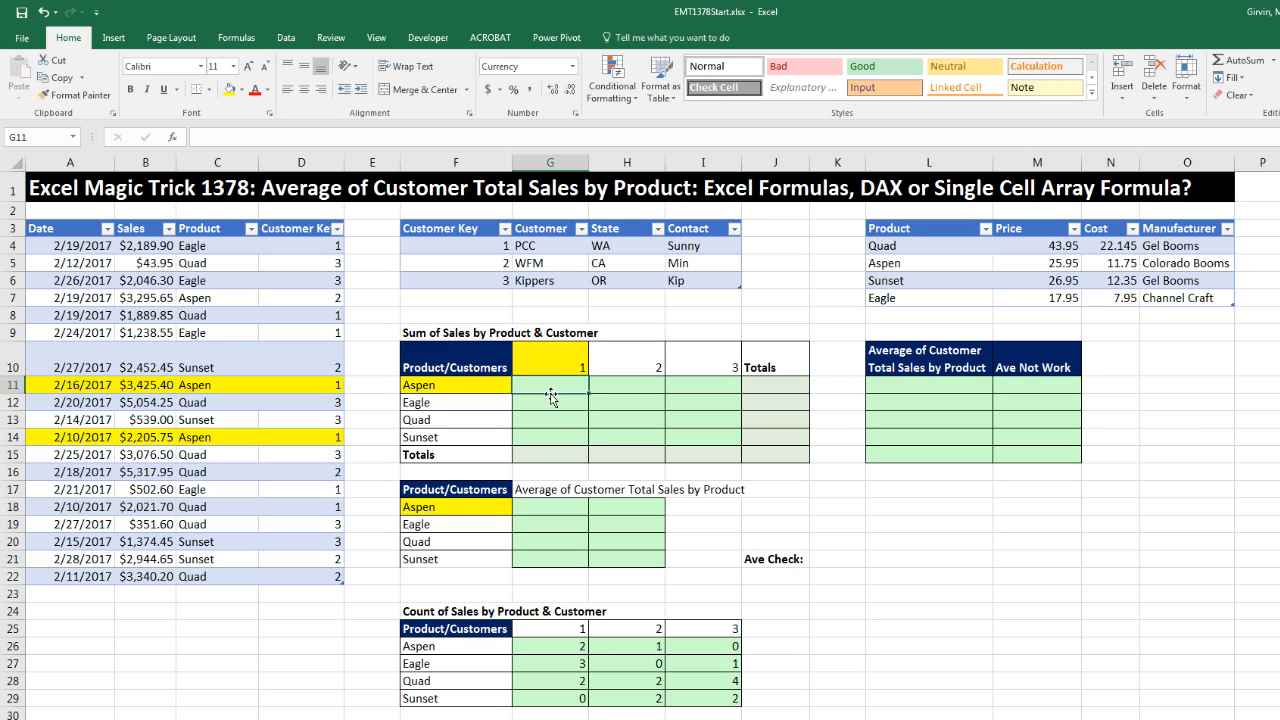
left_click(615, 391)
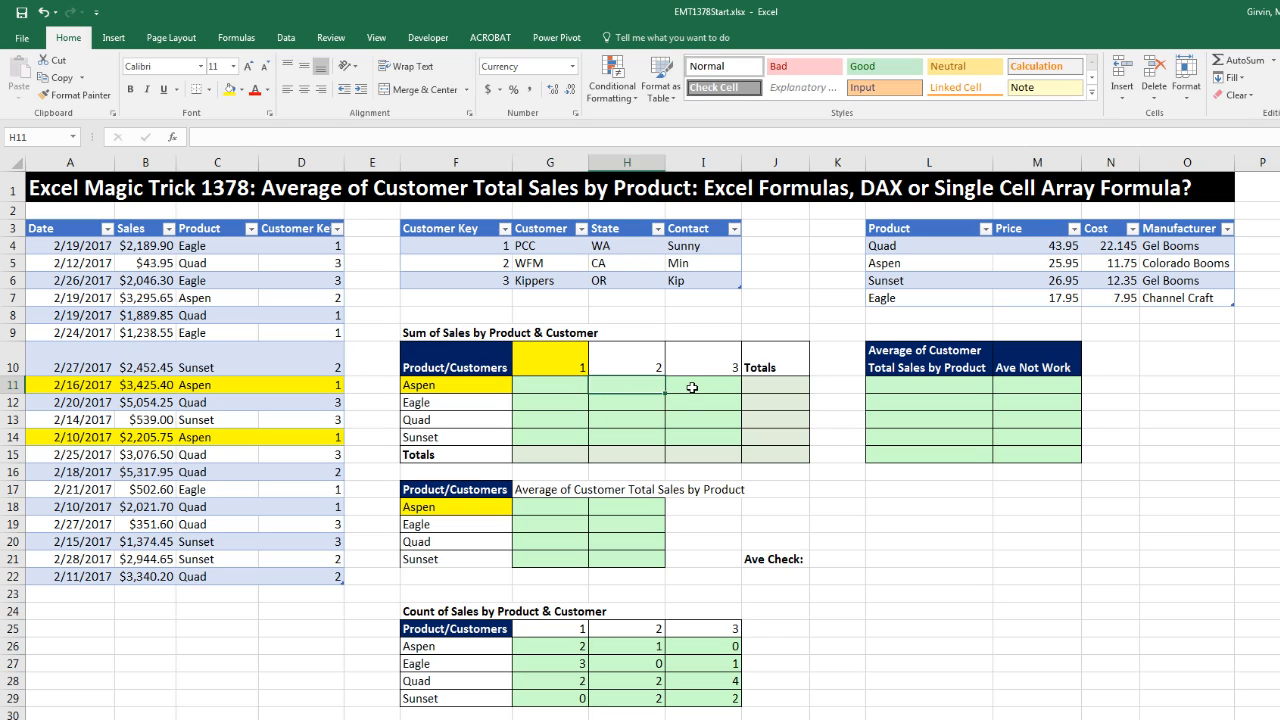
left_click(692, 388)
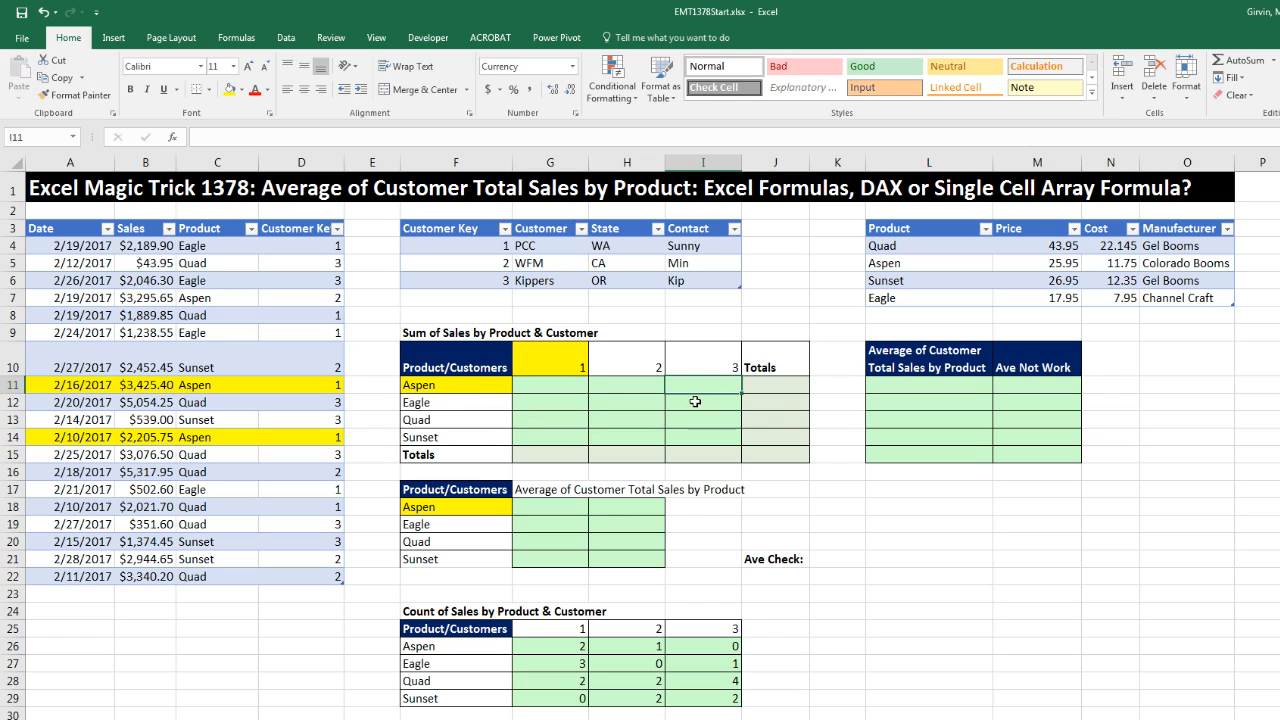
left_click(636, 400)
left_click(686, 426)
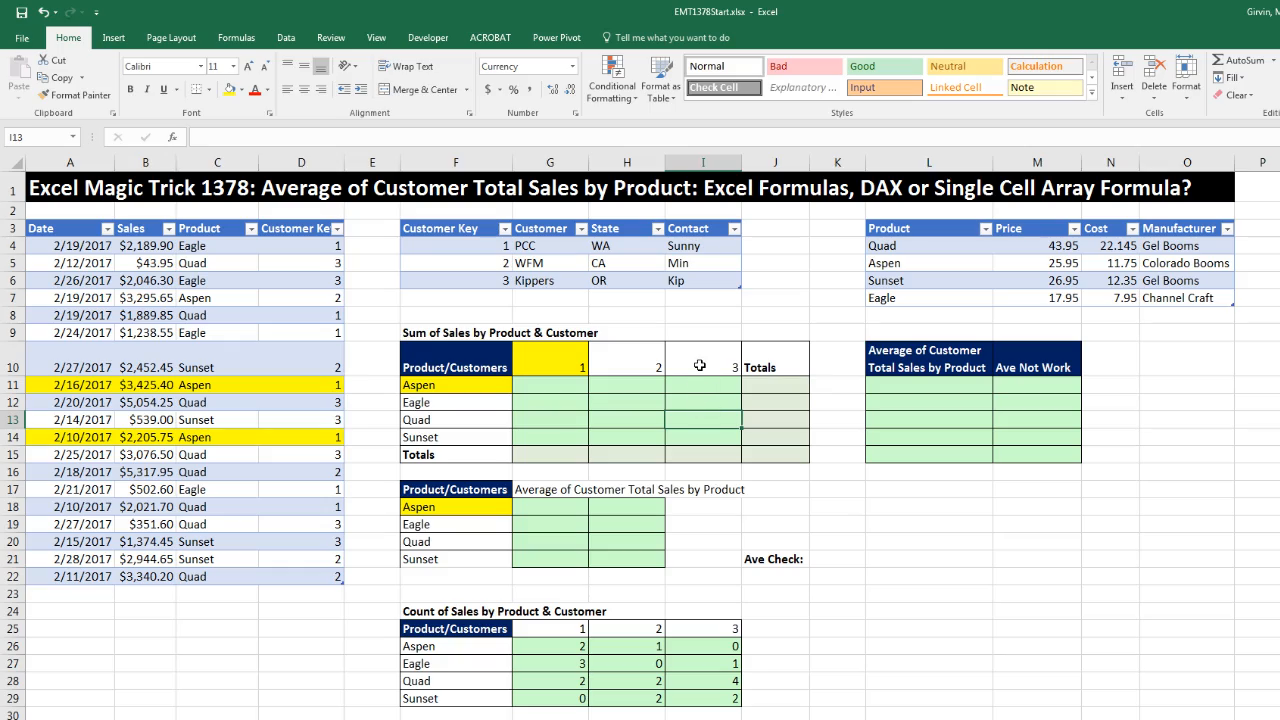
Step: Start a SUMIFS formula in cell G11 with the Sales column locked as the sum range $B$4:$B$22
left_click(573, 387)
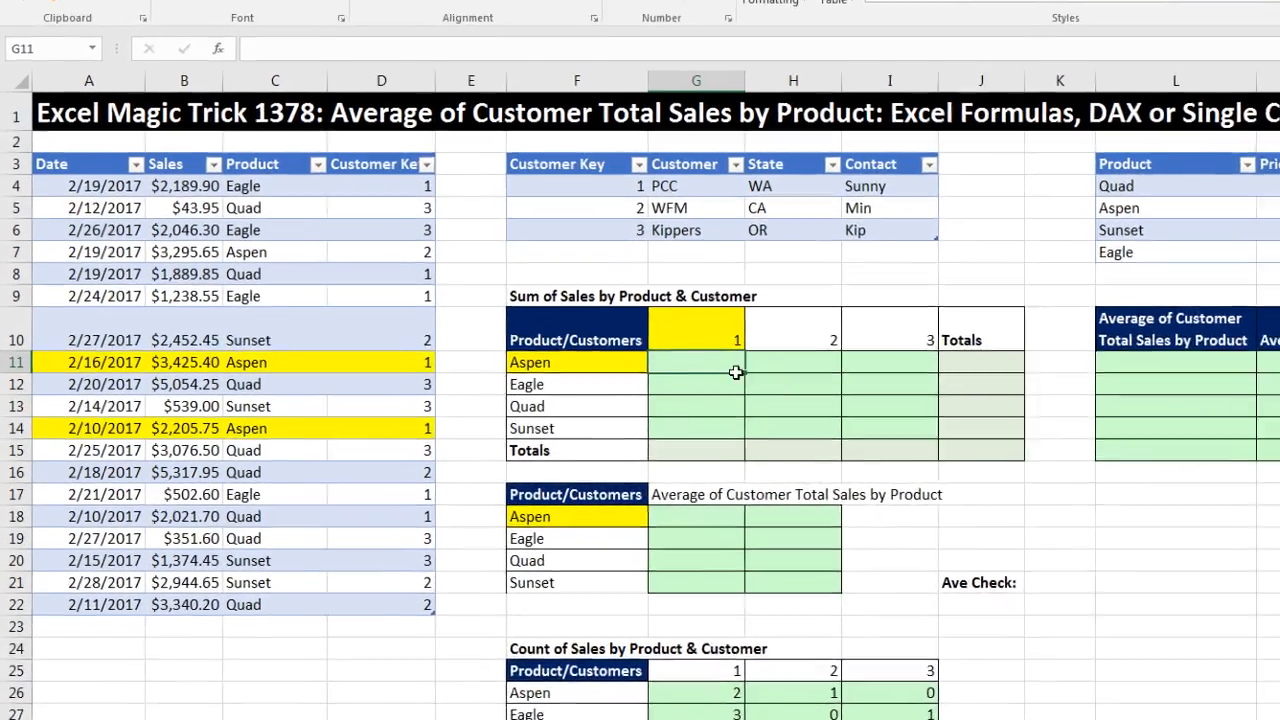
type("=sumif")
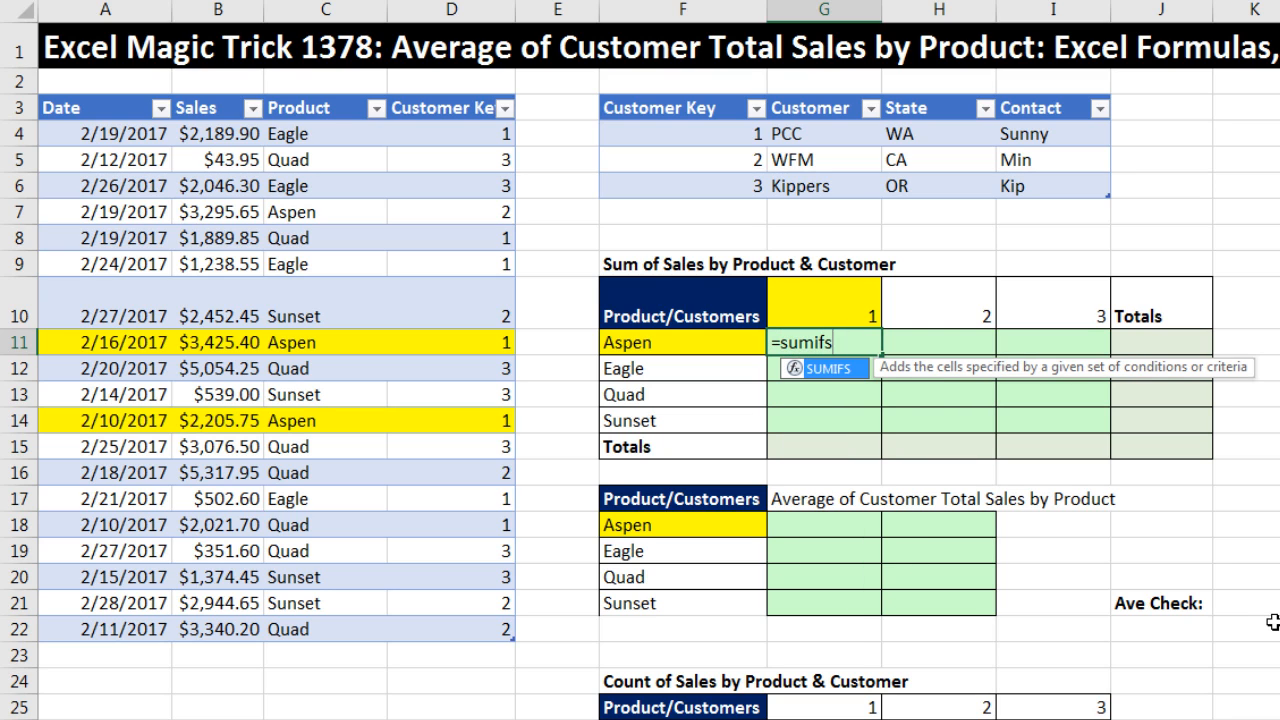
type("s")
key("Tab")
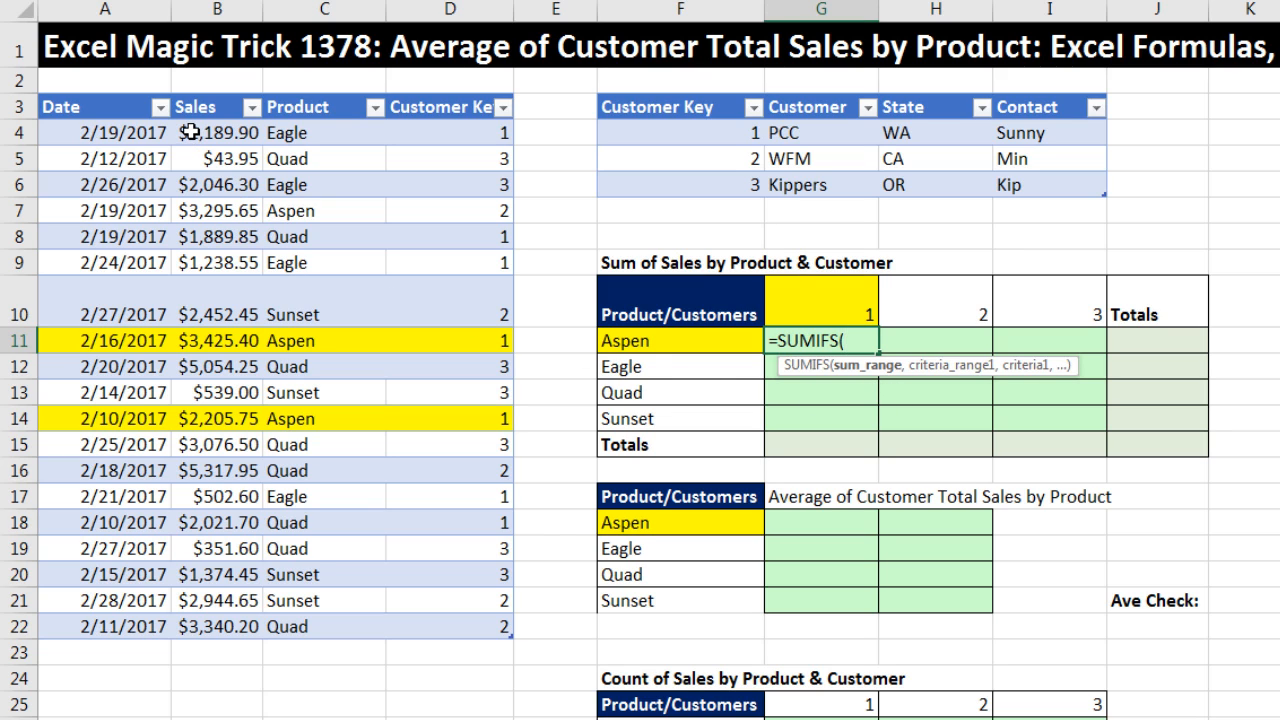
left_click_drag(190, 132, 220, 628)
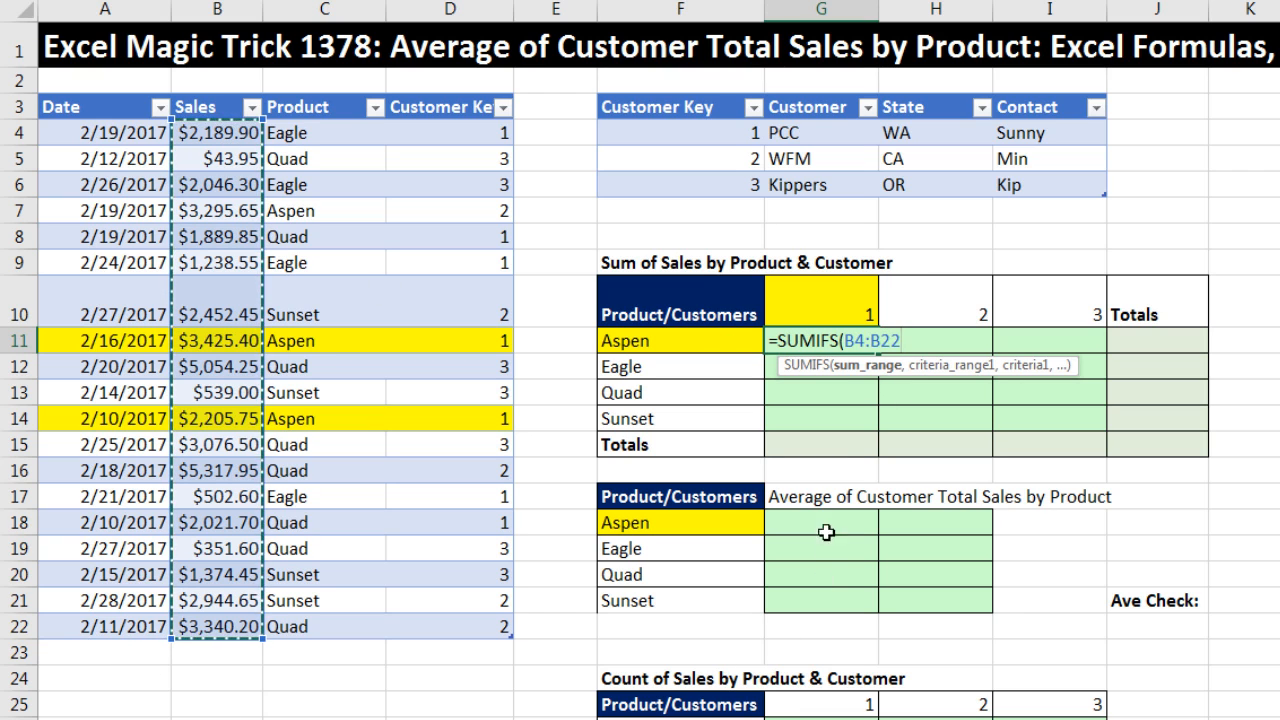
key("F4")
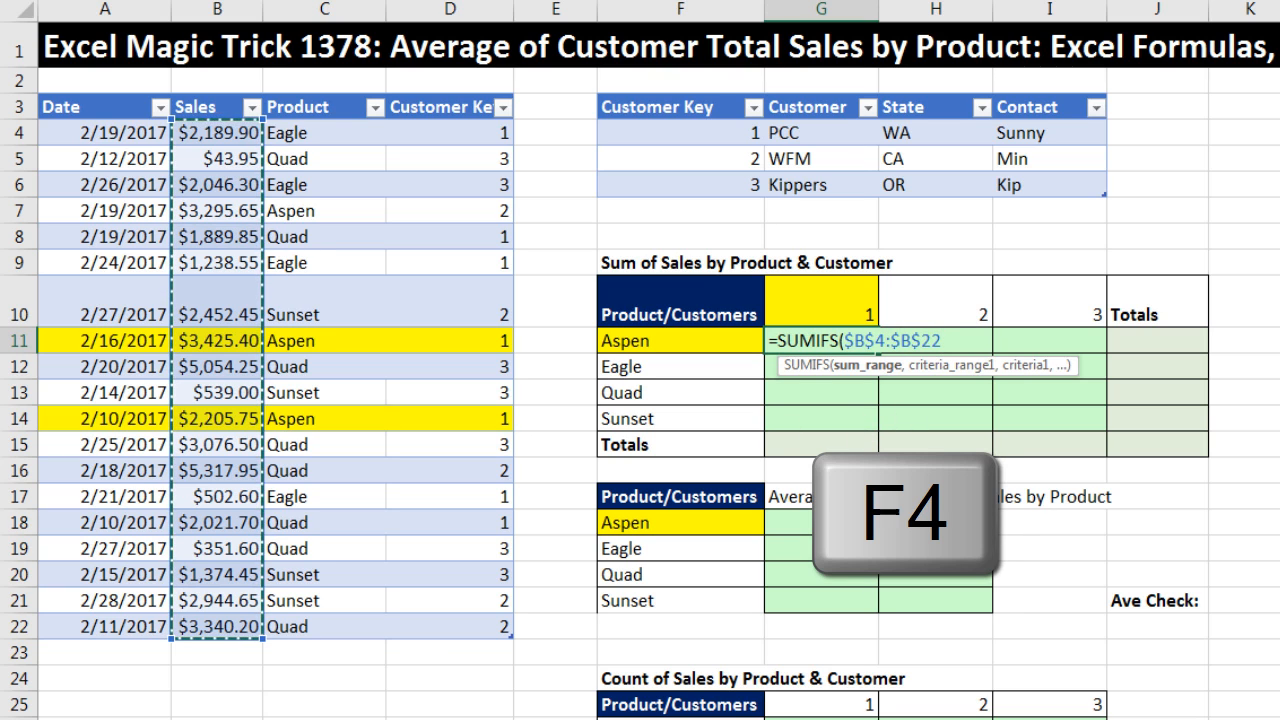
type(",")
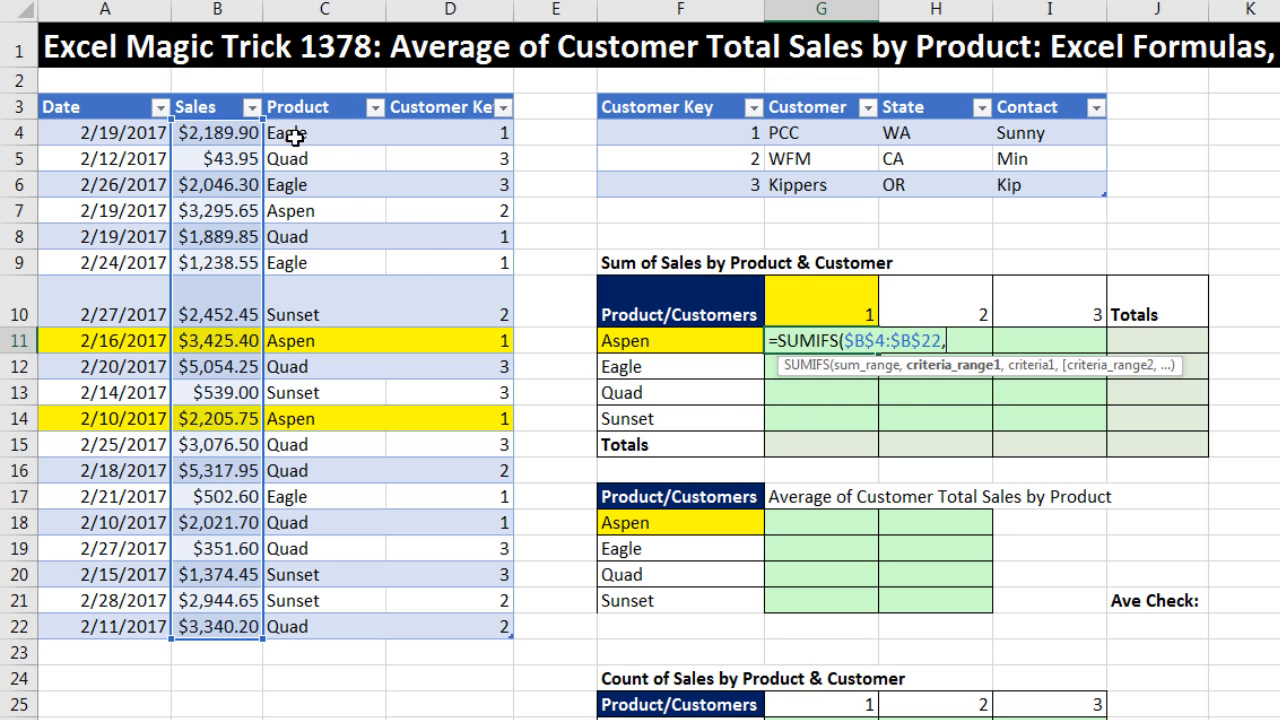
Step: Add the product condition to the SUMIFS formula, using criteria range $C$4:$C$22 and the column-locked criterion $F11
left_click_drag(289, 131, 330, 628)
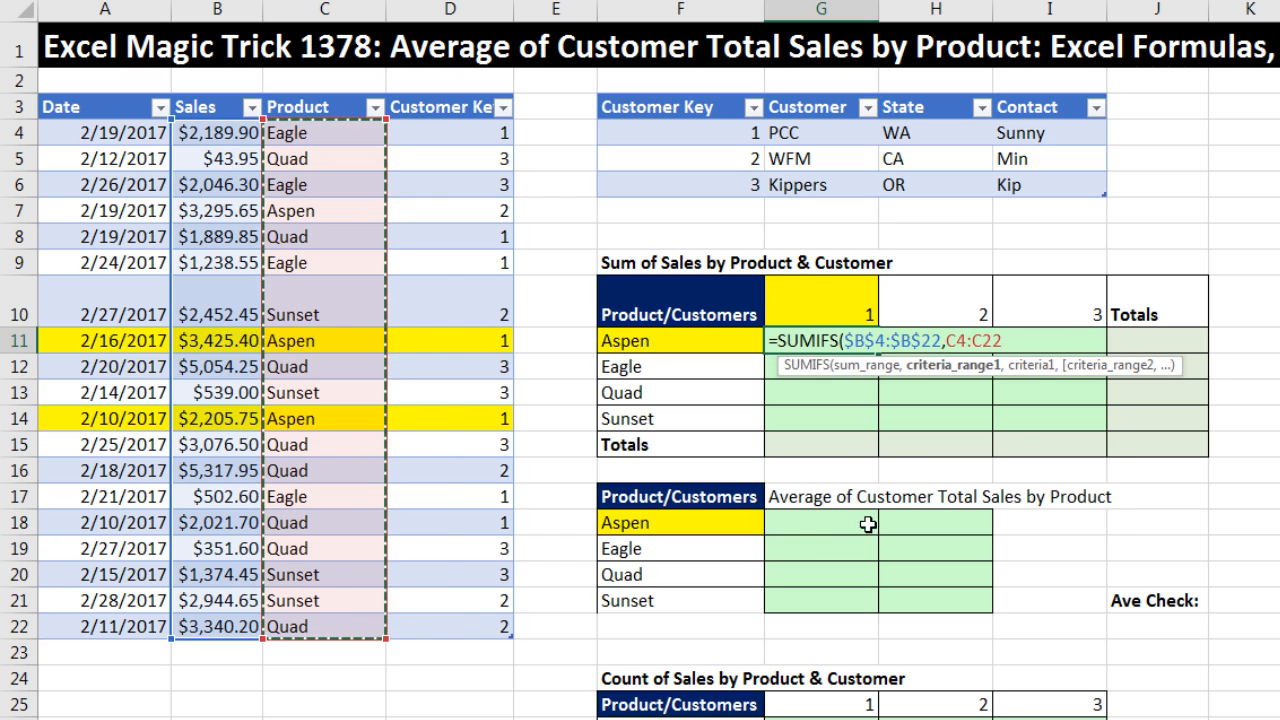
key("F4")
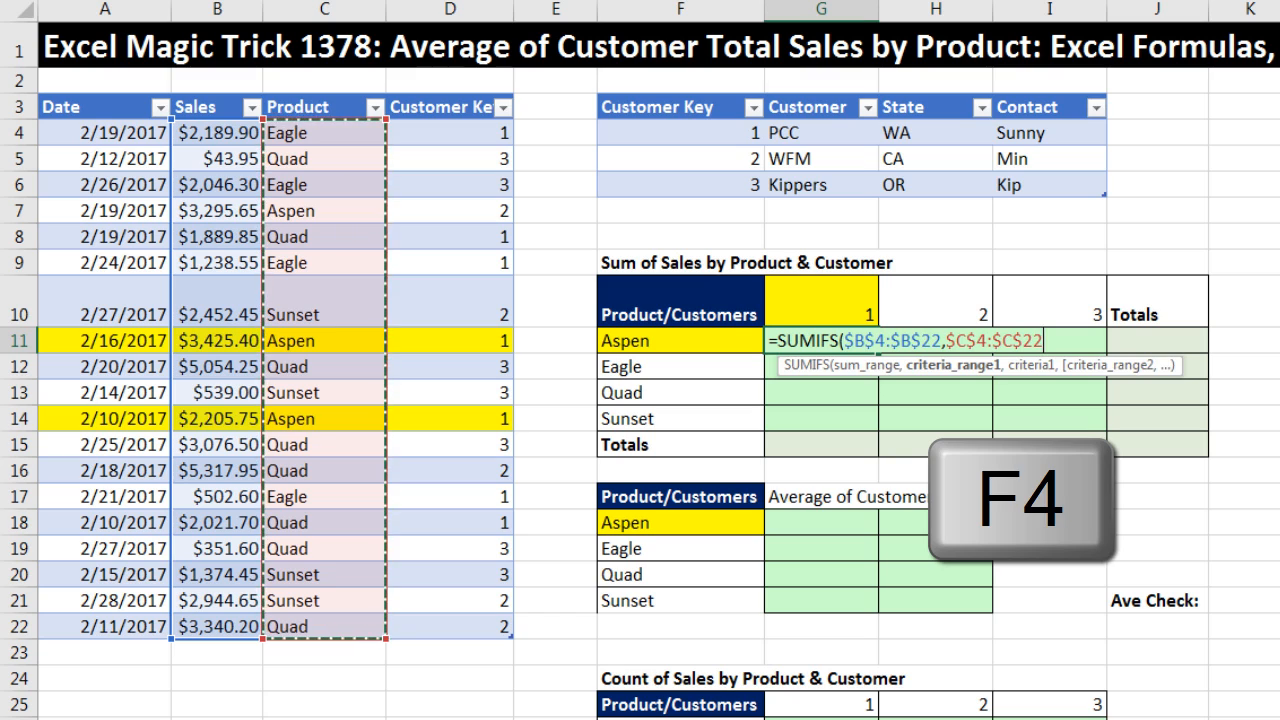
type(",")
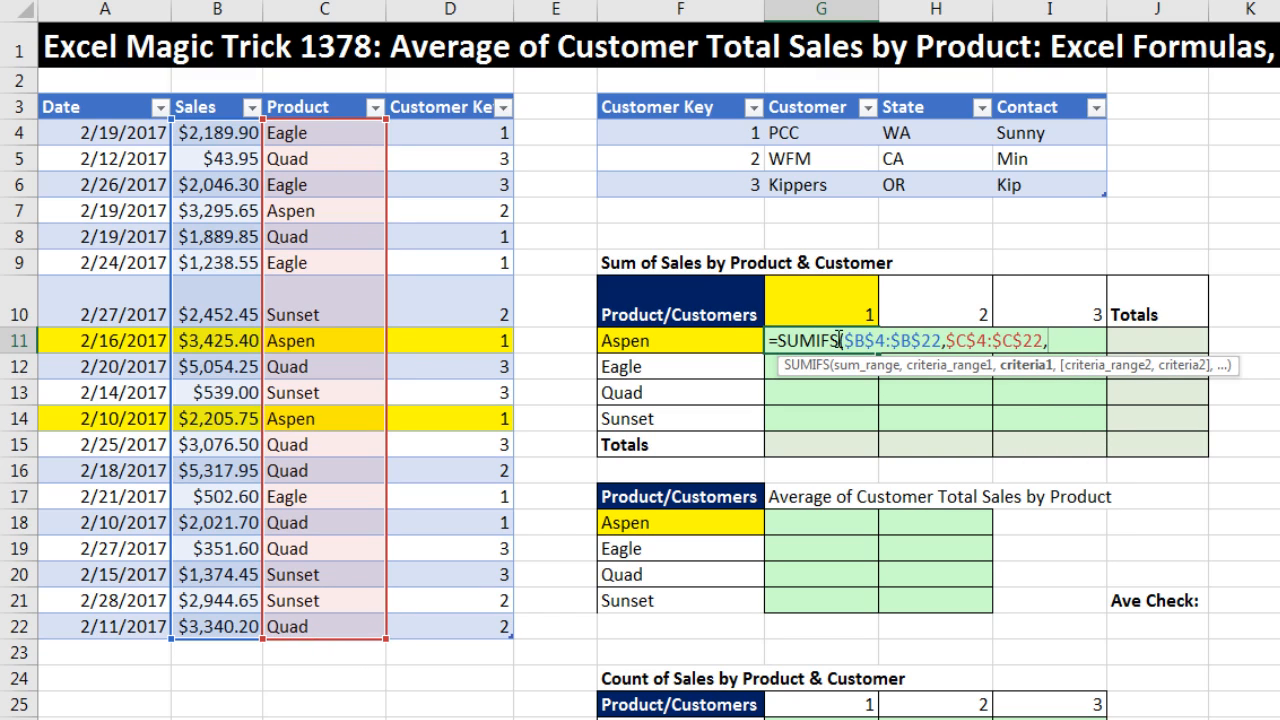
left_click(679, 343)
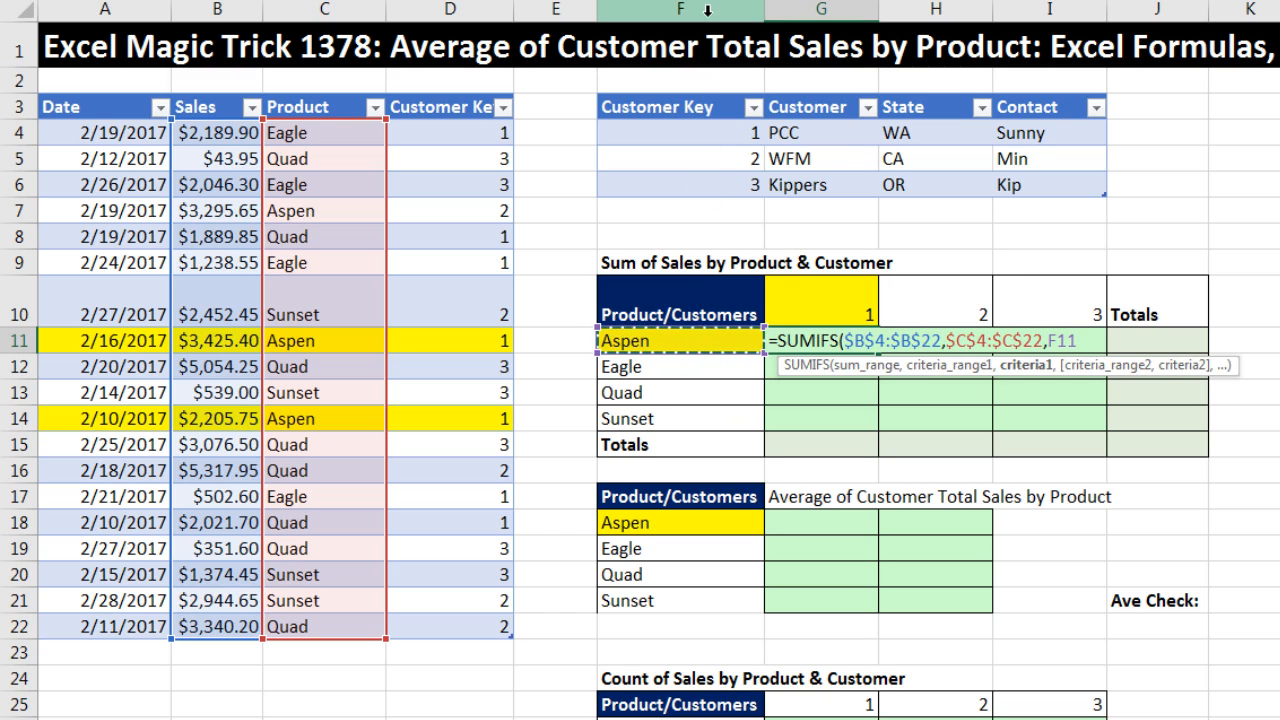
key("F4")
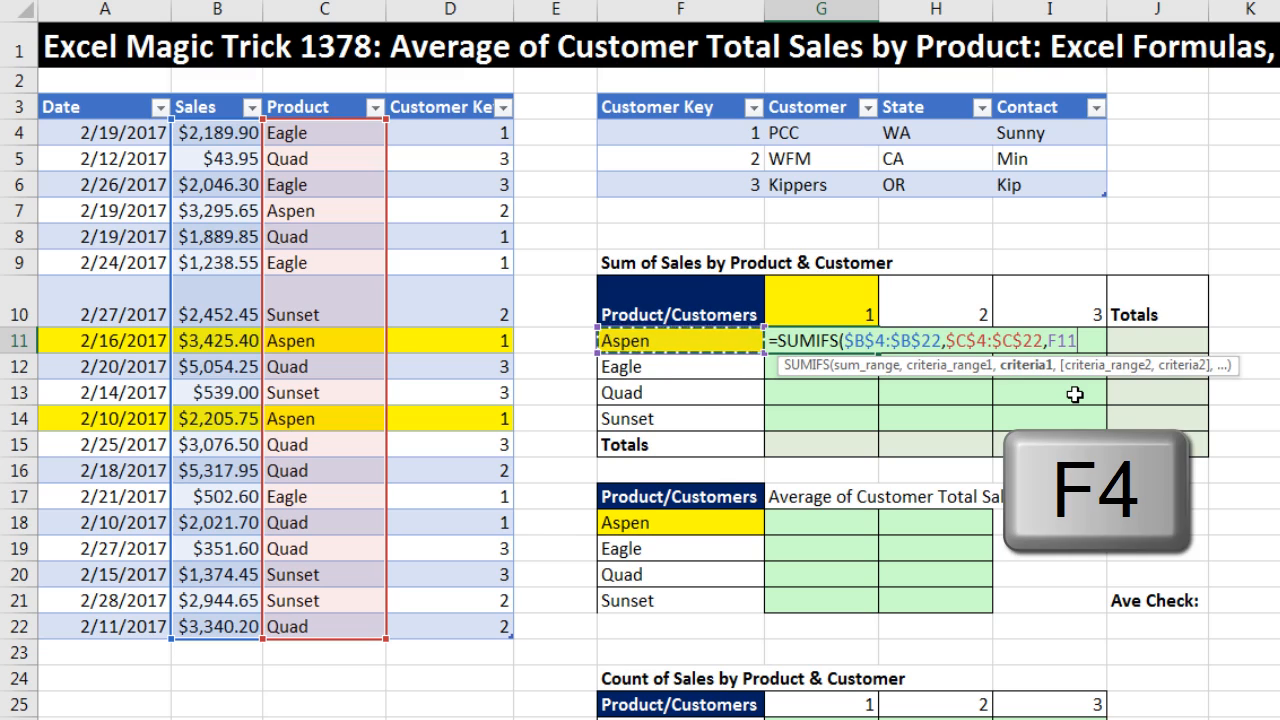
key("F4")
key("F4")
type(",")
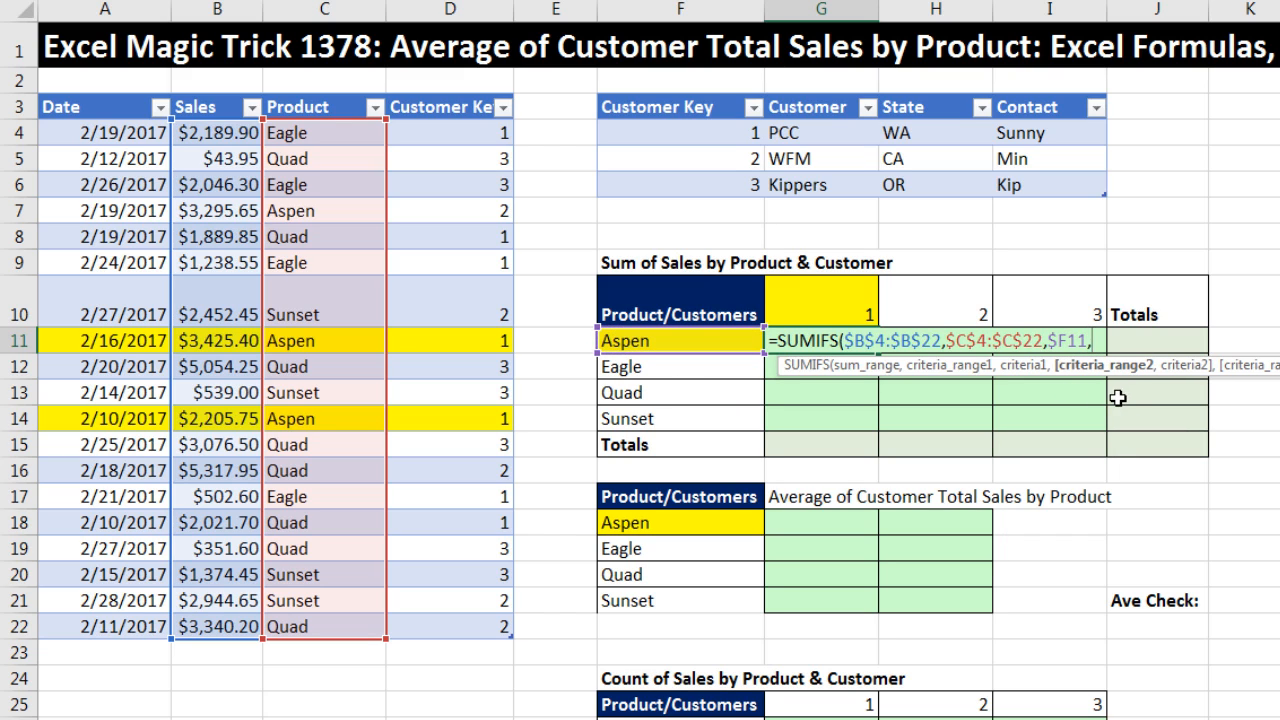
Step: Complete the SUMIFS formula with the customer condition, using criteria range $D$4:$D$22 and the row-locked criterion G$10
left_click_drag(475, 133, 536, 622)
key("F4")
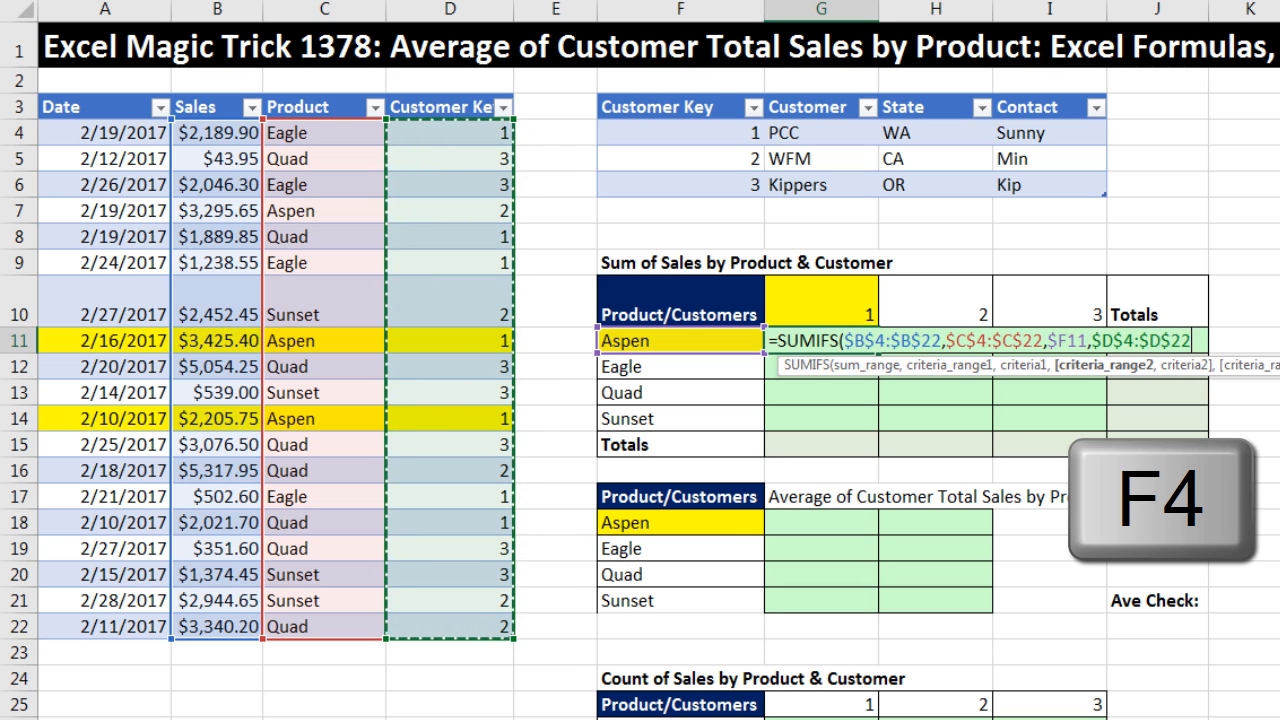
type(",")
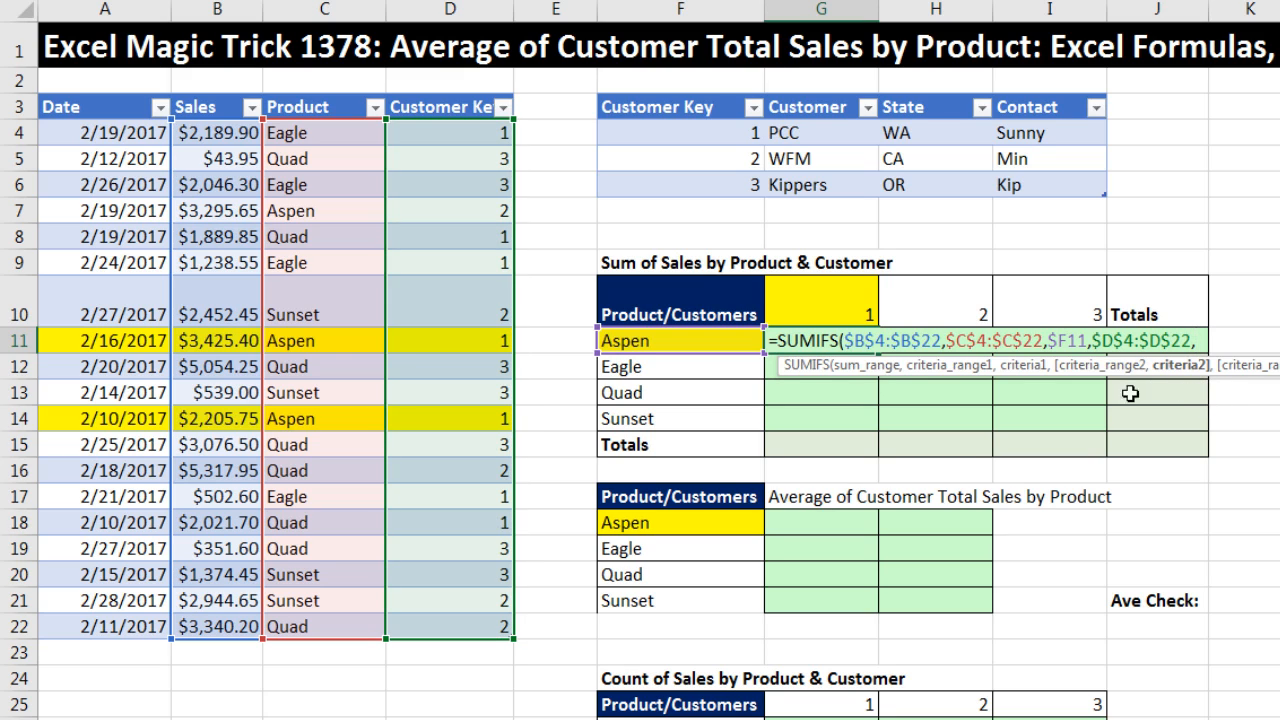
left_click(843, 292)
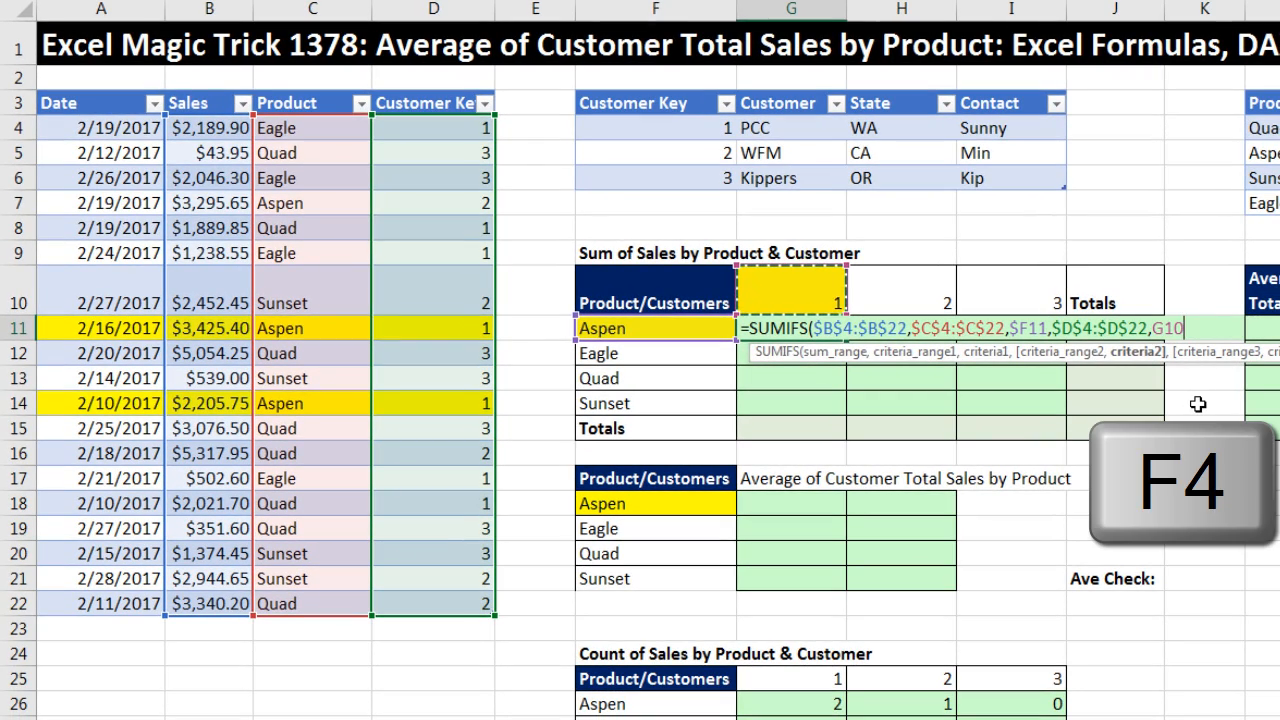
key("F4")
key("F4")
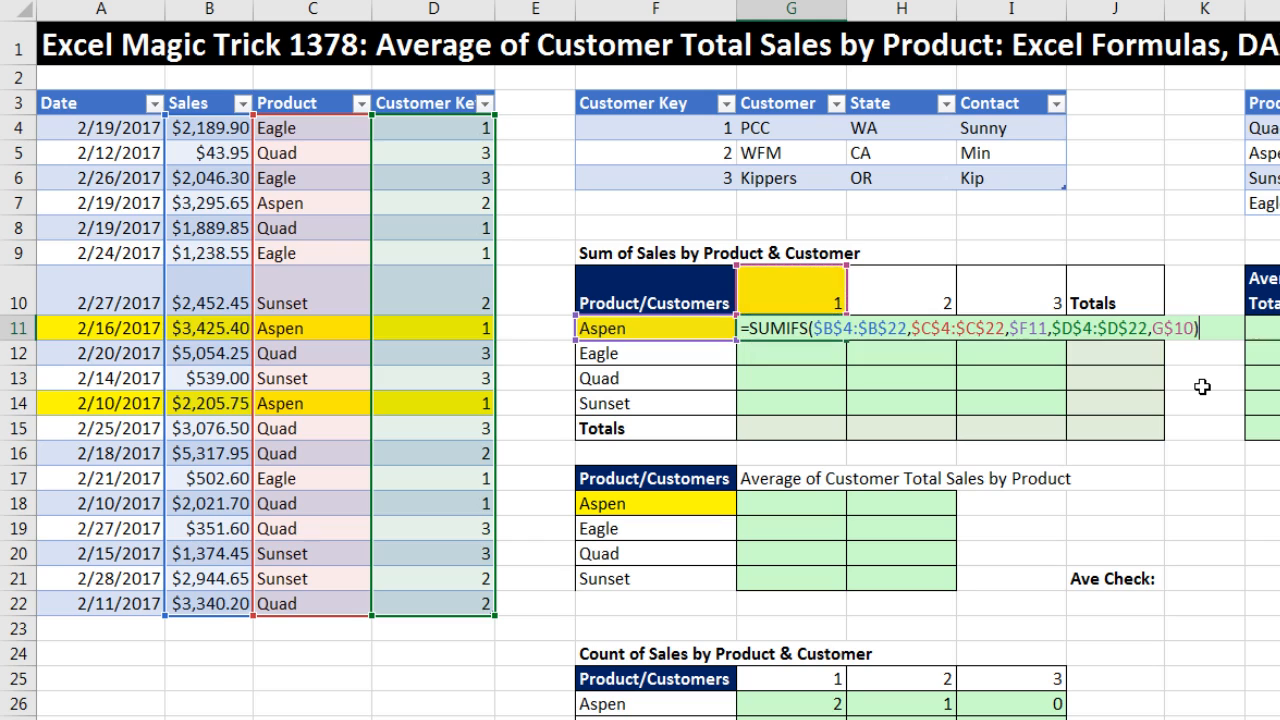
key("ctrl+Return")
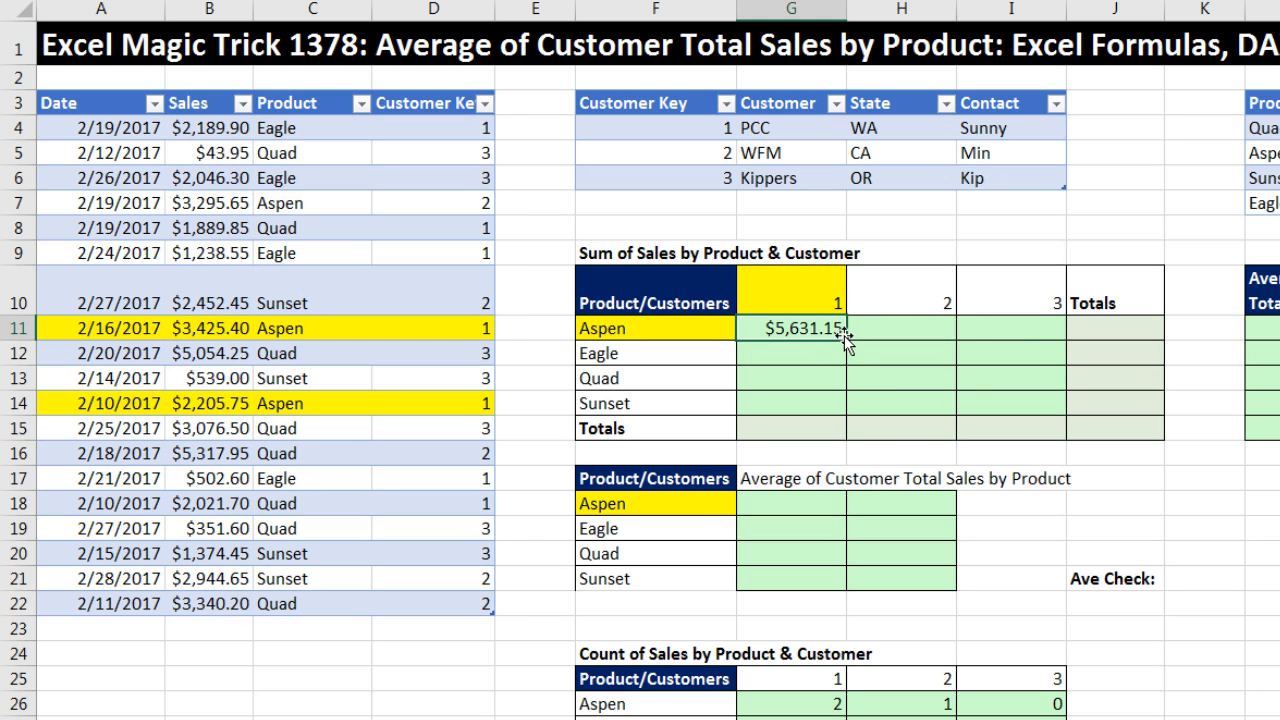
Step: Fill the SUMIFS formula from G11 through I14 and check the cell references of the formula in I14
left_click_drag(934, 341, 1058, 410)
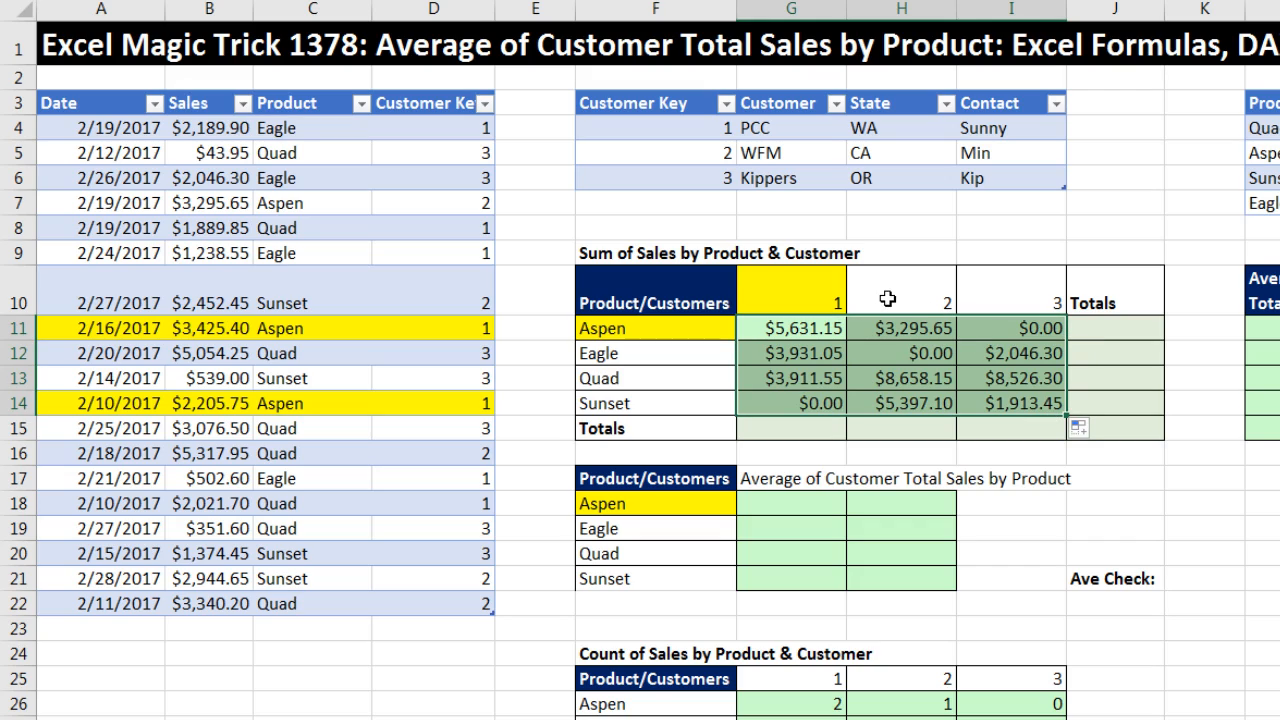
left_click(1026, 403)
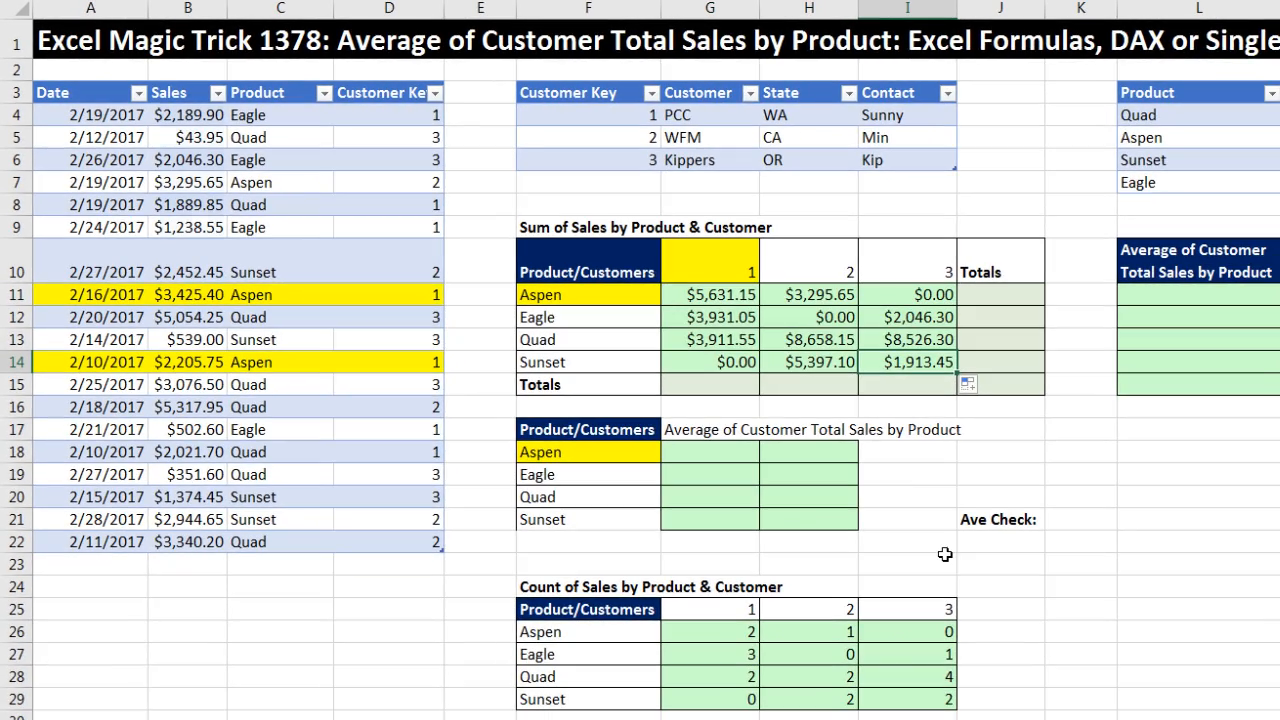
key("F2")
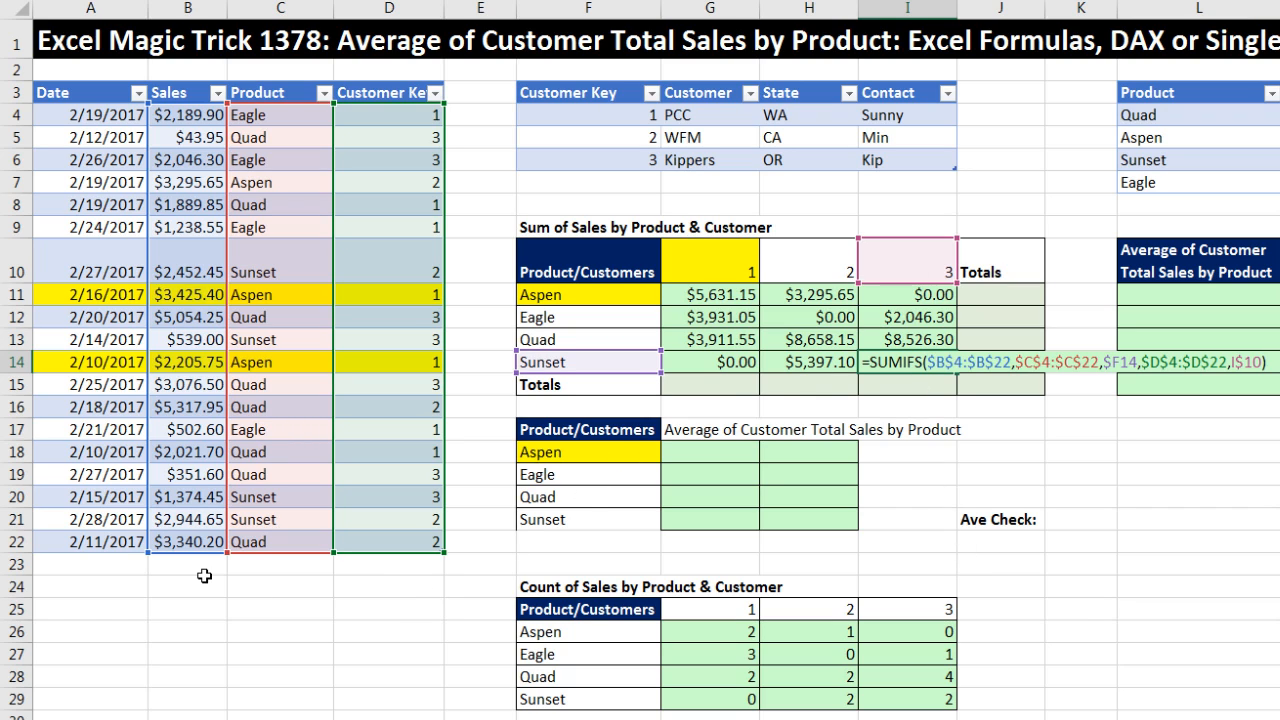
key("Escape")
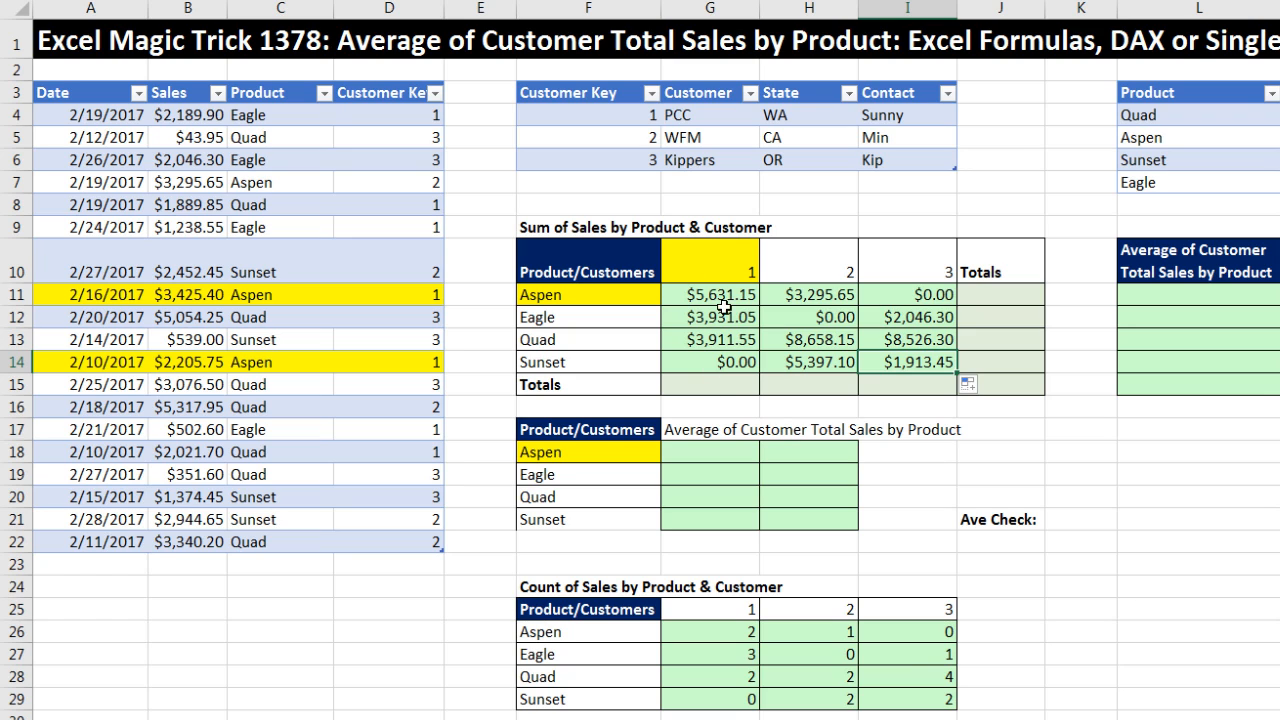
Step: AutoSum the range G11:J15 to fill the Totals row and column, and check the SUM formulas in J11 and I15
left_click_drag(707, 300, 990, 390)
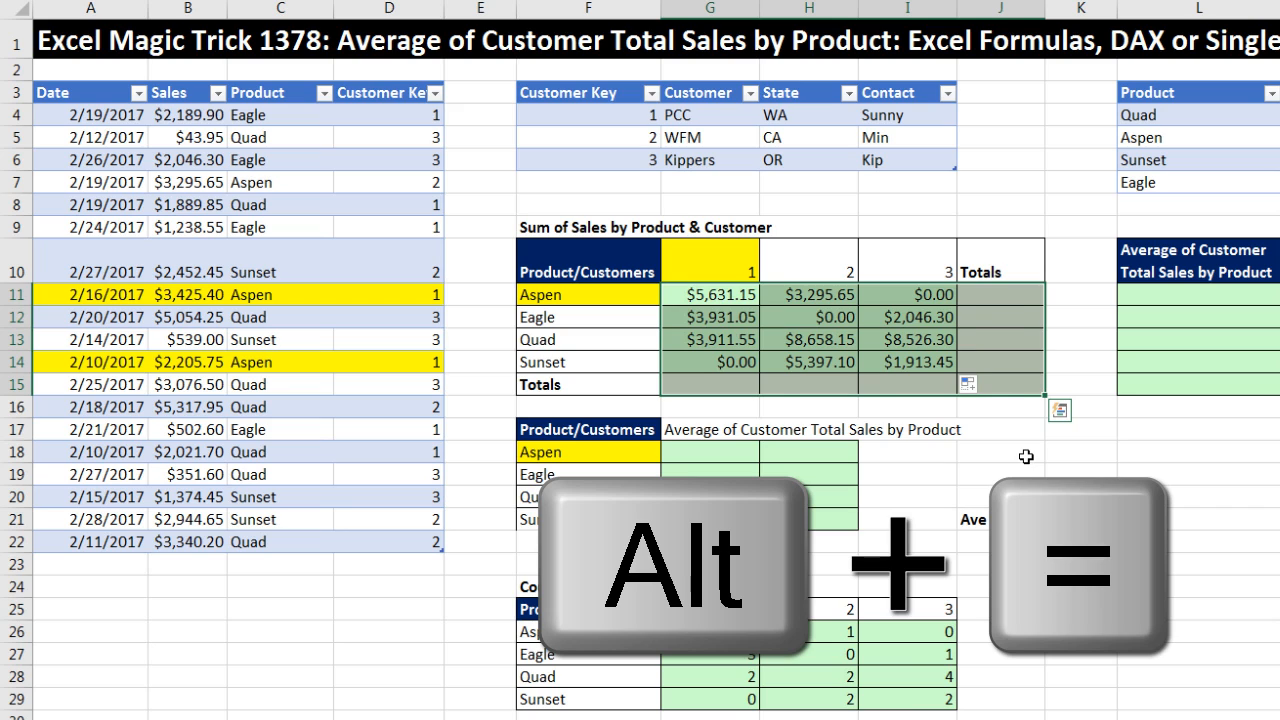
key("alt+equal")
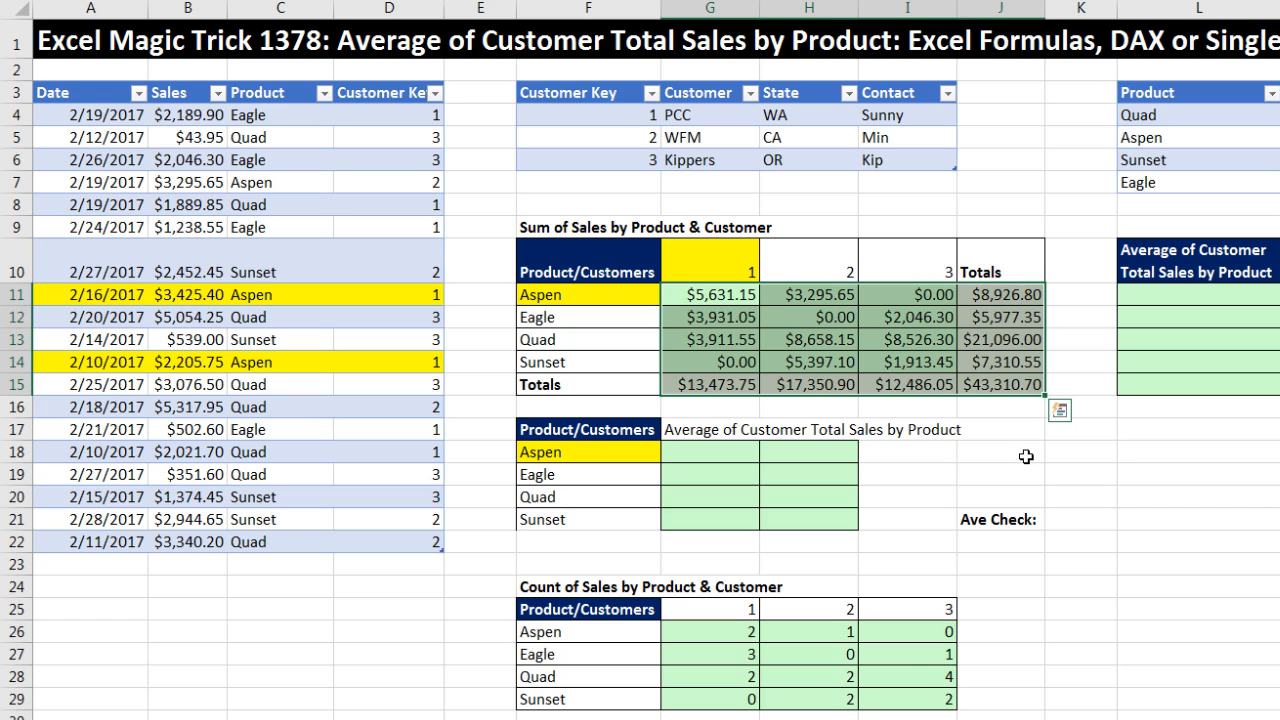
left_click(1011, 303)
key("F2")
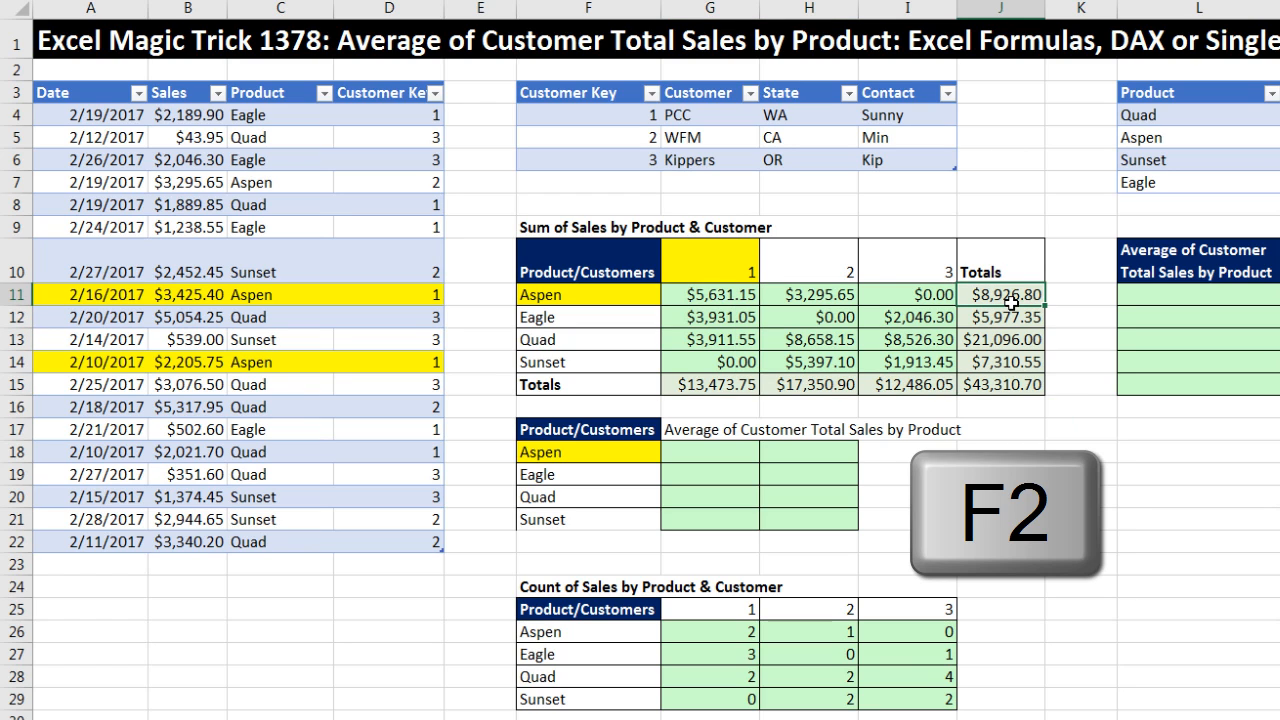
key("Escape")
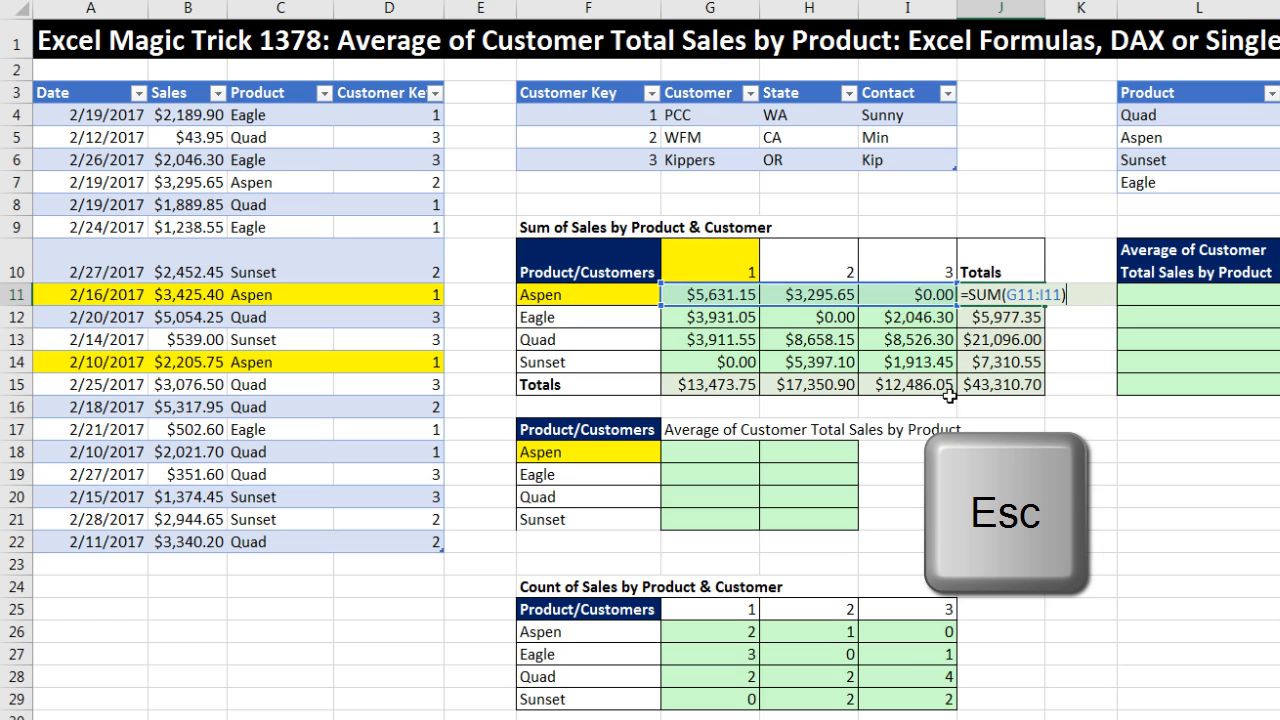
left_click(925, 388)
key("F2")
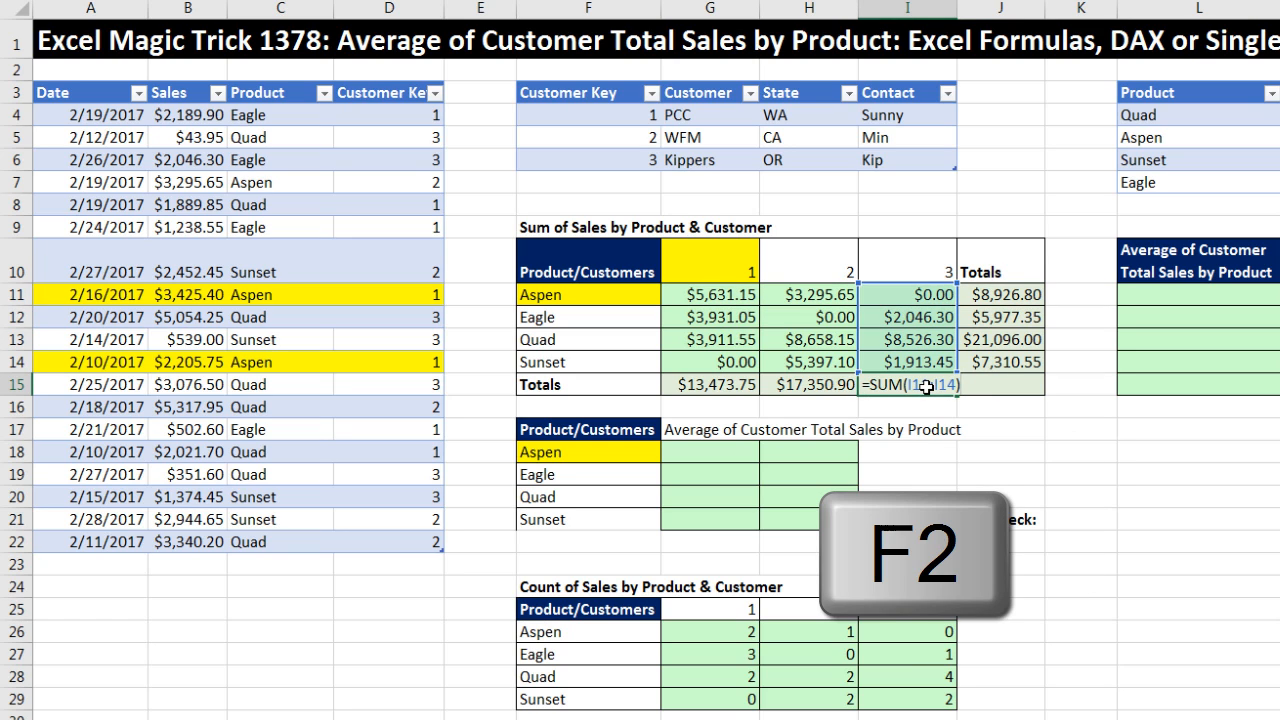
key("Escape")
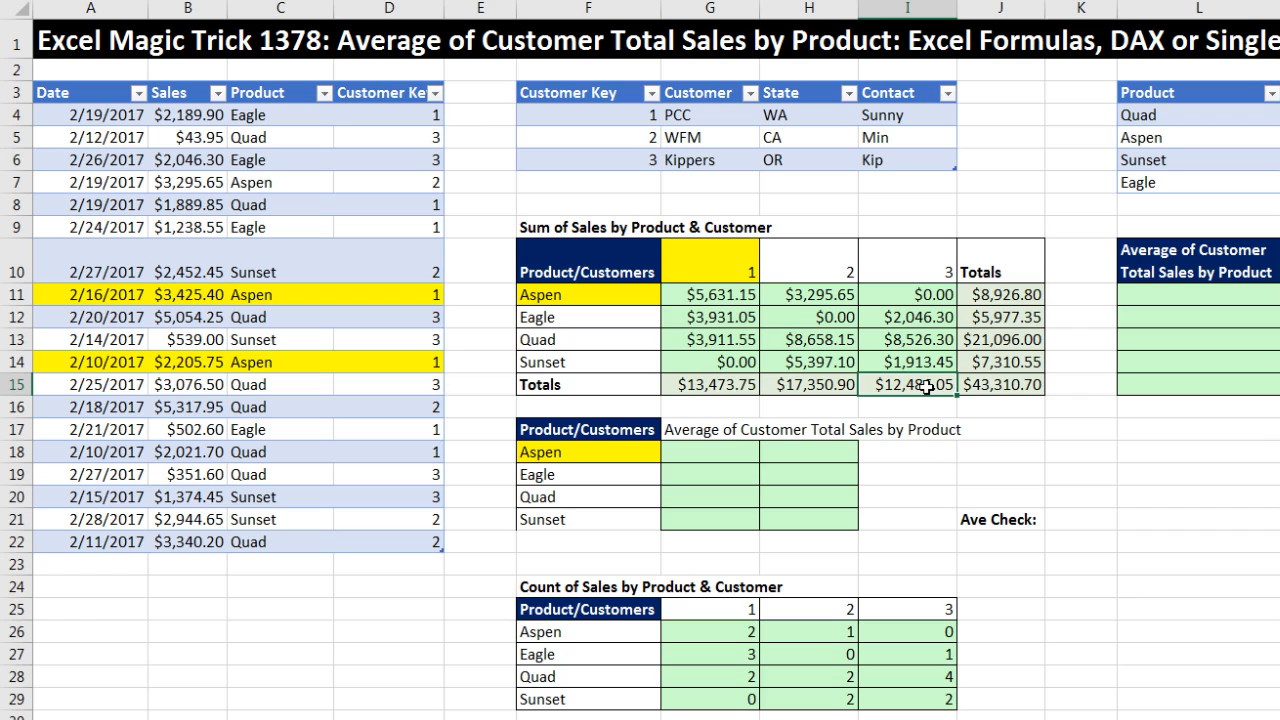
left_click_drag(709, 300, 890, 302)
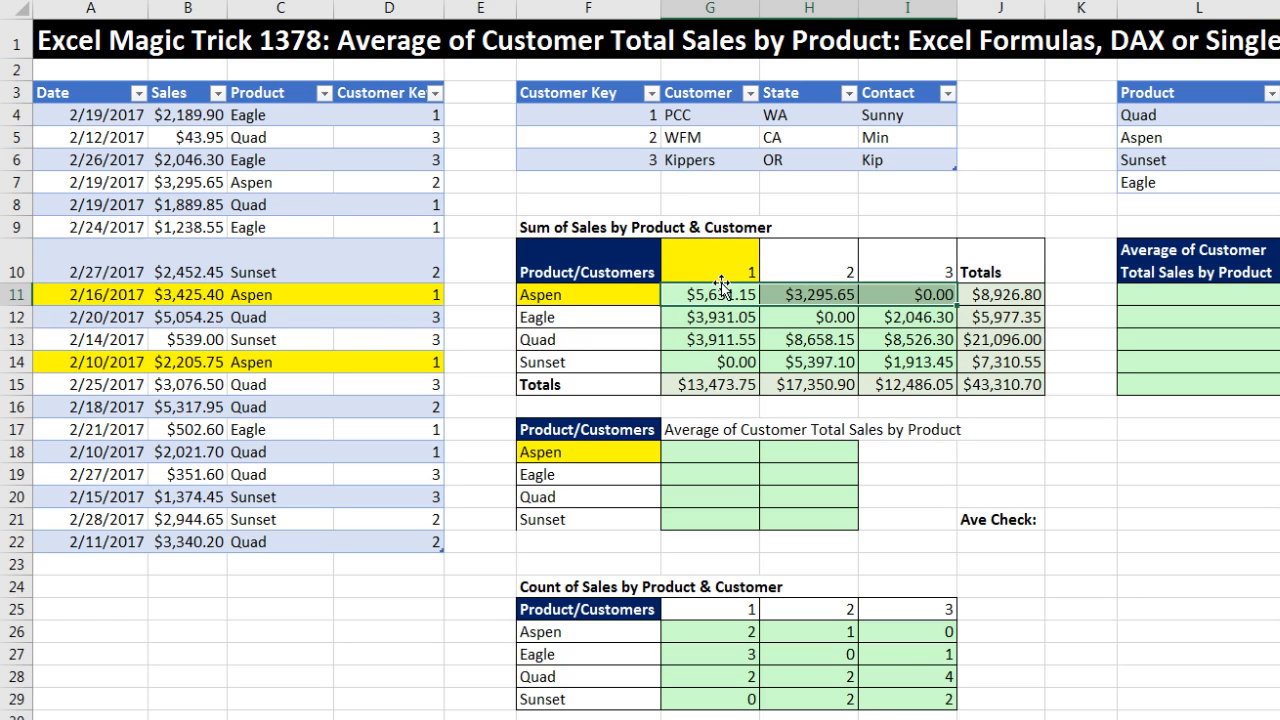
left_click(832, 294)
left_click(907, 294)
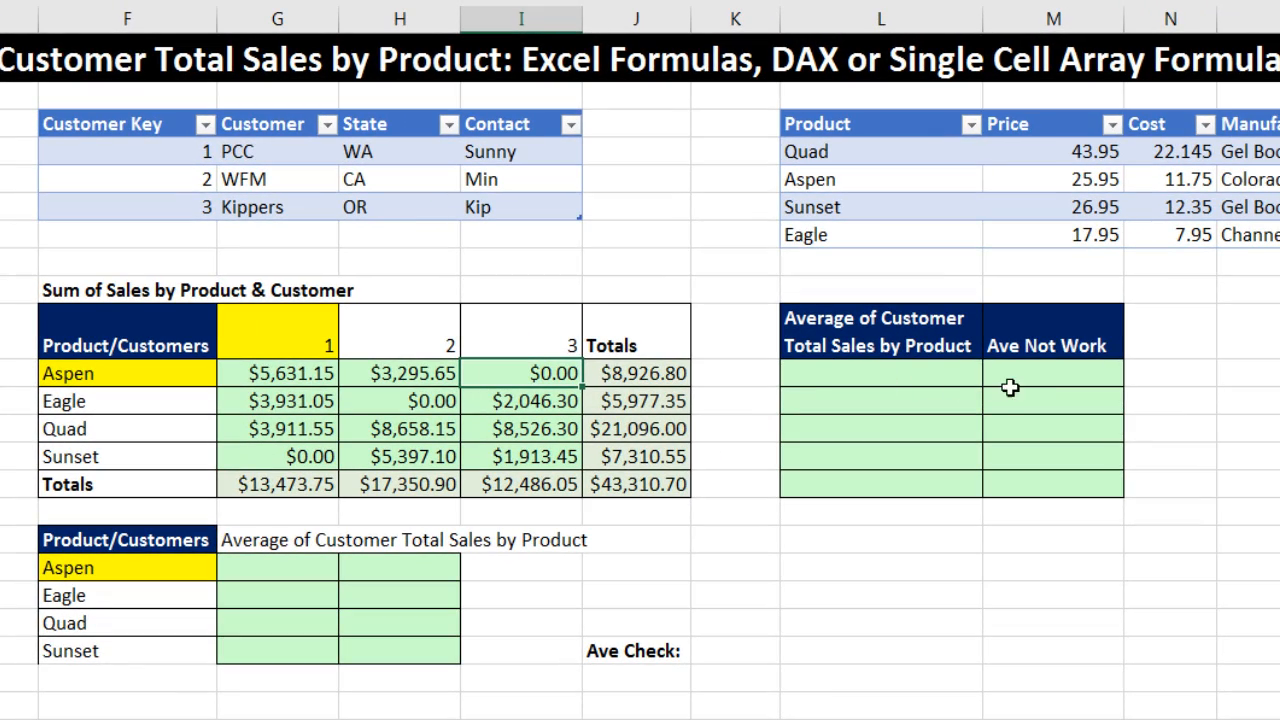
Step: Enter =AVERAGE(G11:I11) in M11 for Aspen and fill the formula down through the Totals row in M15
left_click(1020, 377)
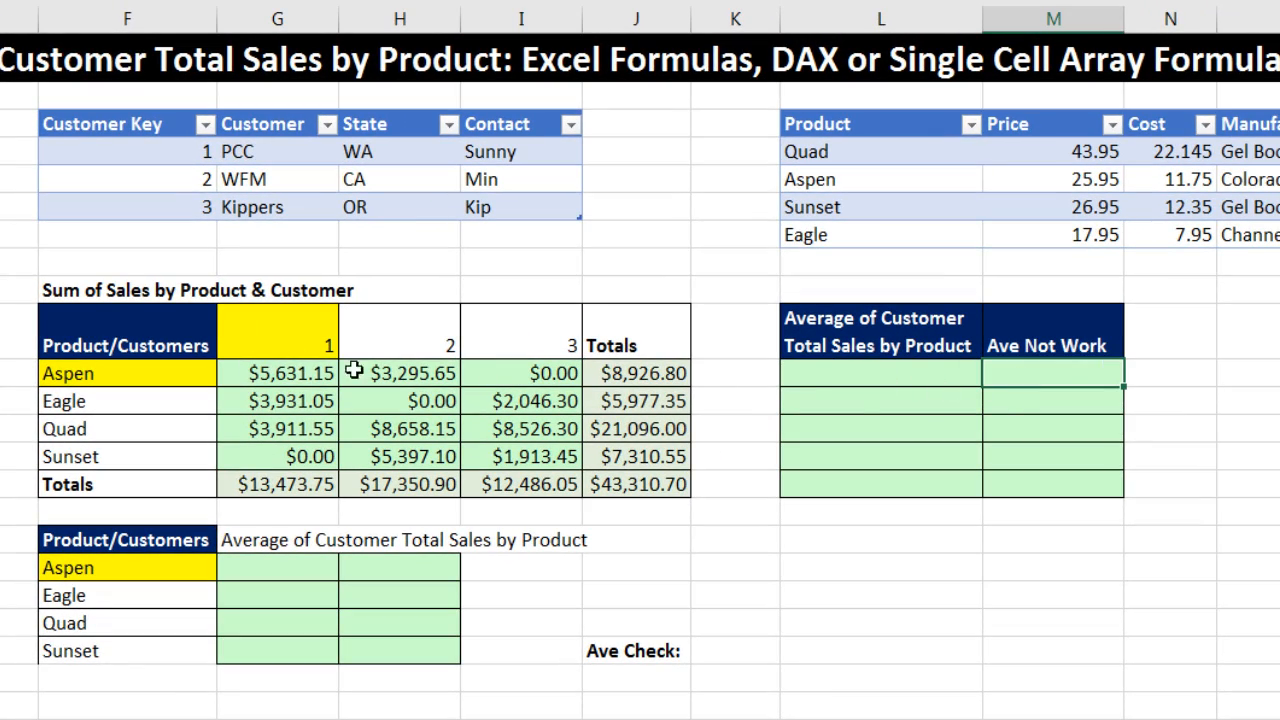
type("=ave")
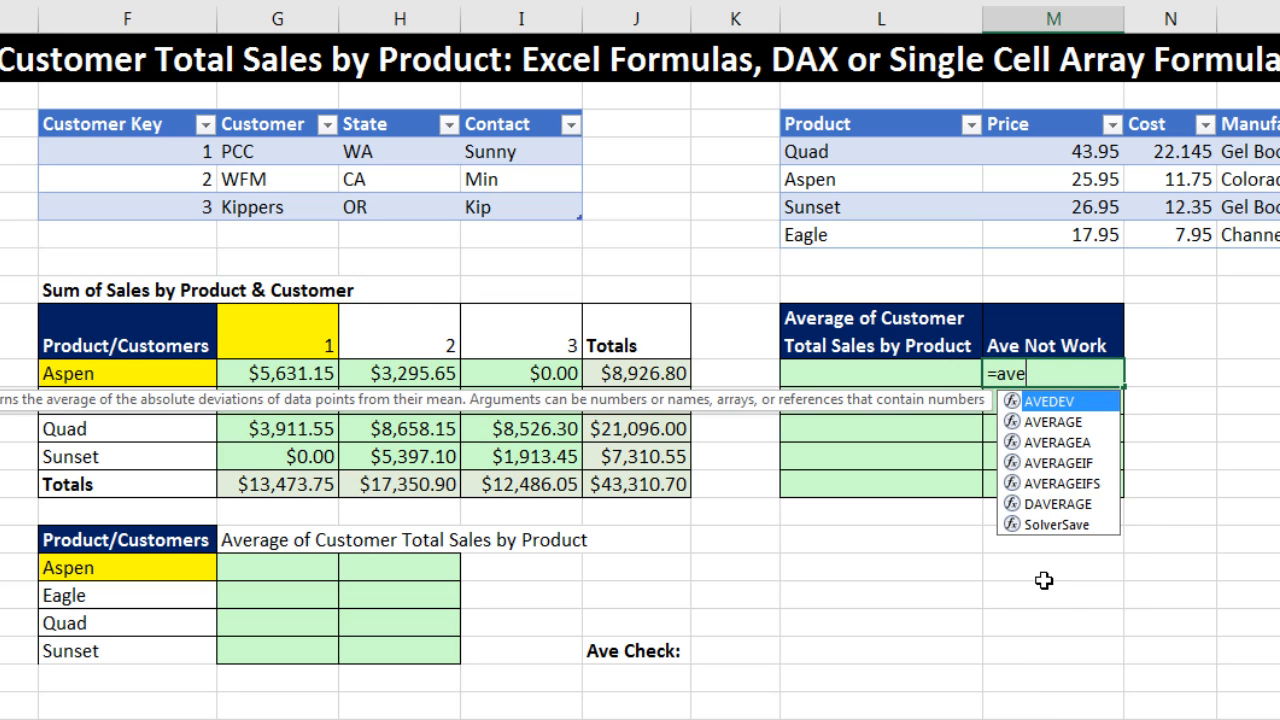
key("Down")
key("Tab")
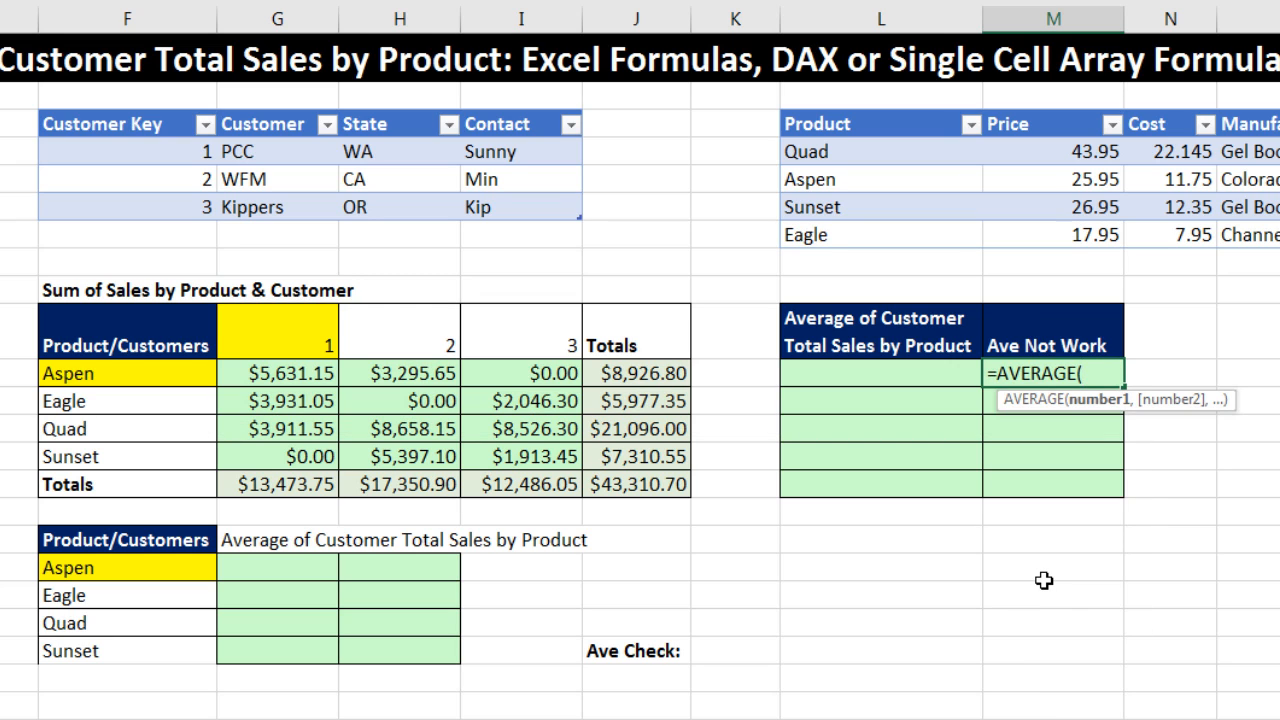
left_click_drag(258, 372, 535, 375)
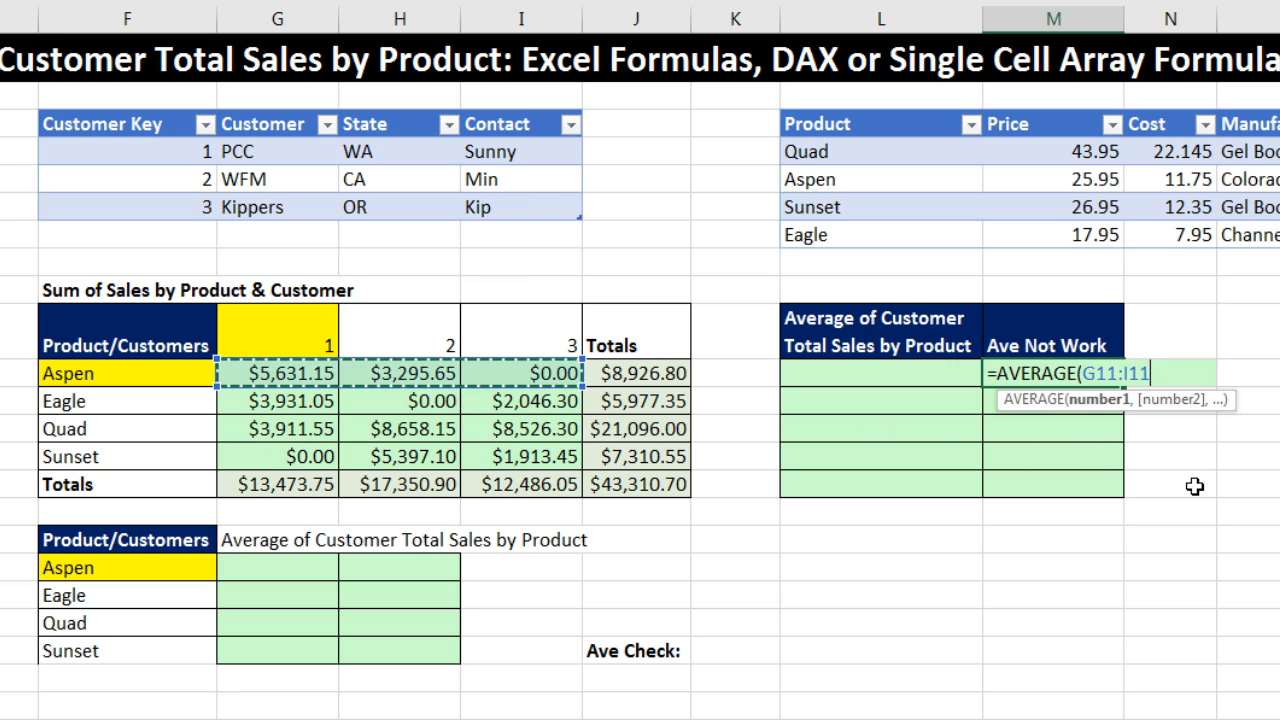
key("ctrl+Return")
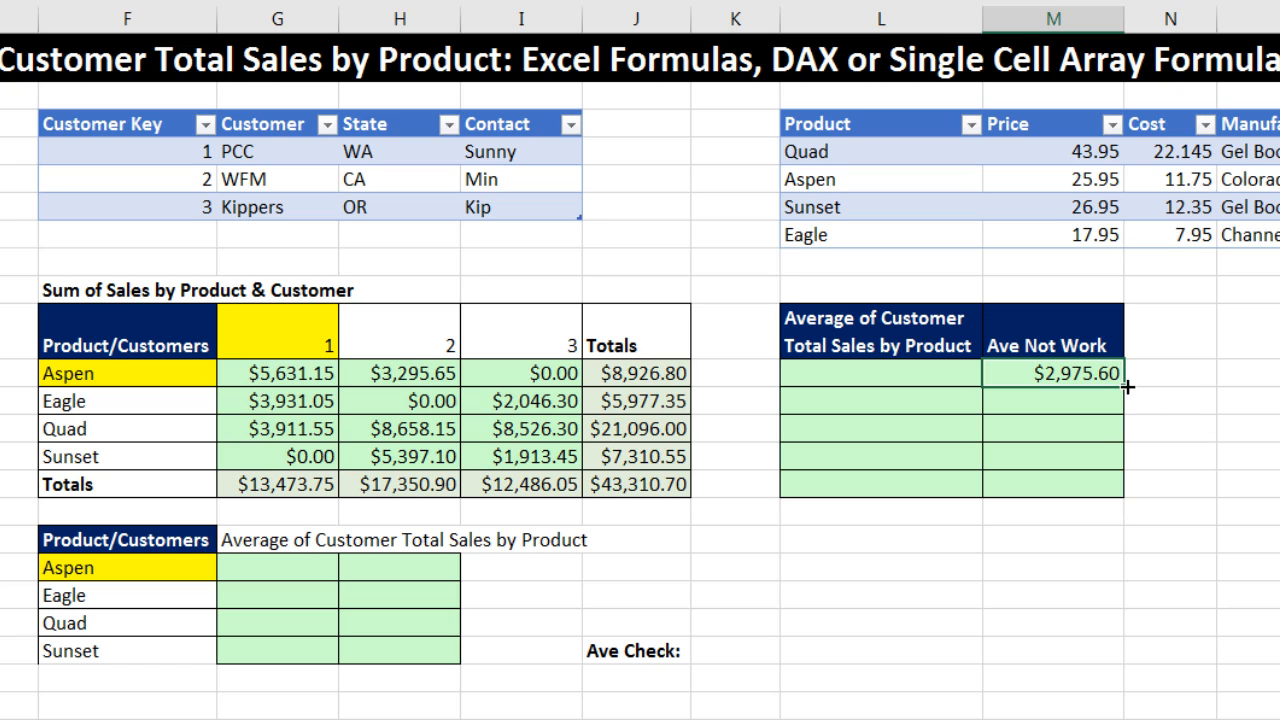
left_click_drag(1126, 431, 1130, 503)
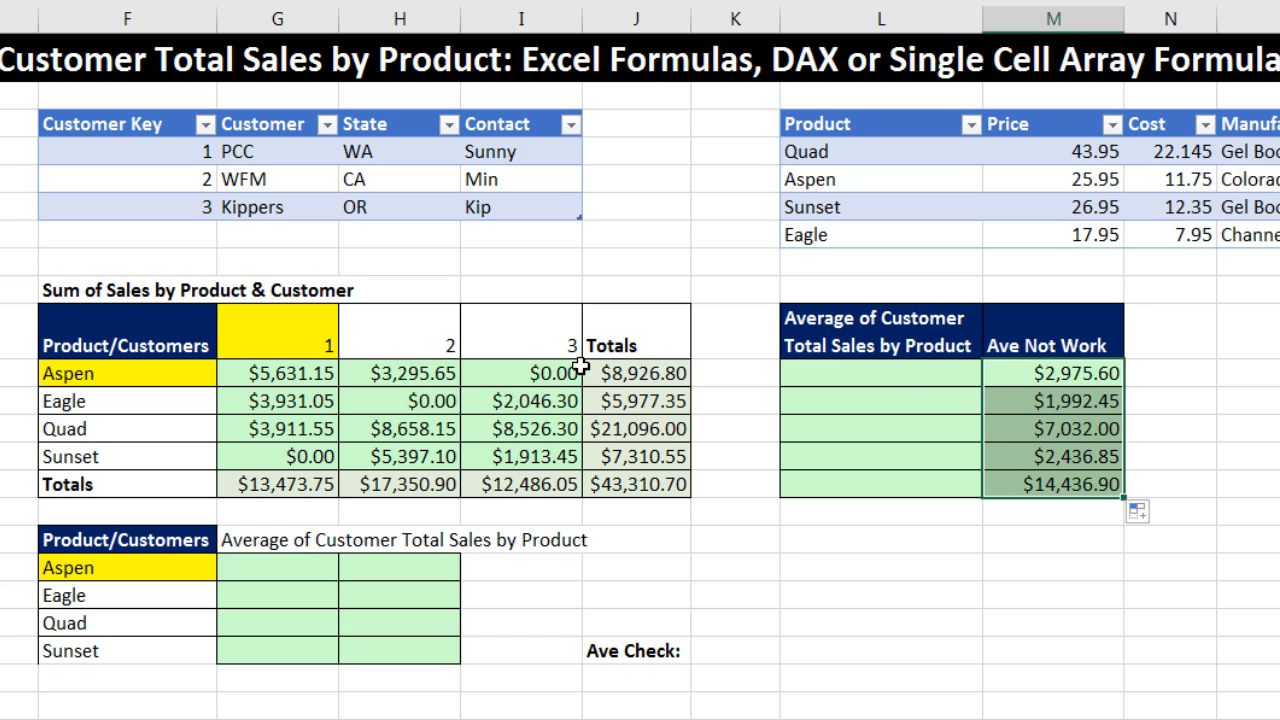
Step: Start an AVERAGEIF formula in L11 for Aspen, using G11:I11 as its range
left_click(519, 376)
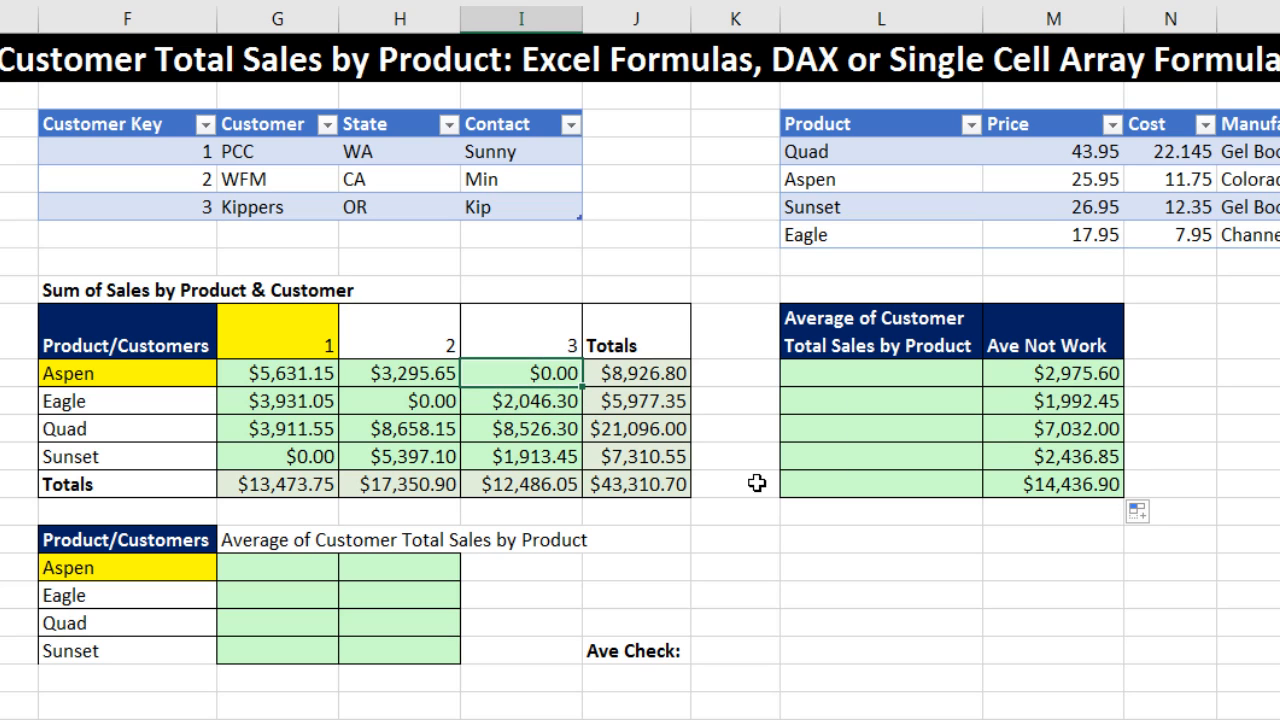
left_click(963, 376)
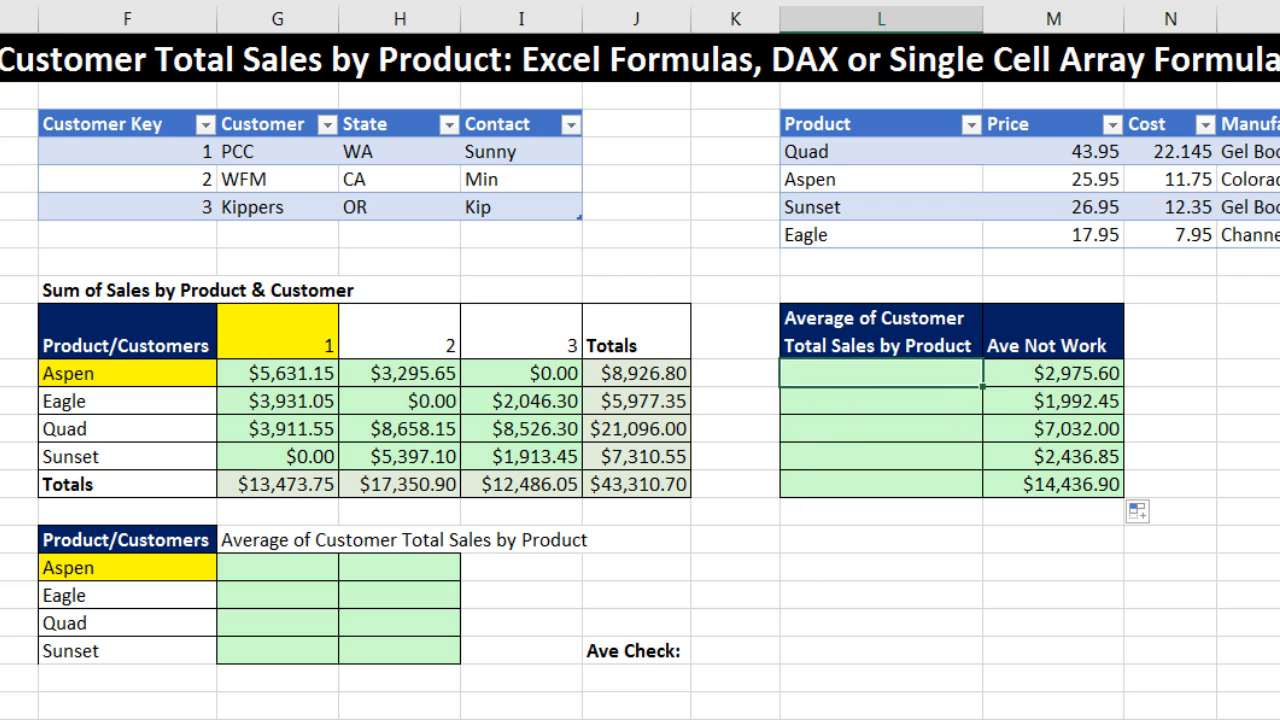
type("=aver")
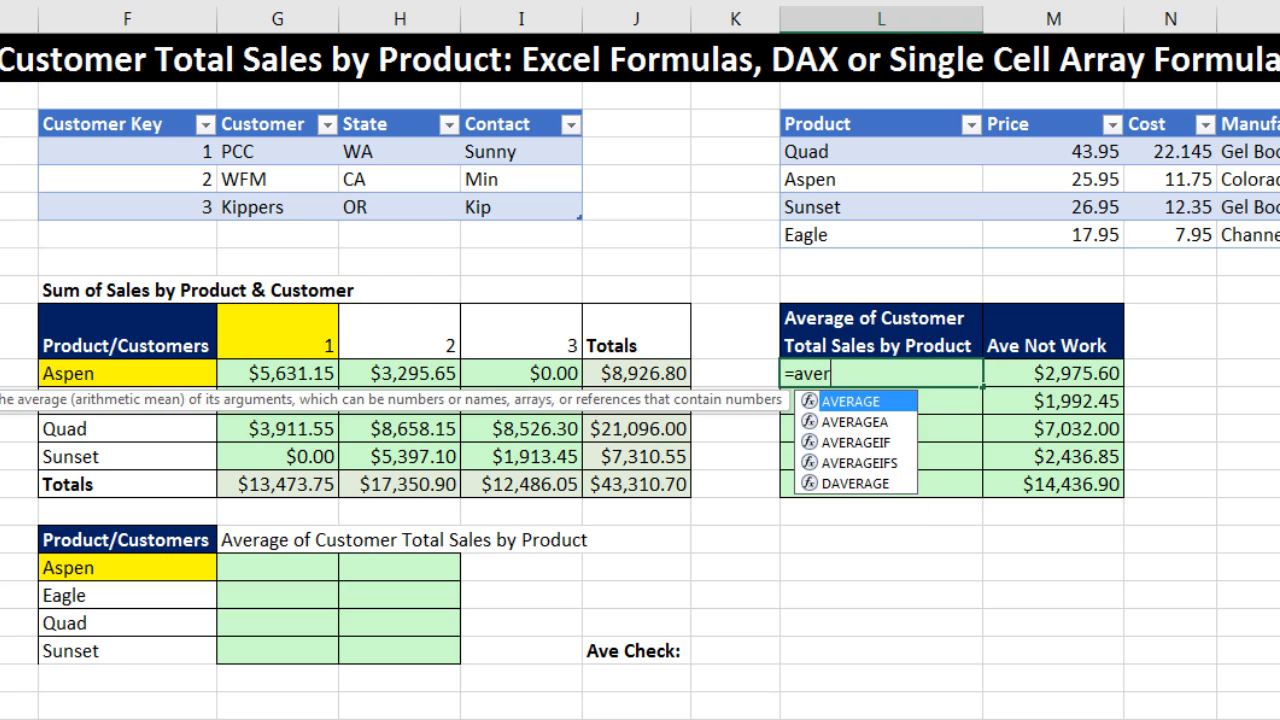
key("Down")
key("Down")
key("Down")
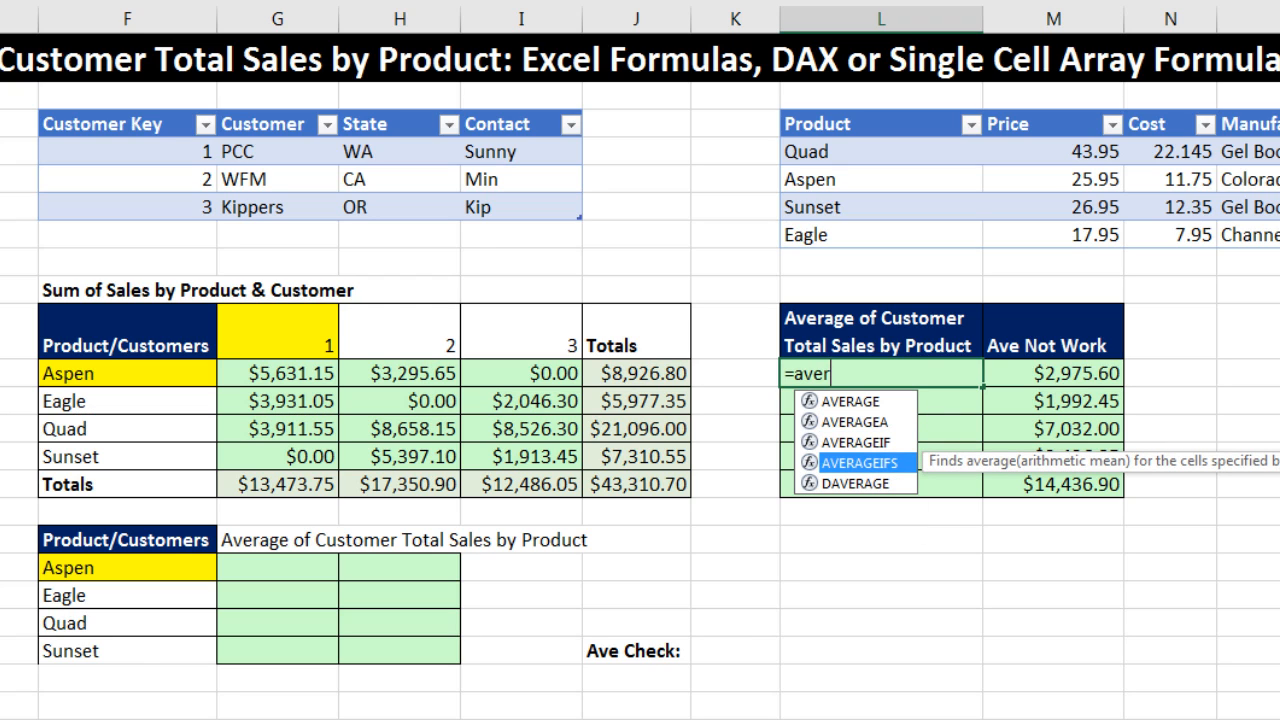
key("Up")
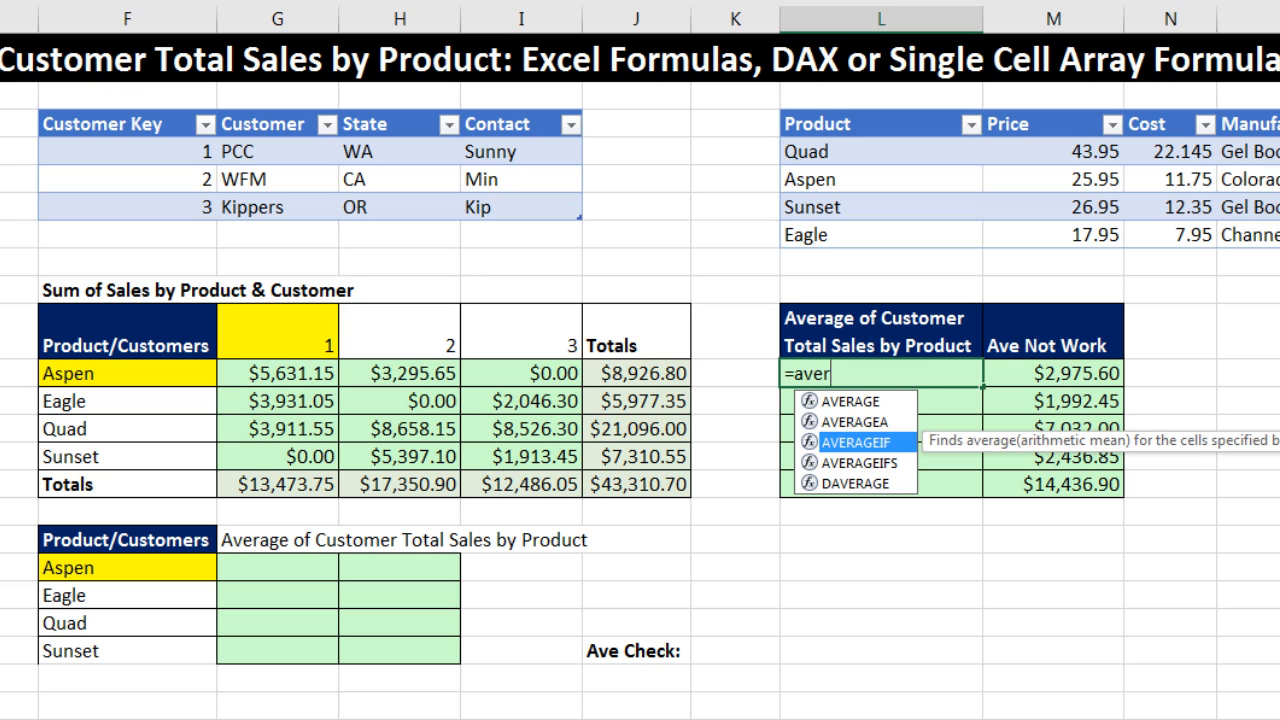
key("Tab")
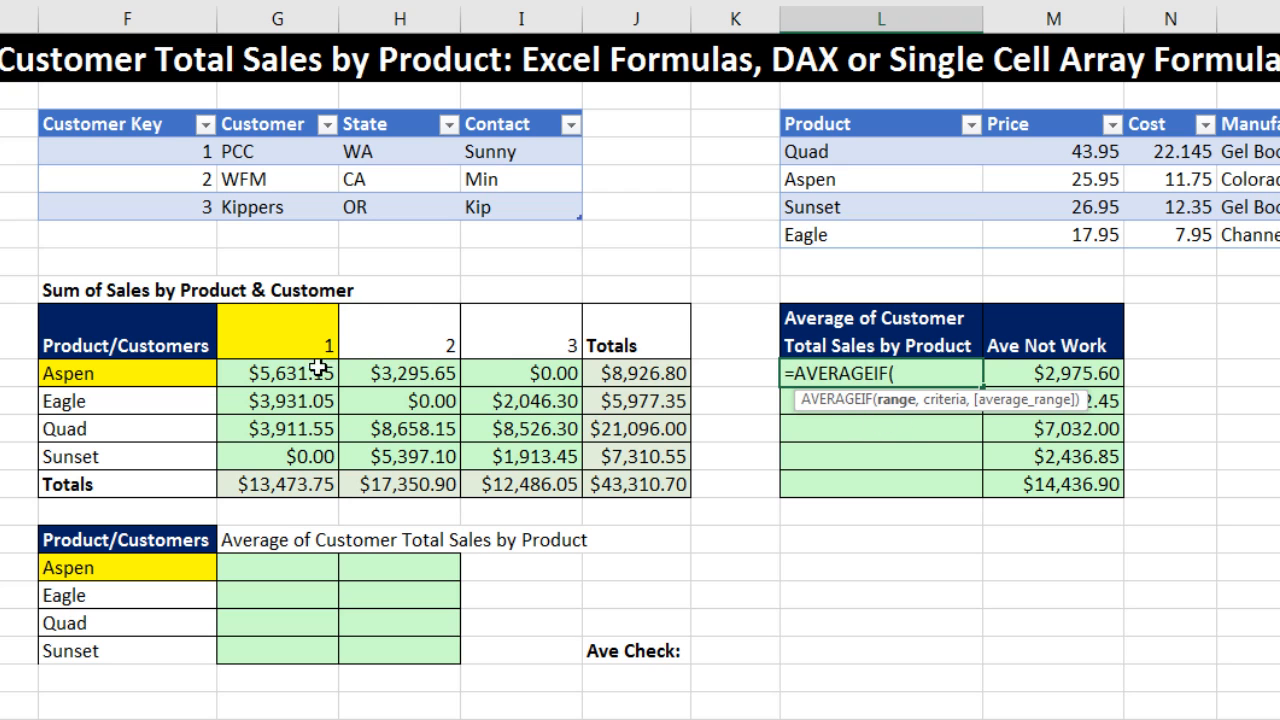
left_click_drag(245, 373, 505, 368)
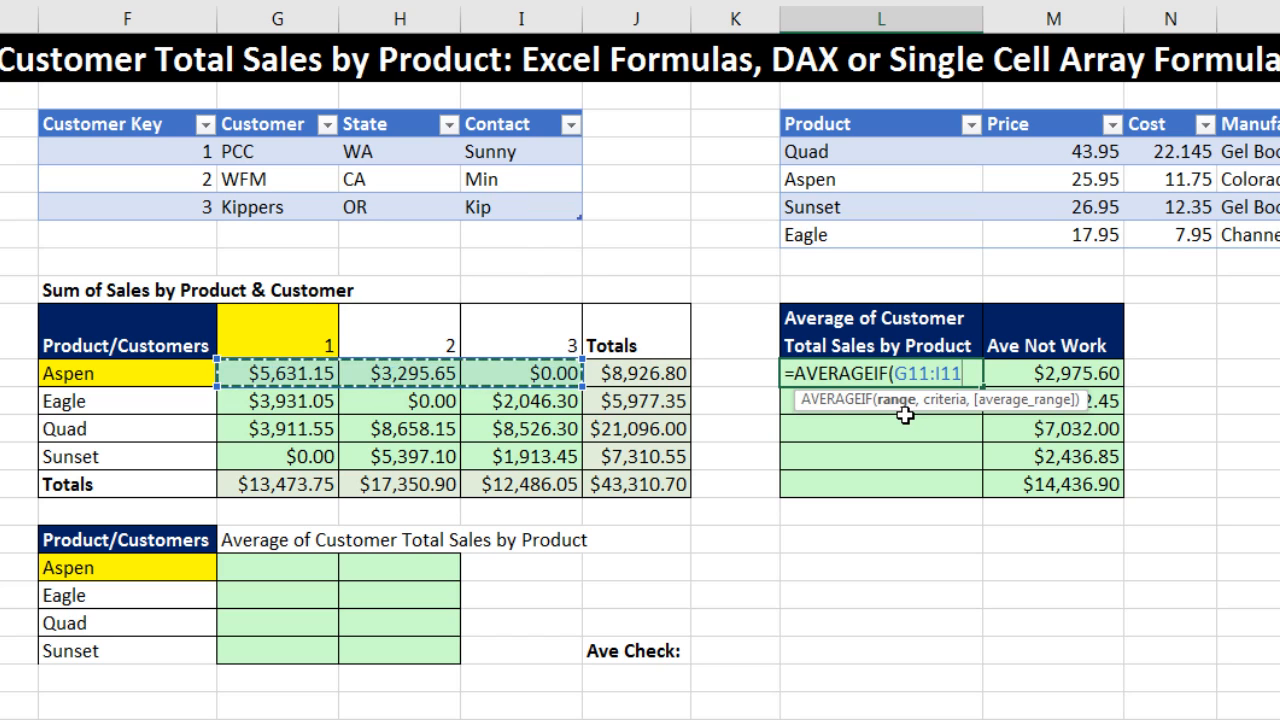
Step: Complete the AVERAGEIF formula with the criterion ">0" and fill it down from L11 through L15
type(",")
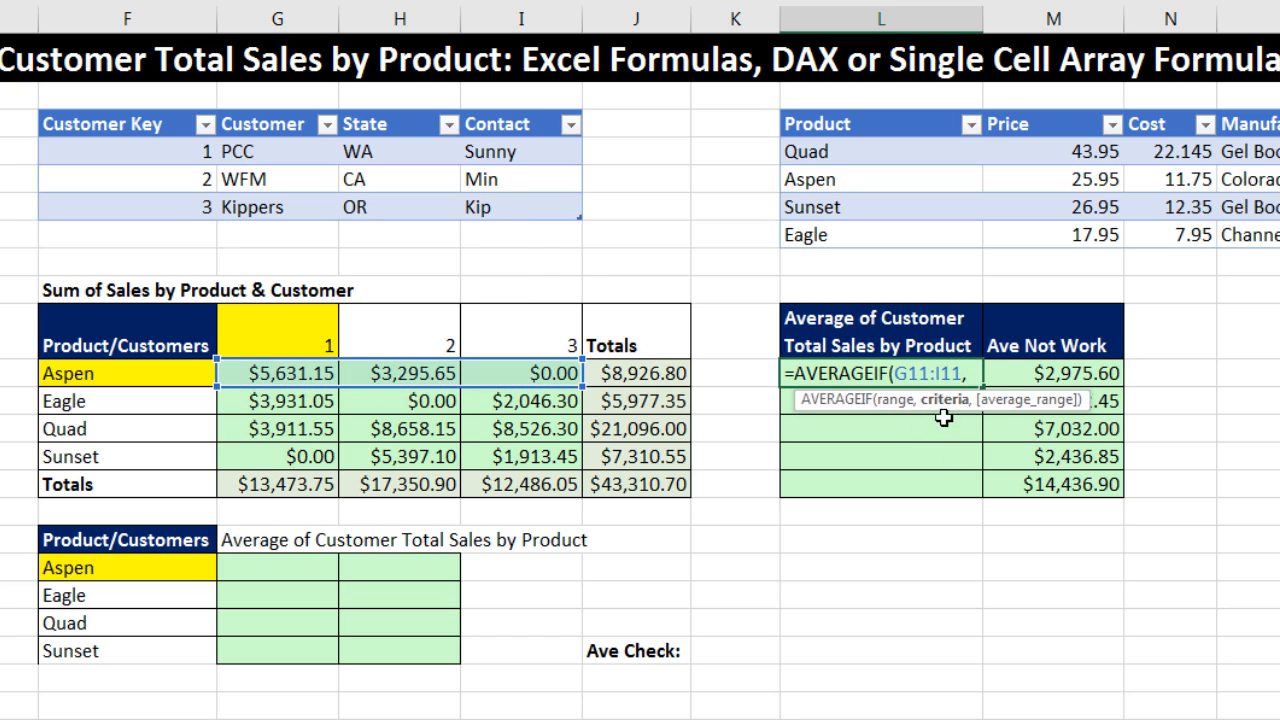
type("\">0")
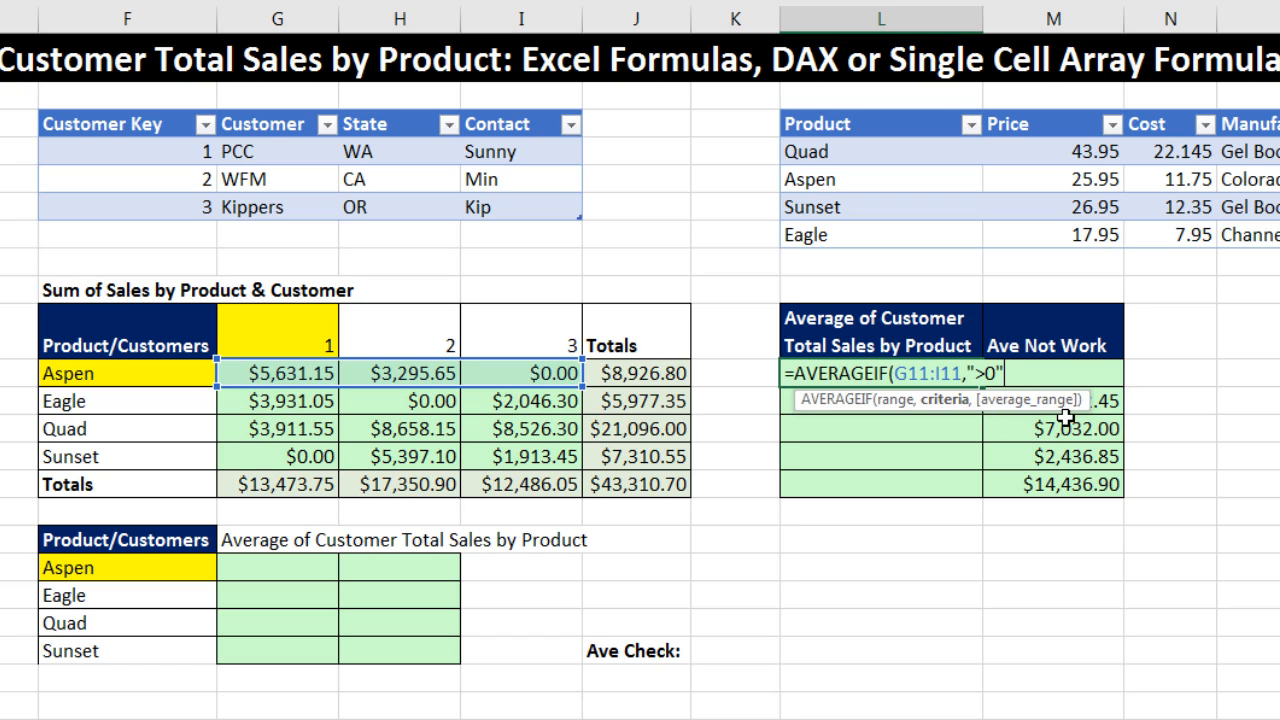
type(")")
key("ctrl+Return")
left_click_drag(982, 387, 983, 500)
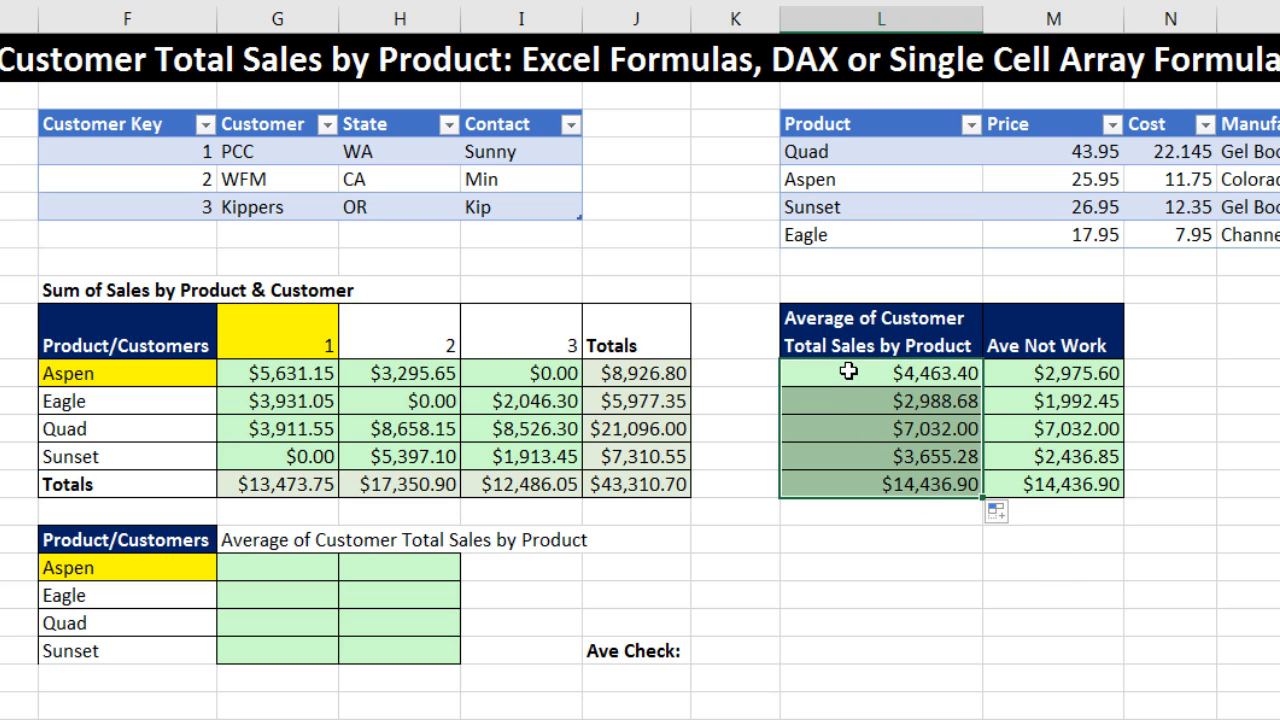
Step: Check the AVERAGEIF results for Aspen, Eagle and the Totals row against the customer sales in the cross-tab
left_click(849, 372)
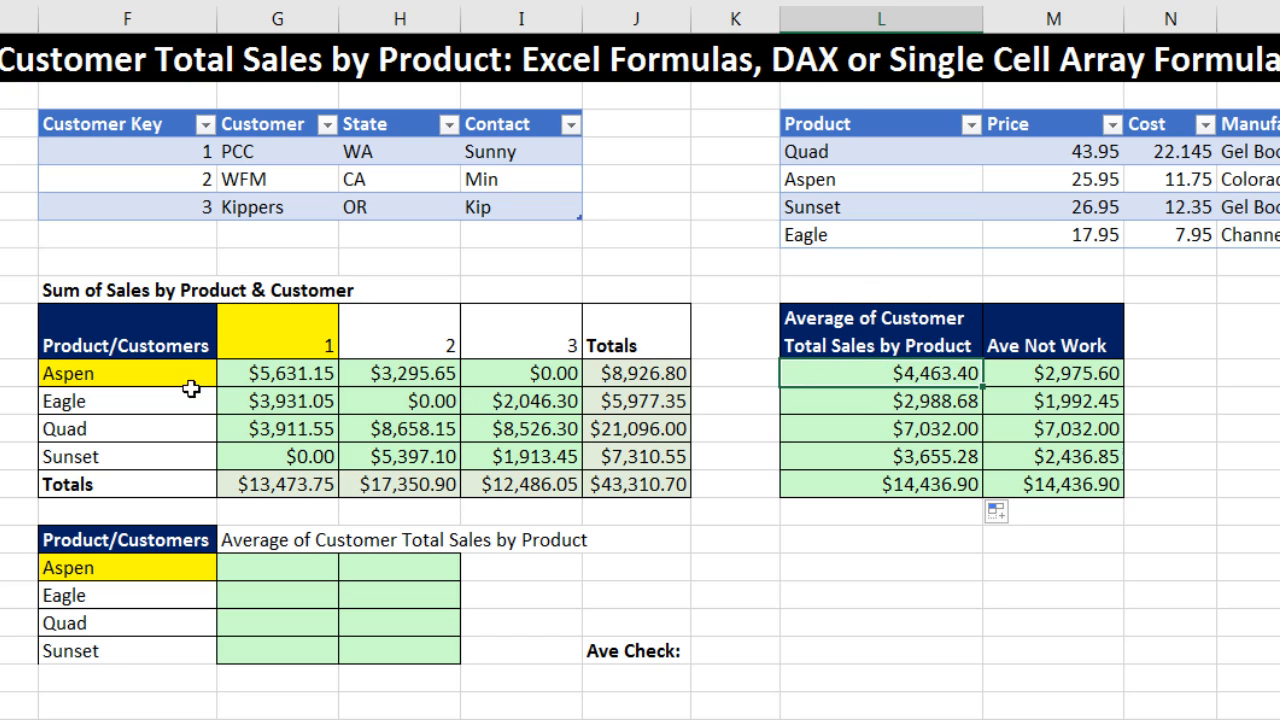
left_click(860, 411)
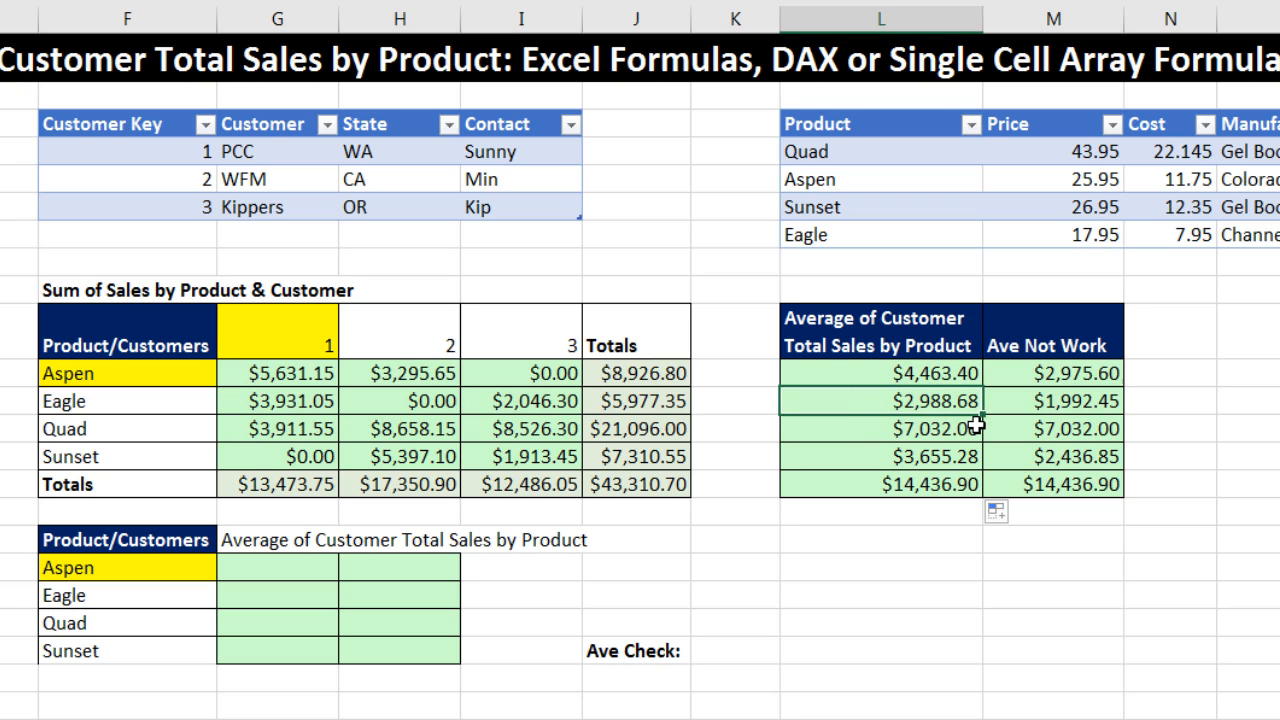
left_click(905, 486)
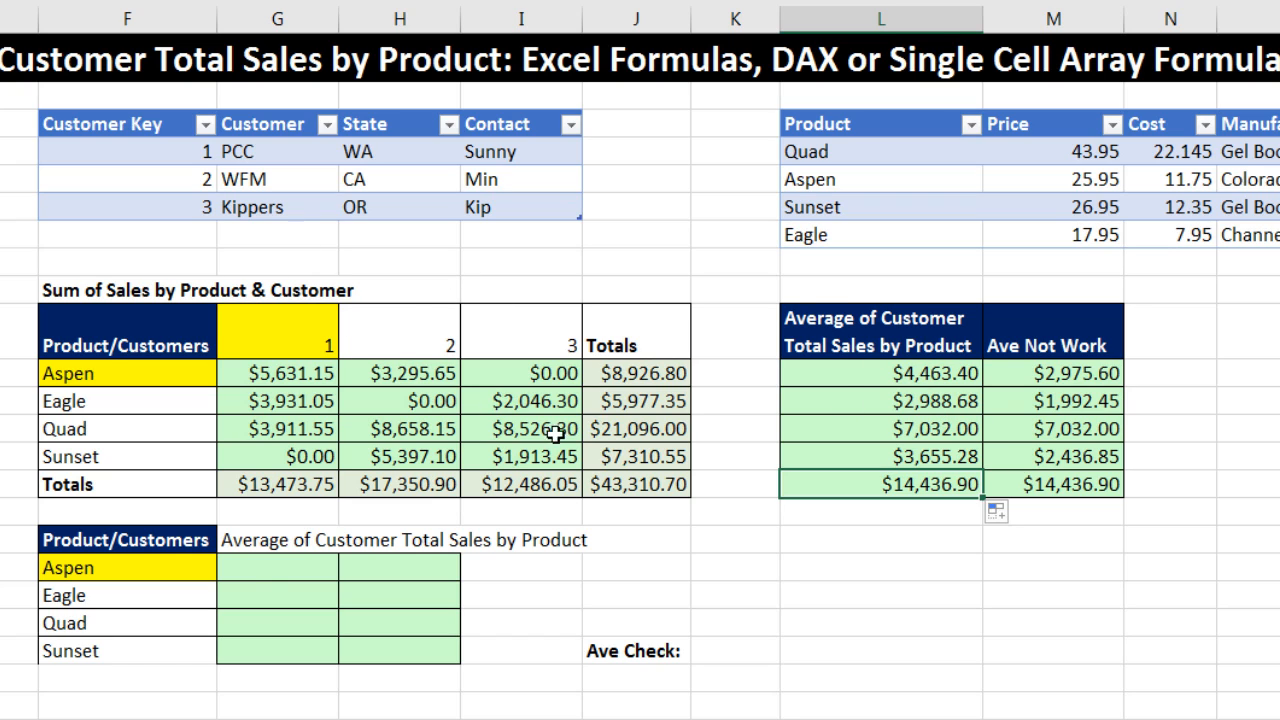
Step: Review each argument of the SUMIFS formula in G11, from the sum range to the product and customer criteria
left_click(256, 566)
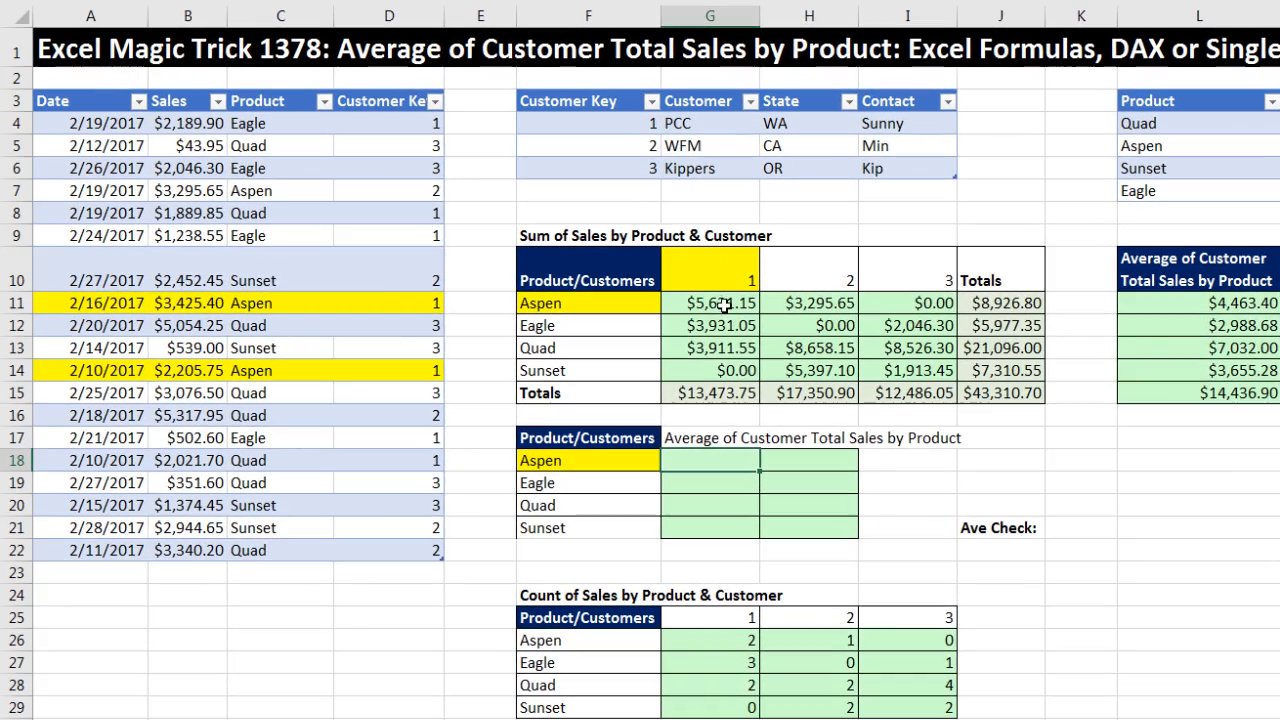
double_click(525, 334)
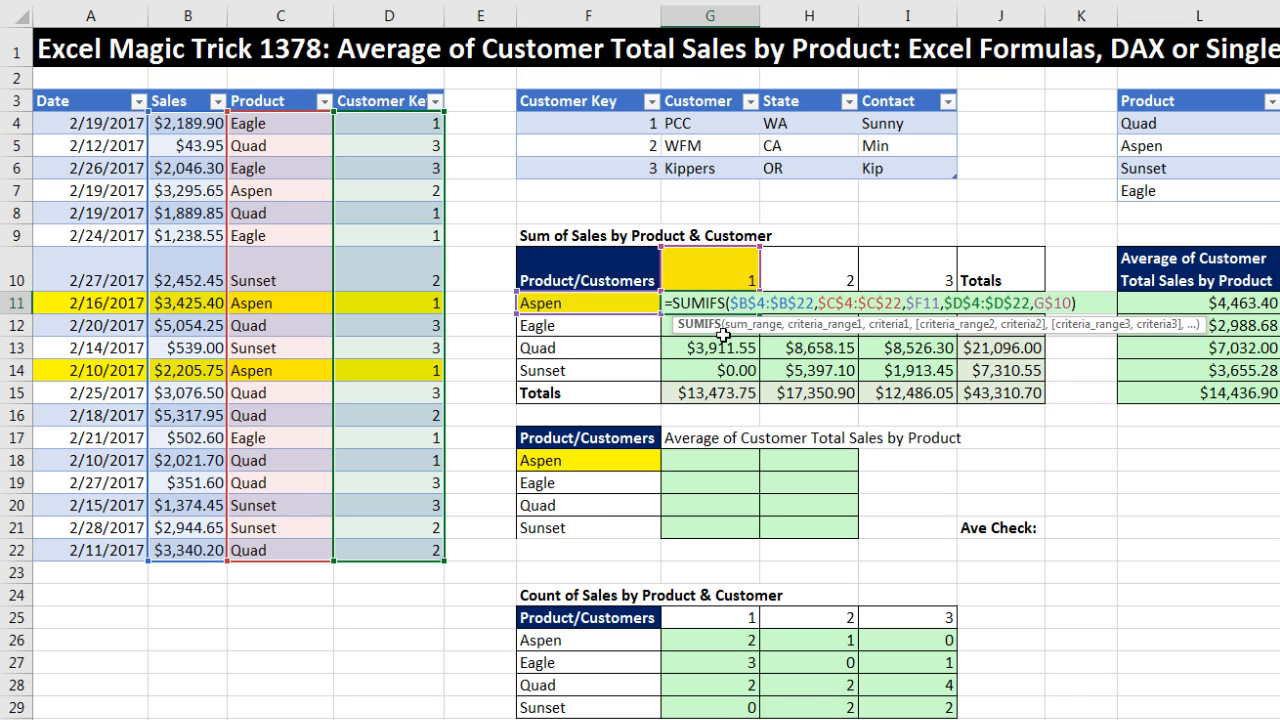
left_click(752, 325)
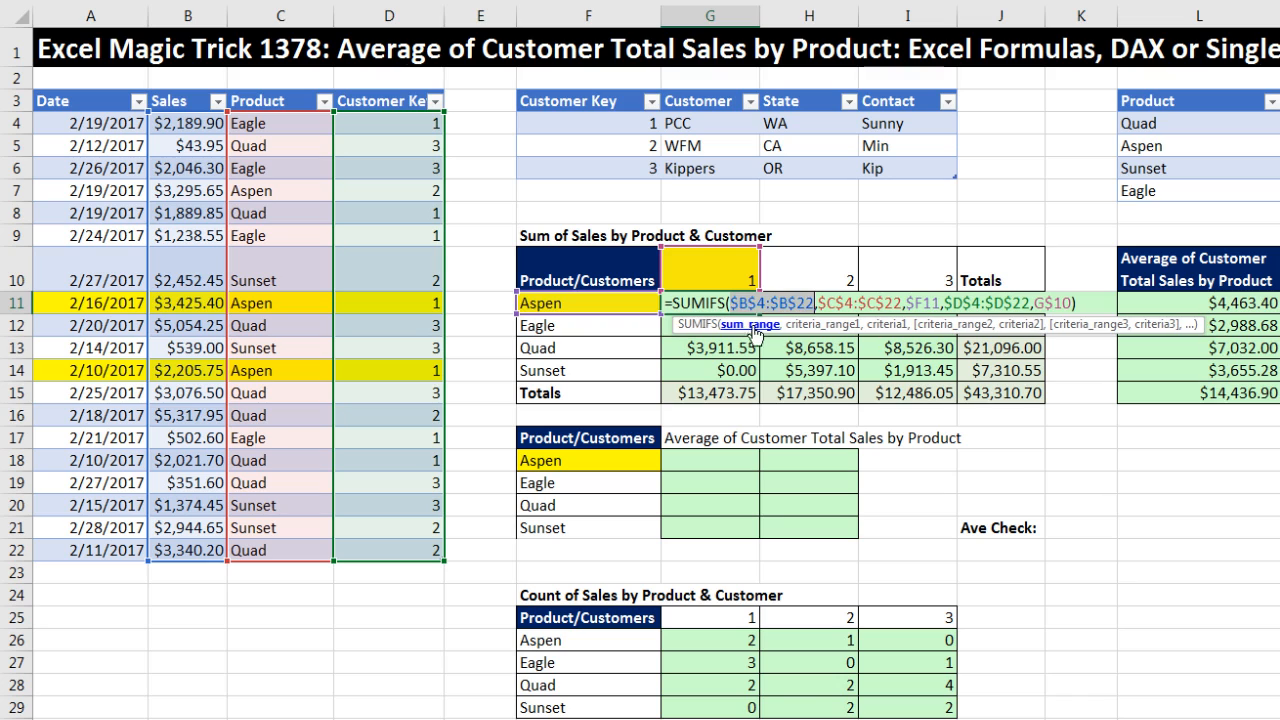
left_click(817, 327)
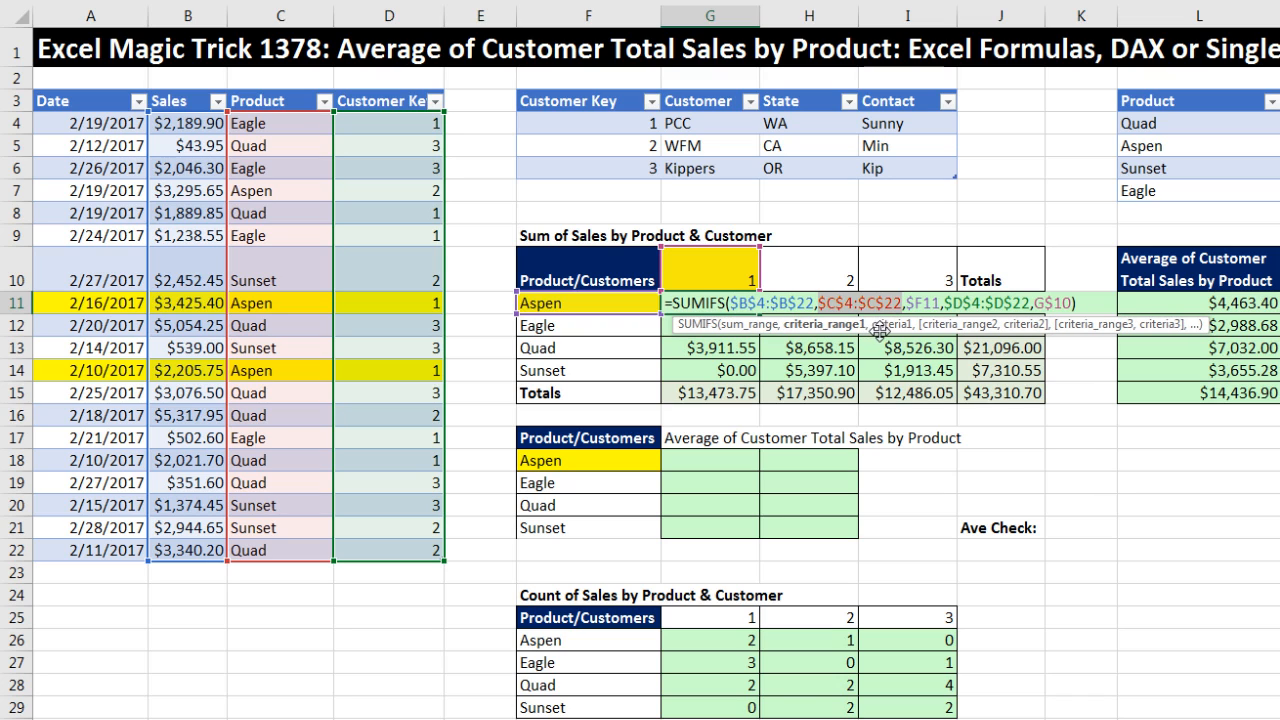
left_click(888, 328)
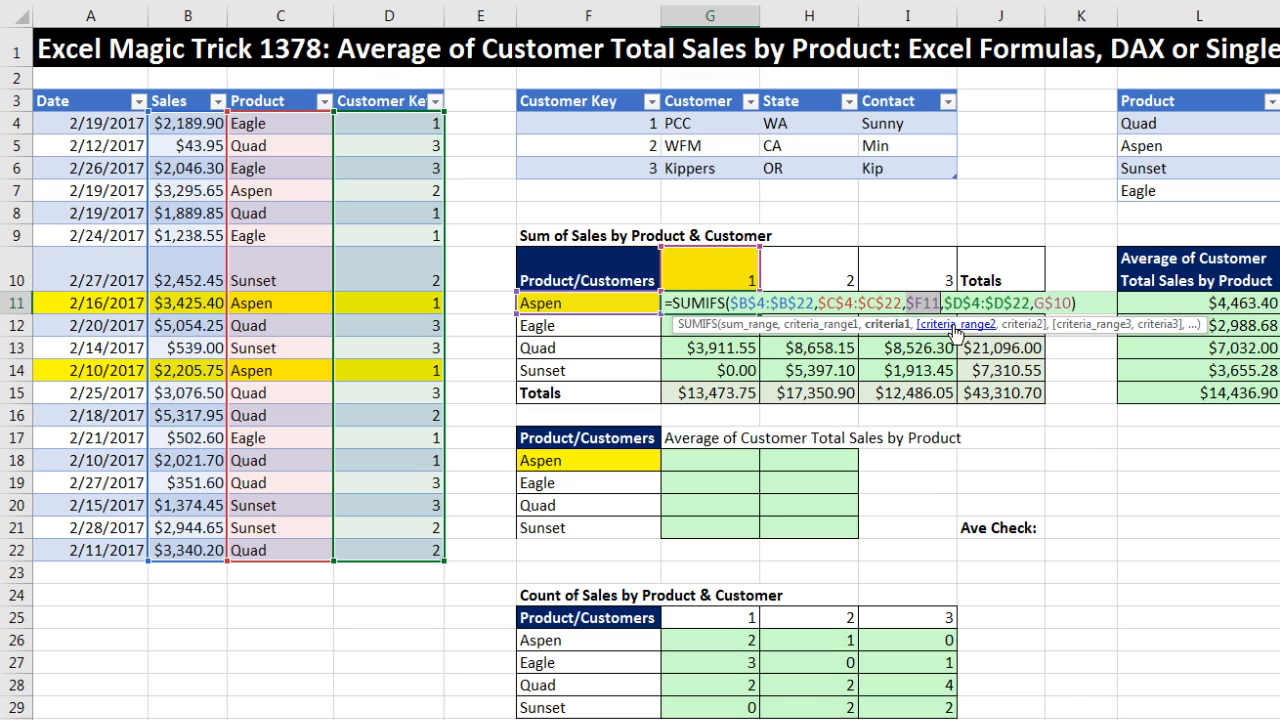
left_click(955, 328)
left_click(1024, 325)
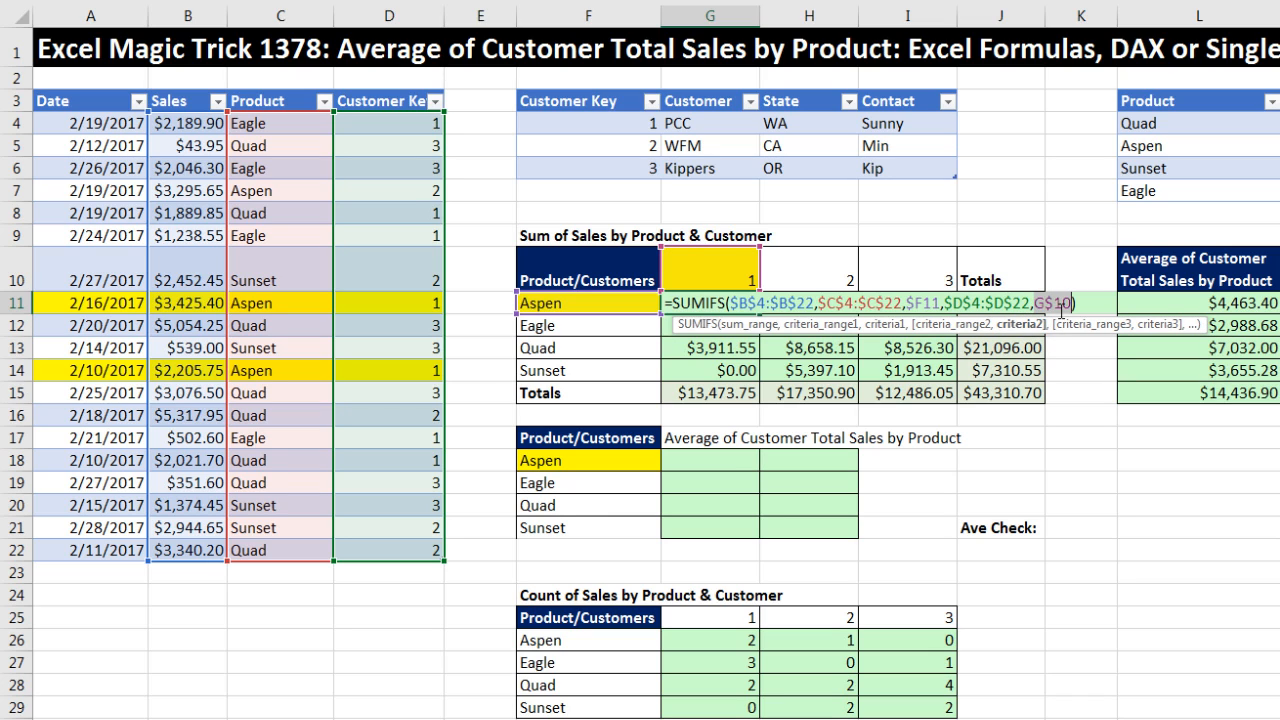
left_click(888, 328)
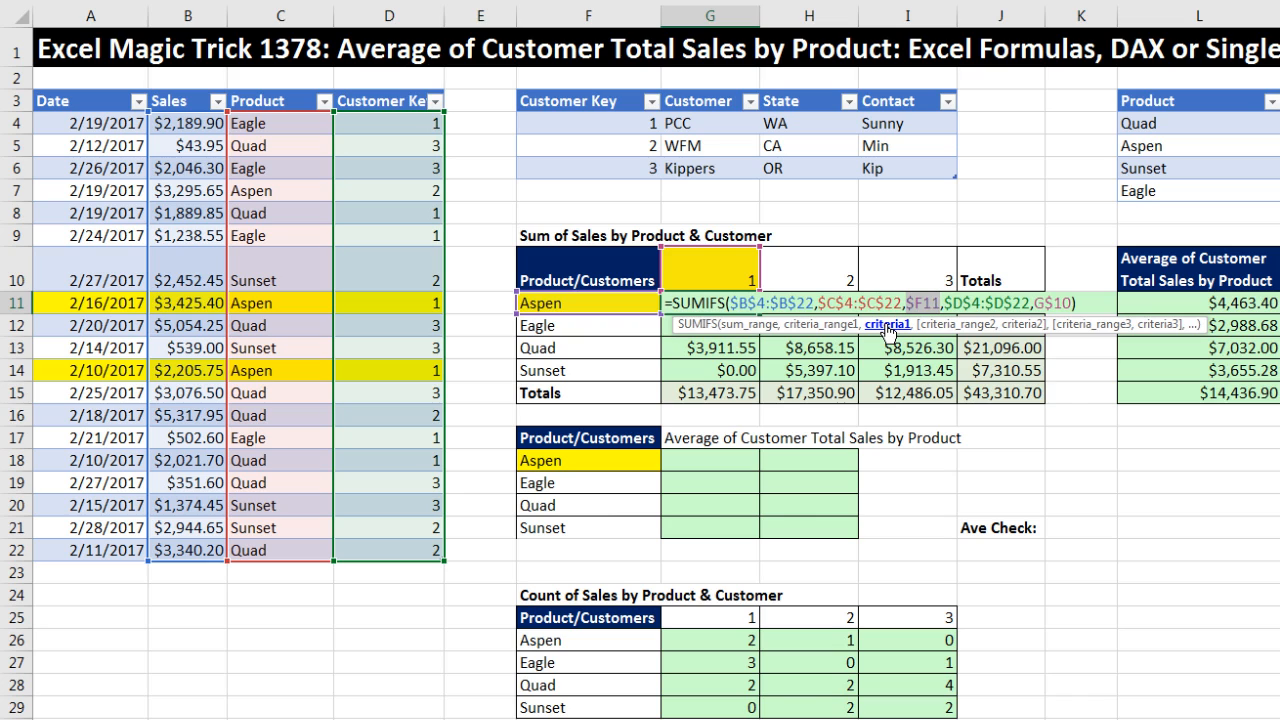
key("ctrl+Return")
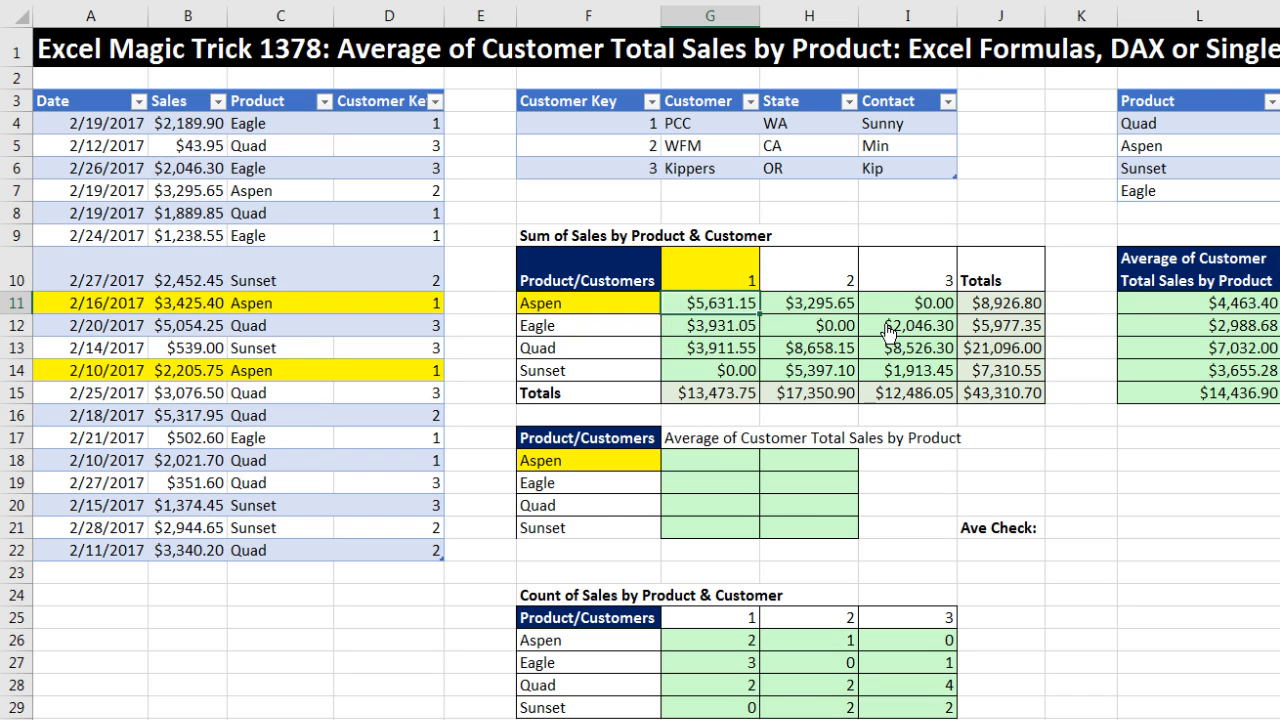
Step: Enter a SUMIFS formula in G18 with sum range $B$4:$B$22, product criterion F18 in $C$4:$C$22, and customer criteria $F$4:$F$6 in $D$4:$D$22
left_click(728, 457)
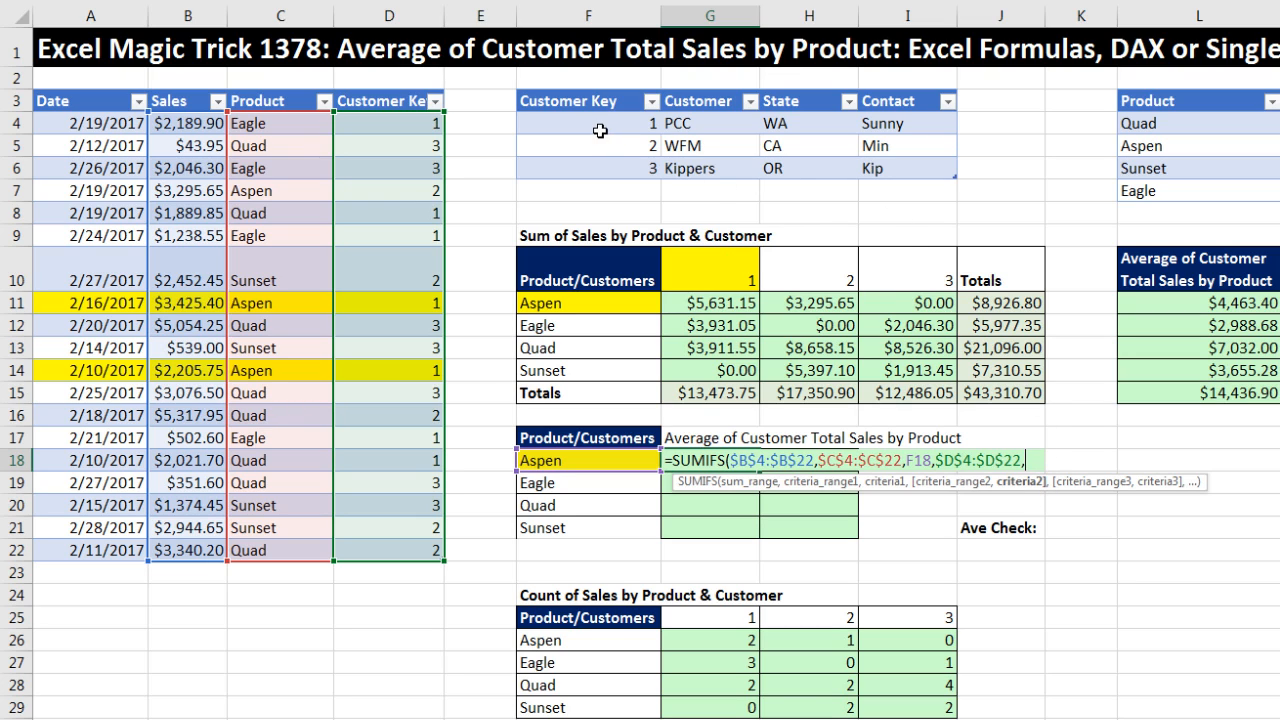
left_click_drag(584, 119, 588, 166)
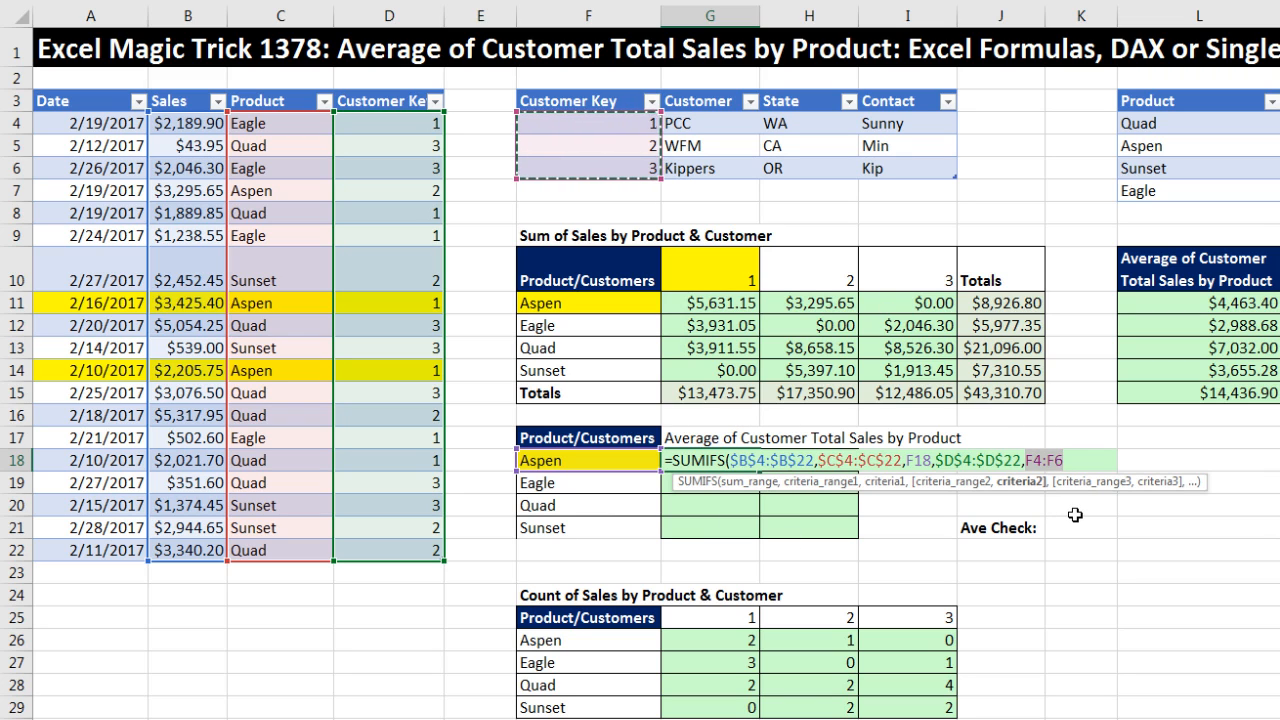
key("F4")
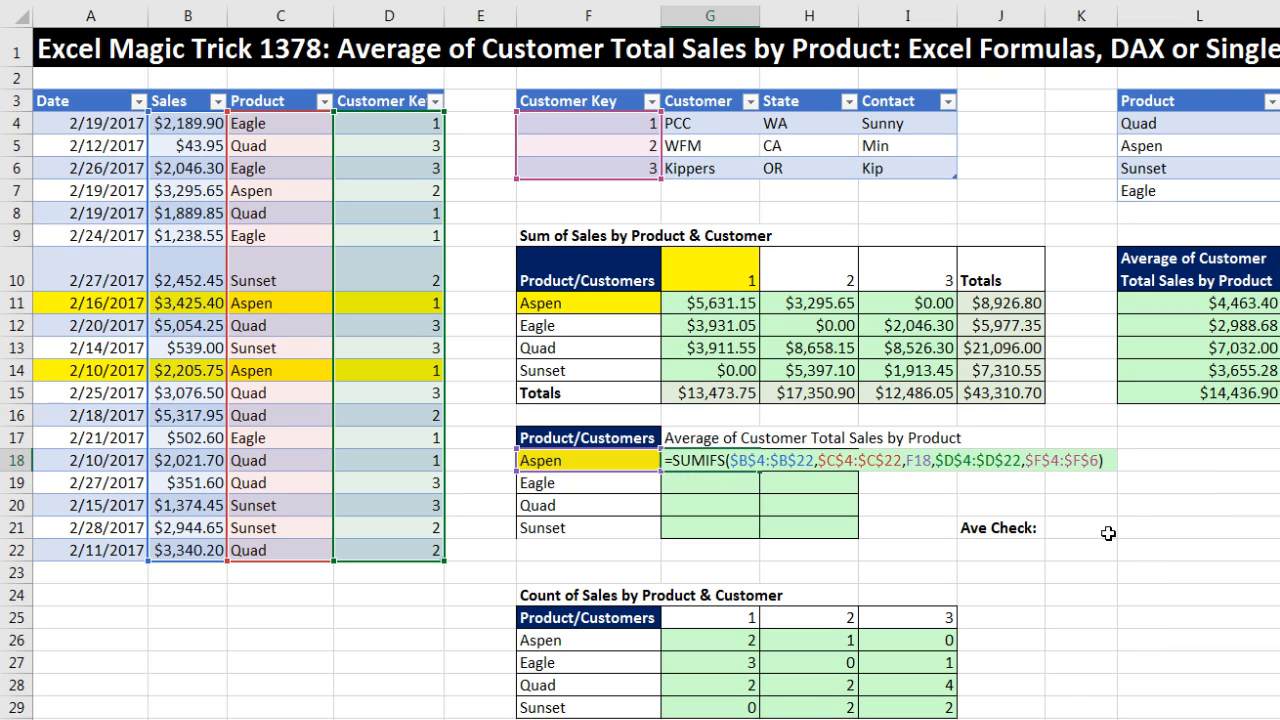
Step: Evaluate the SUMIFS formula in G18 to inspect its array of customer totals, and undo the evaluation
key("F9")
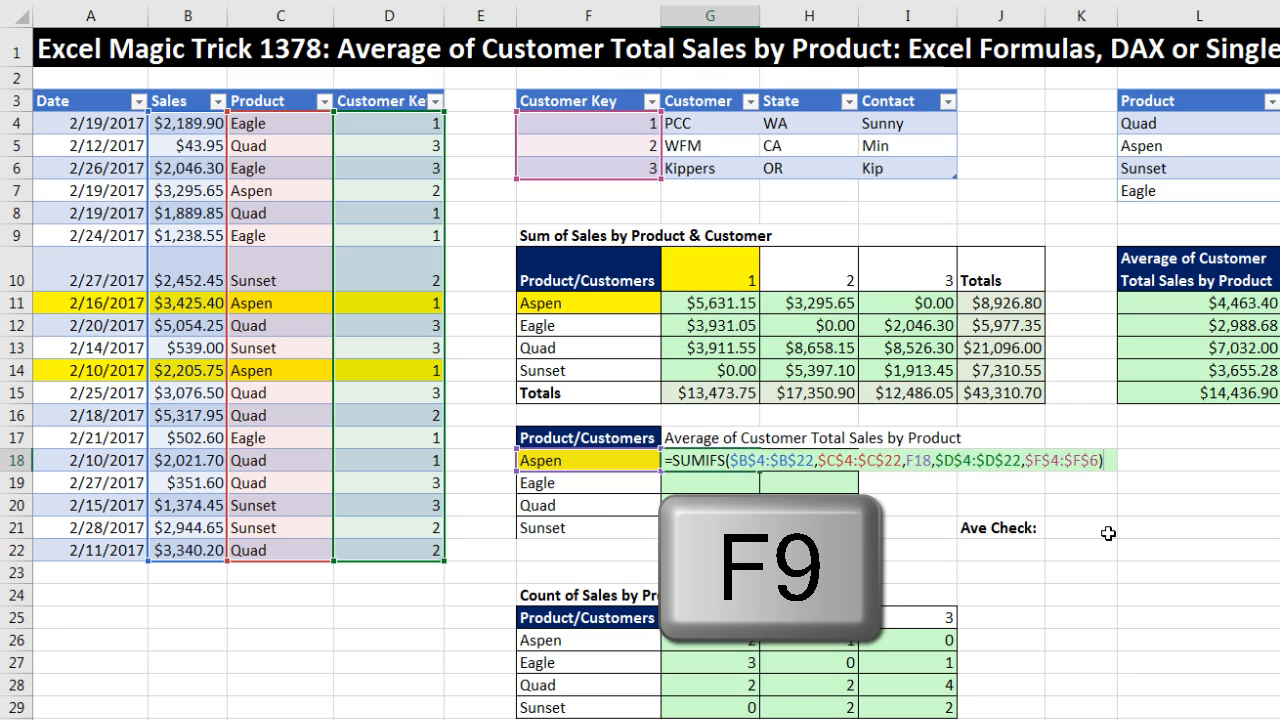
key("F9")
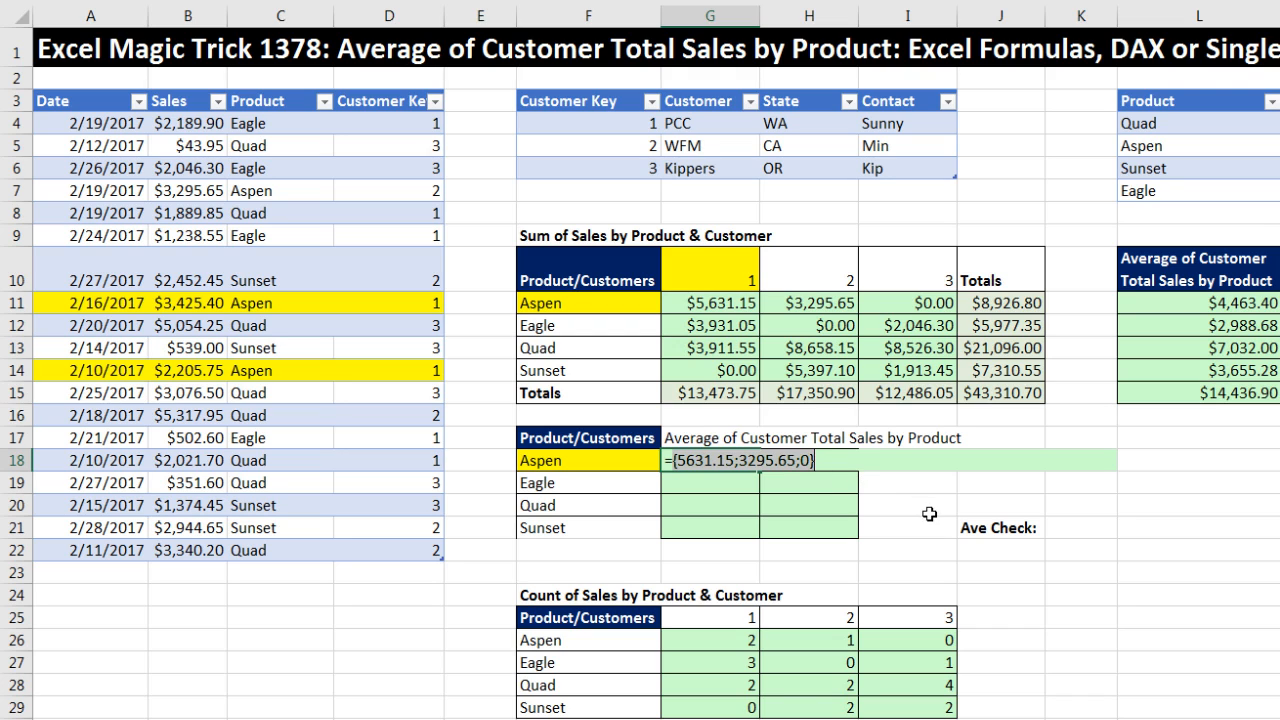
key("ctrl+z")
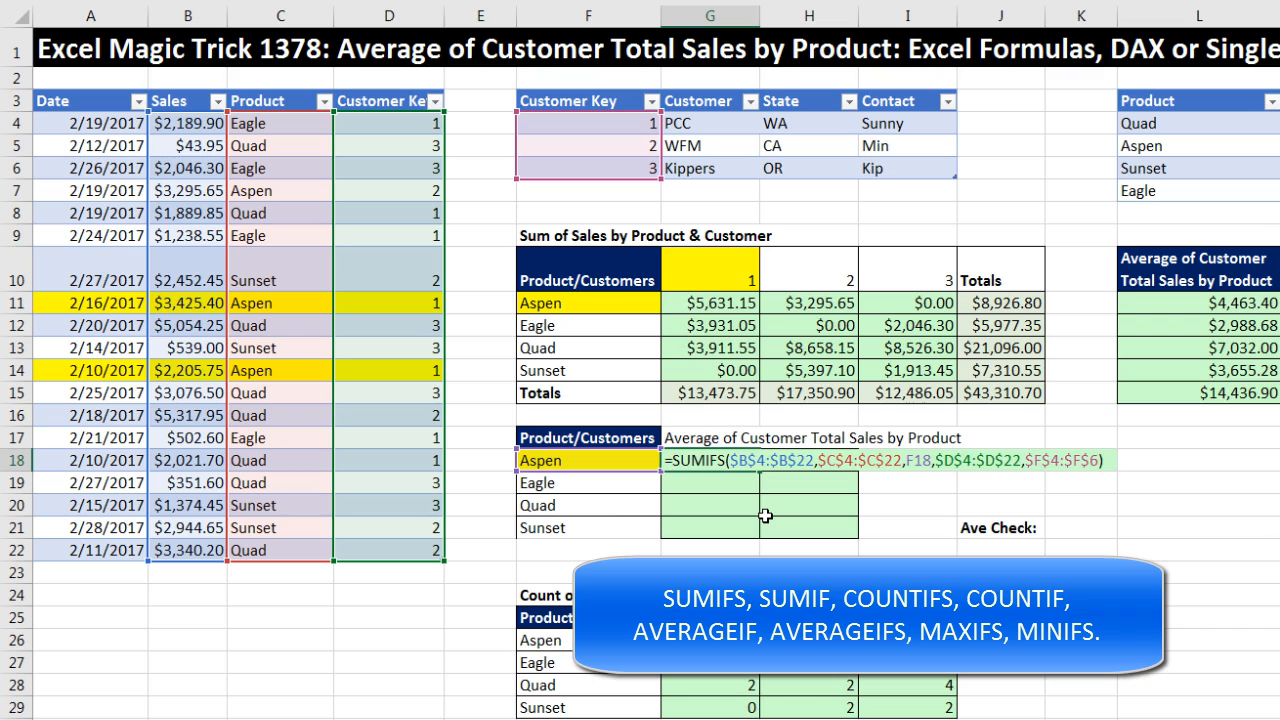
type("aver")
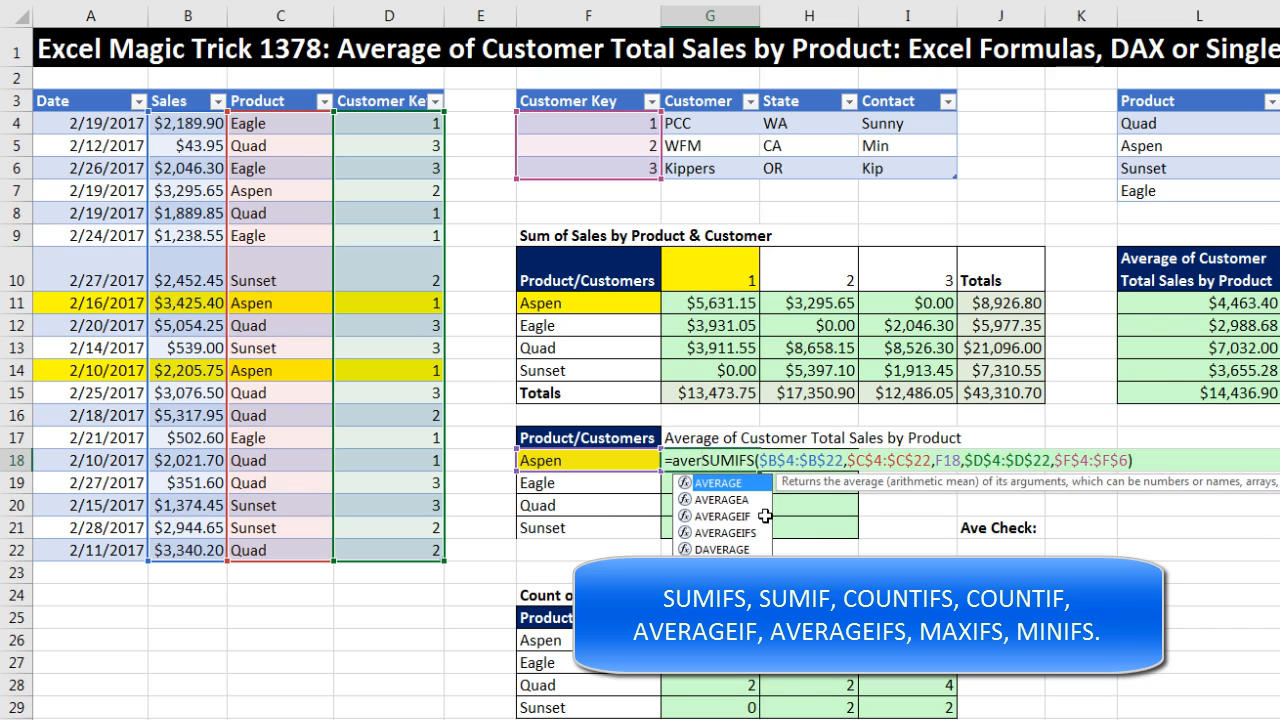
left_click(765, 516)
double_click(765, 516)
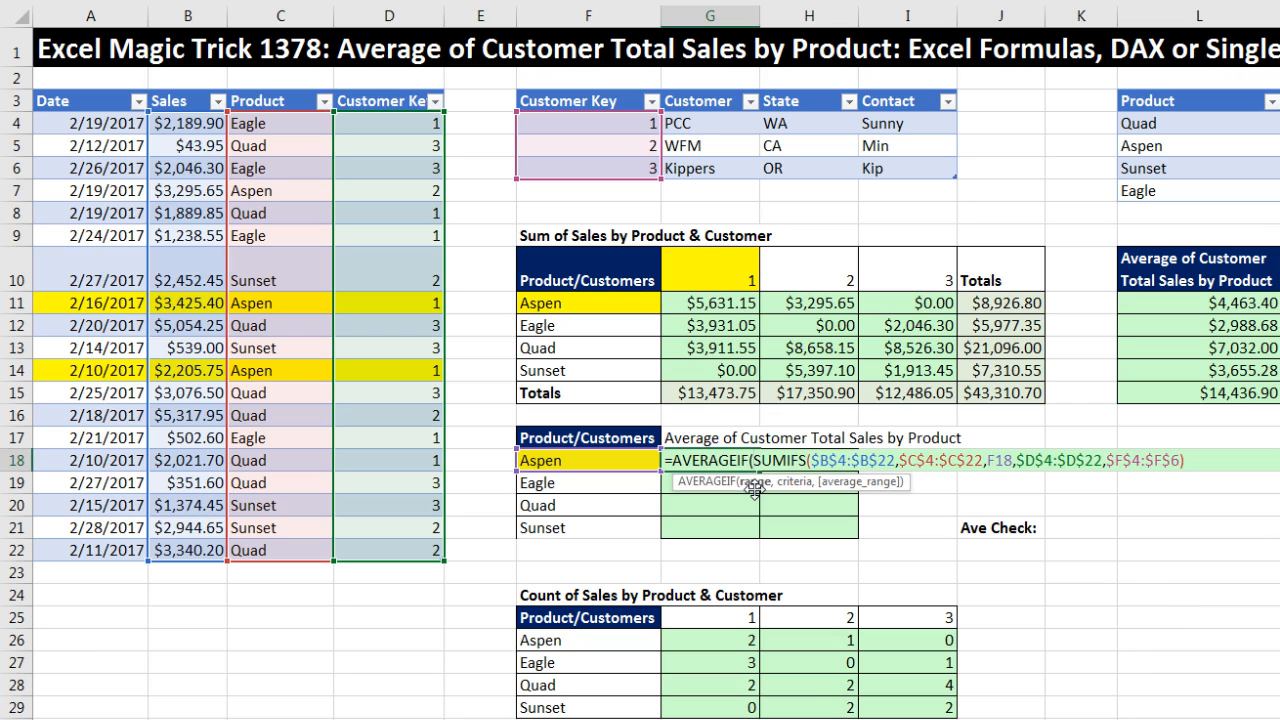
key("BackSpace")
key("BackSpace")
key("BackSpace")
key("BackSpace")
key("BackSpace")
key("BackSpace")
key("BackSpace")
key("BackSpace")
key("BackSpace")
key("BackSpace")
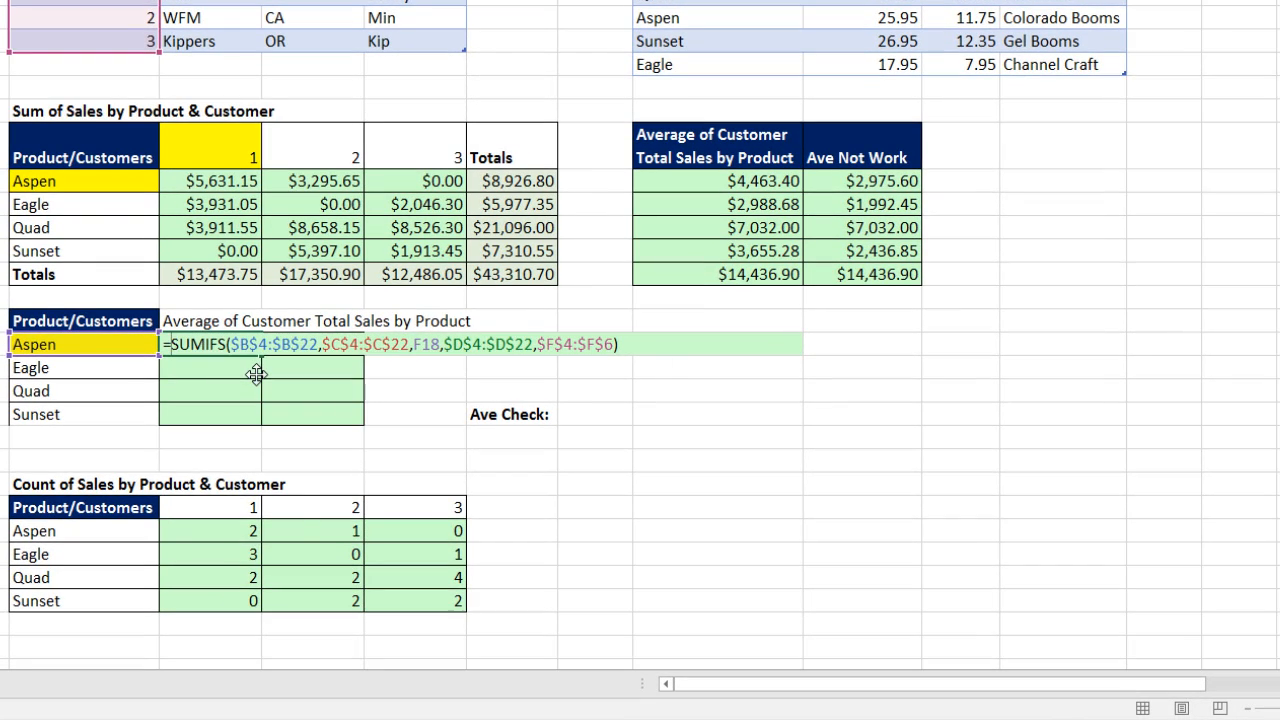
Step: Nest the SUMIFS formula in G18 inside an IF function within an AVERAGE function
type("aver")
double_click(220, 368)
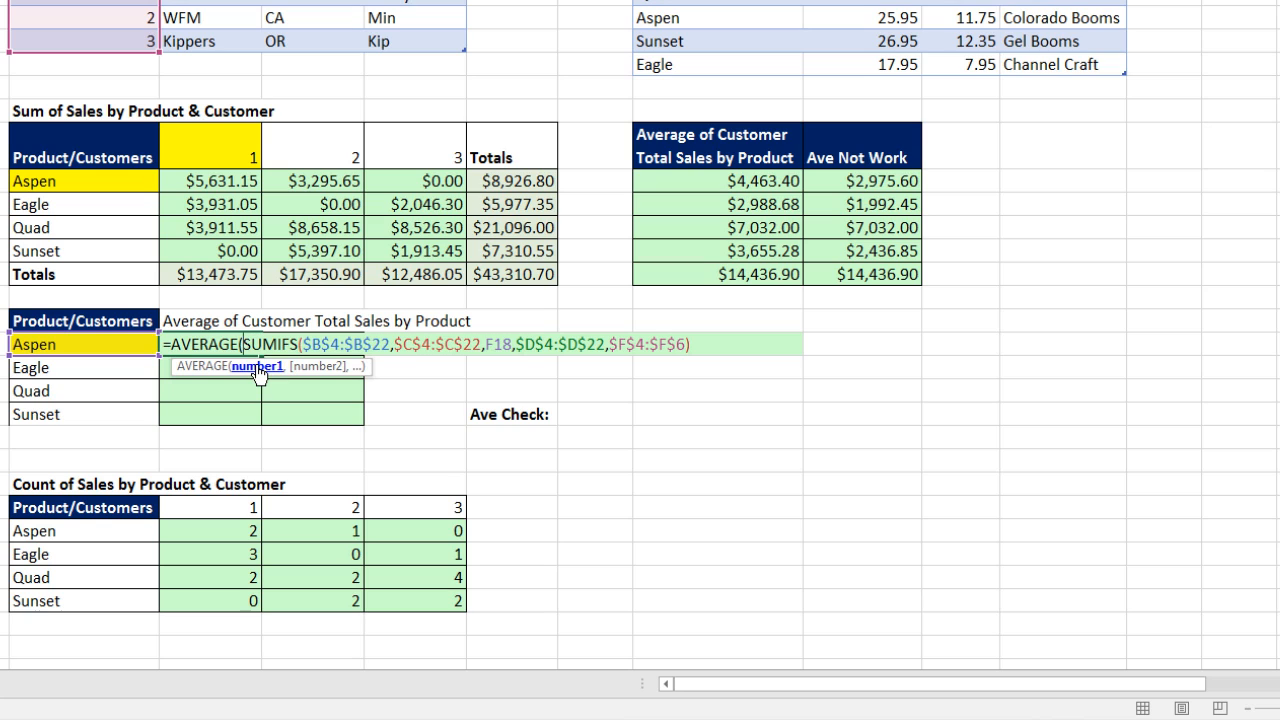
type("if")
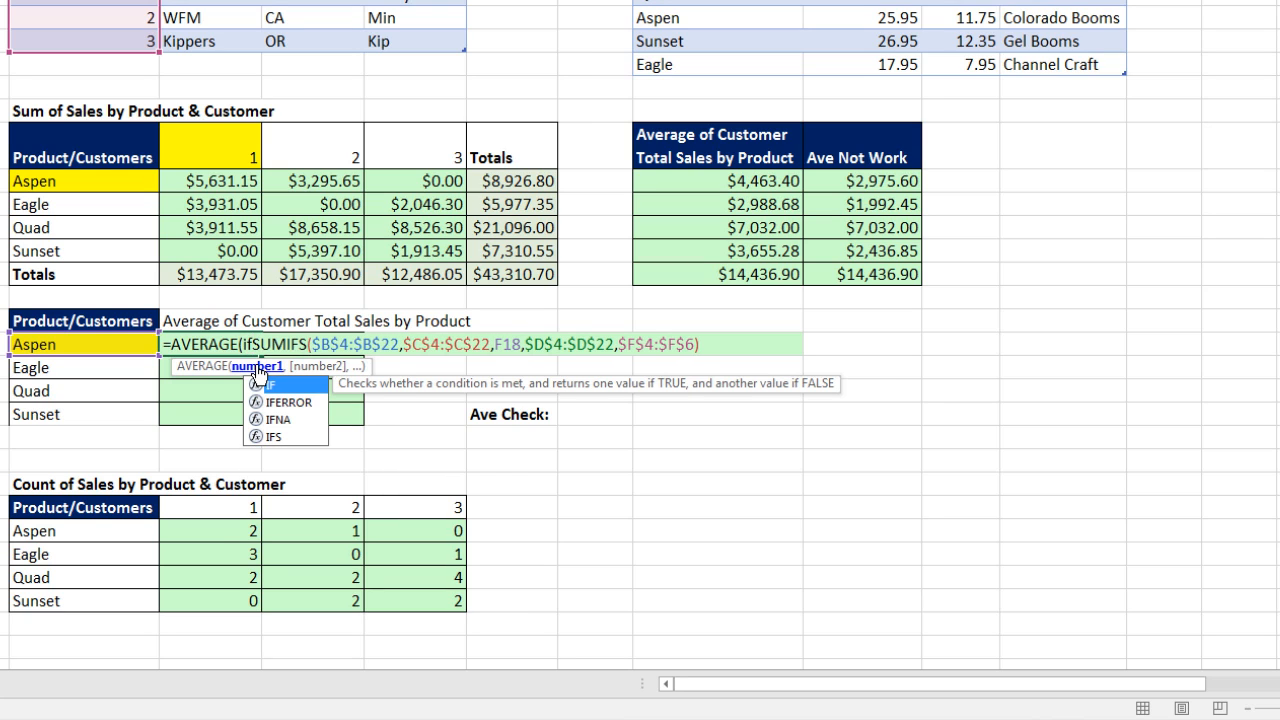
double_click(262, 384)
Step: Evaluate the SUMIFS in IF's logical test, undo the evaluation, and complete the test with >0
left_click(300, 367)
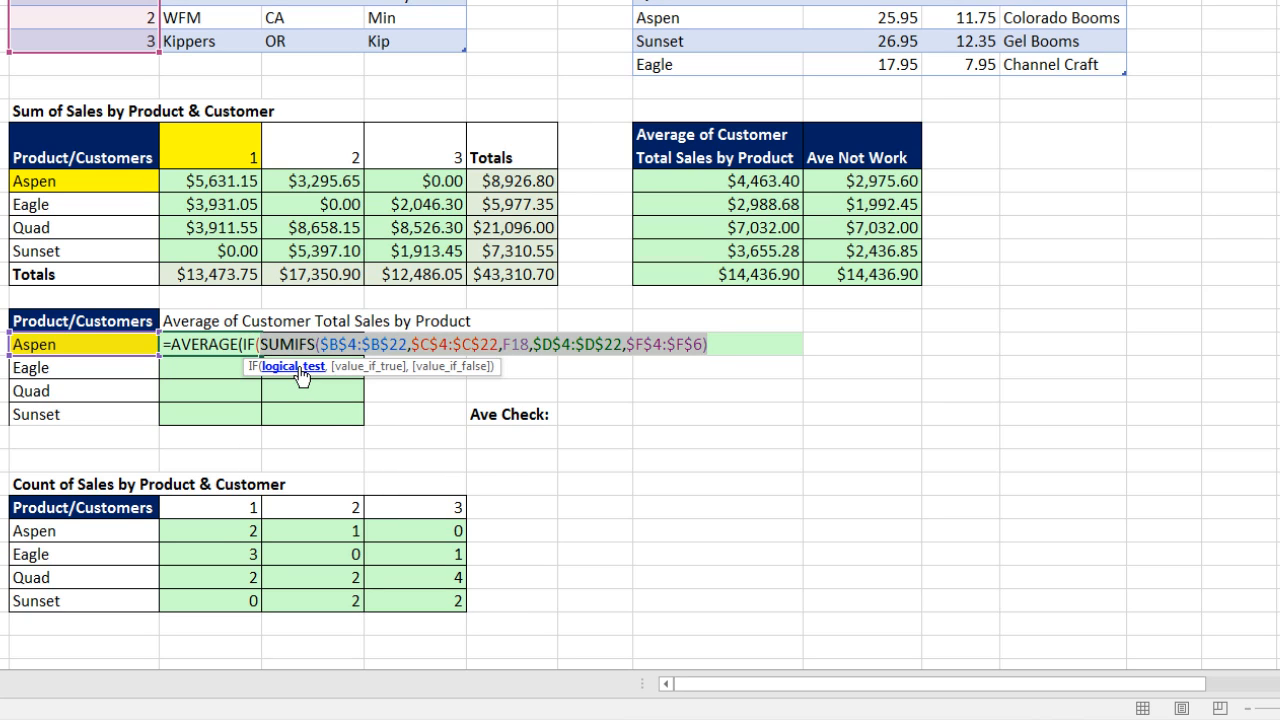
key("F9")
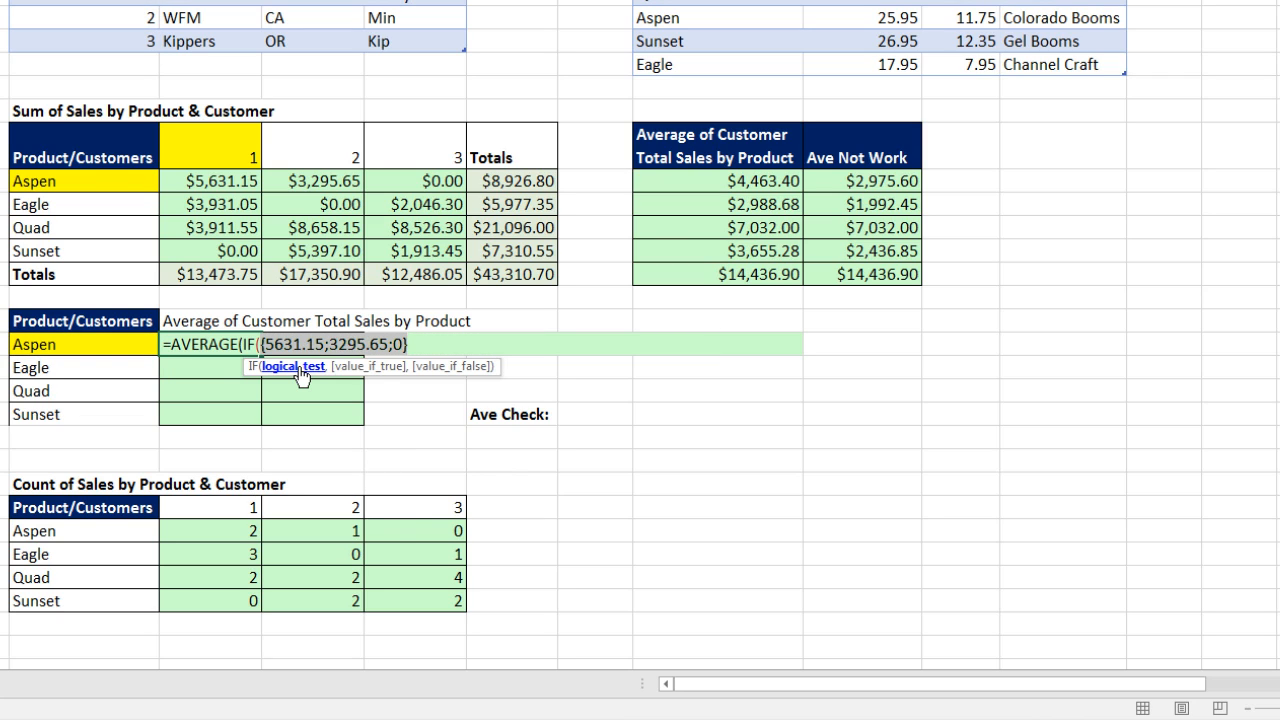
key("ctrl+z")
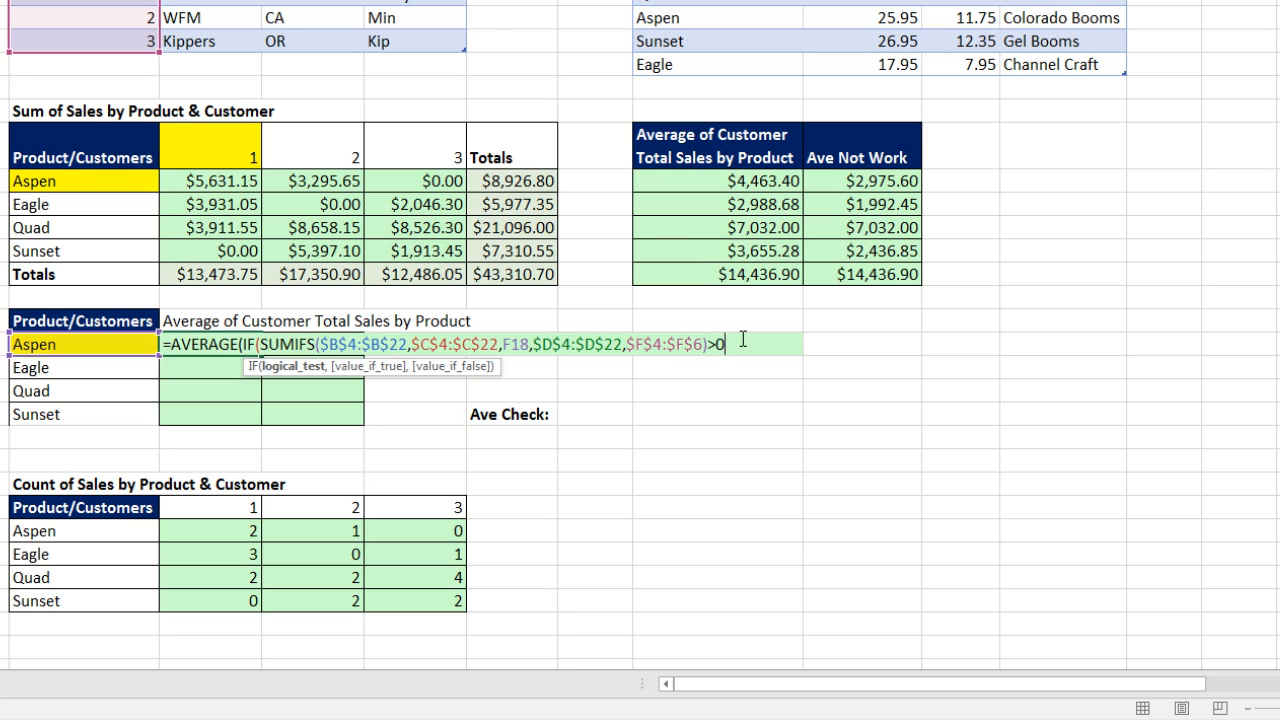
Step: Evaluate the complete logical test in G18 to inspect its TRUE/FALSE array, and undo the evaluation
left_click(312, 368)
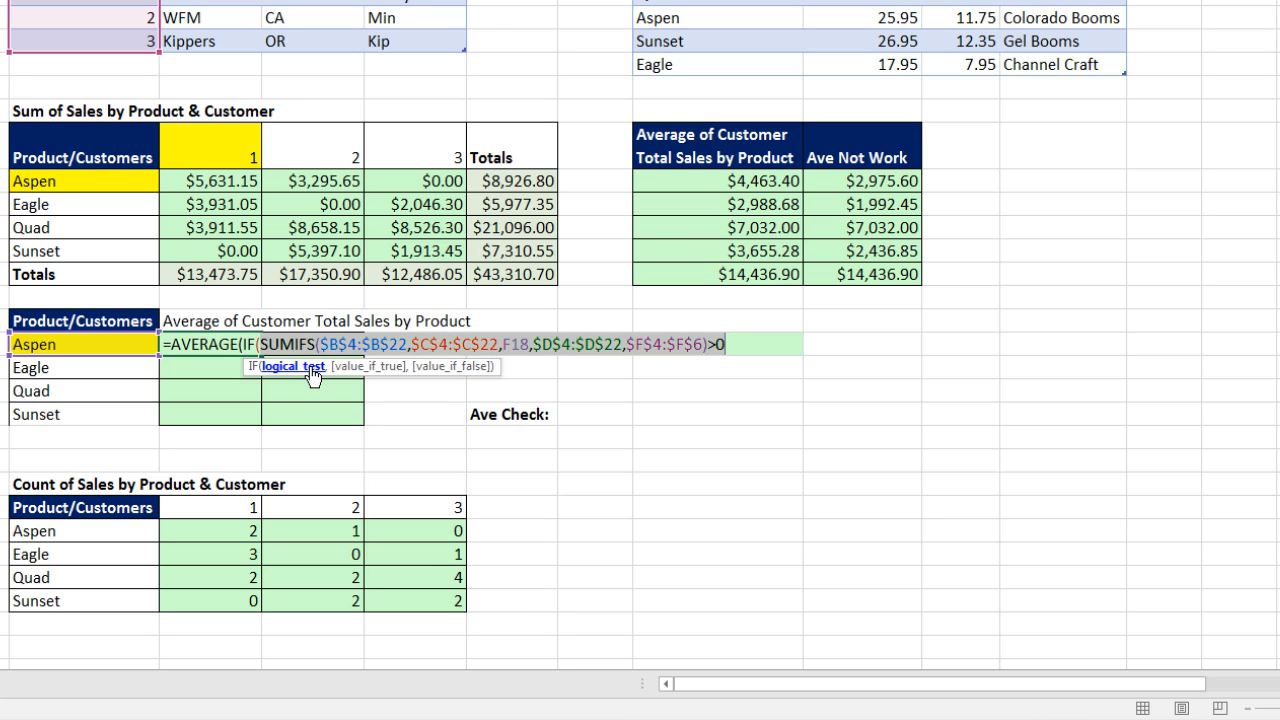
key("F9")
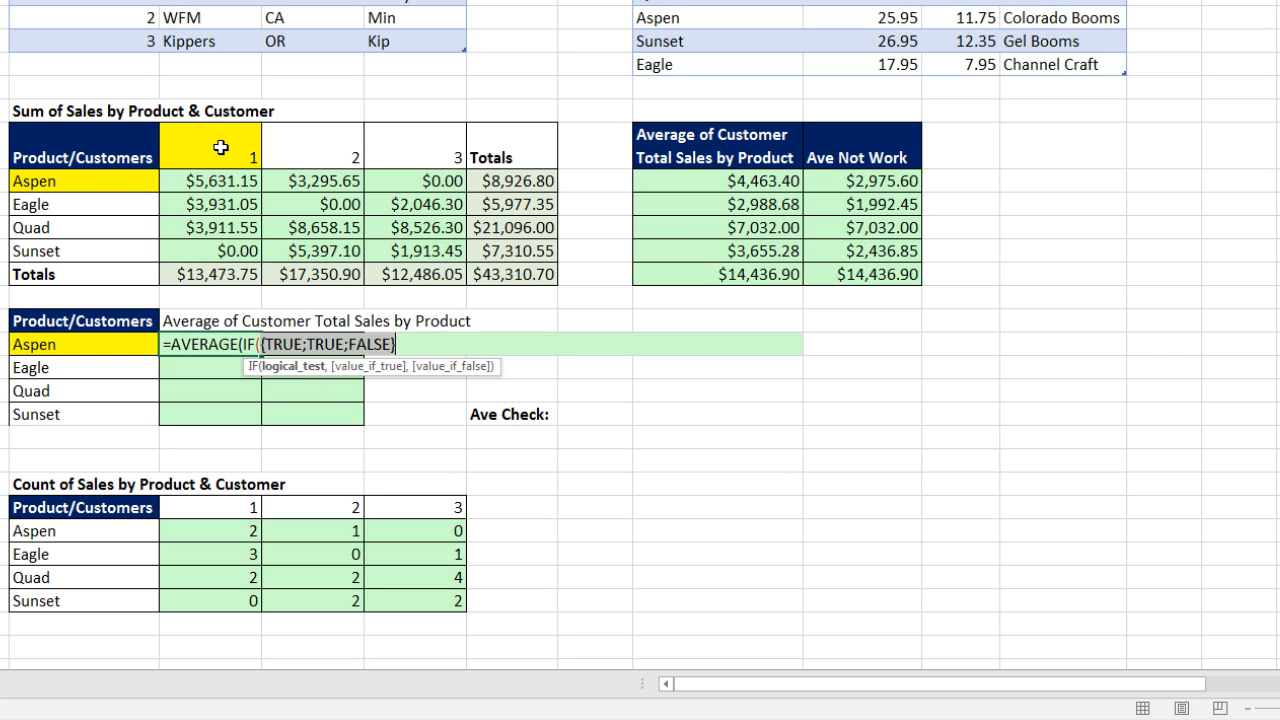
key("ctrl+z")
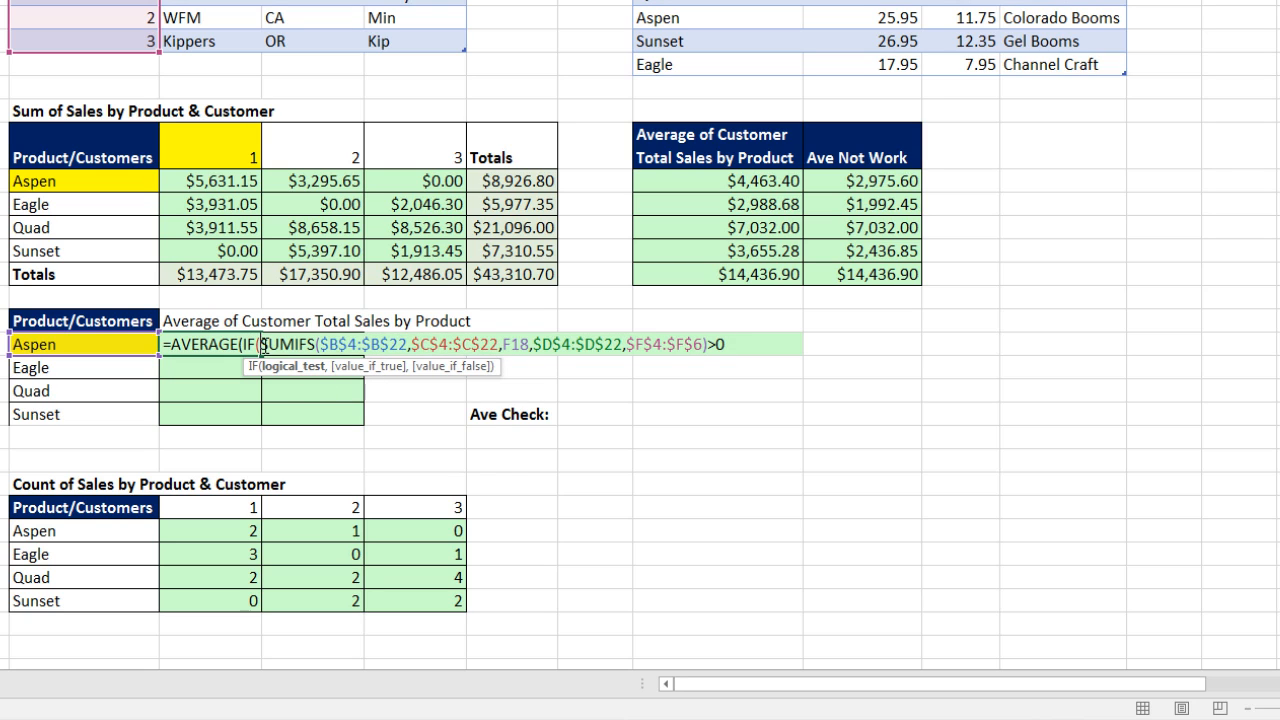
Step: Copy the SUMIFS expression from the logical test into IF's value_if_true argument and close the IF function
left_click(706, 348, "shift")
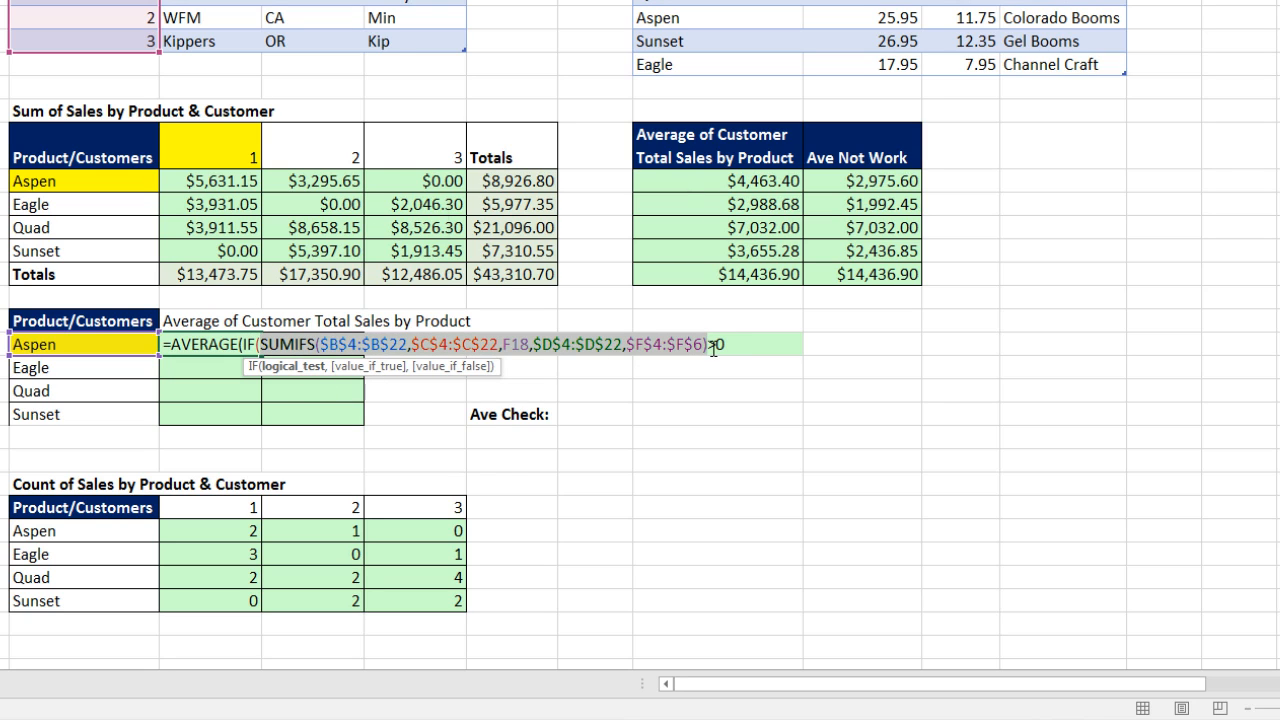
key("ctrl+c")
left_click(745, 348)
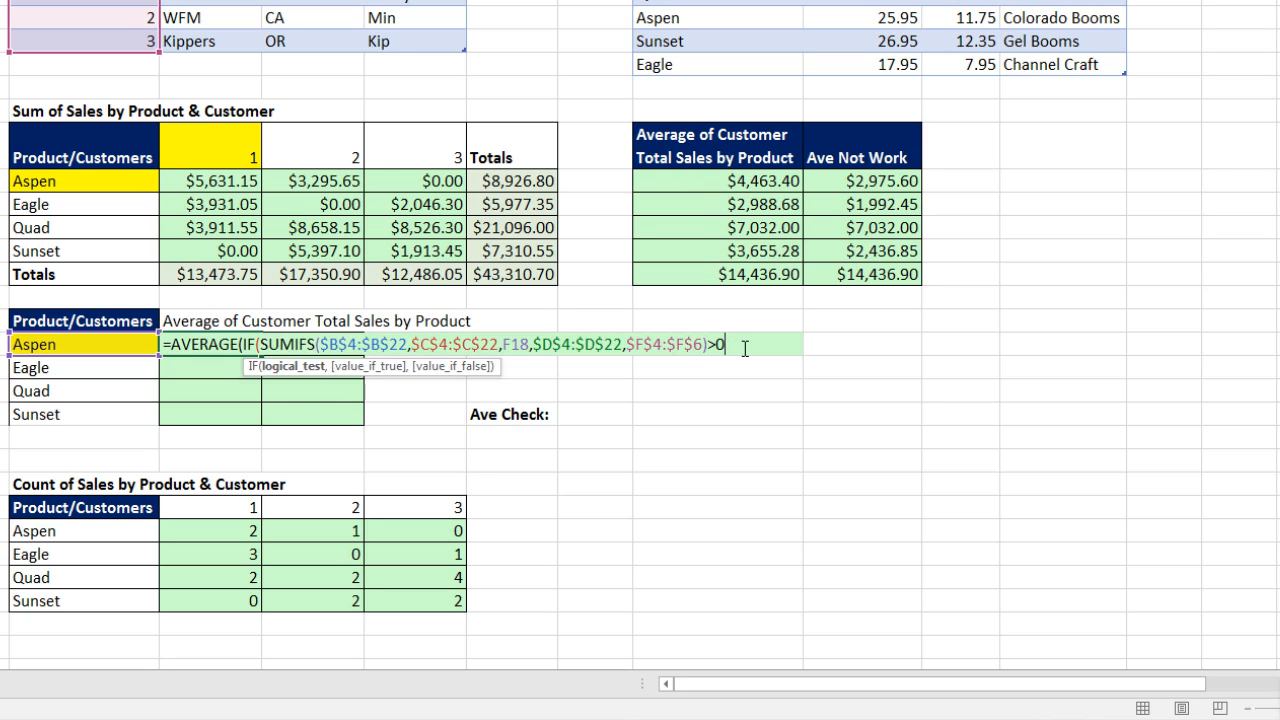
type(",")
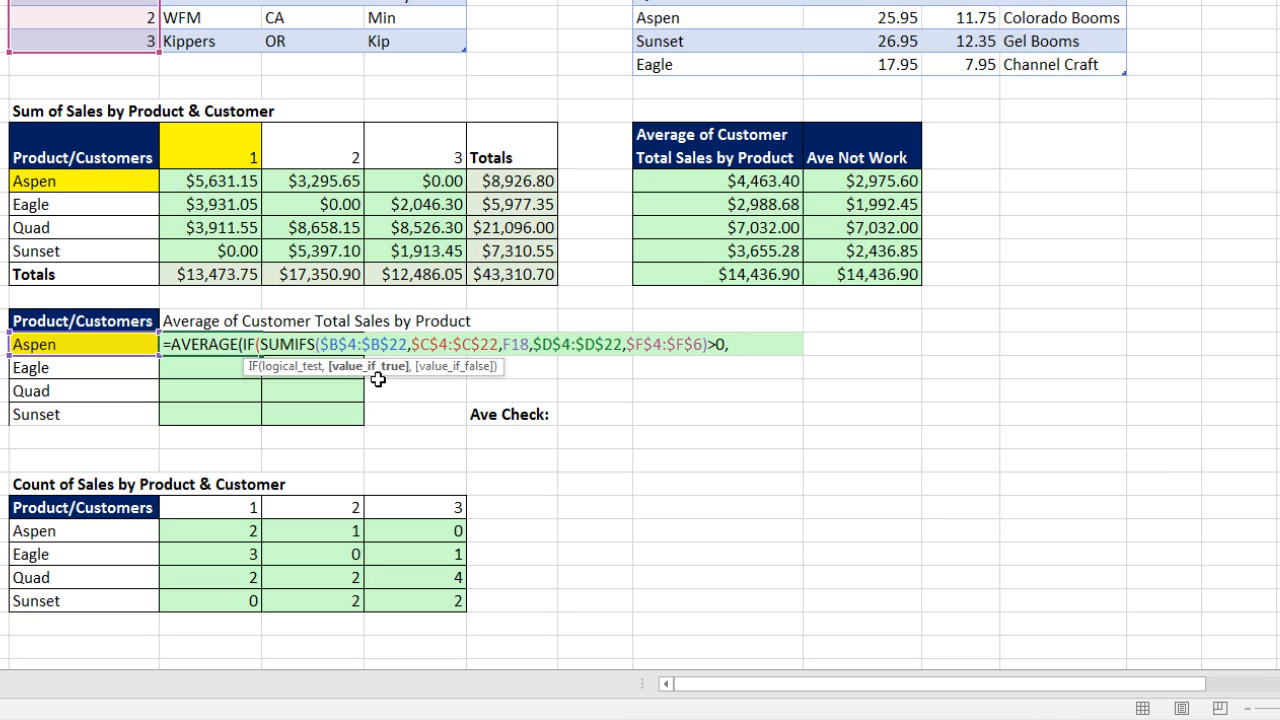
key("ctrl+v")
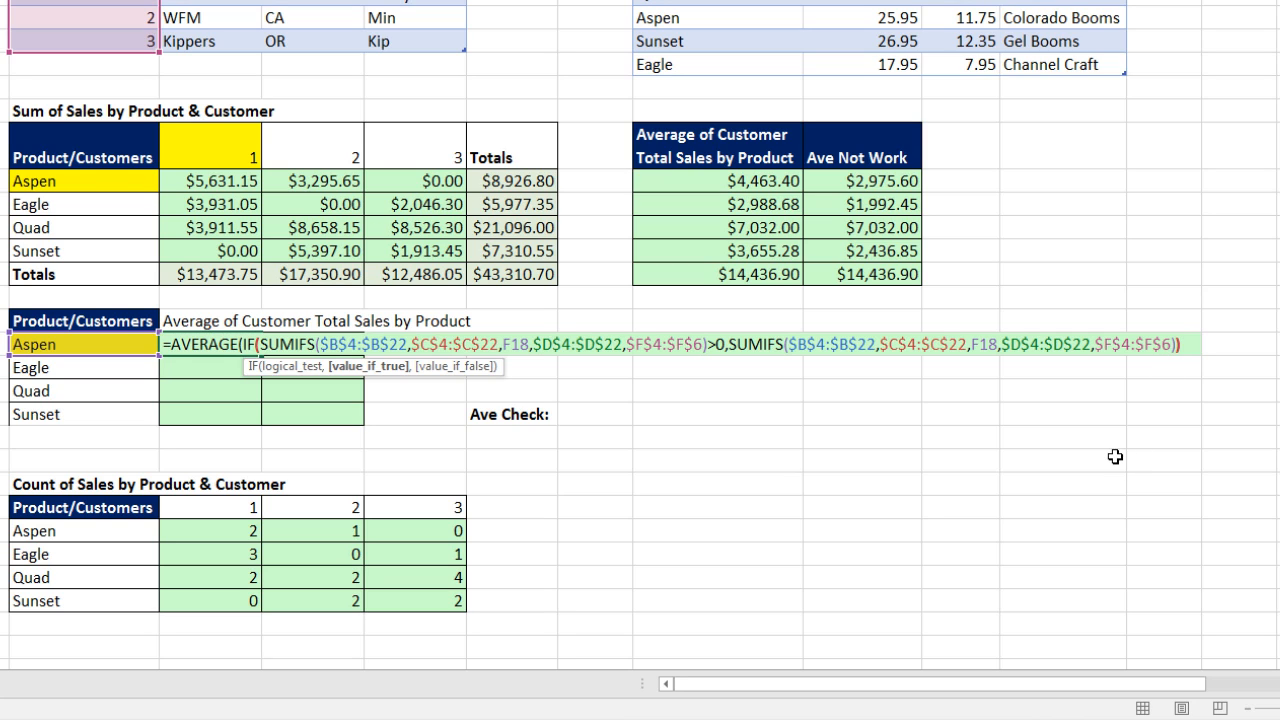
Step: Evaluate AVERAGE's number1 argument in G18 to inspect the array that IF delivers, and undo the evaluation
left_click(258, 367)
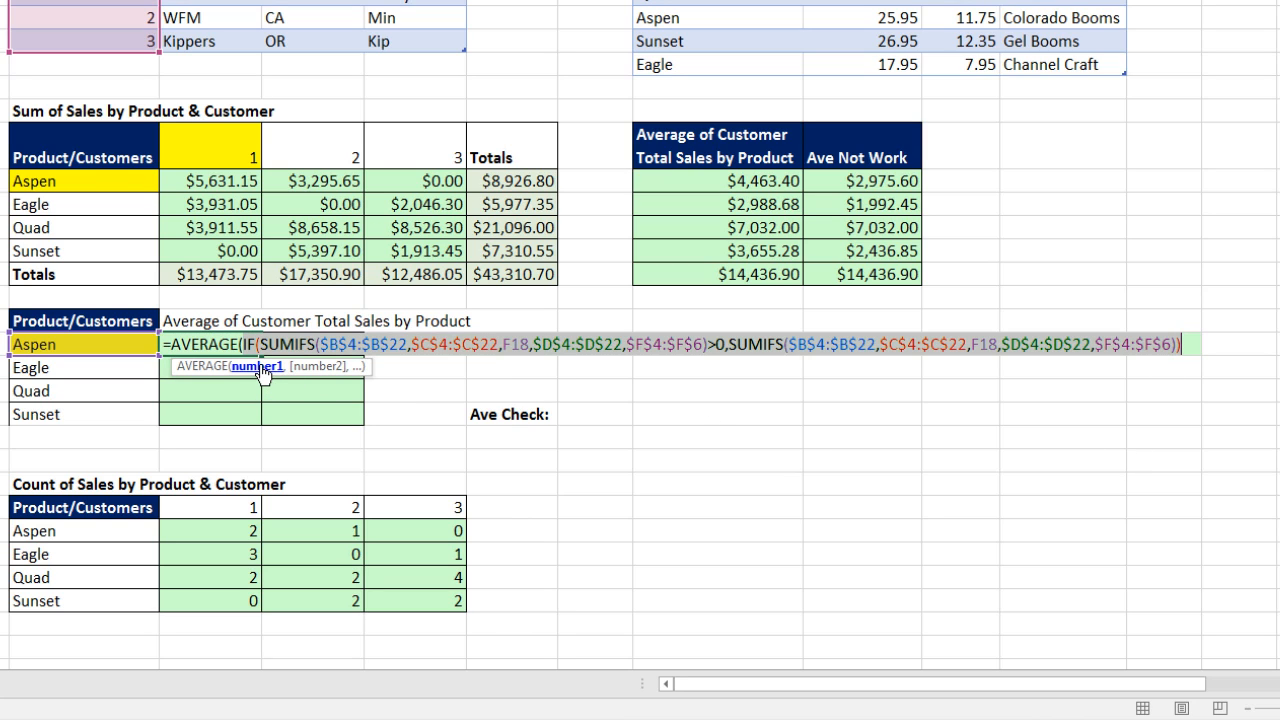
key("F9")
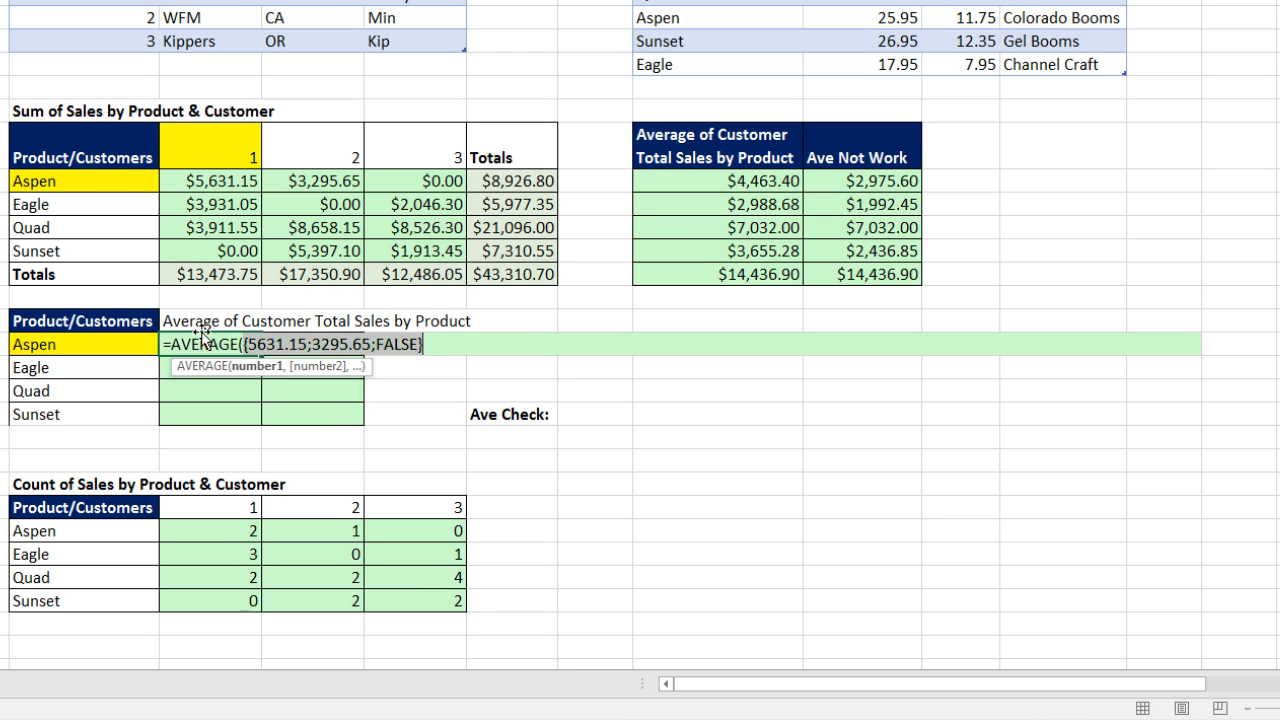
key("ctrl+z")
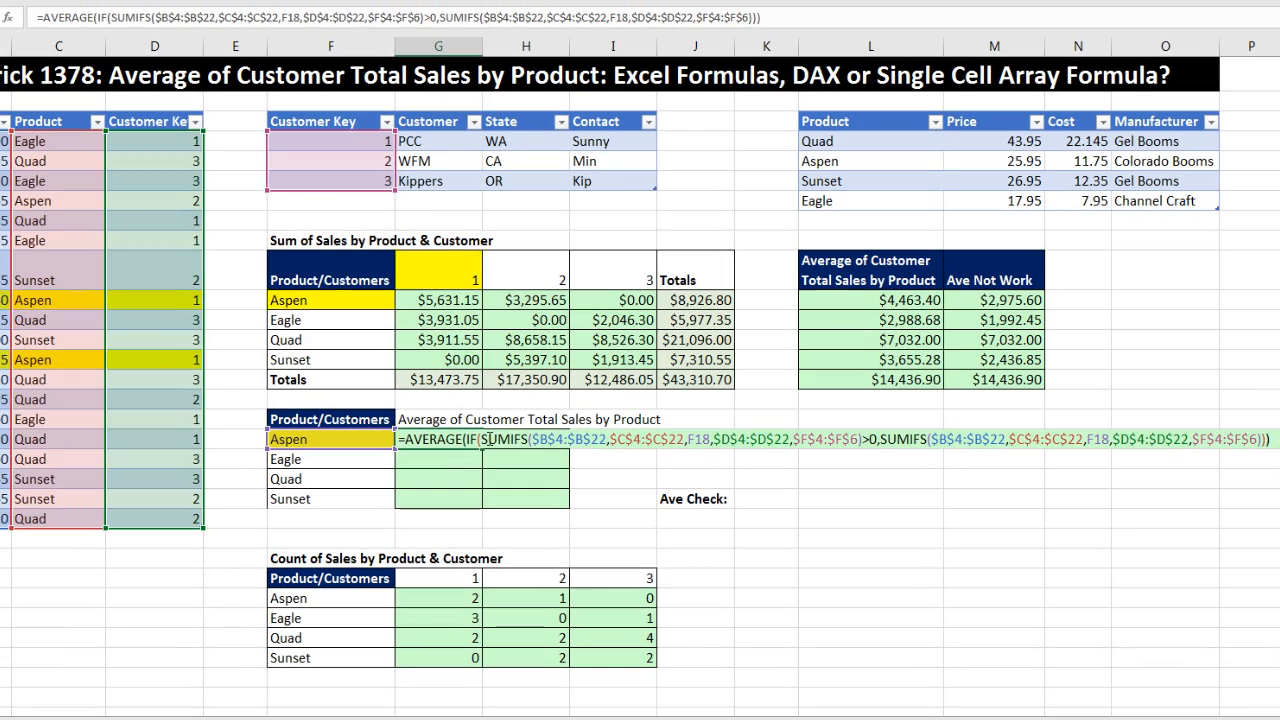
Step: Enter the completed AVERAGE(IF(SUMIFS)) formula in G18 as an array formula and fill it down through G21
left_click(484, 440)
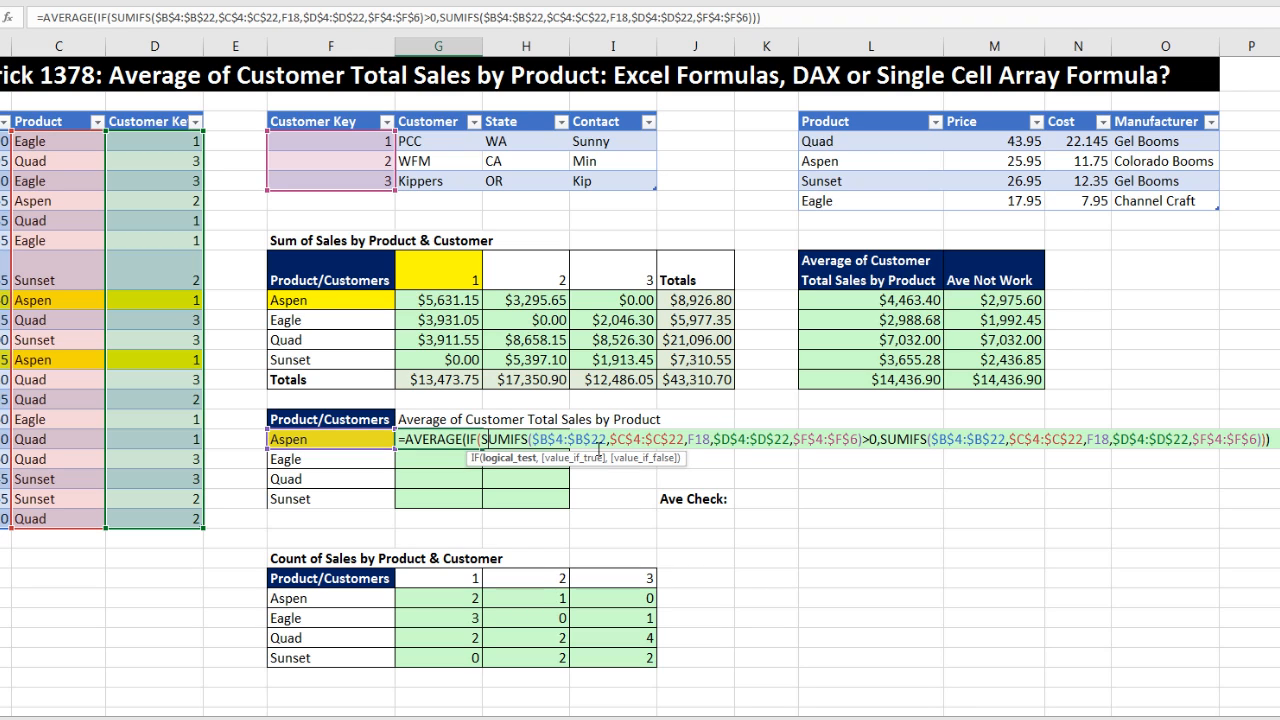
left_click(505, 468)
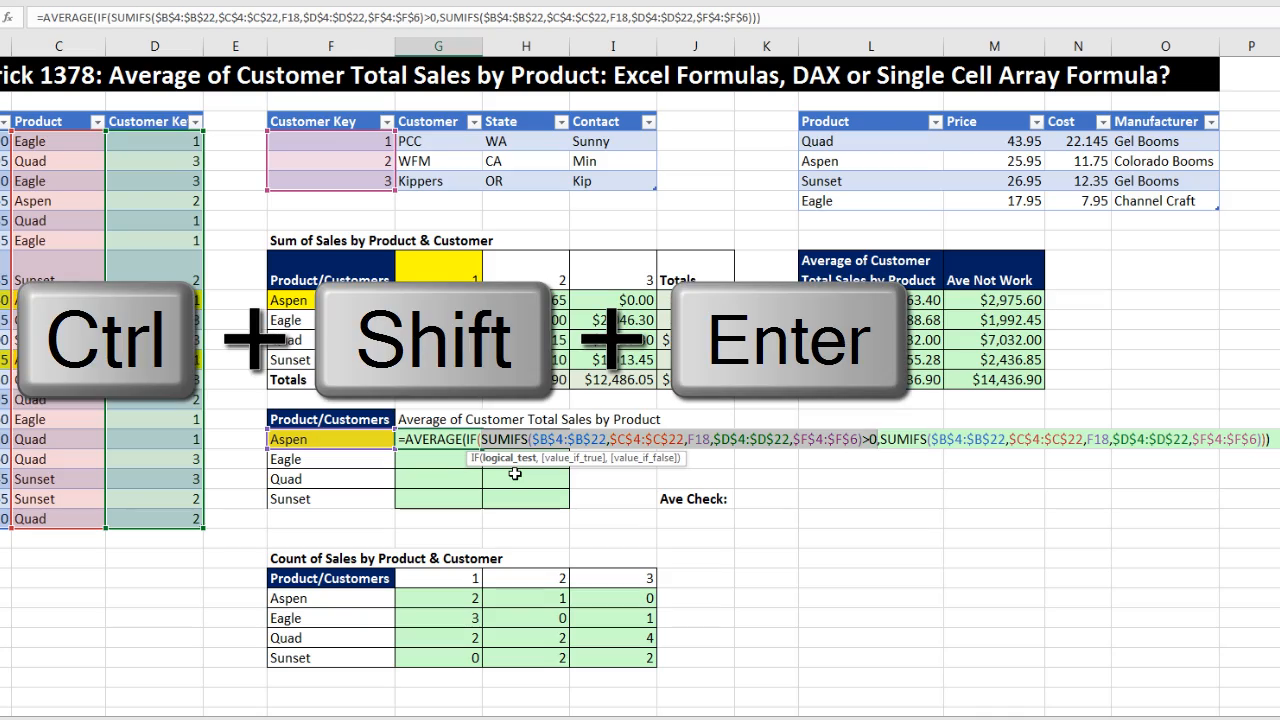
key("ctrl+shift+Return")
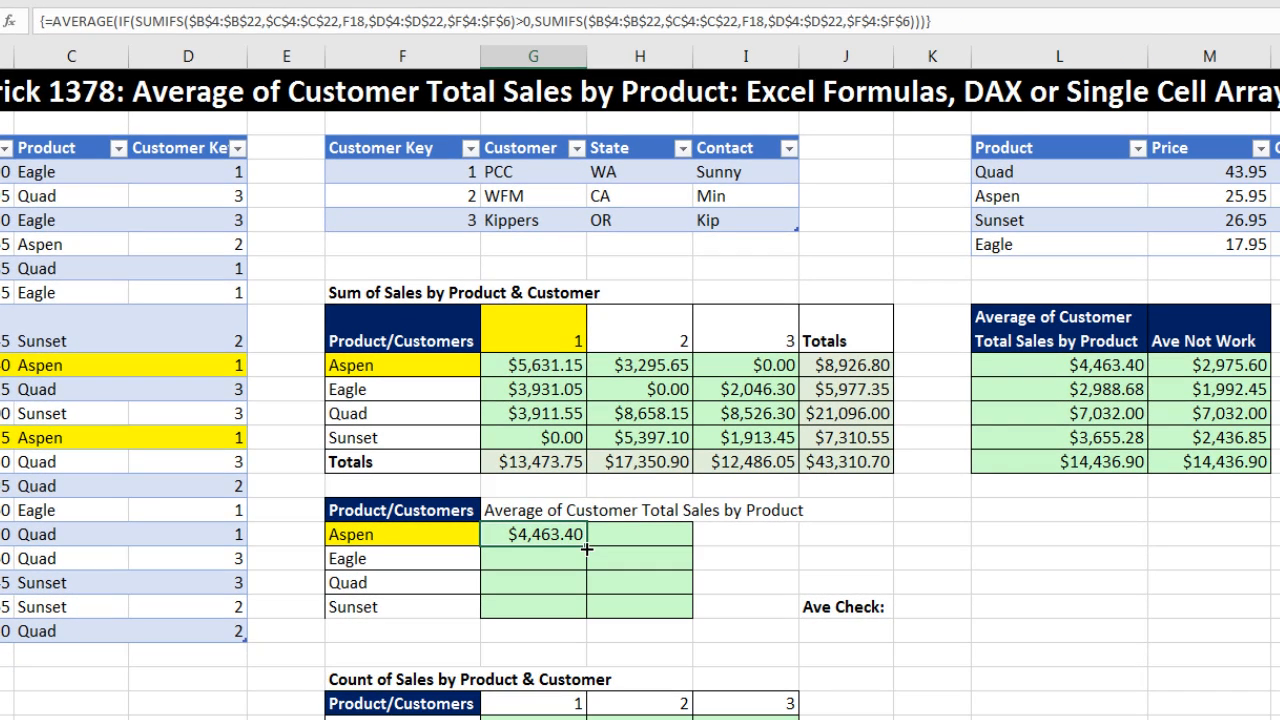
double_click(587, 546)
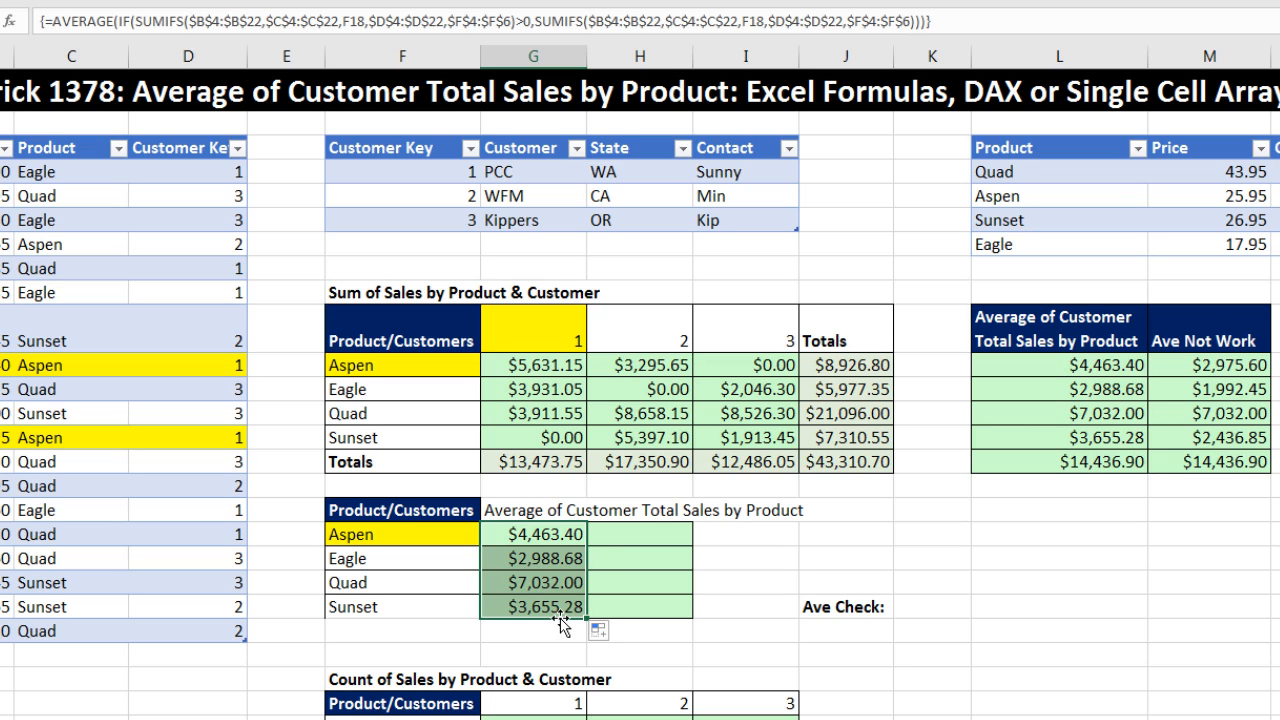
Step: Check the cell references of the copied formula in G21 and re-enter it as an array formula
left_click(557, 607)
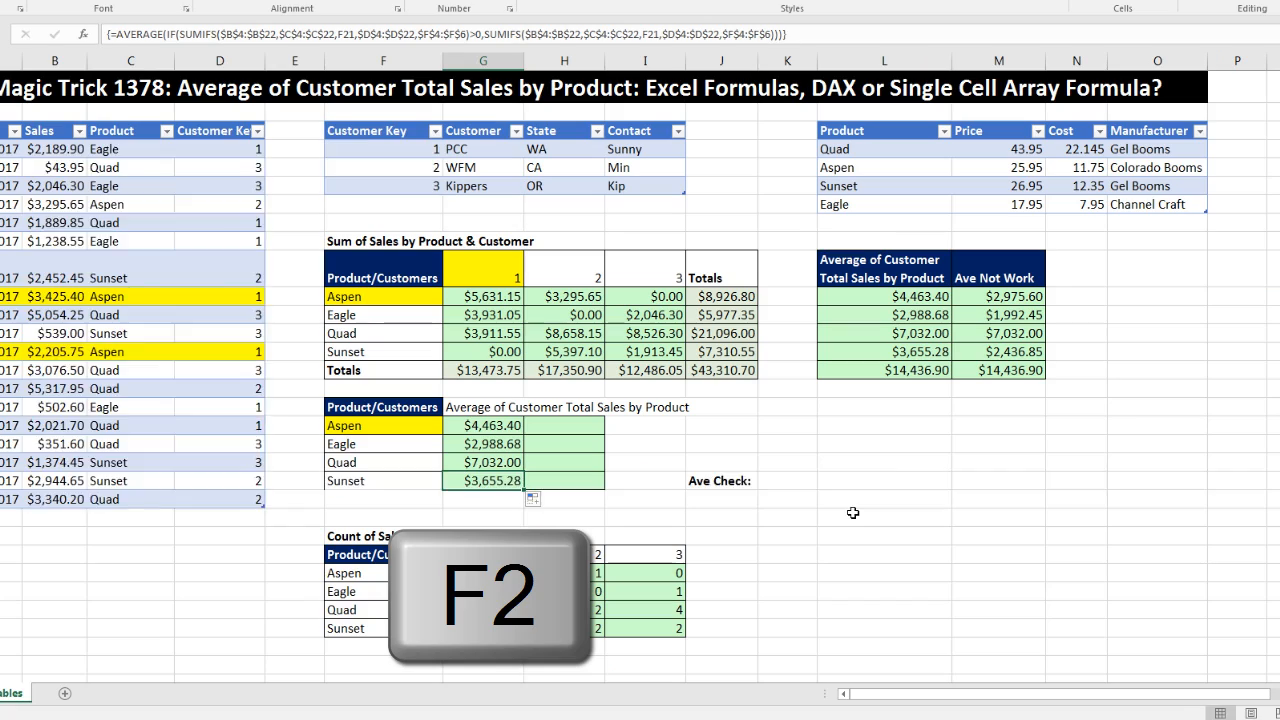
key("F2")
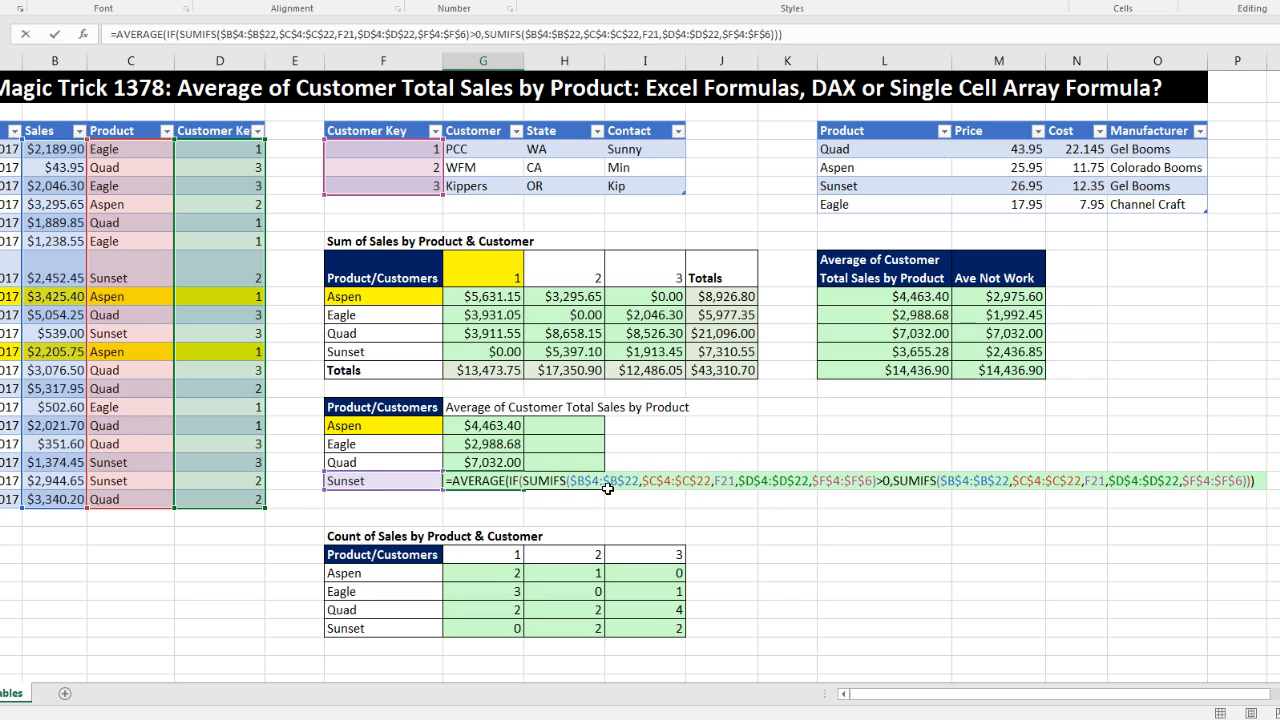
key("ctrl+shift+Return")
Step: Start a SUMIFS formula in H18 with sum range $B$4:$B$22 and criteria range $C$4:$C$22
left_click(567, 429)
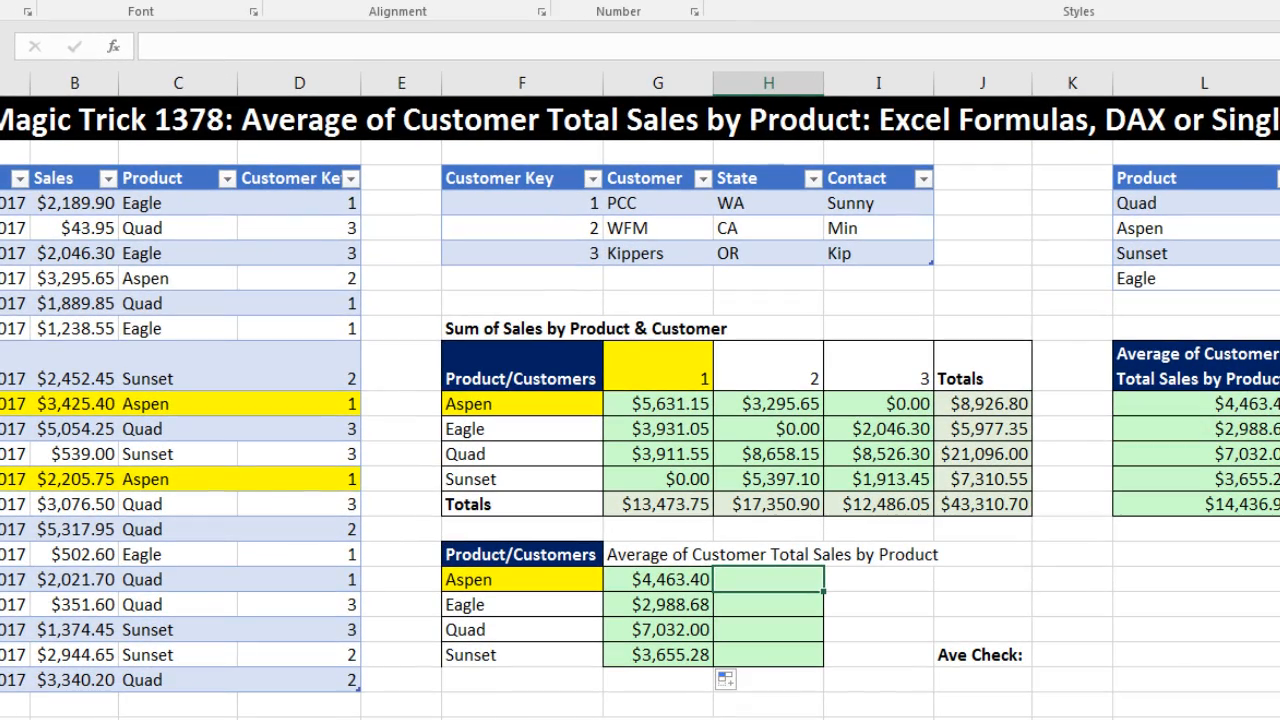
type("=sumifs")
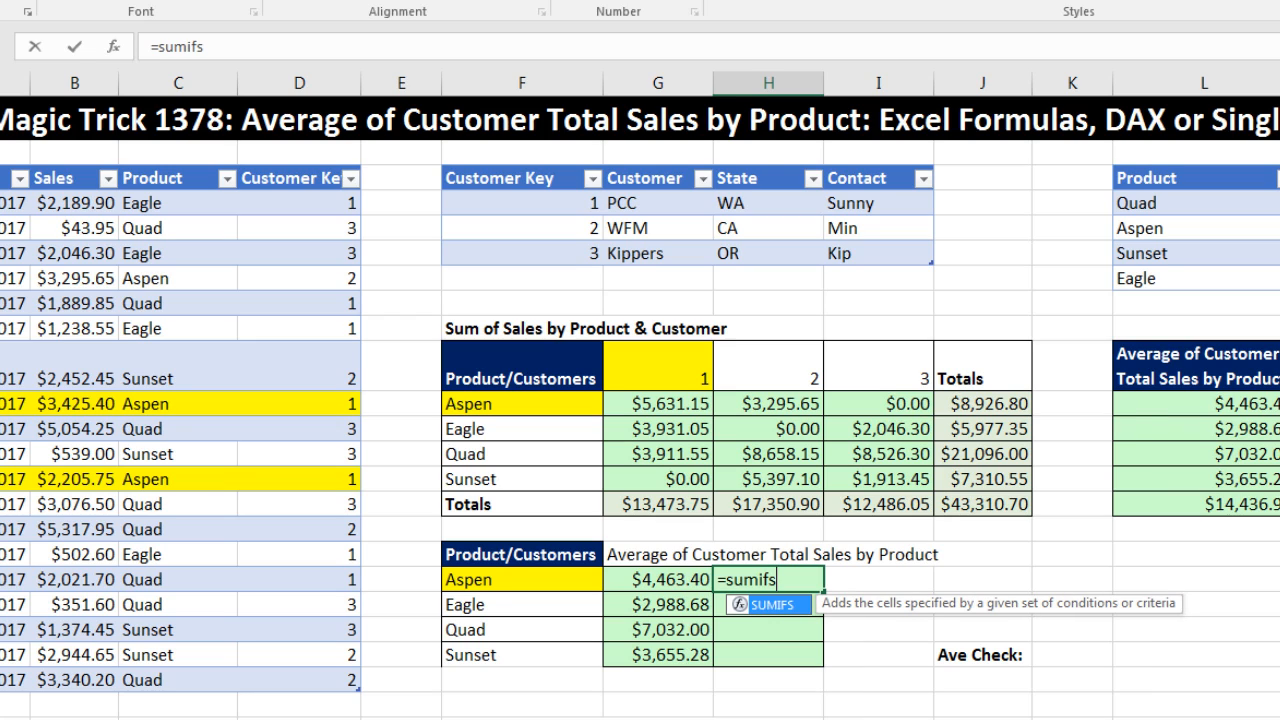
key("Tab")
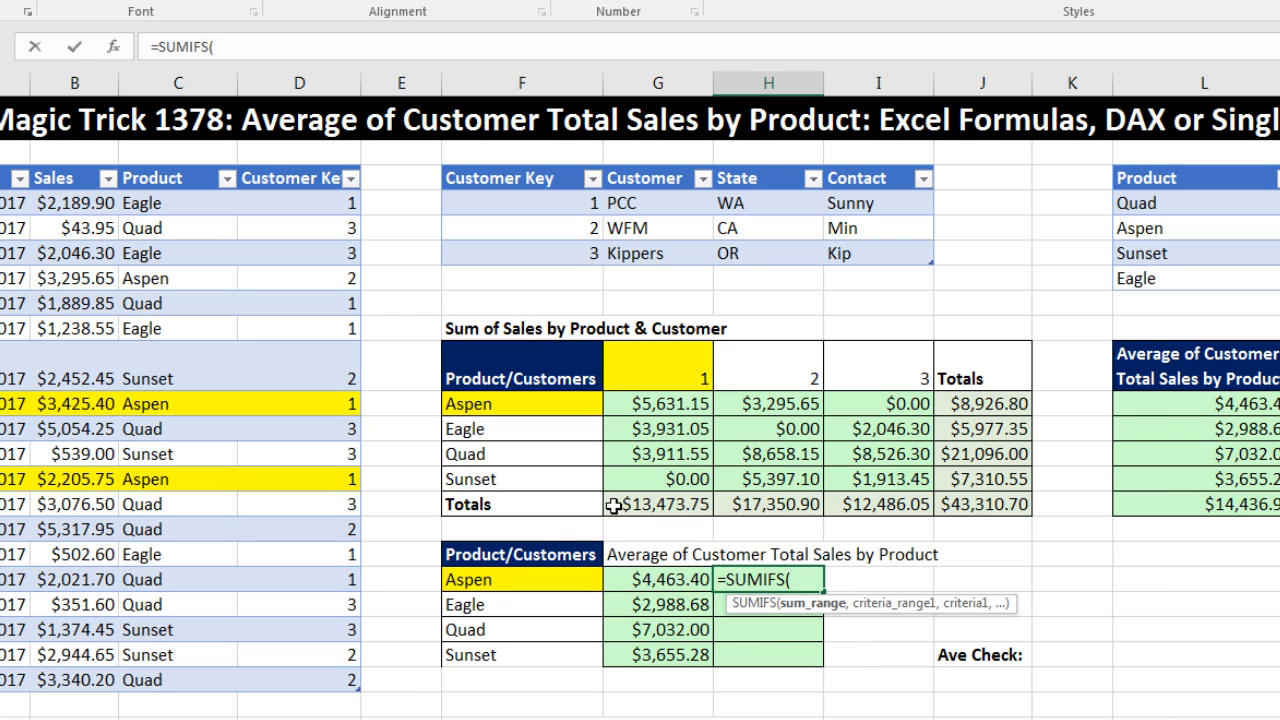
left_click_drag(100, 203, 100, 681)
key("F4")
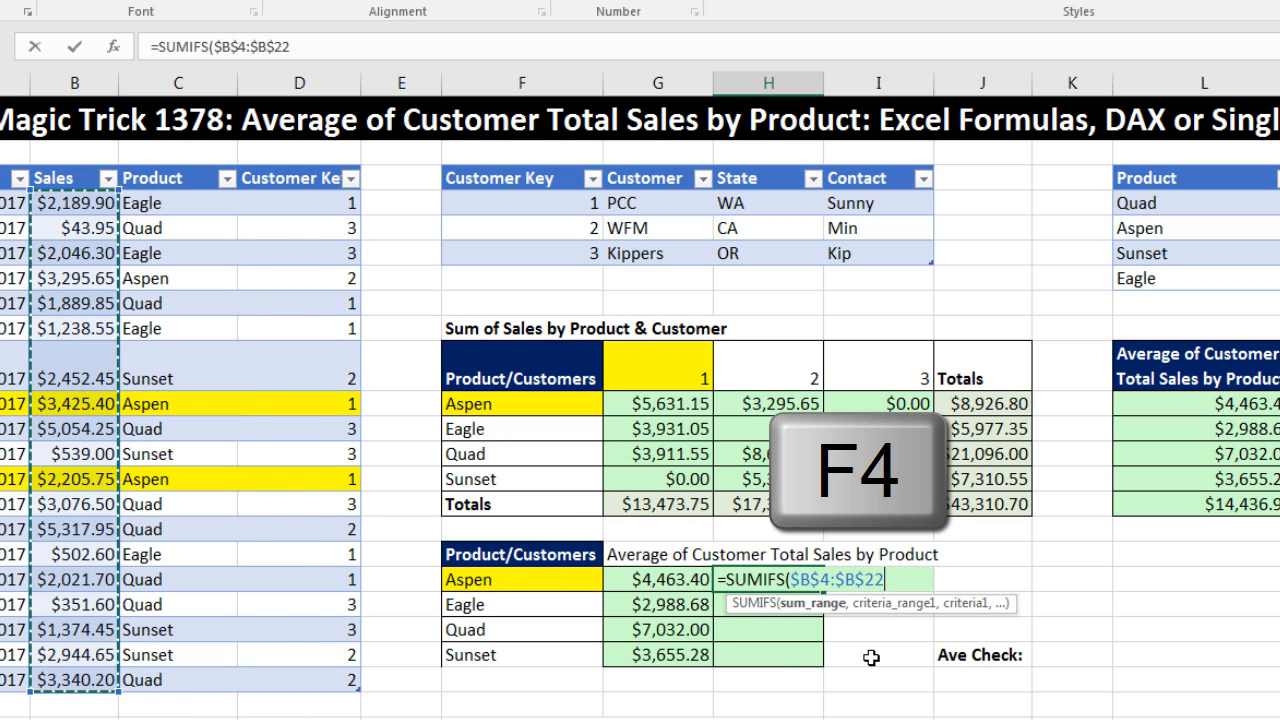
type(",")
left_click_drag(158, 202, 181, 679)
key("F4")
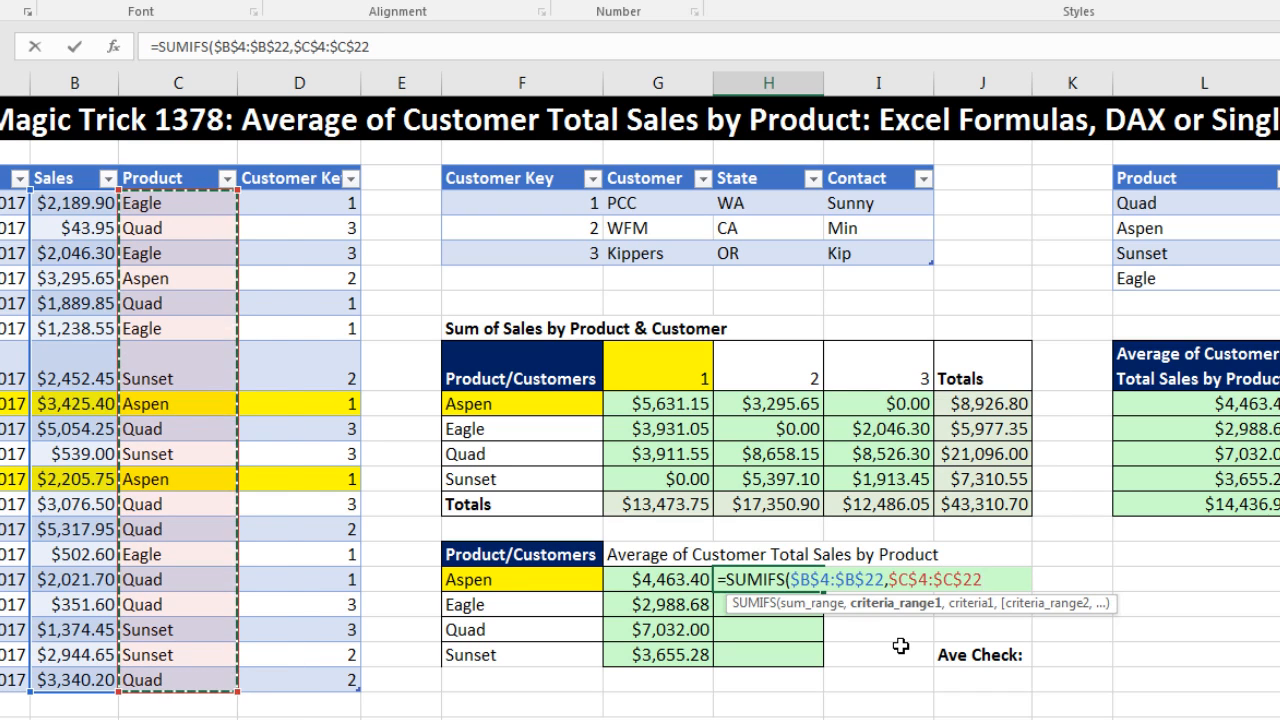
Step: Complete the SUMIFS formula in H18 with criterion F18 and fill it down through H21
type(",")
left_click(521, 581)
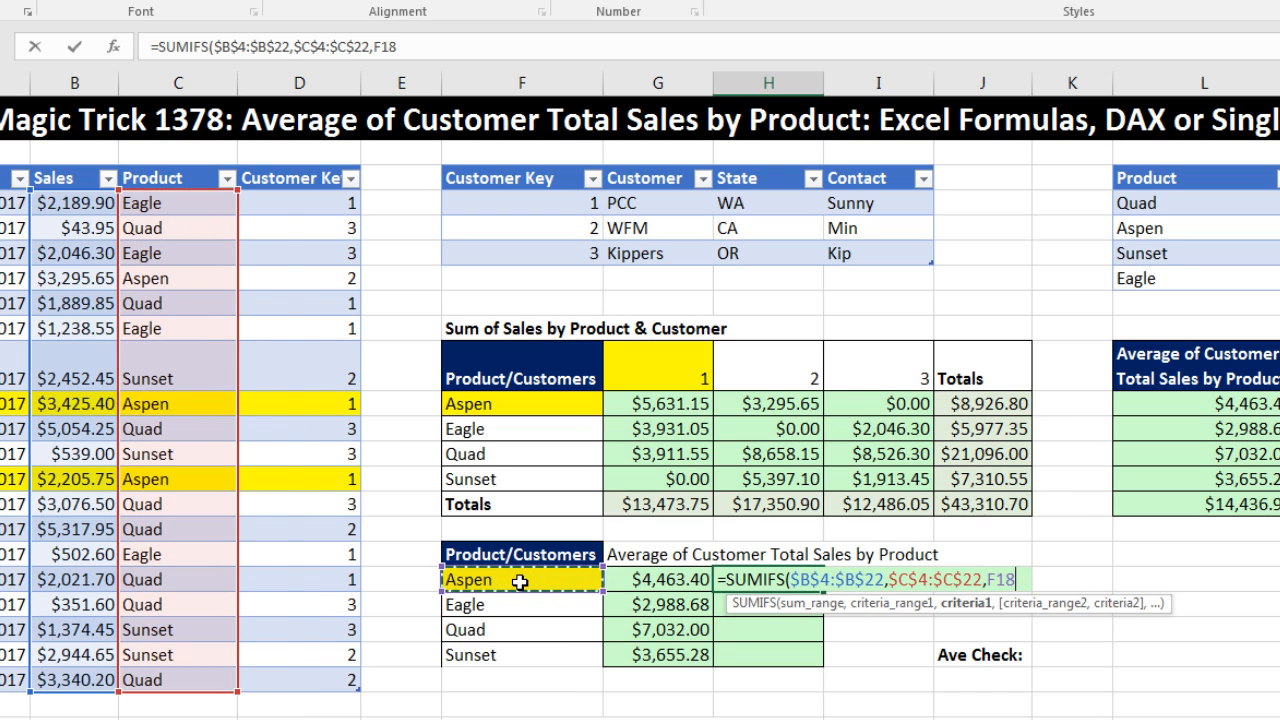
type(")")
key("ctrl+Return")
double_click(823, 591)
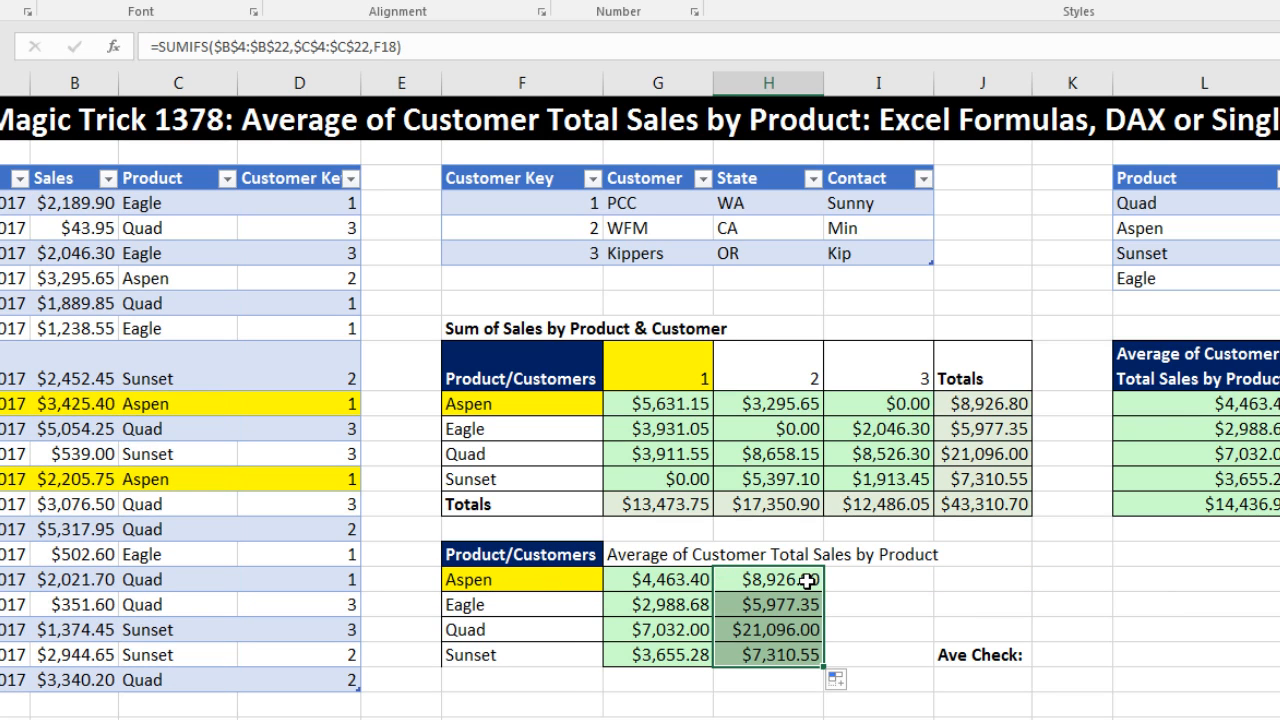
Step: Select the Aspen records in rows 7, 11 and 14 of the sales table to compare their customer keys
left_click(807, 581)
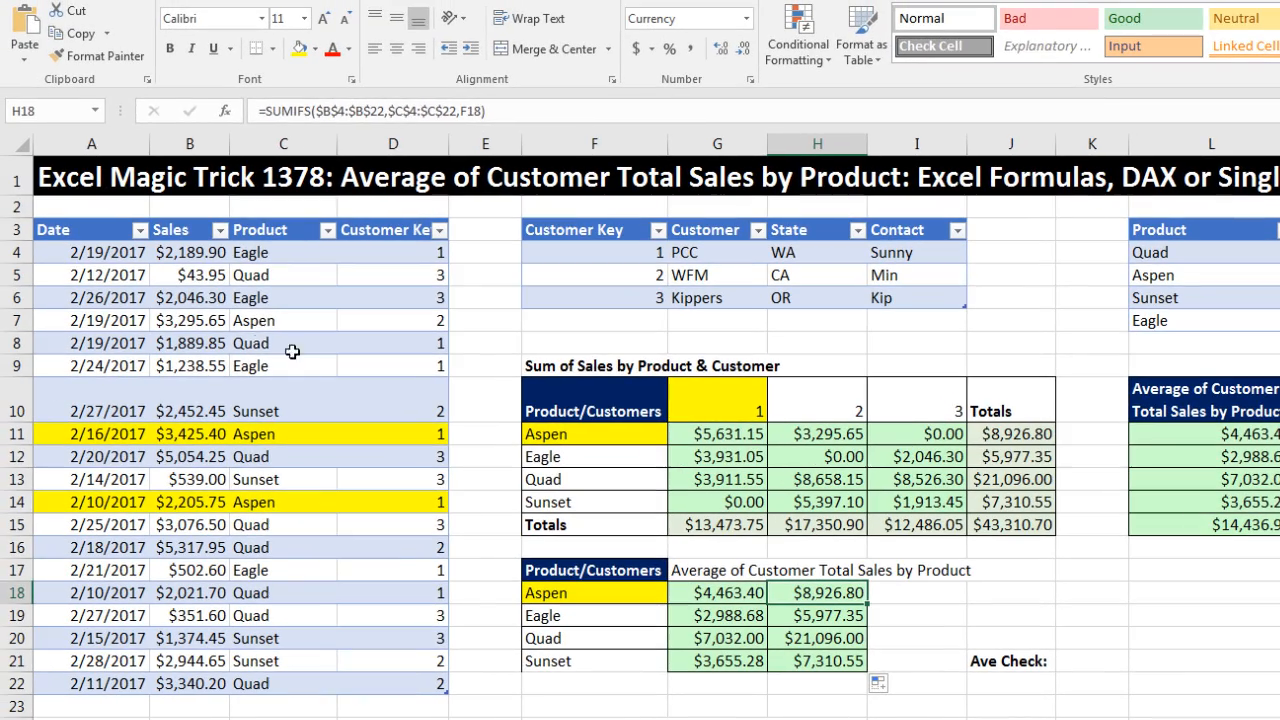
left_click_drag(80, 320, 395, 322)
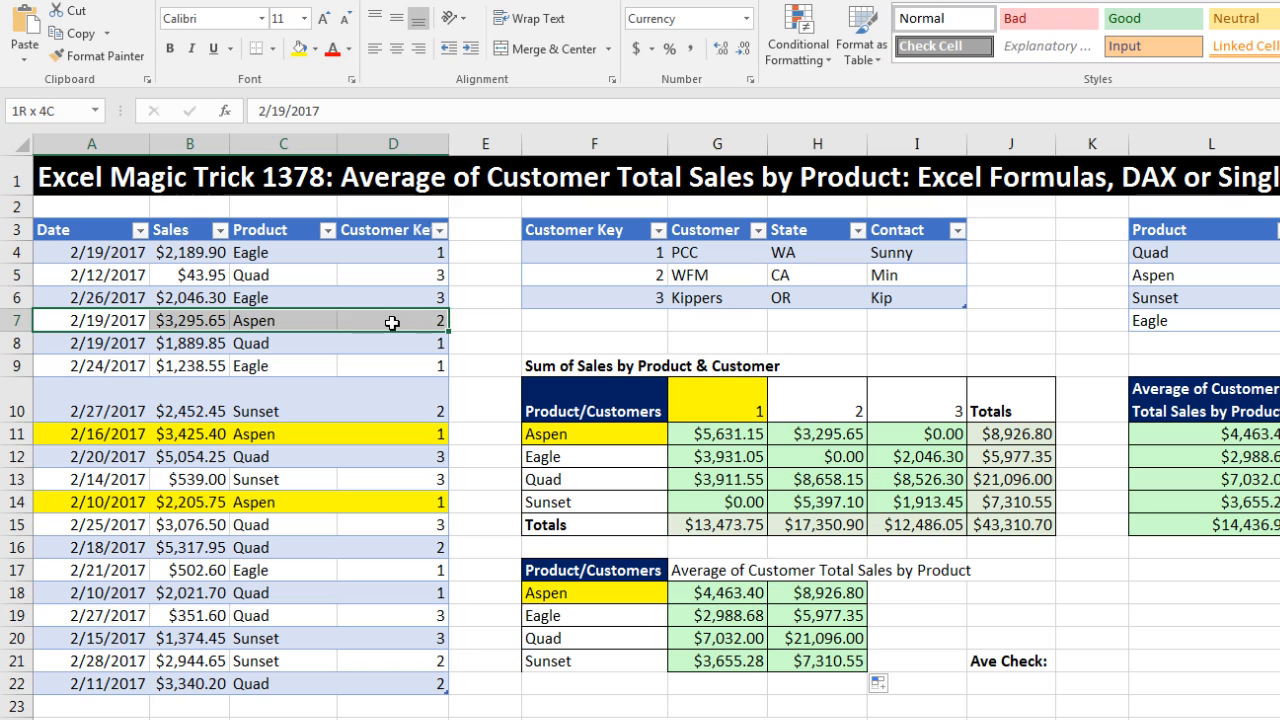
left_click_drag(80, 433, 433, 433, "ctrl")
left_click_drag(80, 502, 433, 503, "ctrl")
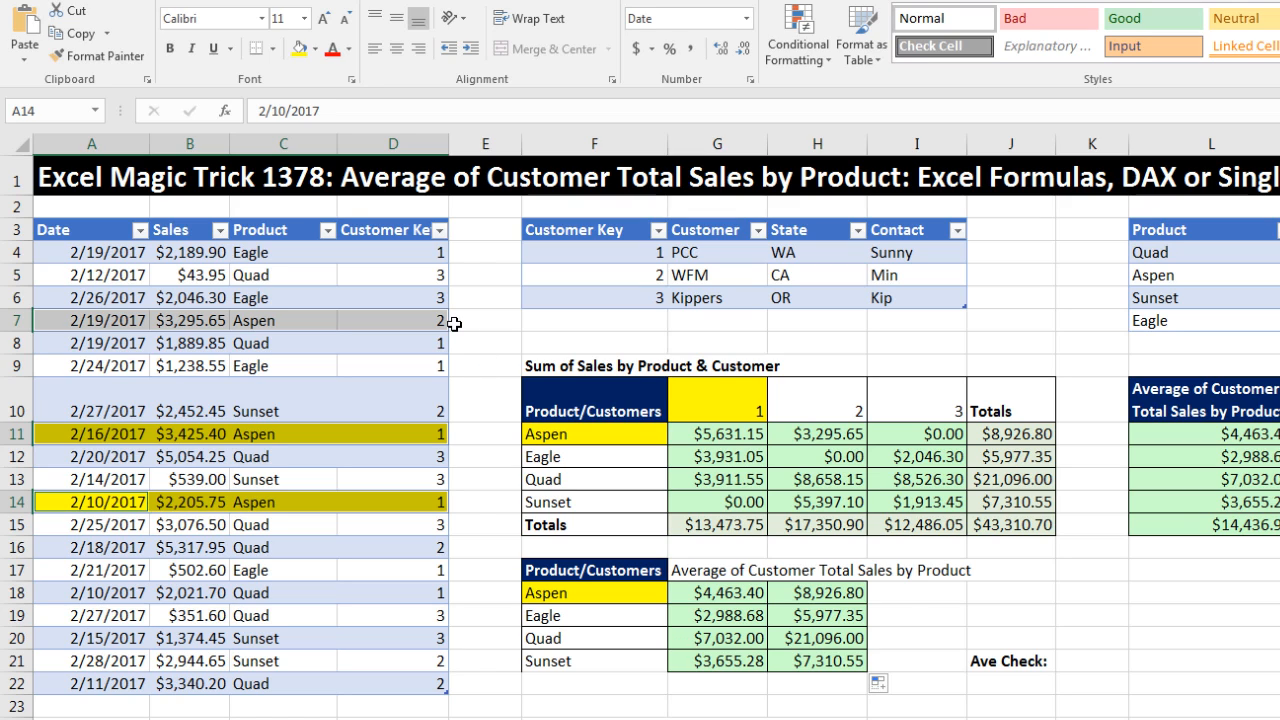
Step: Extend the SUMIFS formula in H18 by dividing it by SUM with nested IF and FREQUENCY functions opened inside
left_click(818, 598)
key("F2")
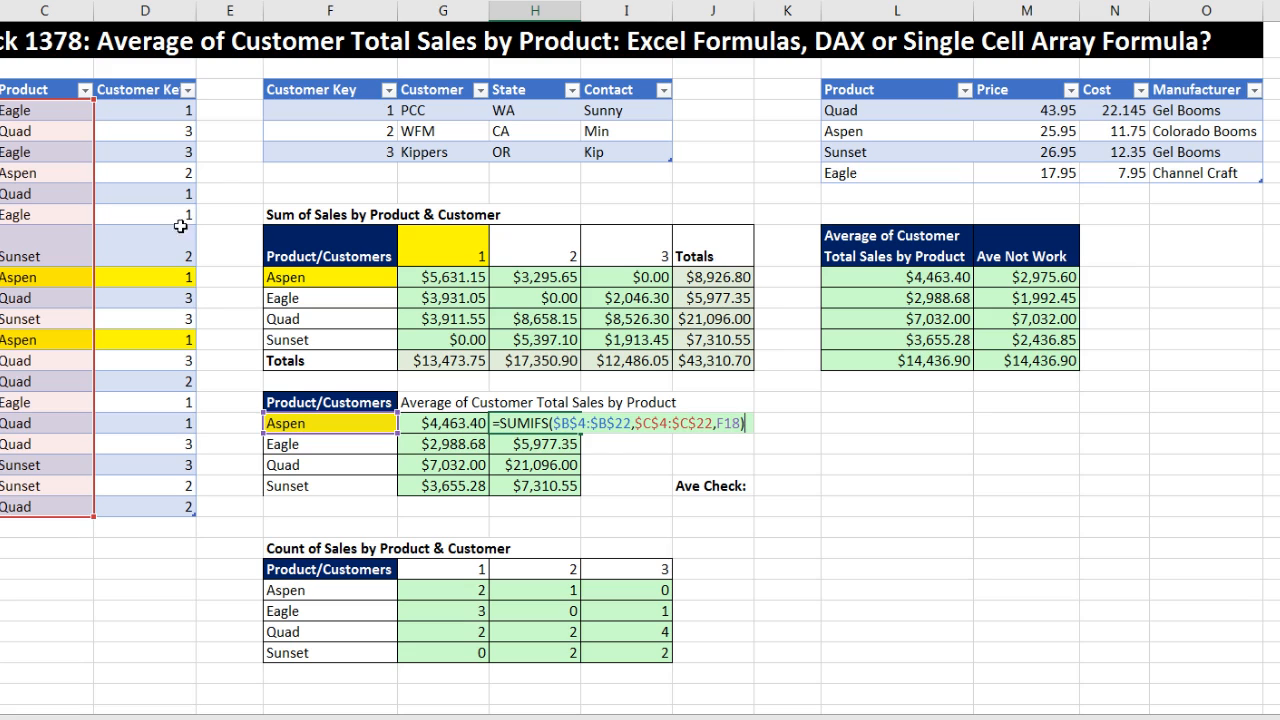
type("/")
type("sum")
key("Tab")
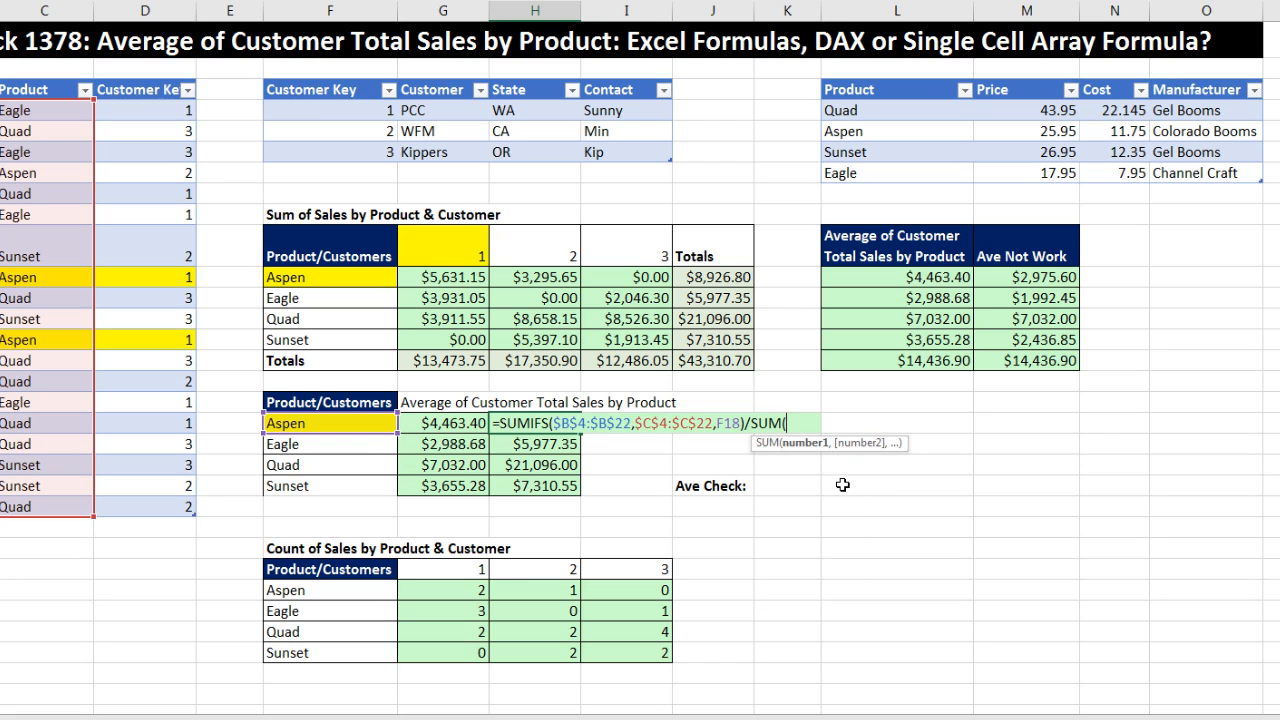
type("if")
key("Tab")
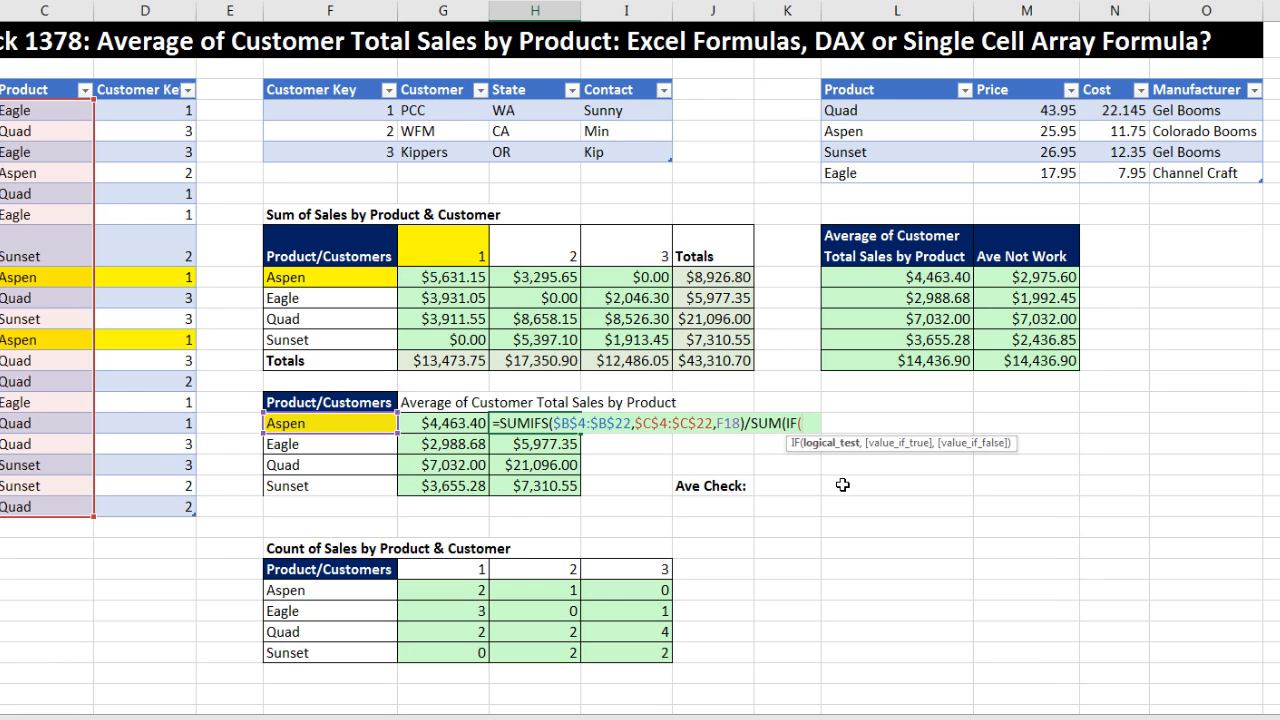
type("fr")
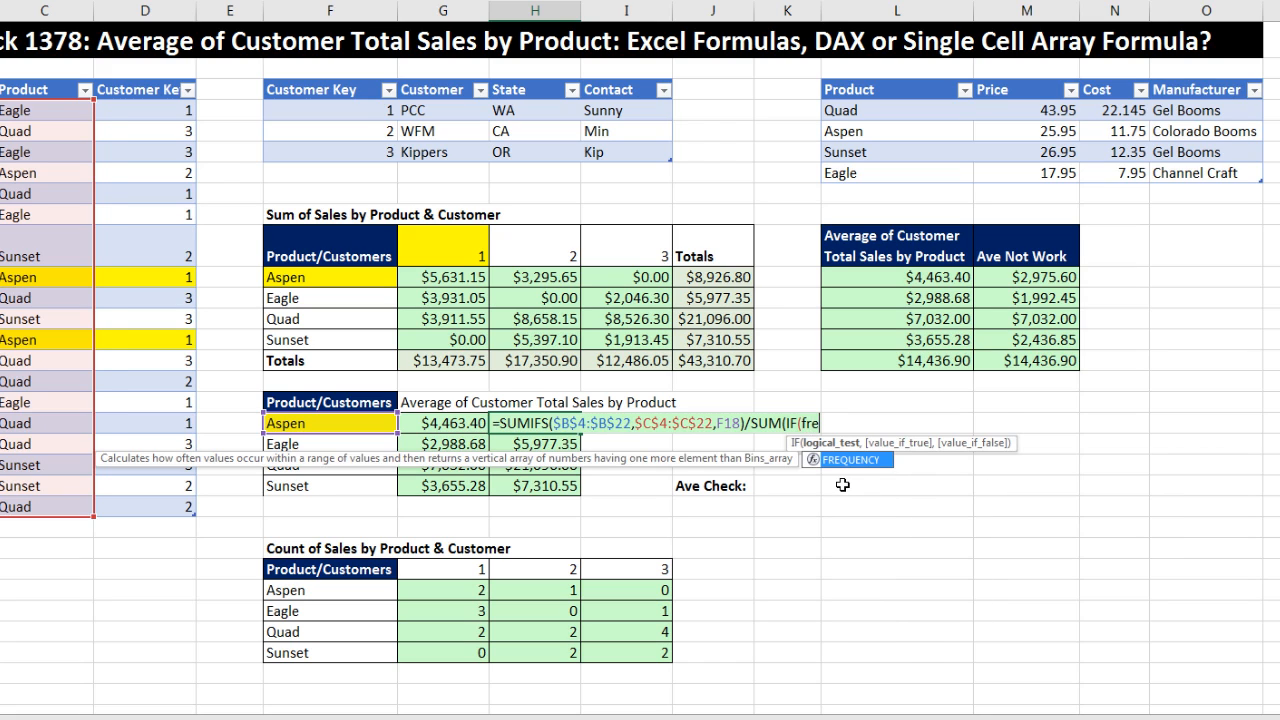
type("e")
key("Tab")
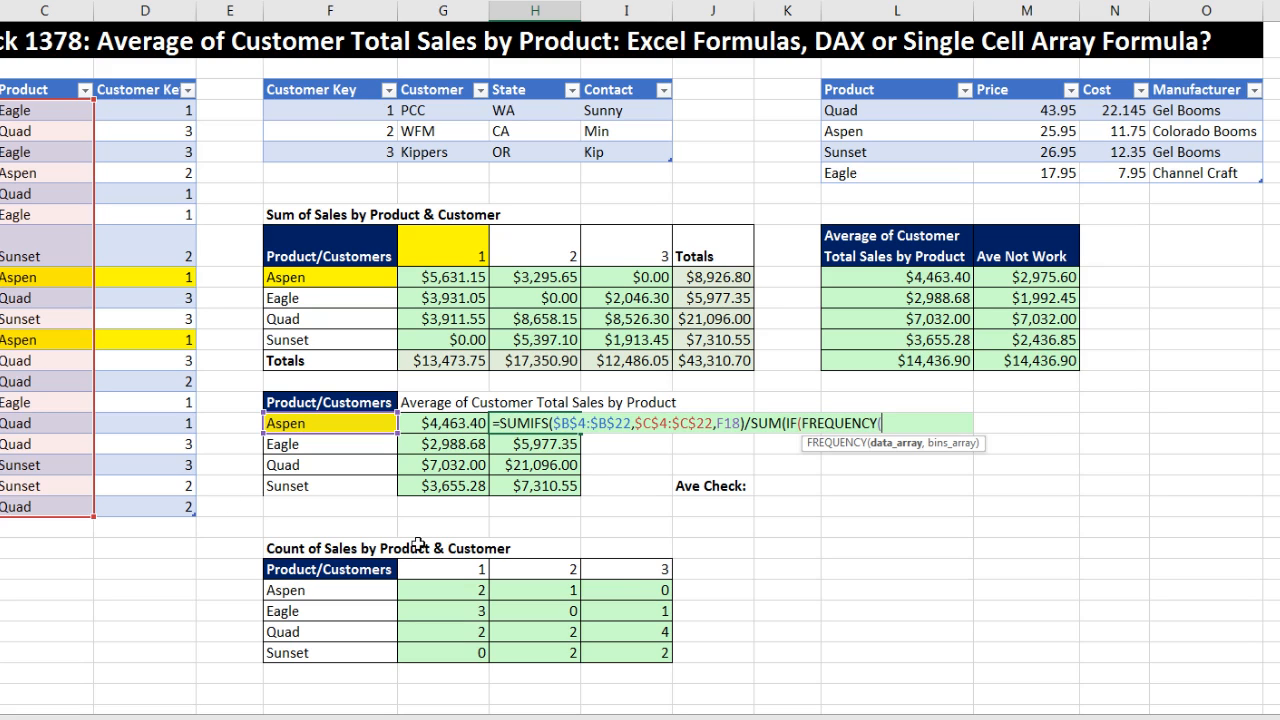
Step: Enter IF($C$4:$C$22=F18,$D$4:$D$22) as the data array of FREQUENCY in the H18 formula
type("IF(")
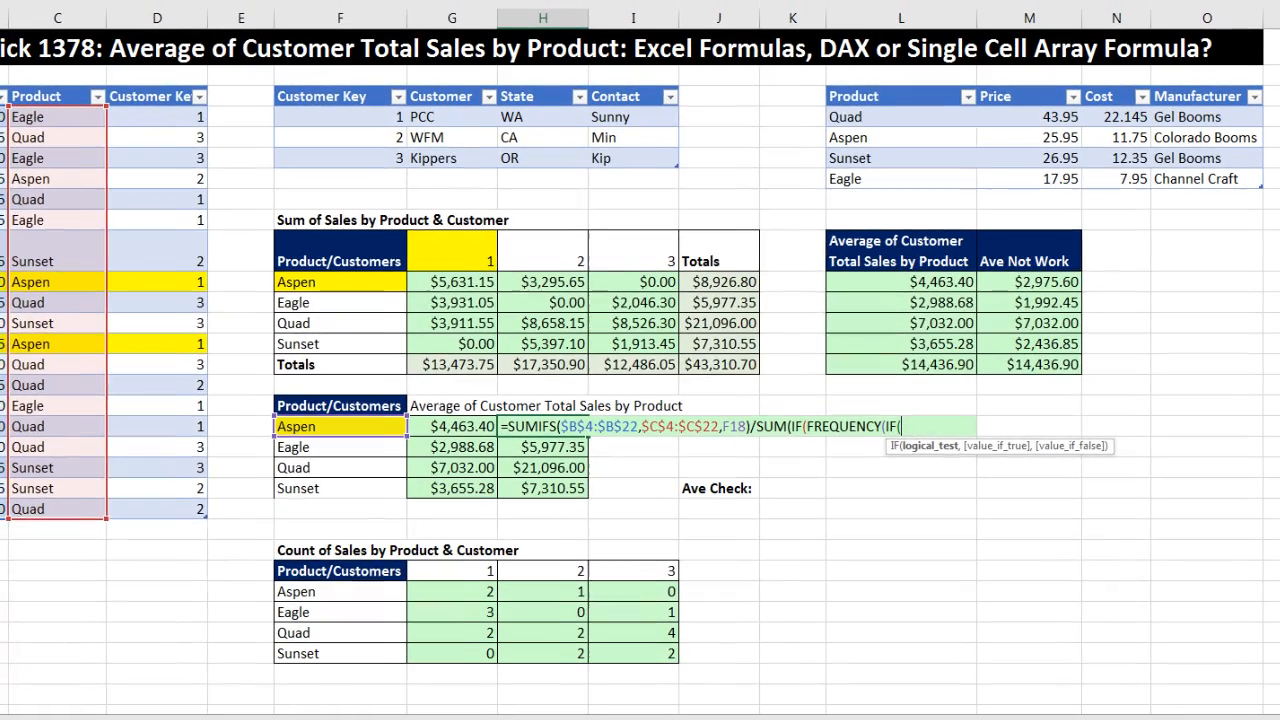
left_click_drag(60, 118, 98, 511)
key("F4")
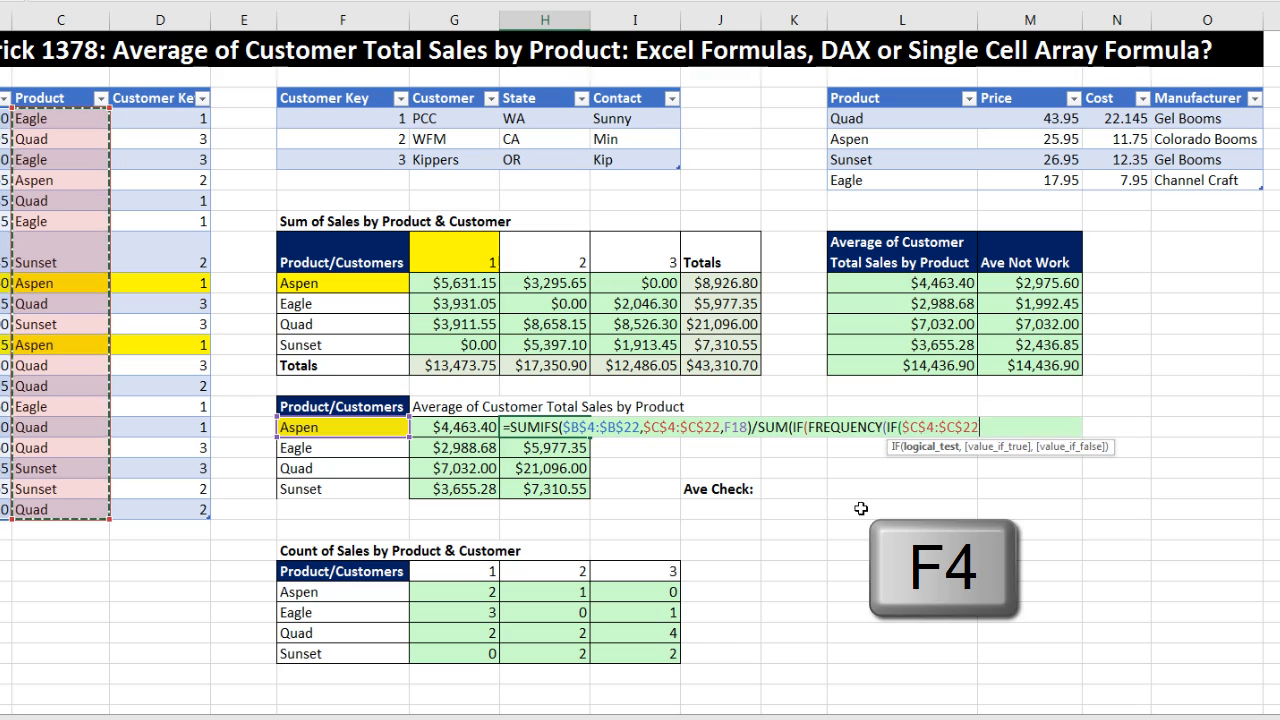
type("=")
left_click(355, 428)
type(",")
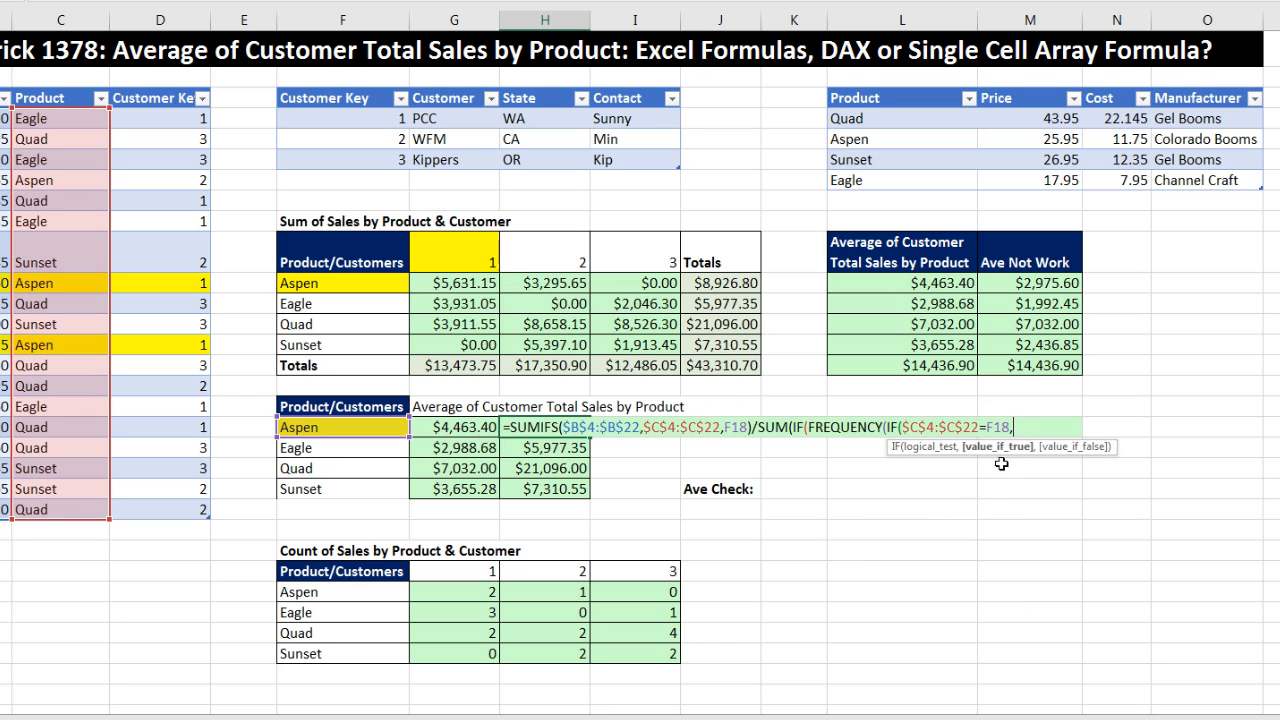
left_click_drag(125, 120, 181, 509)
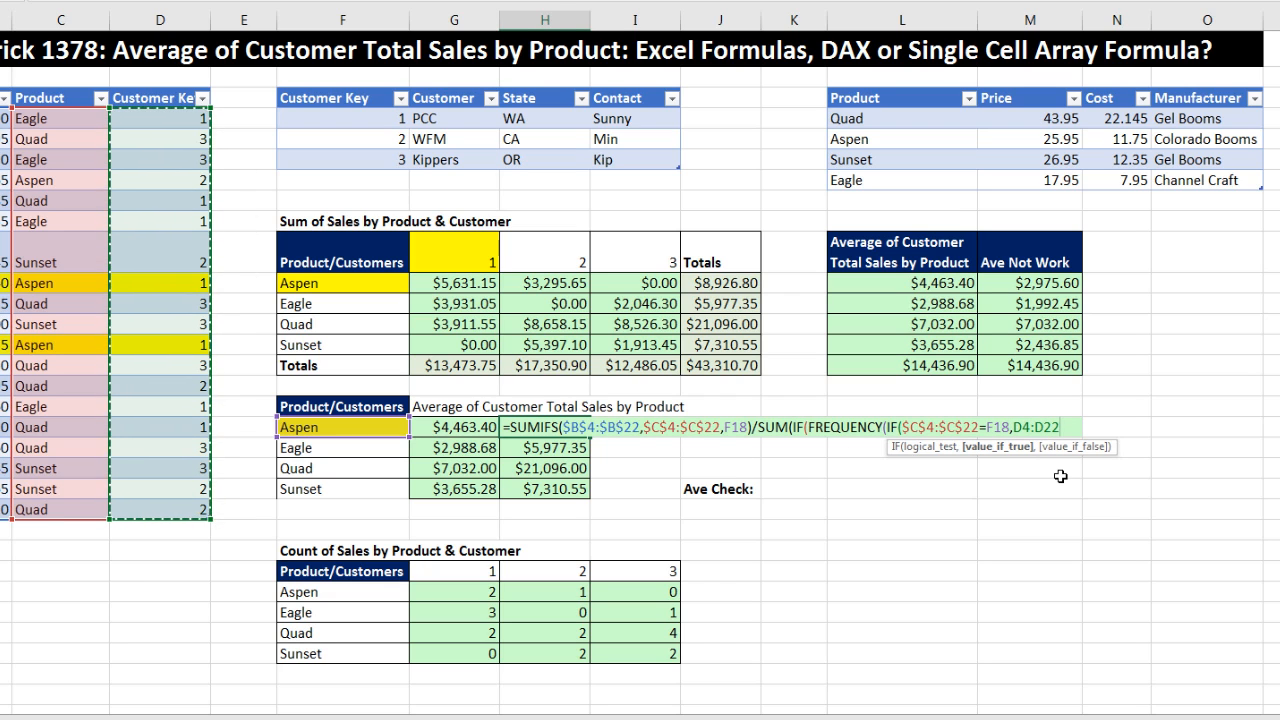
key("F4")
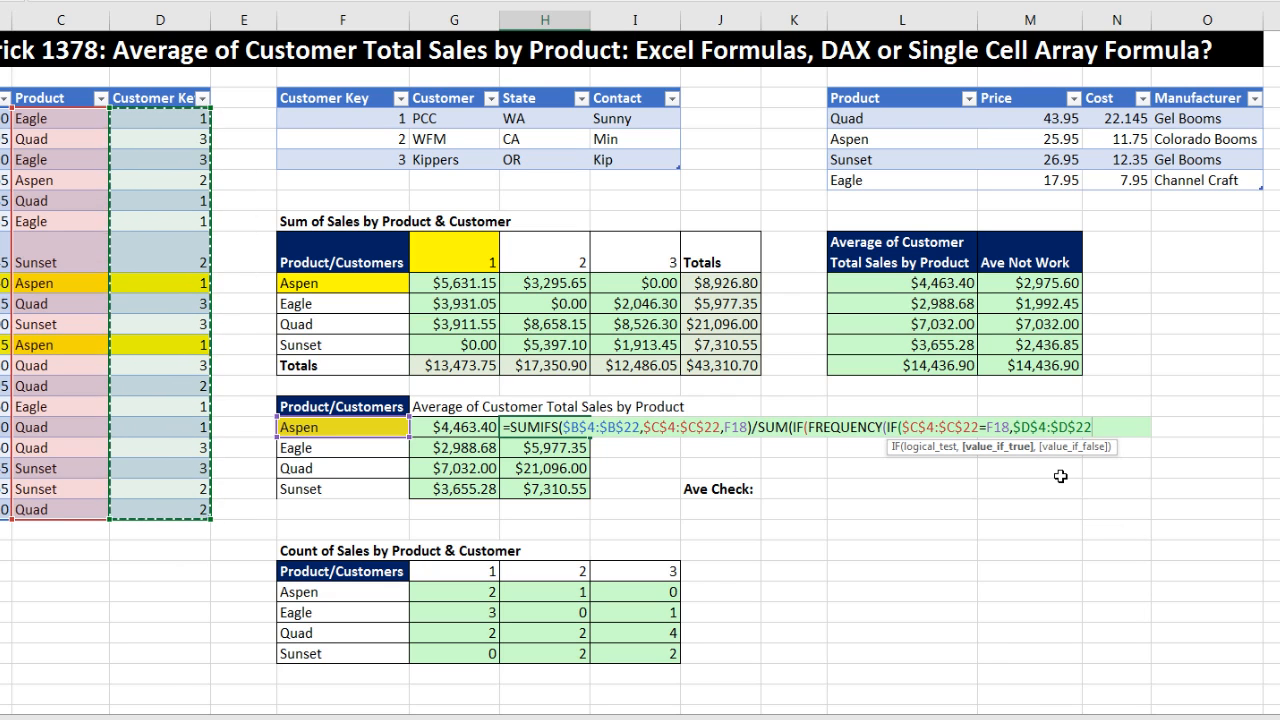
type(")")
Step: Evaluate the data array argument of FREQUENCY in place, and restore the formula text
scroll(659, 458, "right", 3)
left_click(662, 446)
key("F9")
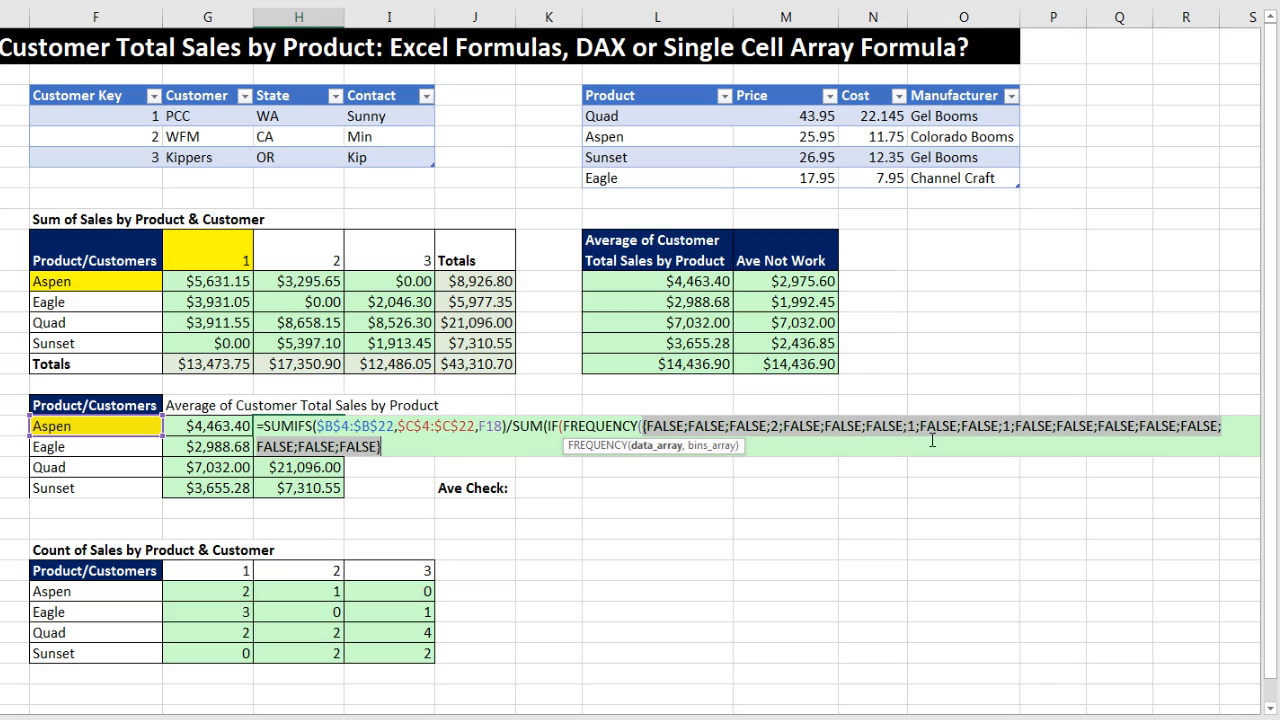
key("ctrl+z")
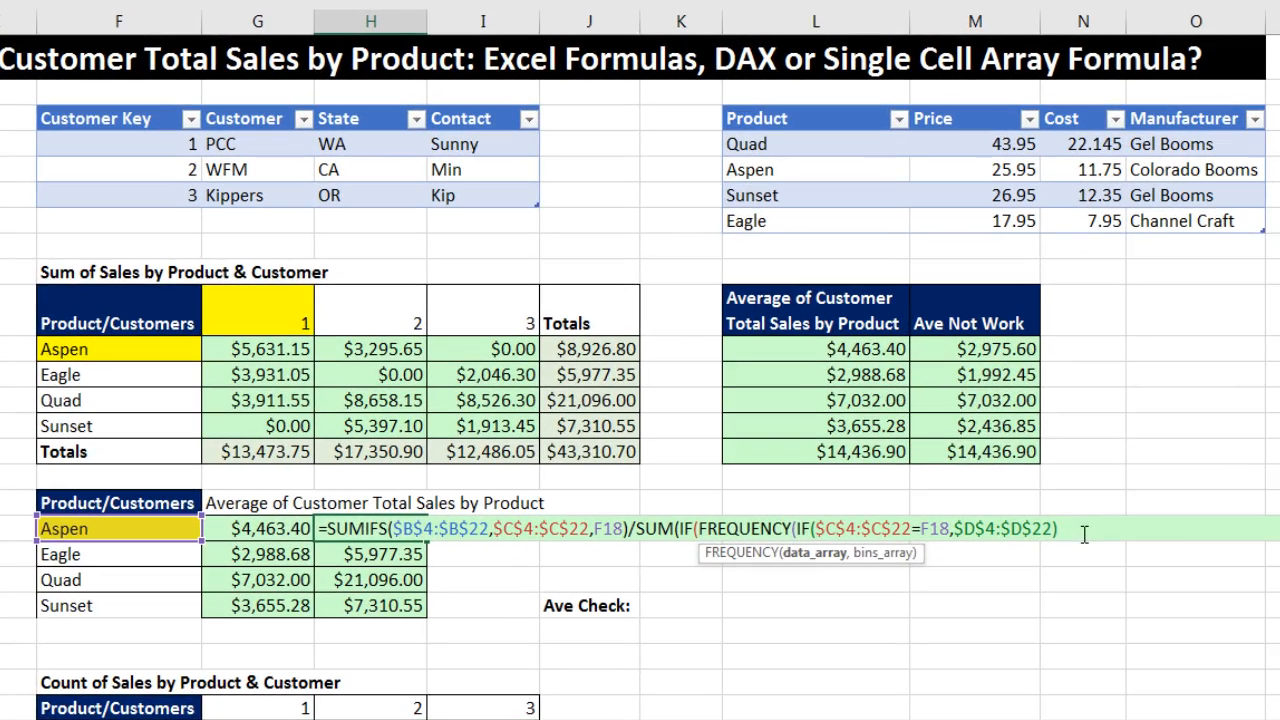
Step: Set the FREQUENCY bins array to the customer keys $F$4:$F$6 and close the function
type(",")
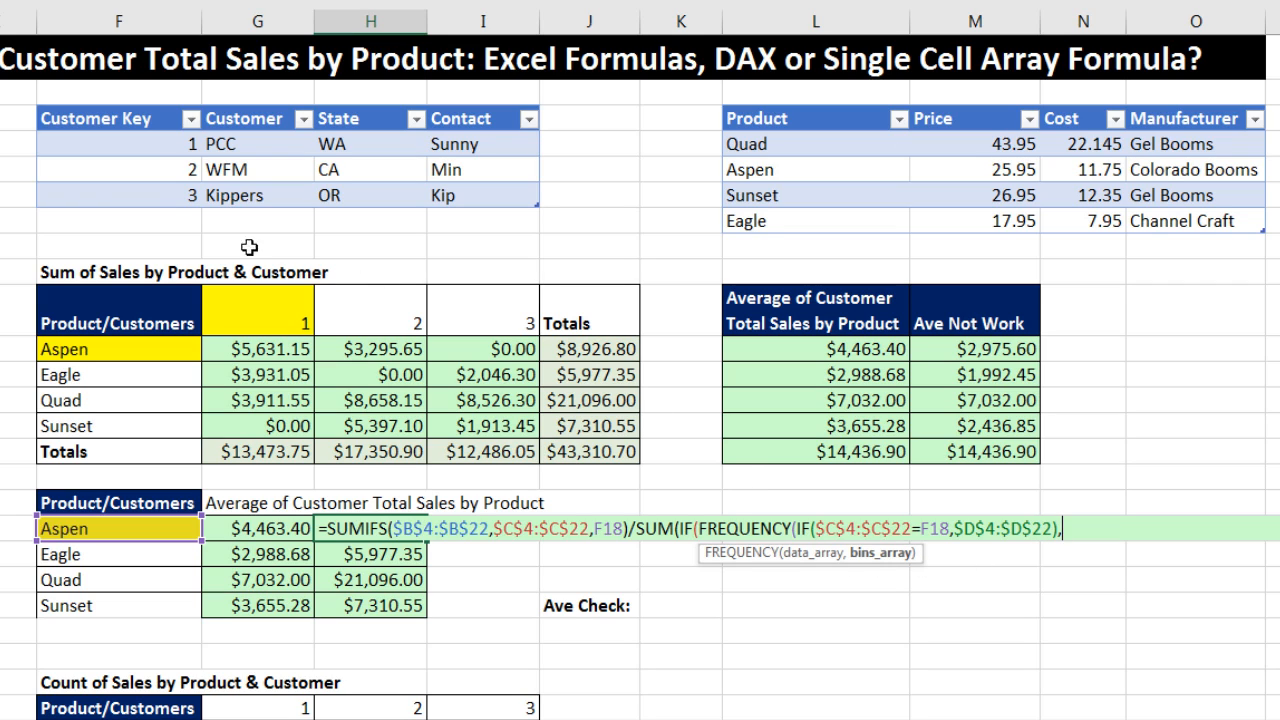
left_click_drag(145, 187, 145, 187)
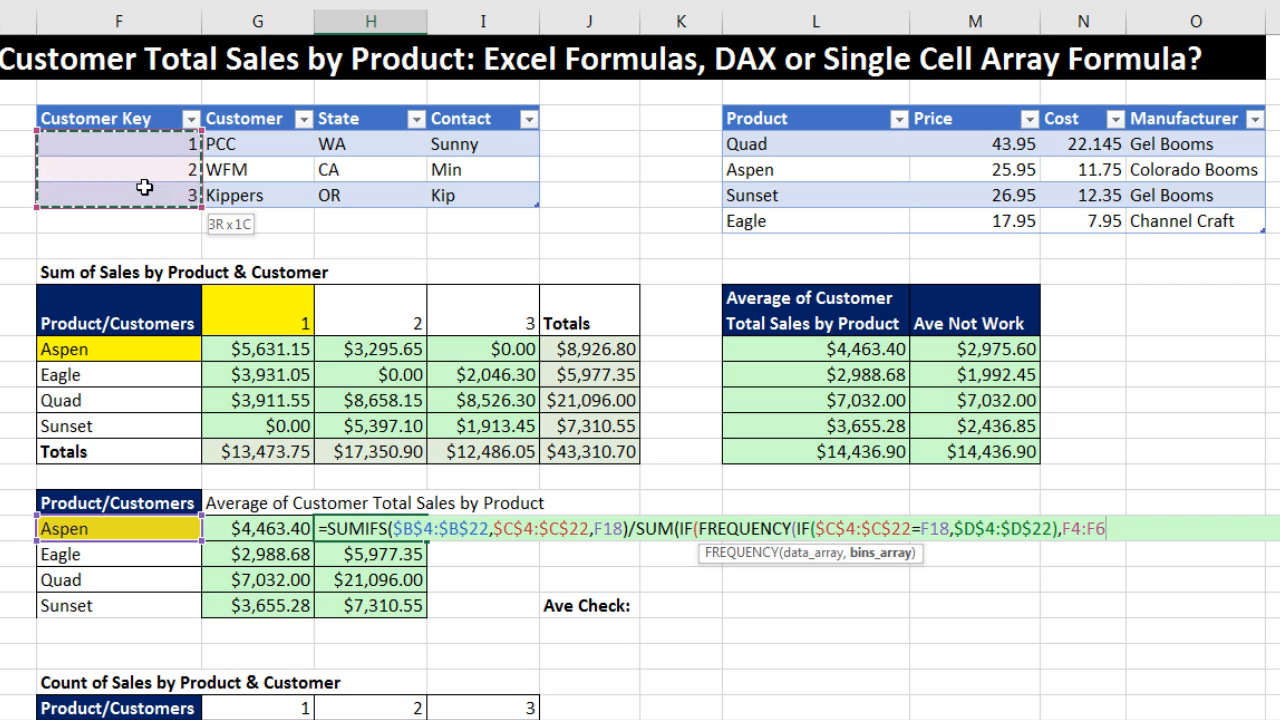
key("F4")
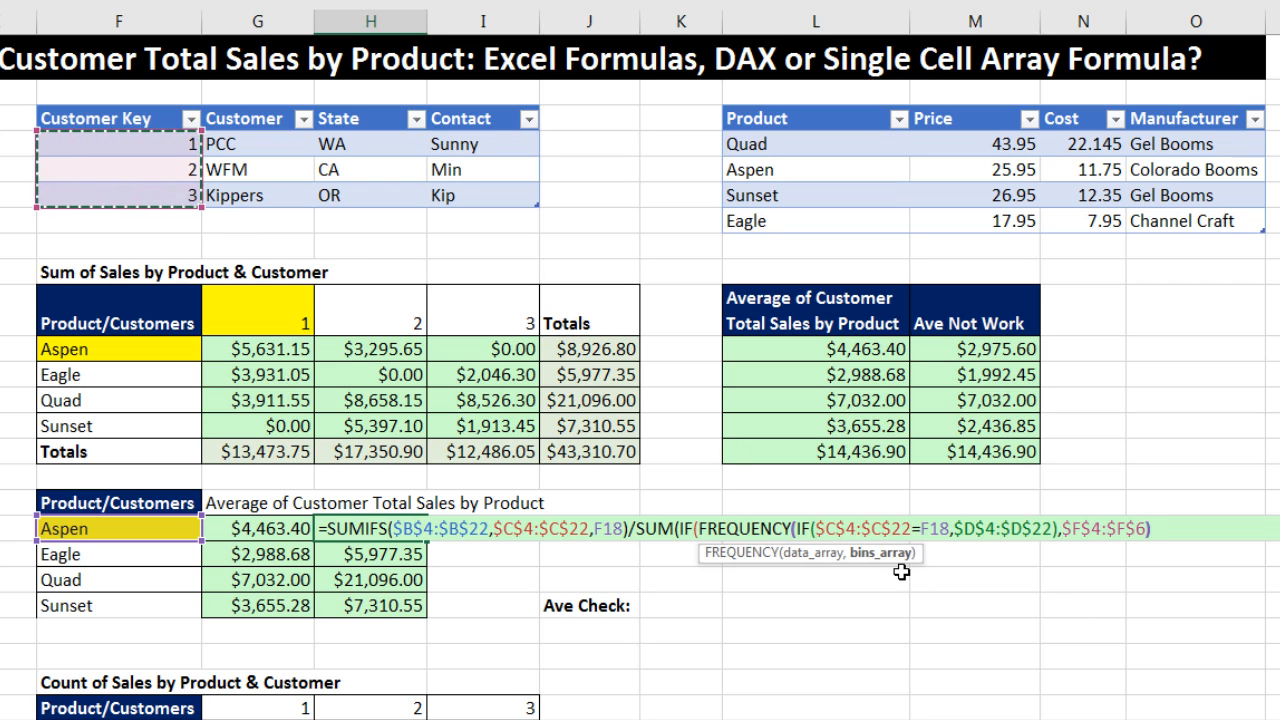
Step: Evaluate the outer IF's logical test containing FREQUENCY, and restore the formula text
left_click(737, 556)
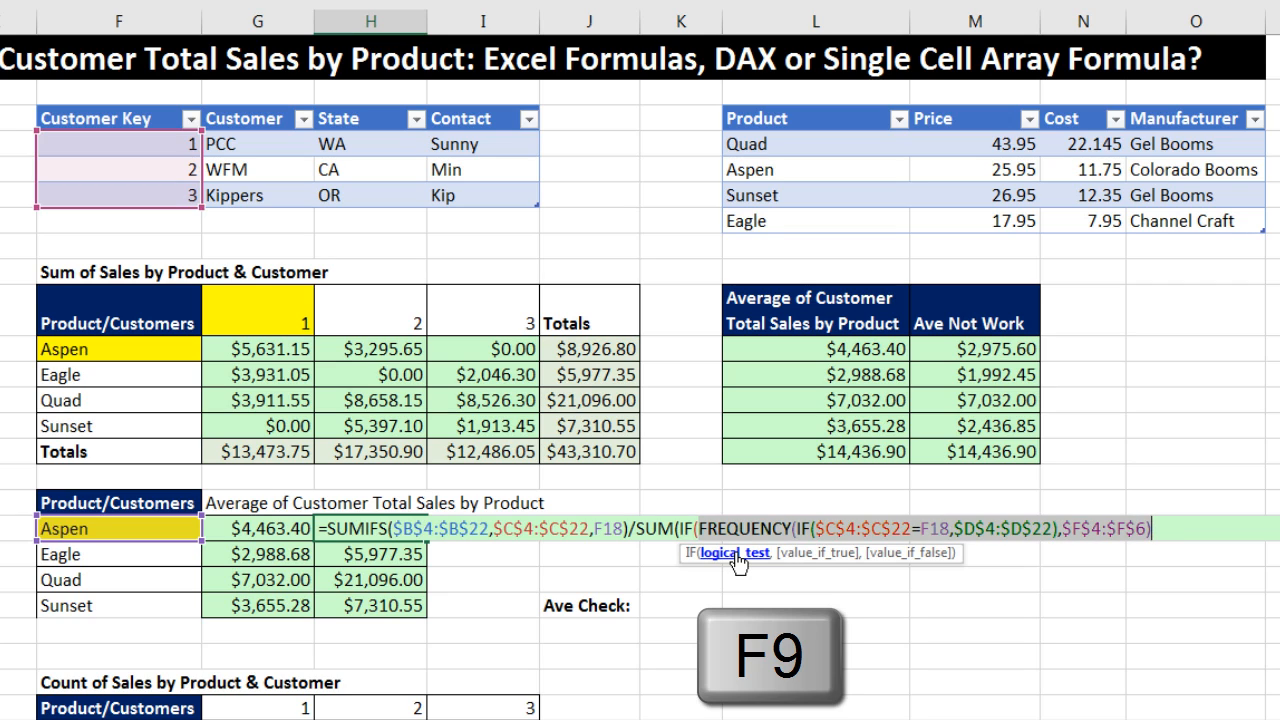
key("F9")
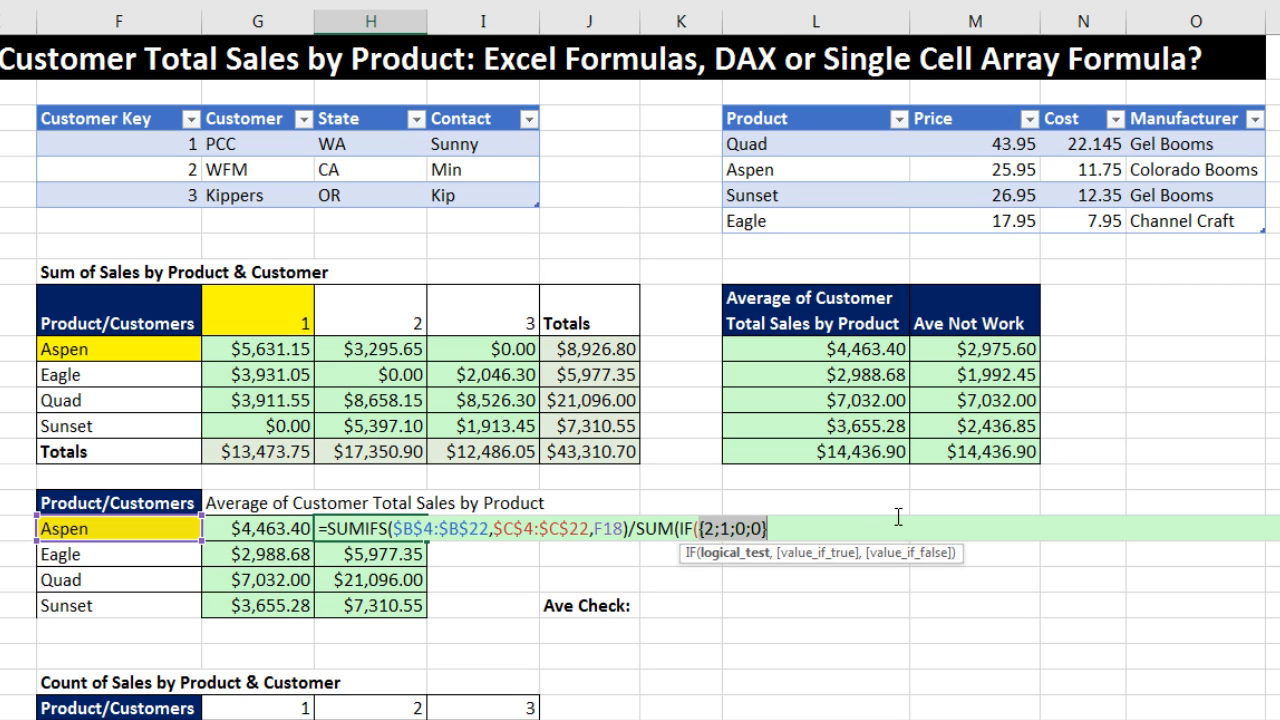
key("ctrl+z")
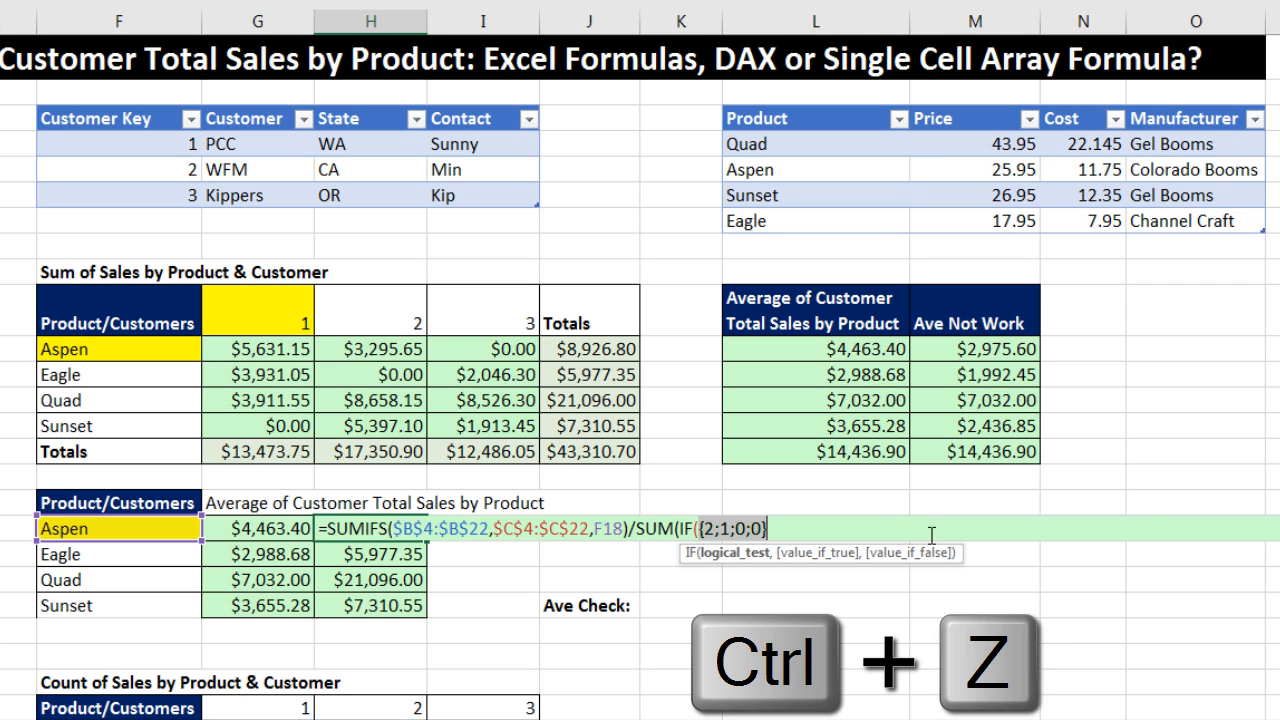
Step: Give the outer IF in the H18 formula a value of 1 when true and close the function
left_click(1164, 528)
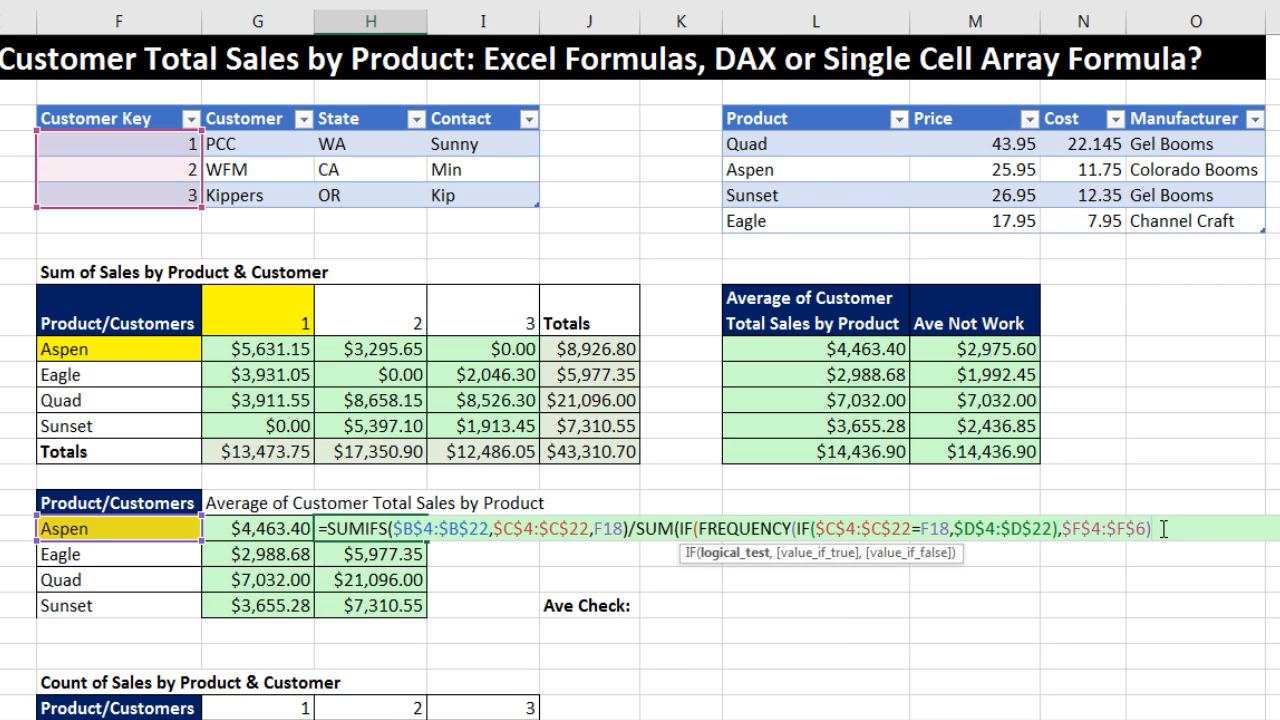
type(",")
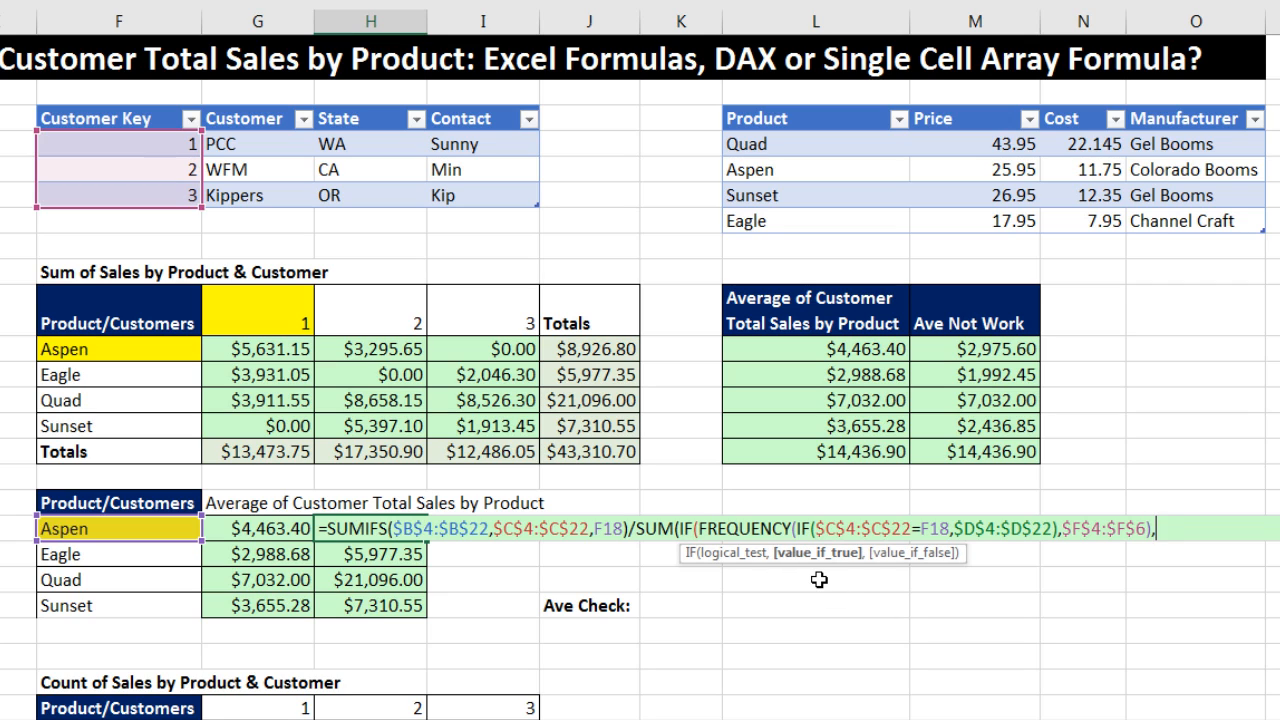
type("1")
Step: Evaluate the IF argument inside SUM and the whole SUM denominator, restoring the formula text after each evaluation
left_click(708, 553)
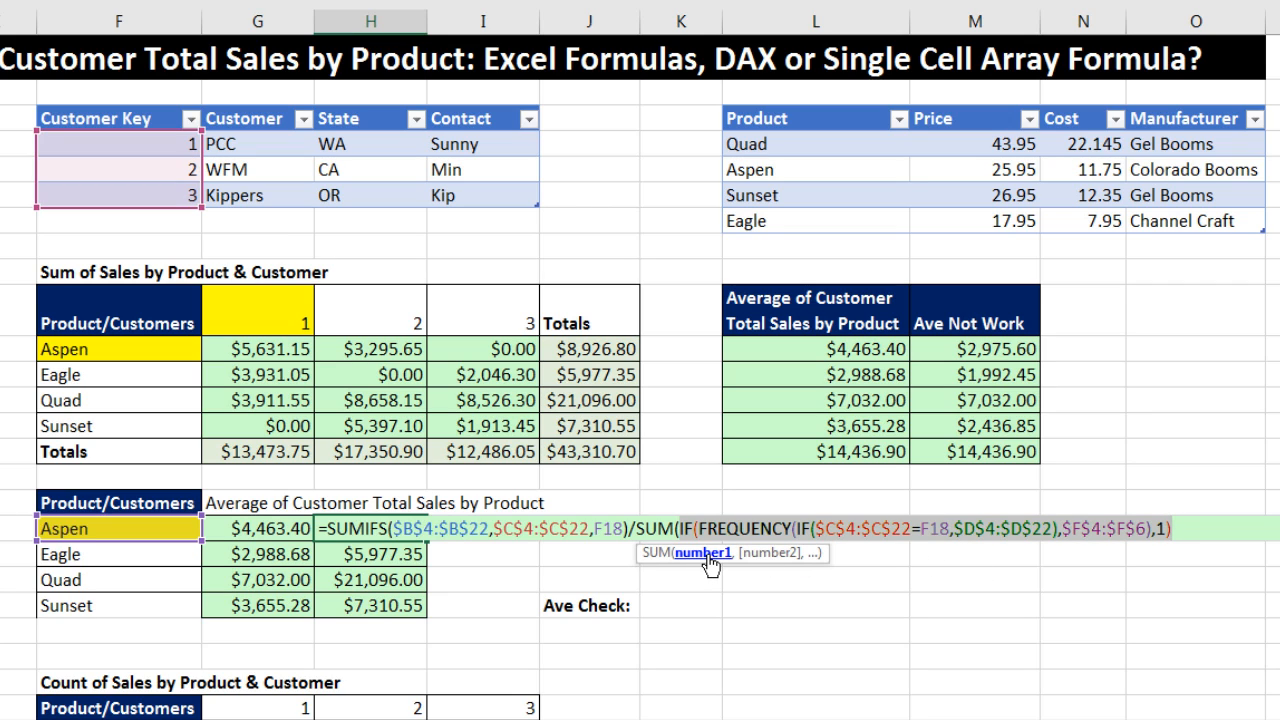
key("F9")
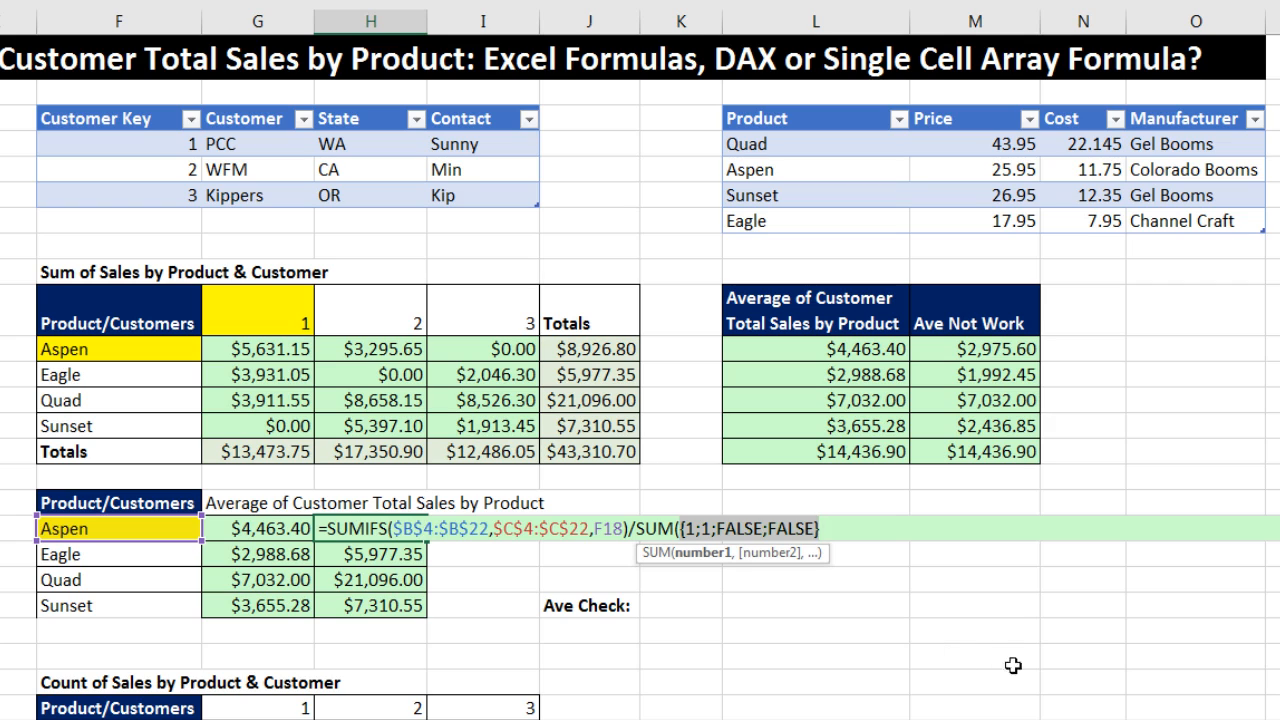
key("ctrl+z")
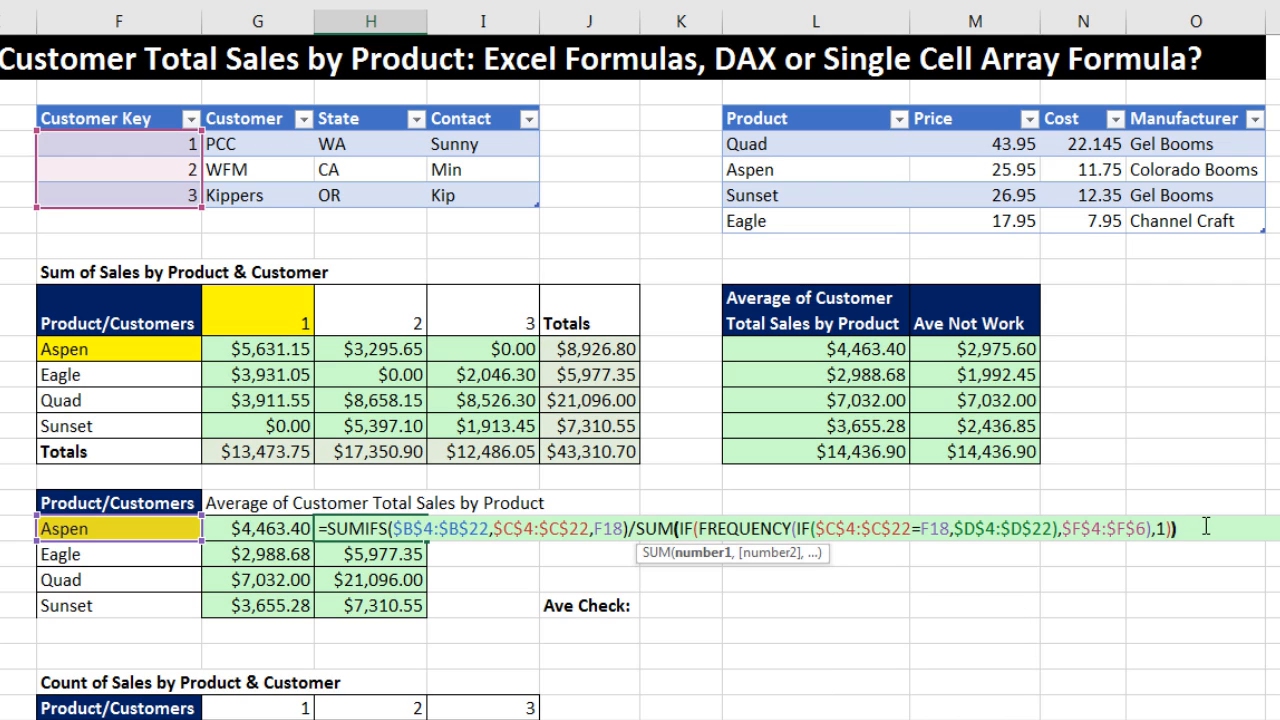
left_click(1206, 527)
left_click_drag(636, 527, 1178, 527)
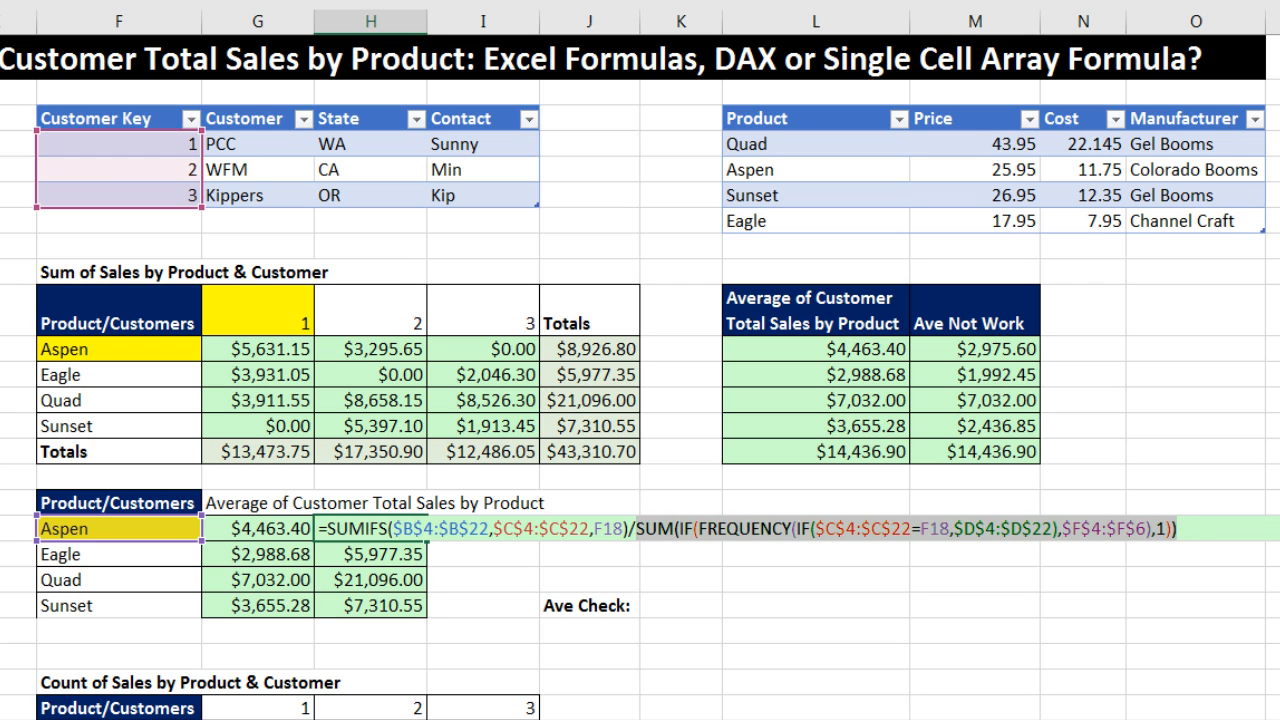
key("F9")
key("ctrl+z")
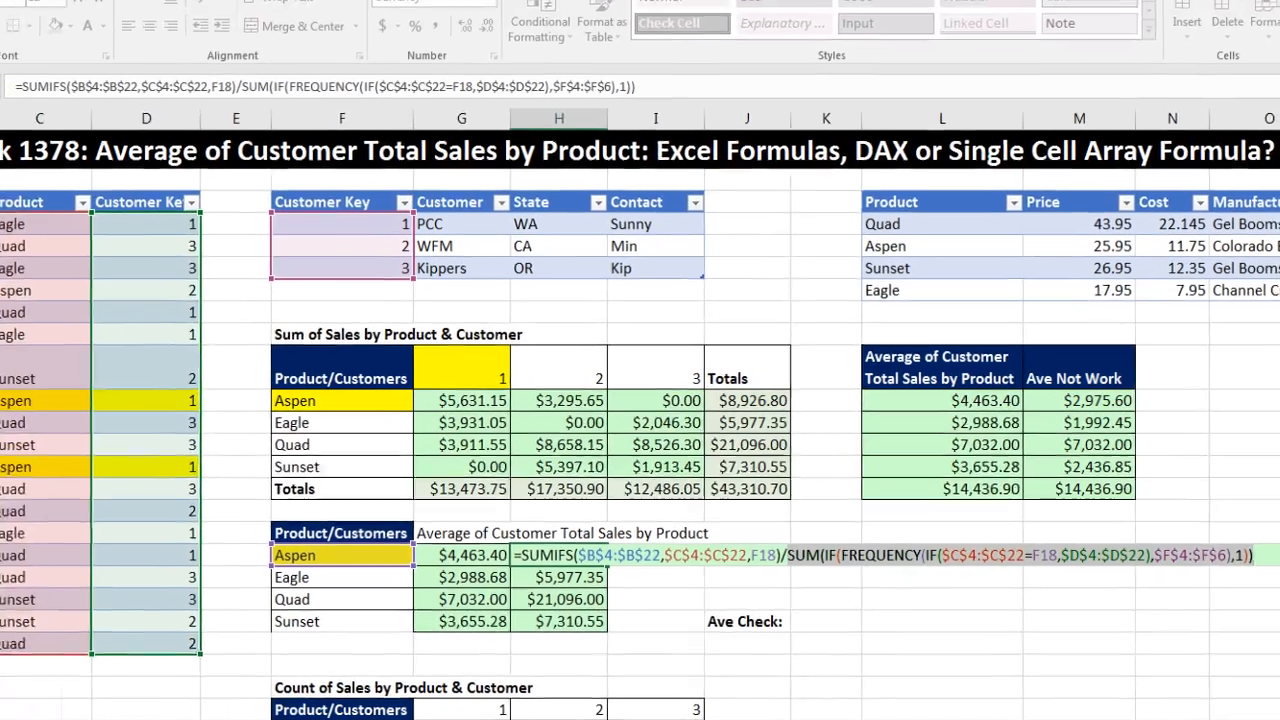
Step: Enter the H18 formula as an array formula and fill it down through H21
key("ctrl+shift+Return")
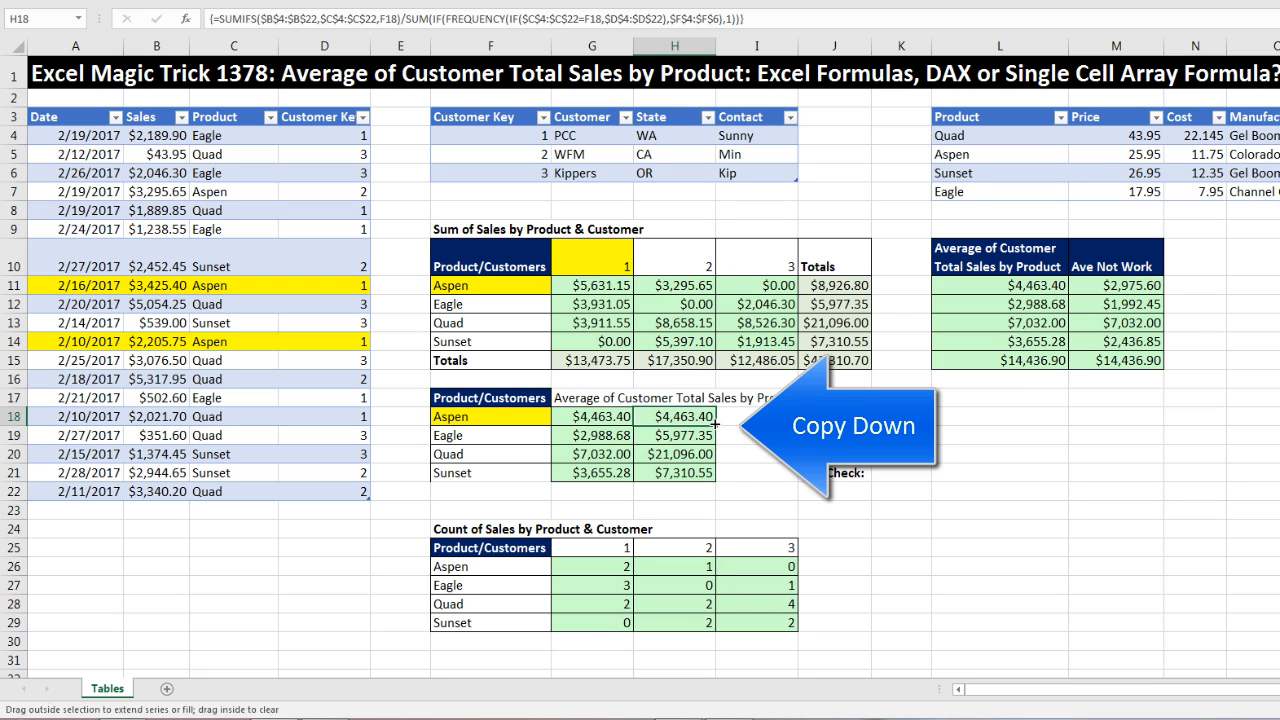
double_click(714, 424)
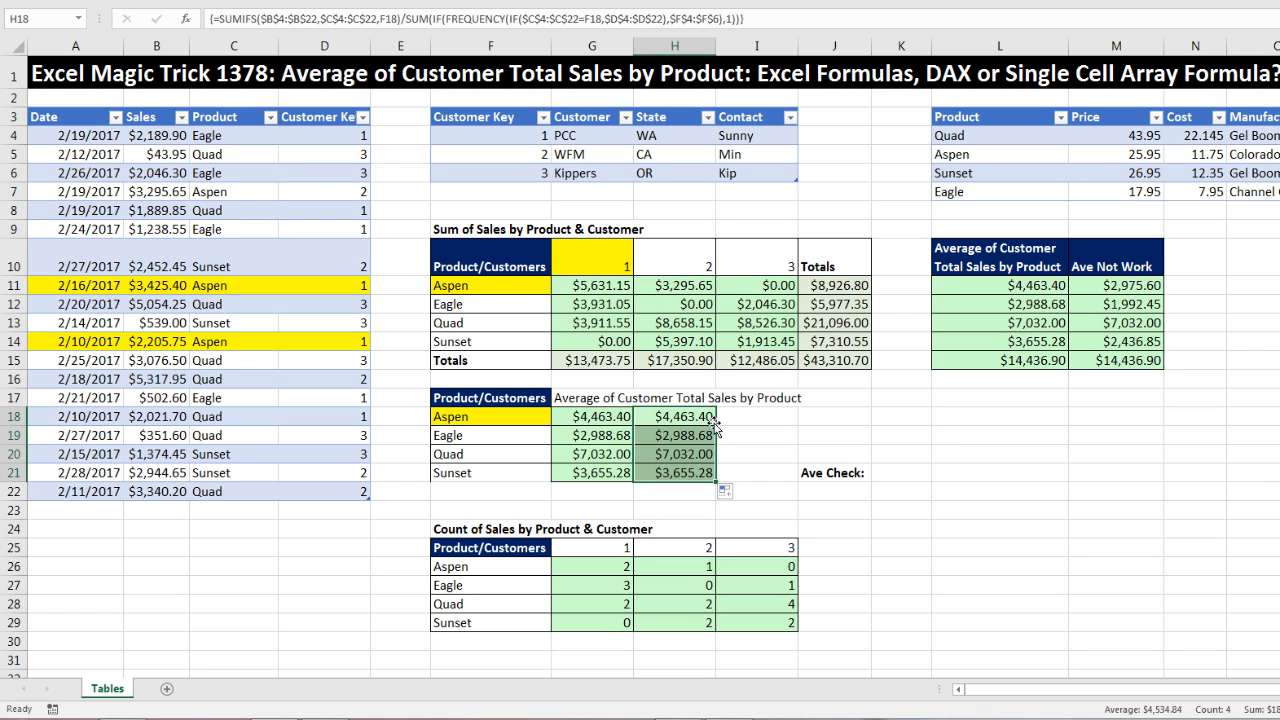
Step: Check the cell references of the copied formula in H21 and re-enter it as an array formula
left_click(688, 472)
key("F2")
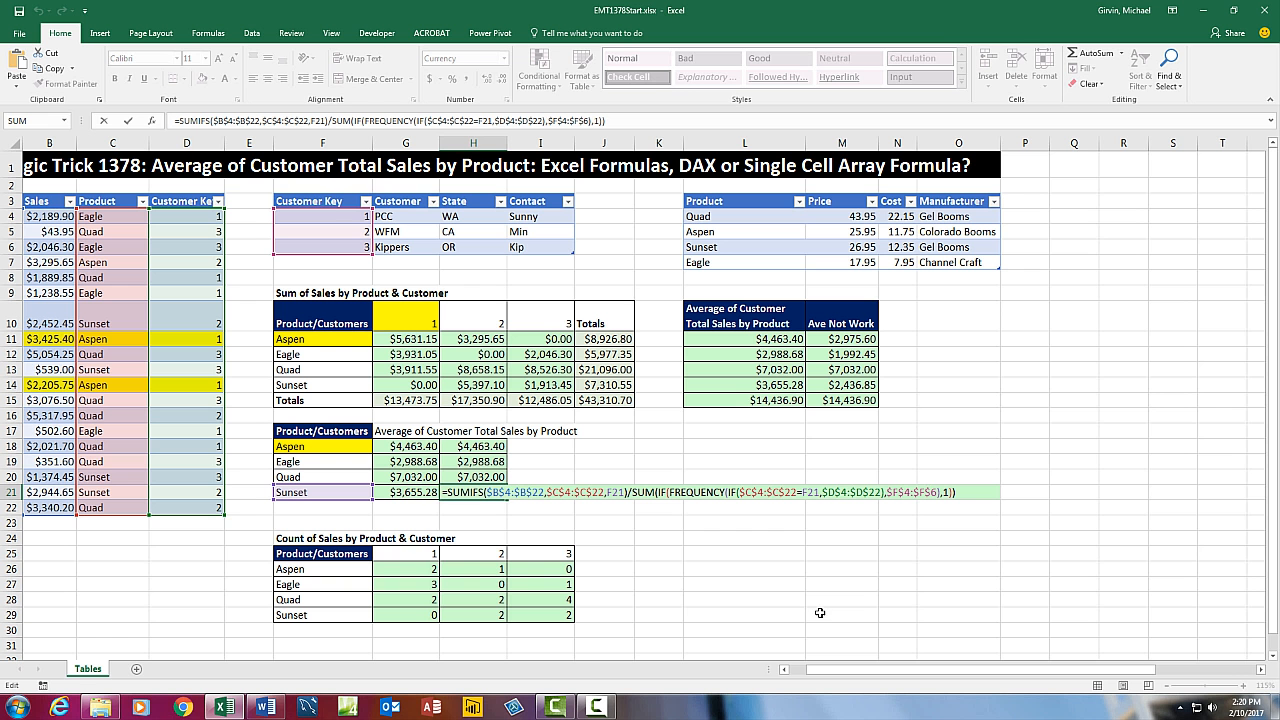
key("ctrl+shift+Return")
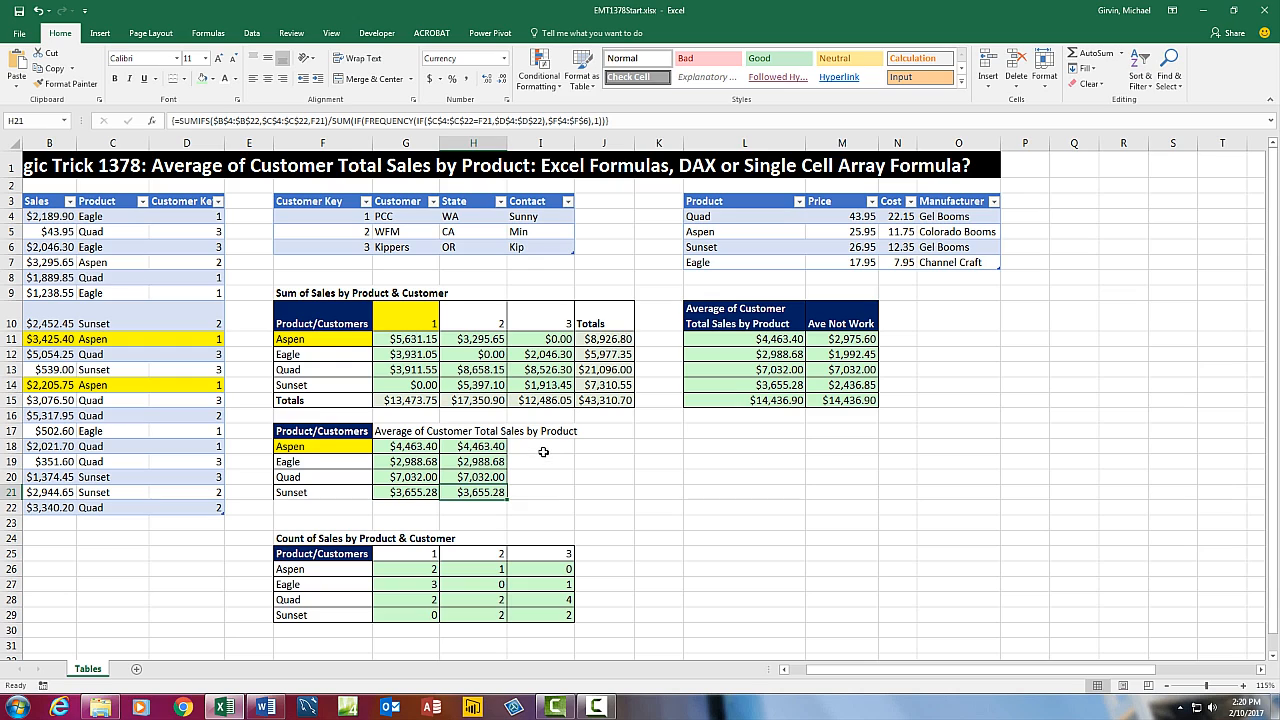
Step: Review the AVERAGE(IF(SUMIFS)) formula in G18 by highlighting its $F$4:$F$6 criteria argument, and close it without editing
left_click(541, 450)
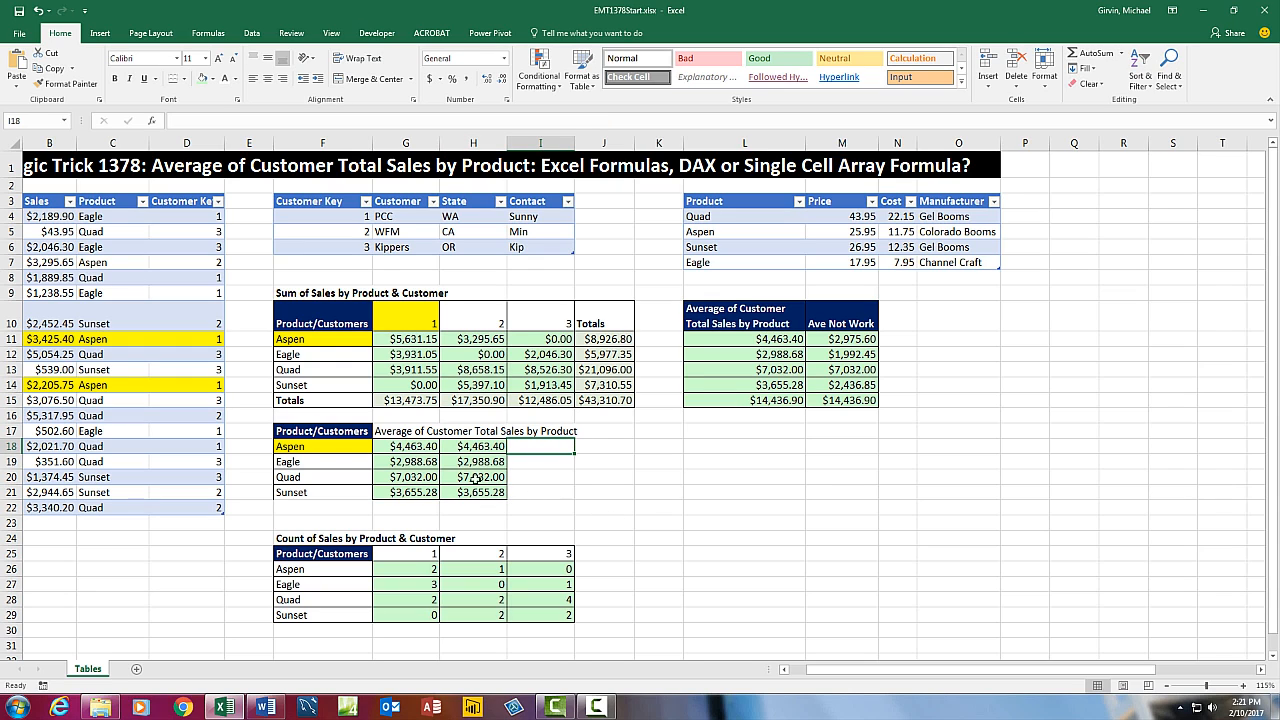
double_click(455, 447)
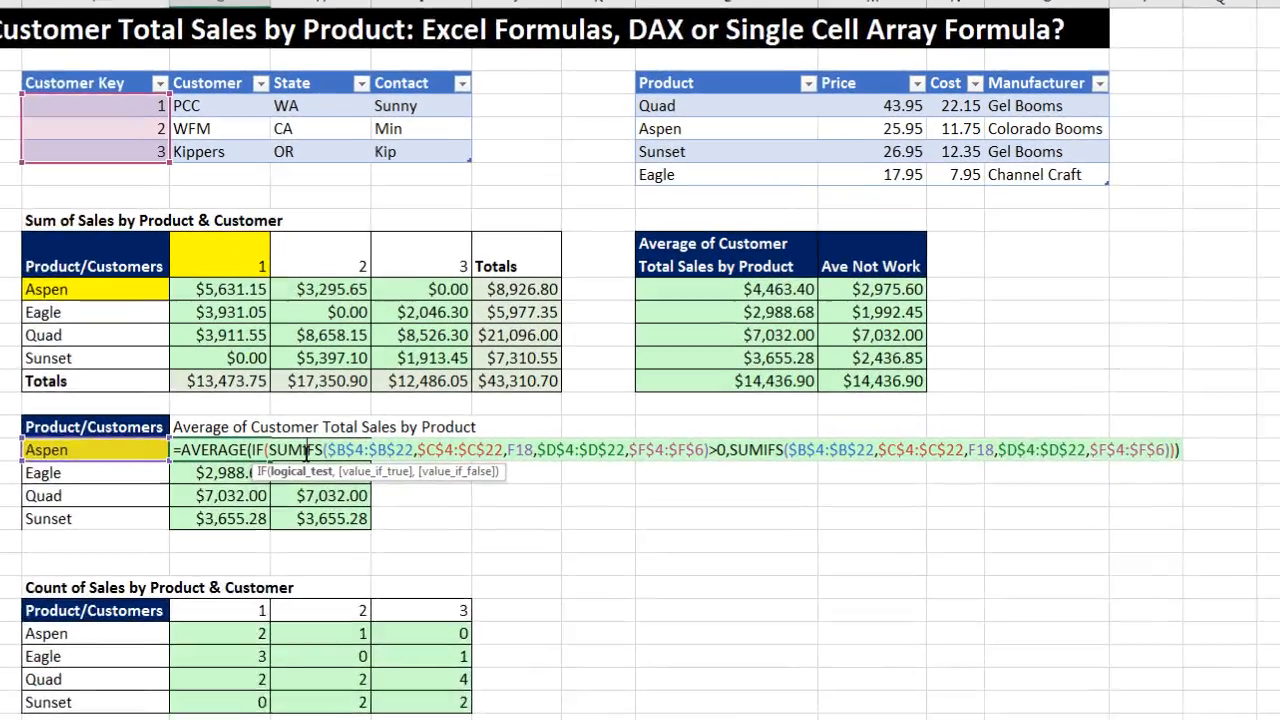
left_click(695, 447)
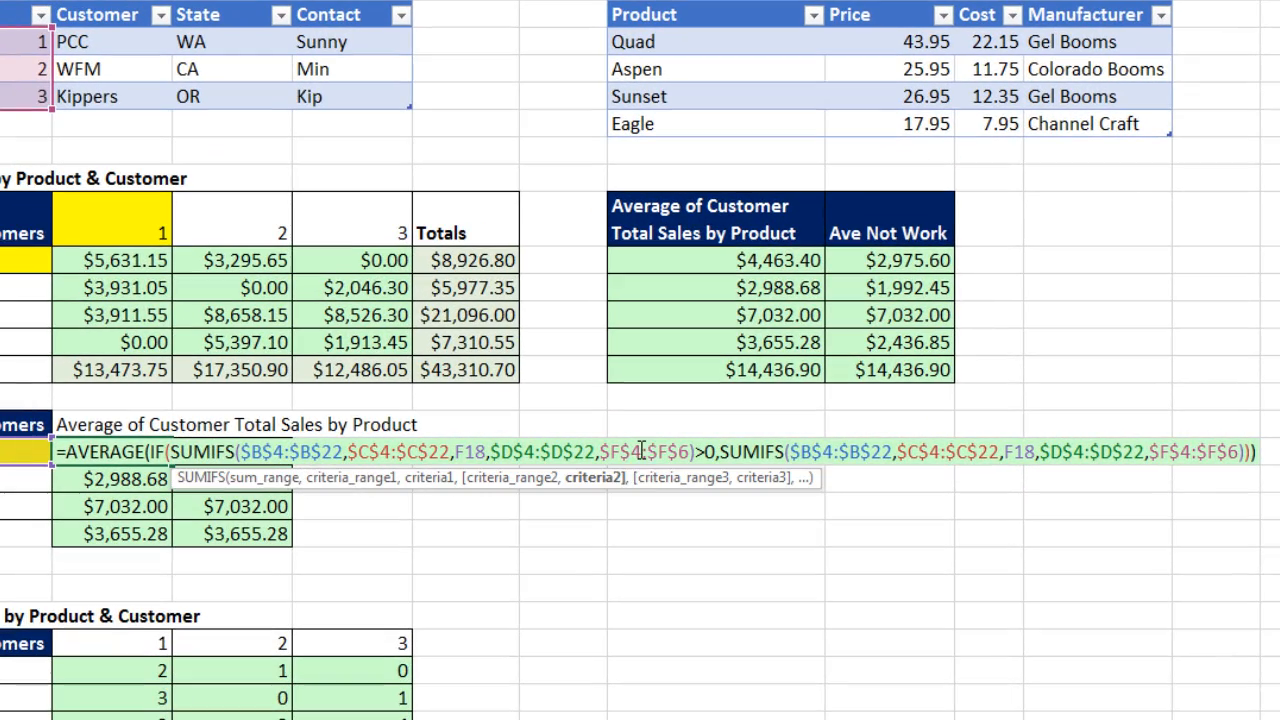
left_click(599, 479)
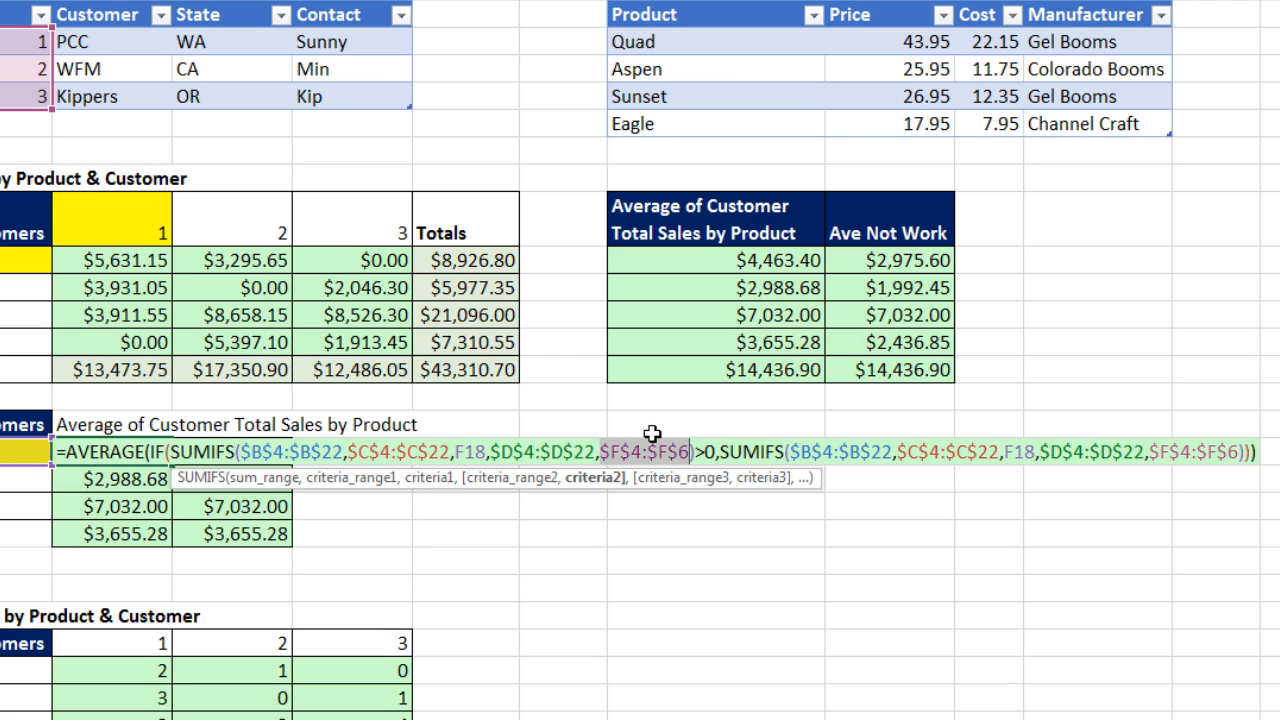
key("Escape")
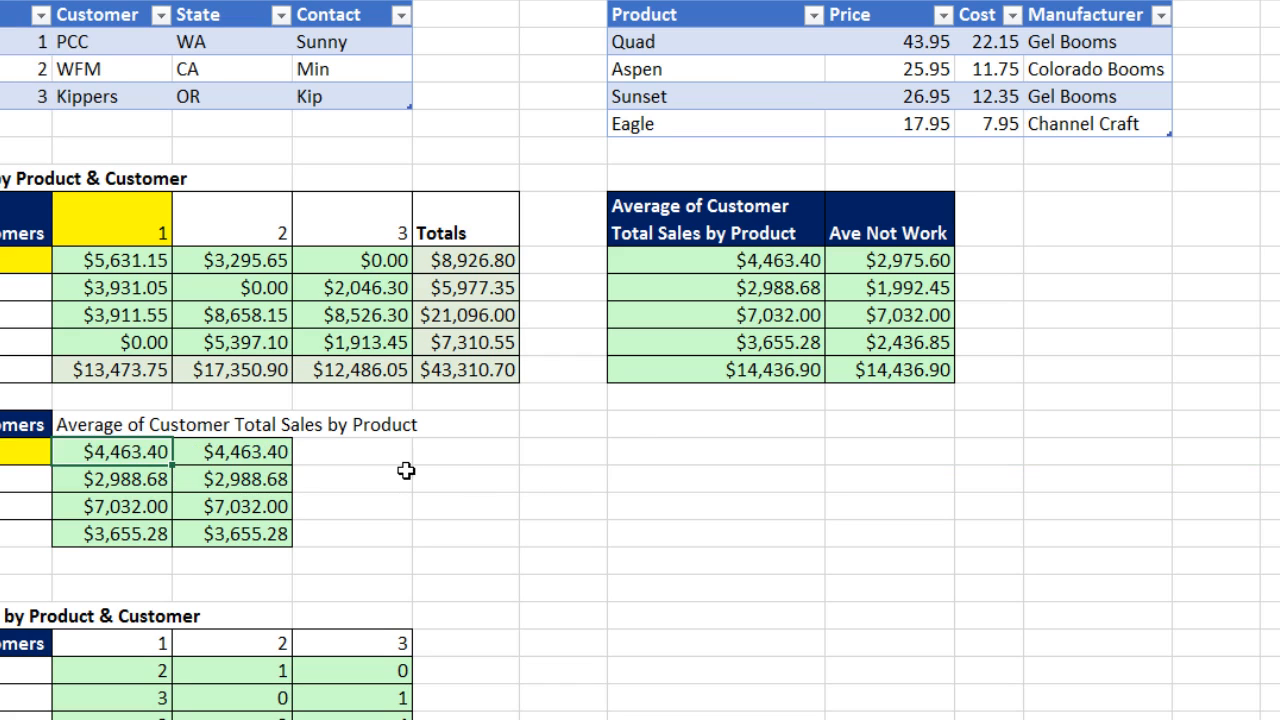
Step: Start a COUNTIFS formula in I18 with the absolute product range $C$4:$C$22 and F18 as its criterion
double_click(289, 455)
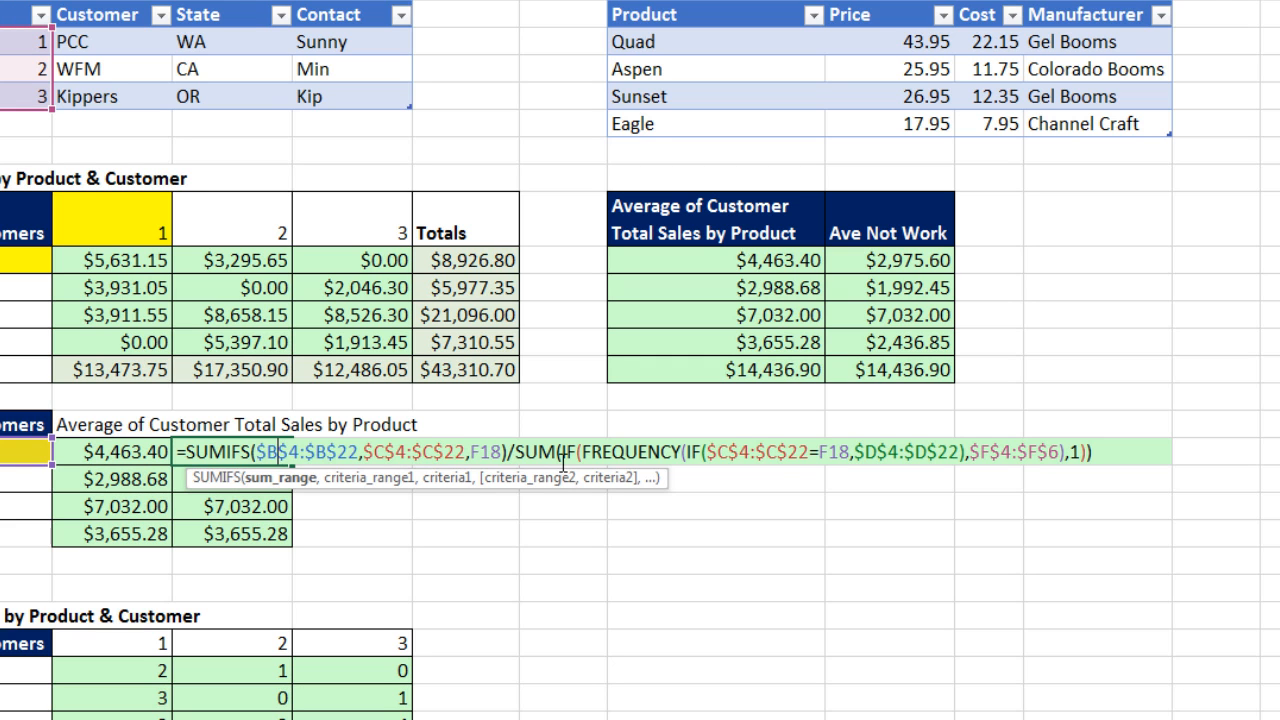
key("Tab")
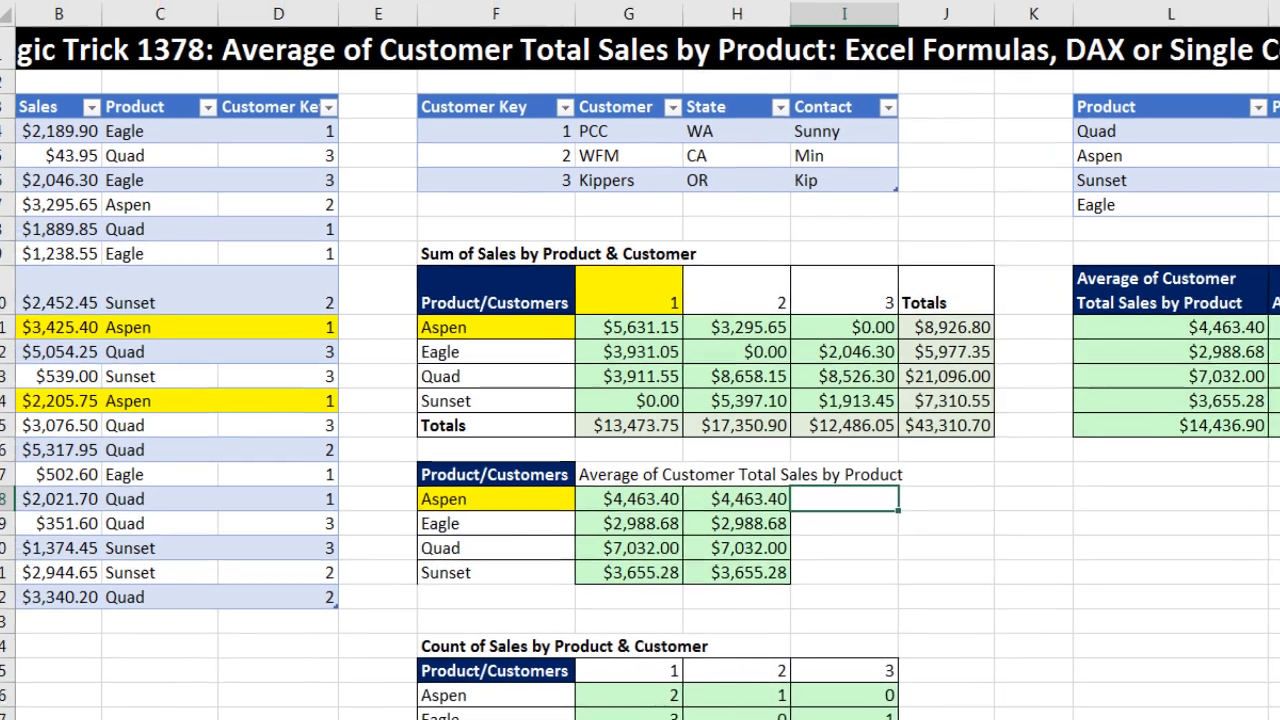
type("=coun")
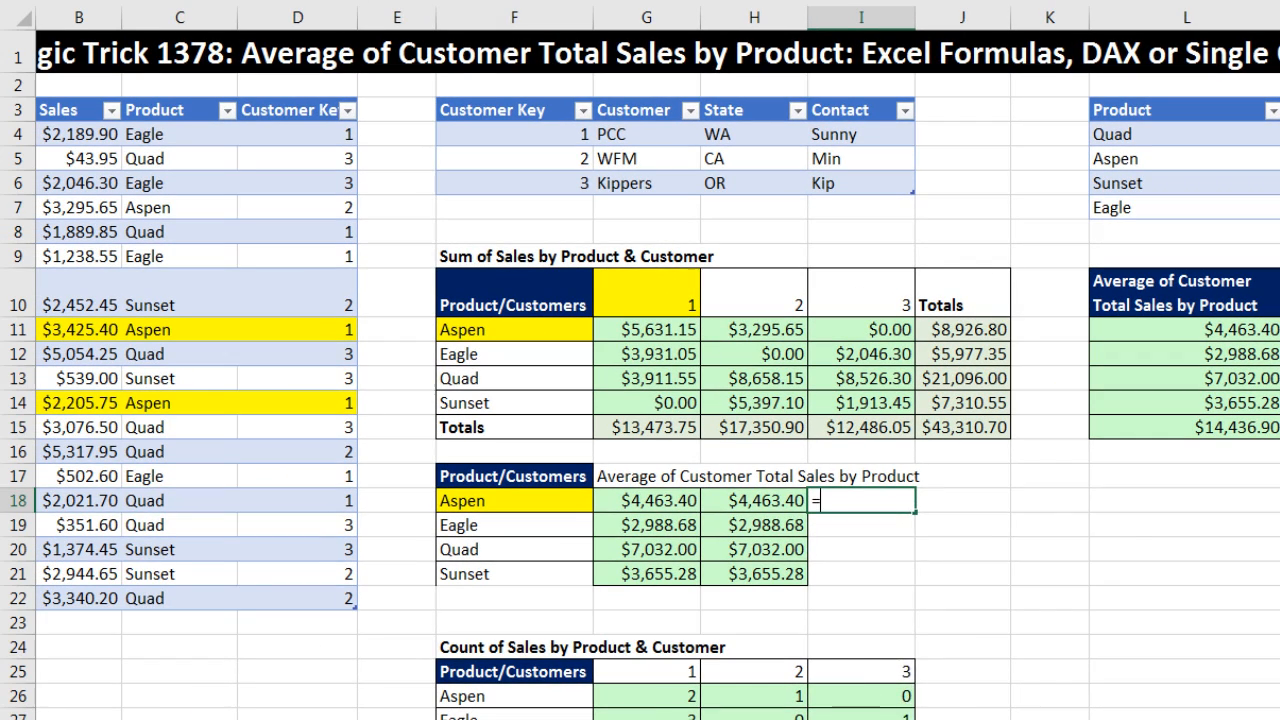
type("ifs")
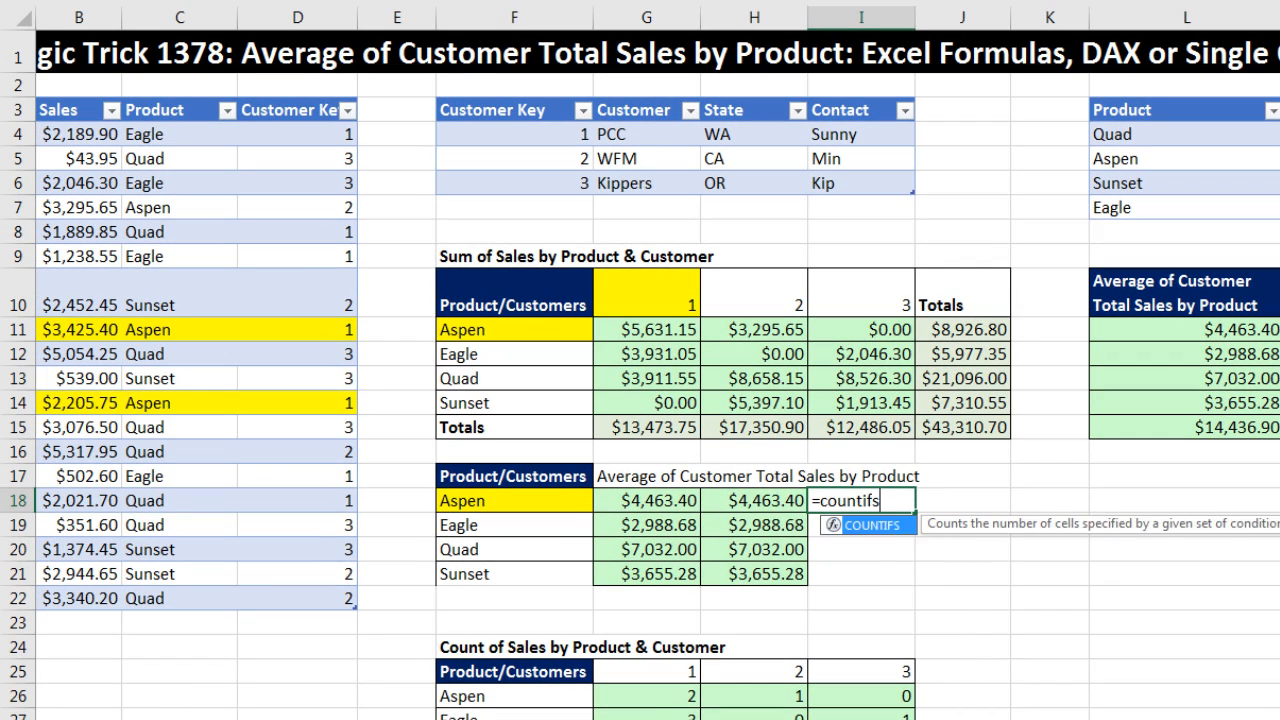
key("Tab")
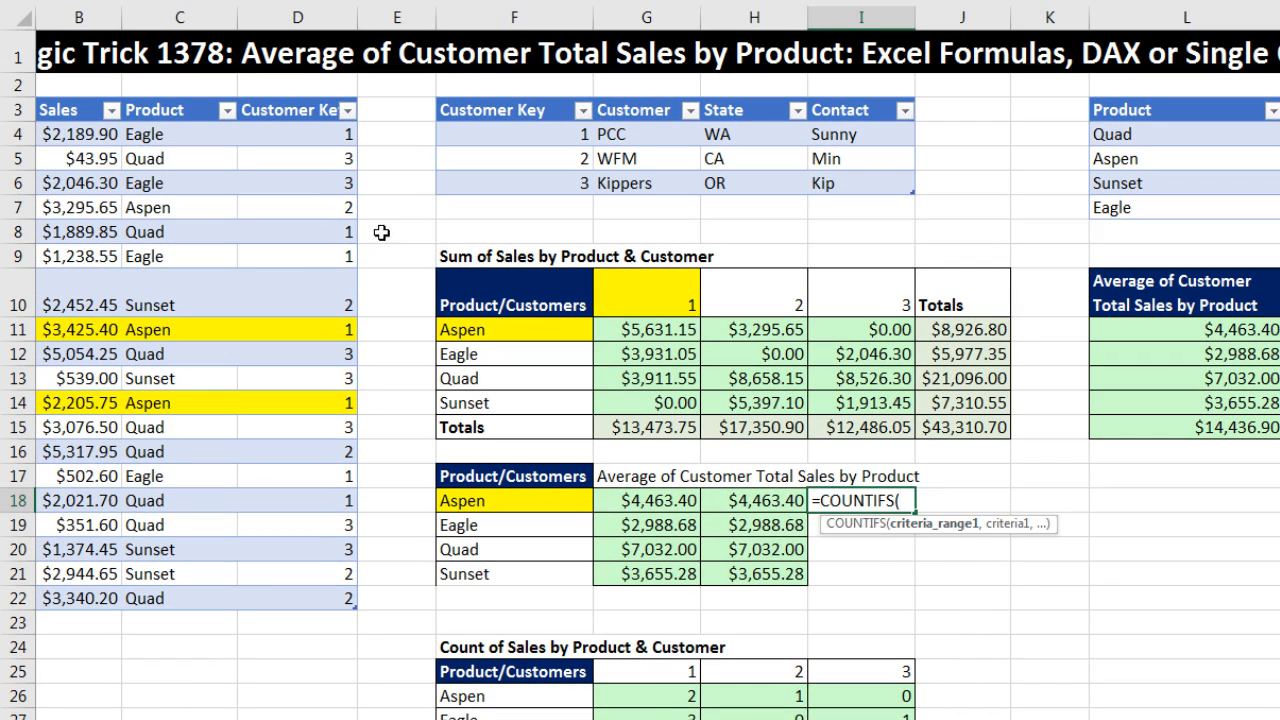
left_click_drag(146, 134, 152, 598)
key("F4")
type(",")
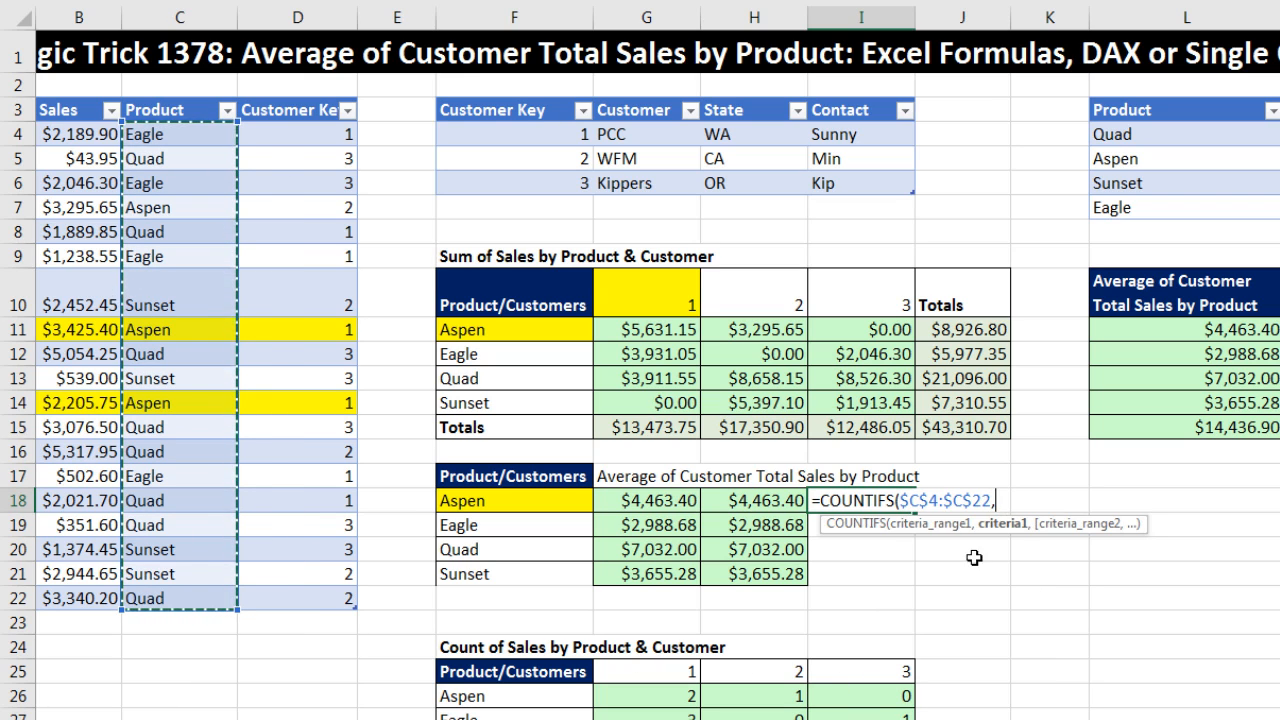
left_click(501, 498)
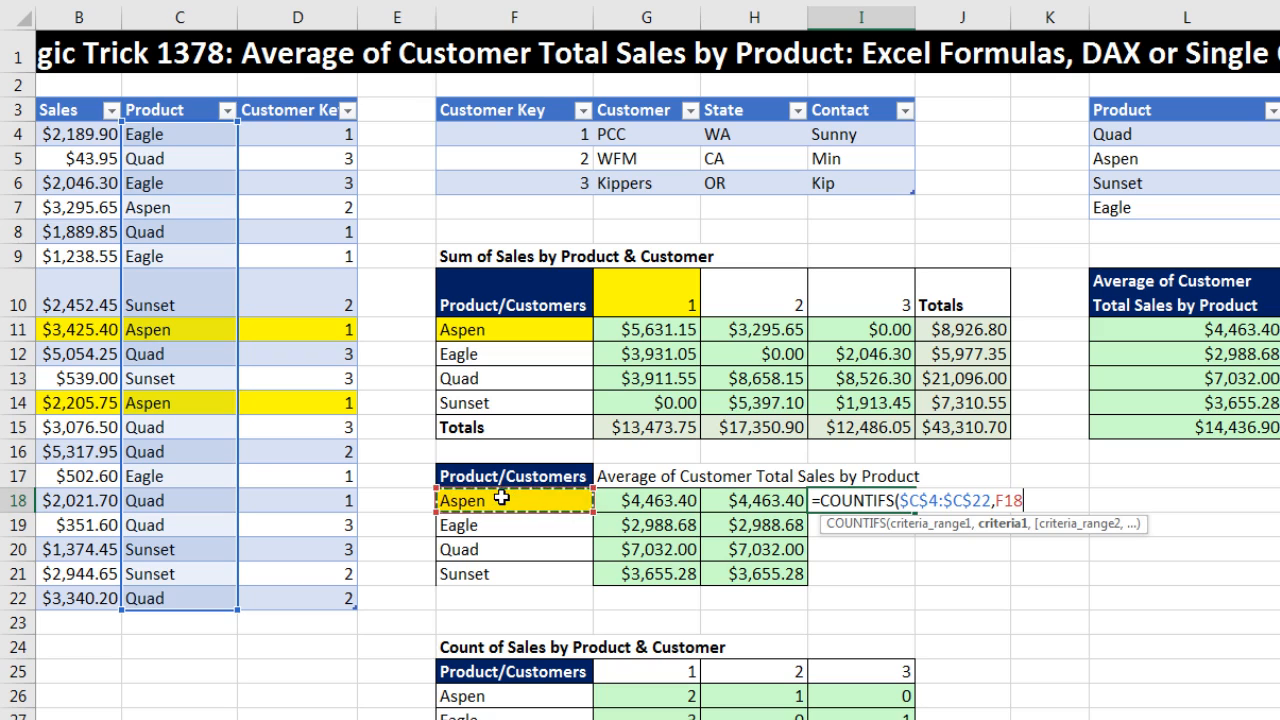
type(",")
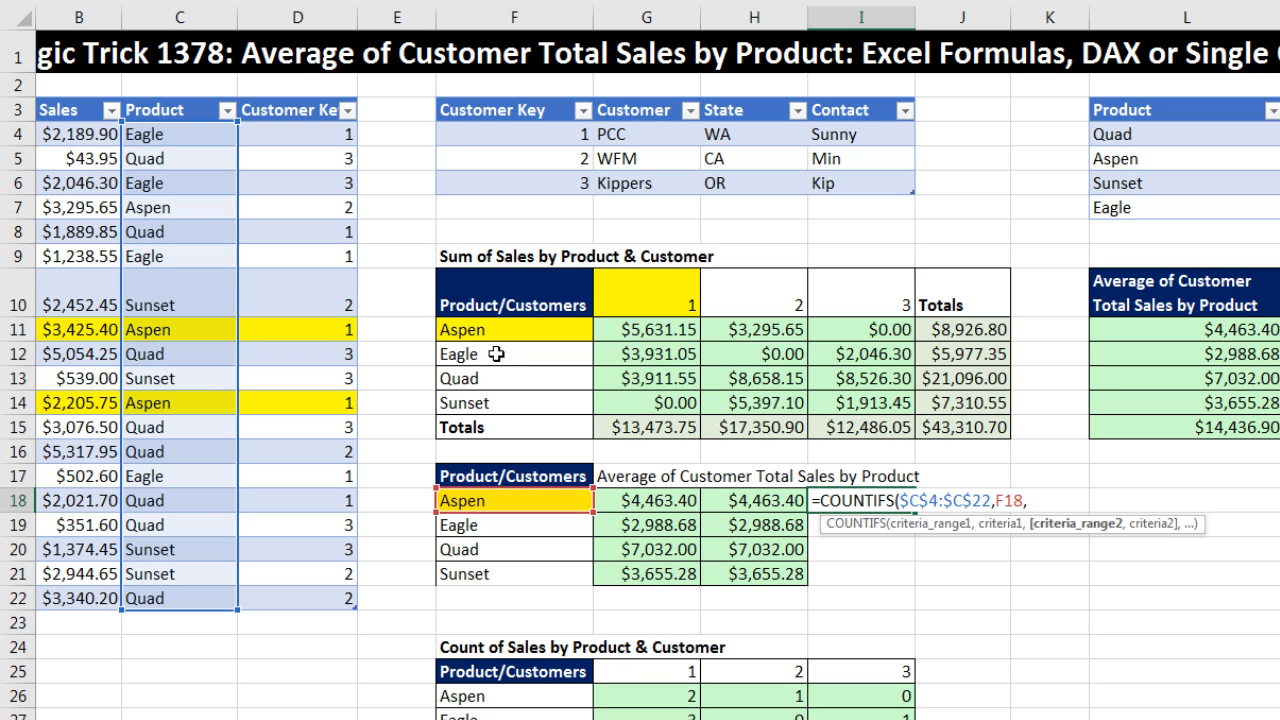
Step: Add the customer key range $D$4:$D$22 with criteria $F$4:$F$6 to the COUNTIFS and close its parenthesis
left_click(328, 134)
left_click_drag(314, 210, 290, 598)
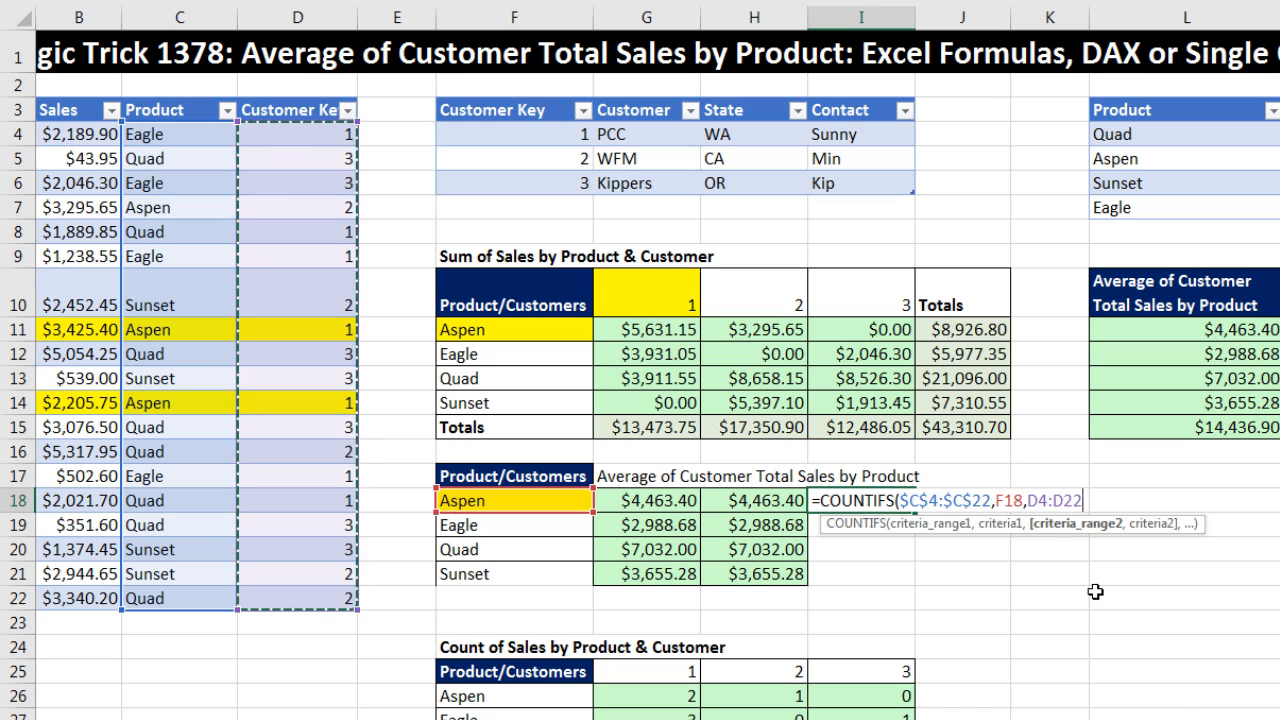
key("F4")
type(",")
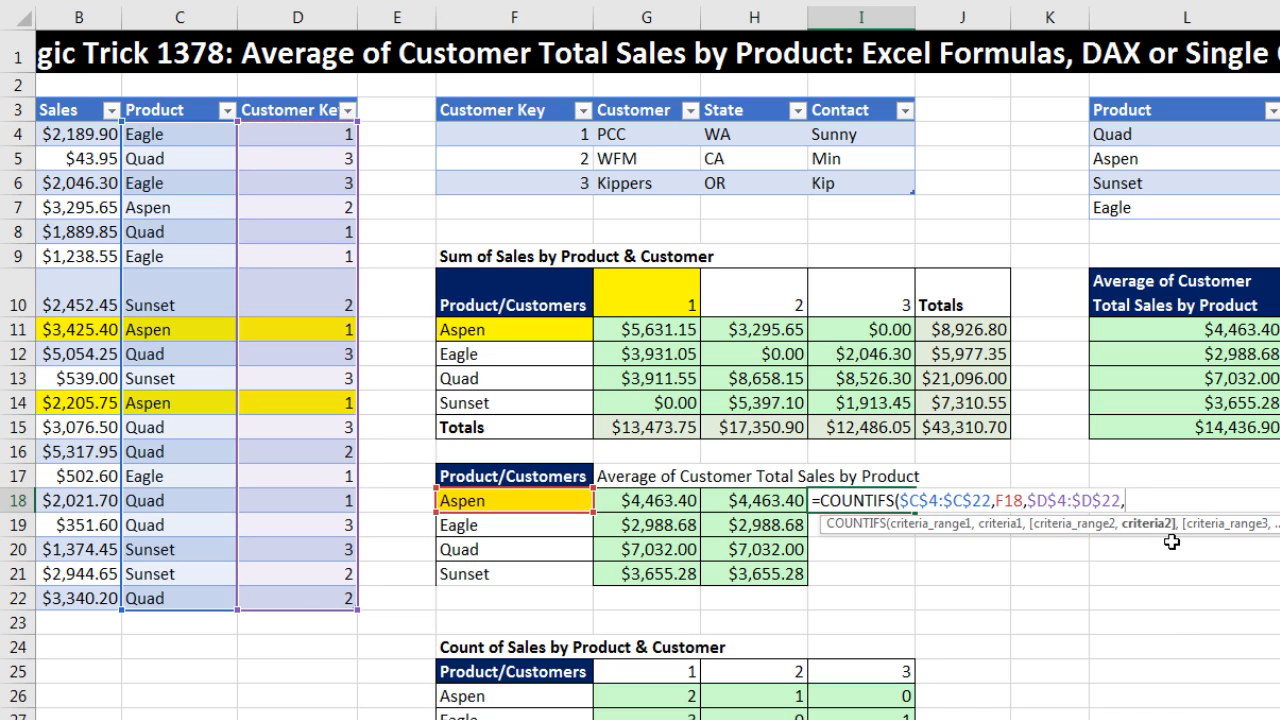
left_click_drag(556, 127, 553, 183)
key("F4")
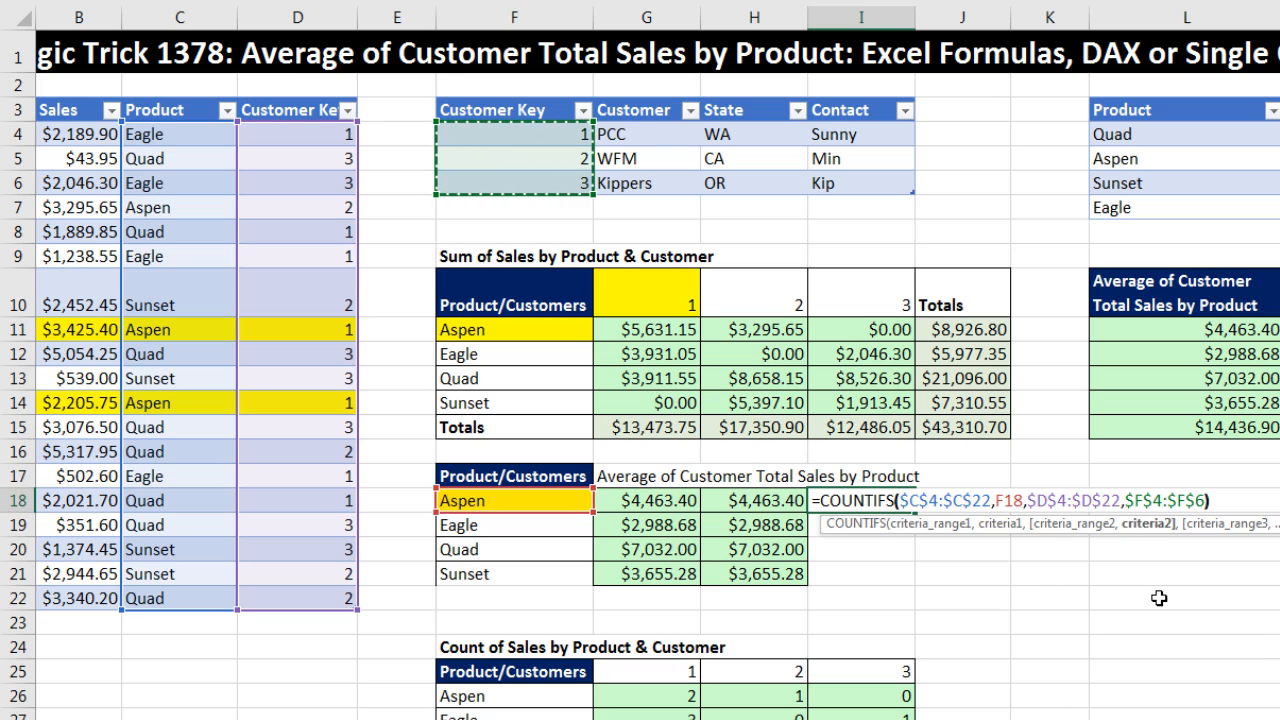
type(")")
Step: Evaluate the COUNTIFS in place, restore it, then copy its text without the equal sign and cancel the I18 entry
key("F9")
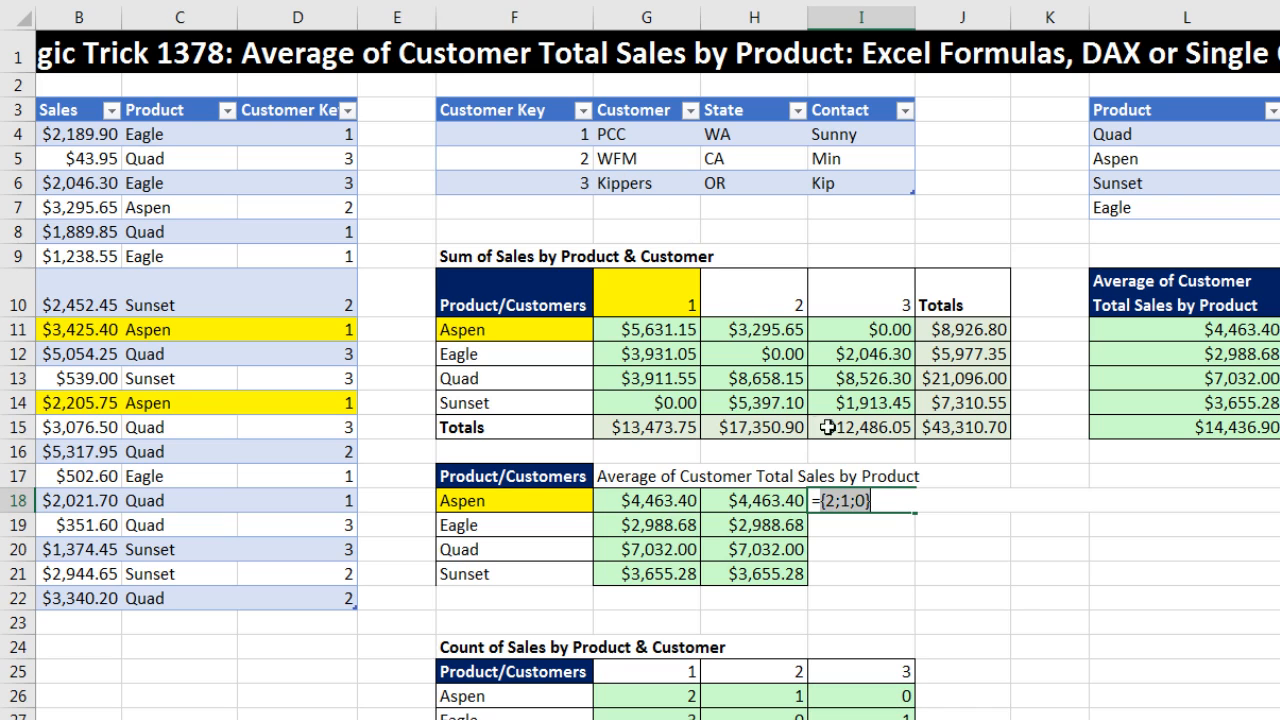
key("ctrl+z")
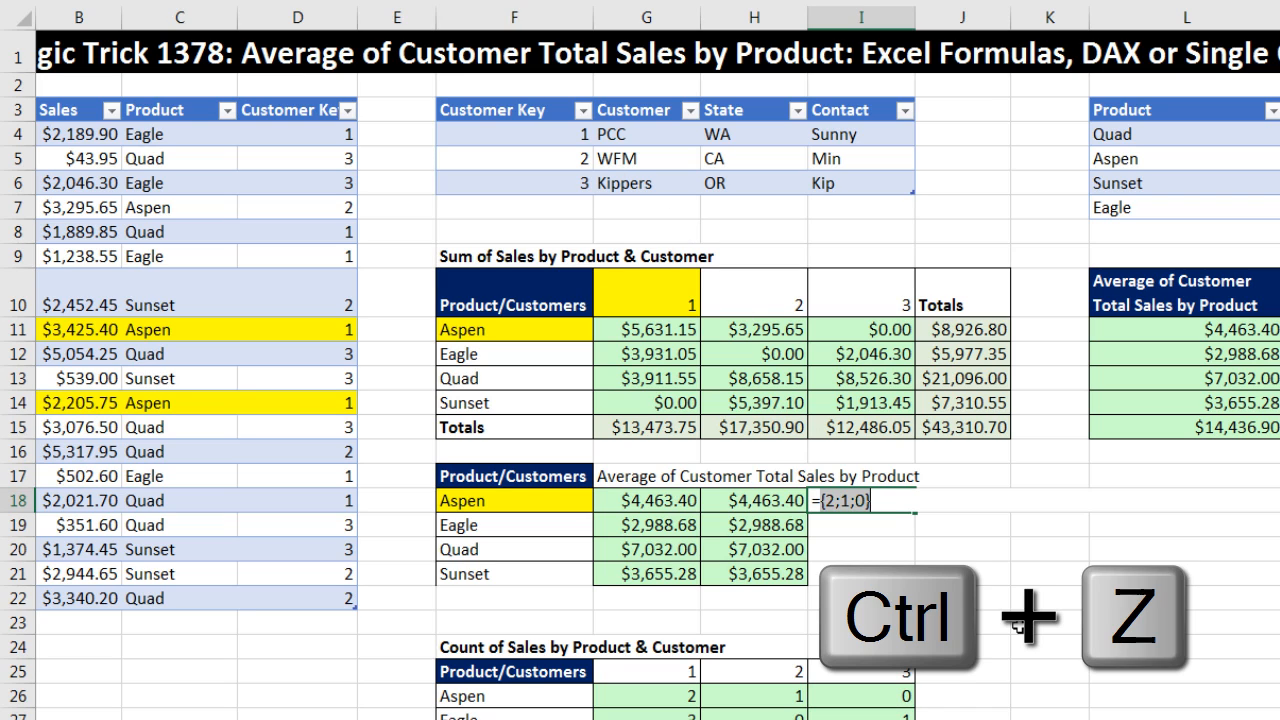
key("ctrl+c")
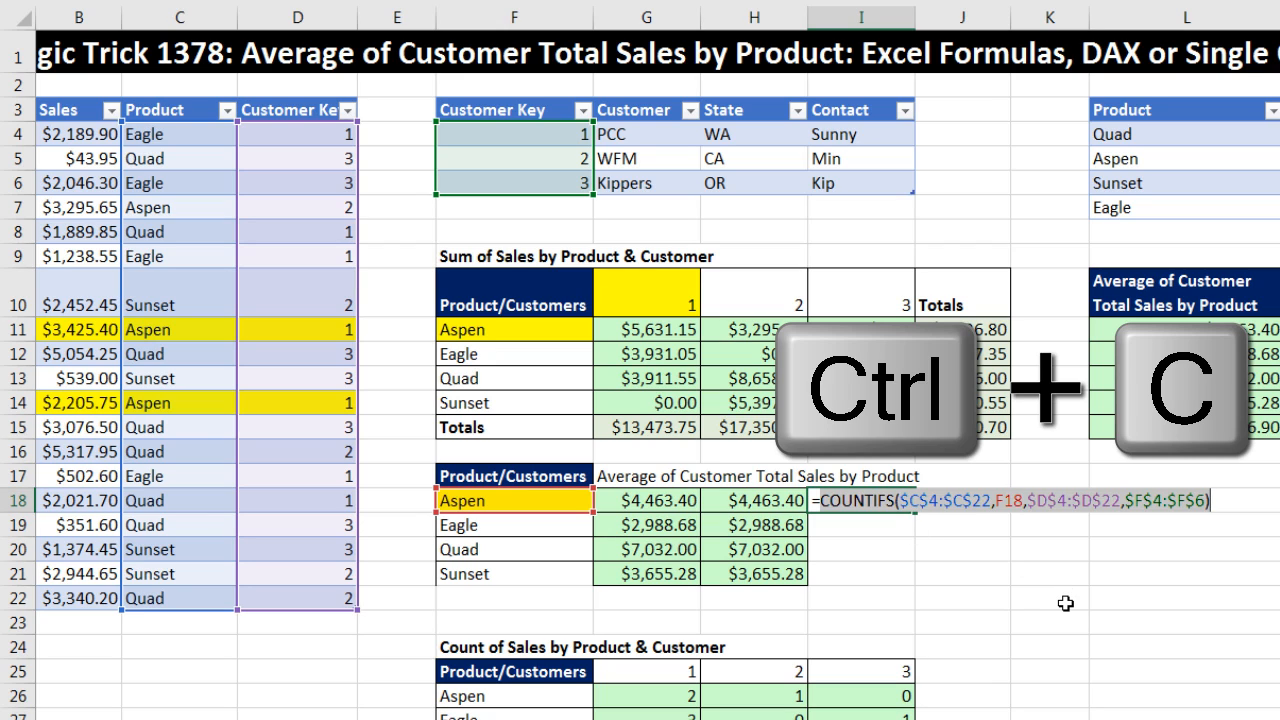
key("Escape")
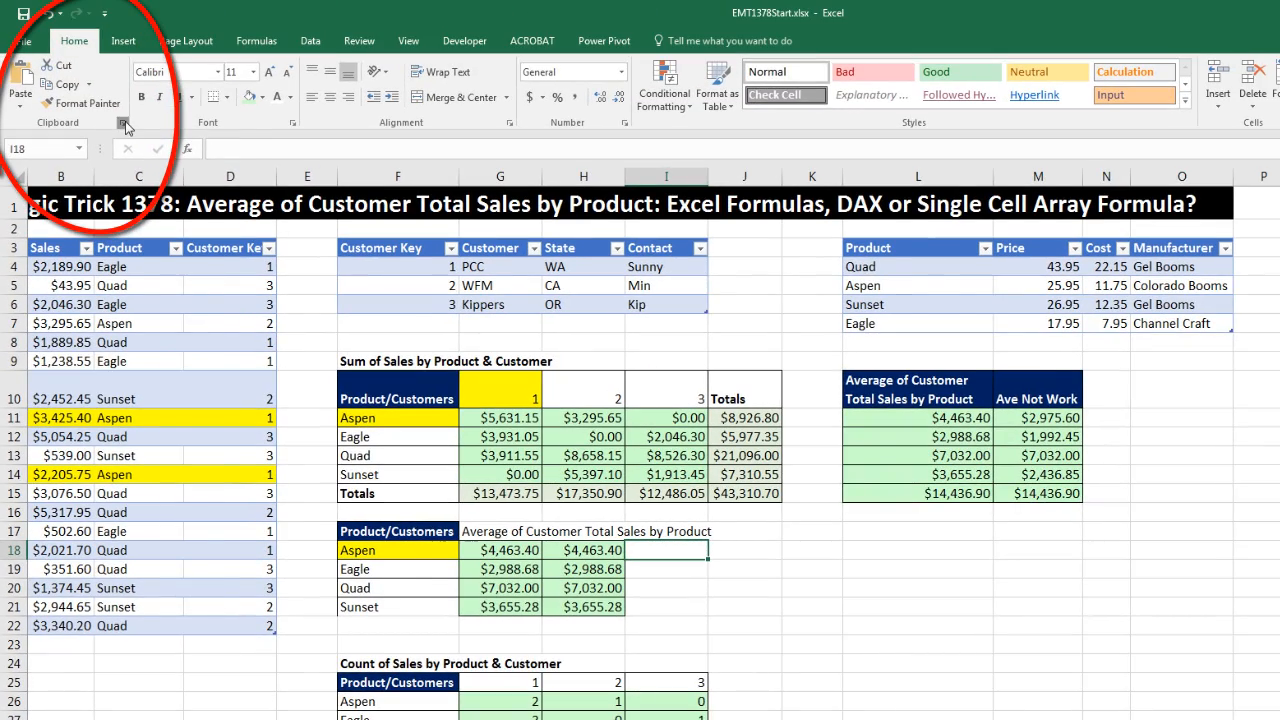
Step: Show the Office clipboard, copy the H18 formula text without its equal sign, and re-enter H18 as an array formula
left_click(128, 93)
left_click(86, 279)
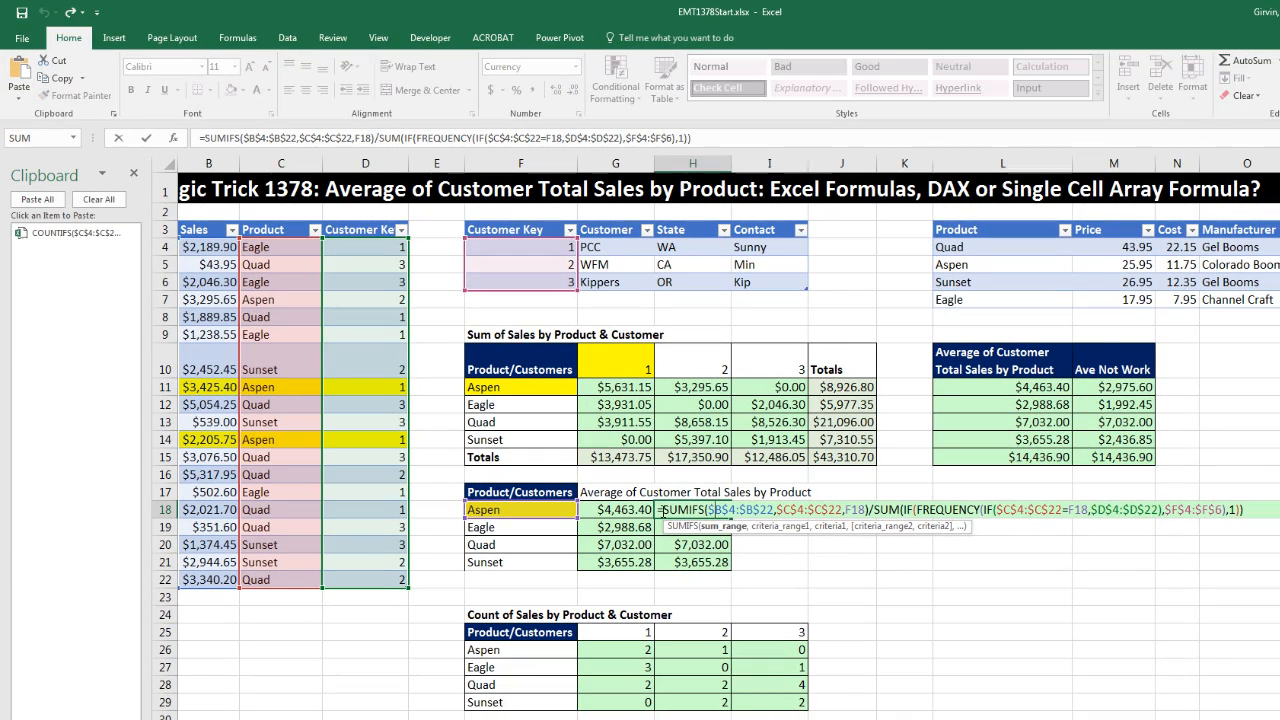
left_click_drag(660, 510, 931, 523)
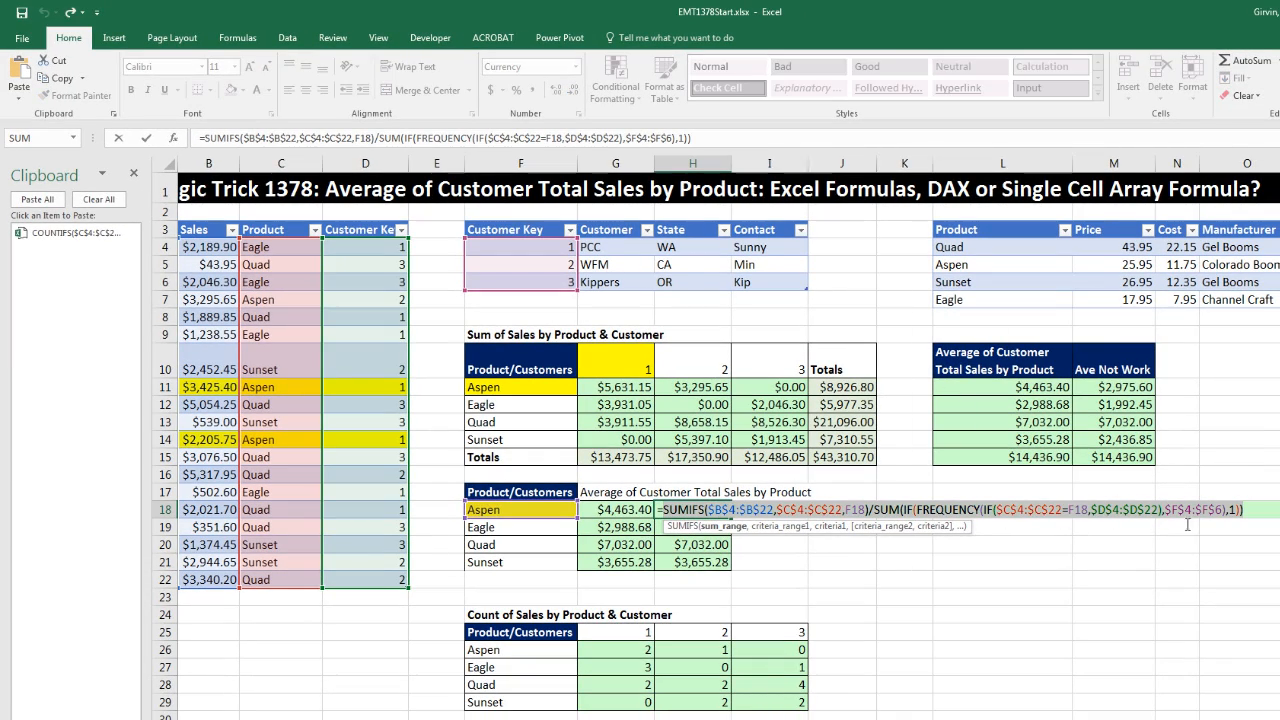
key("ctrl+c")
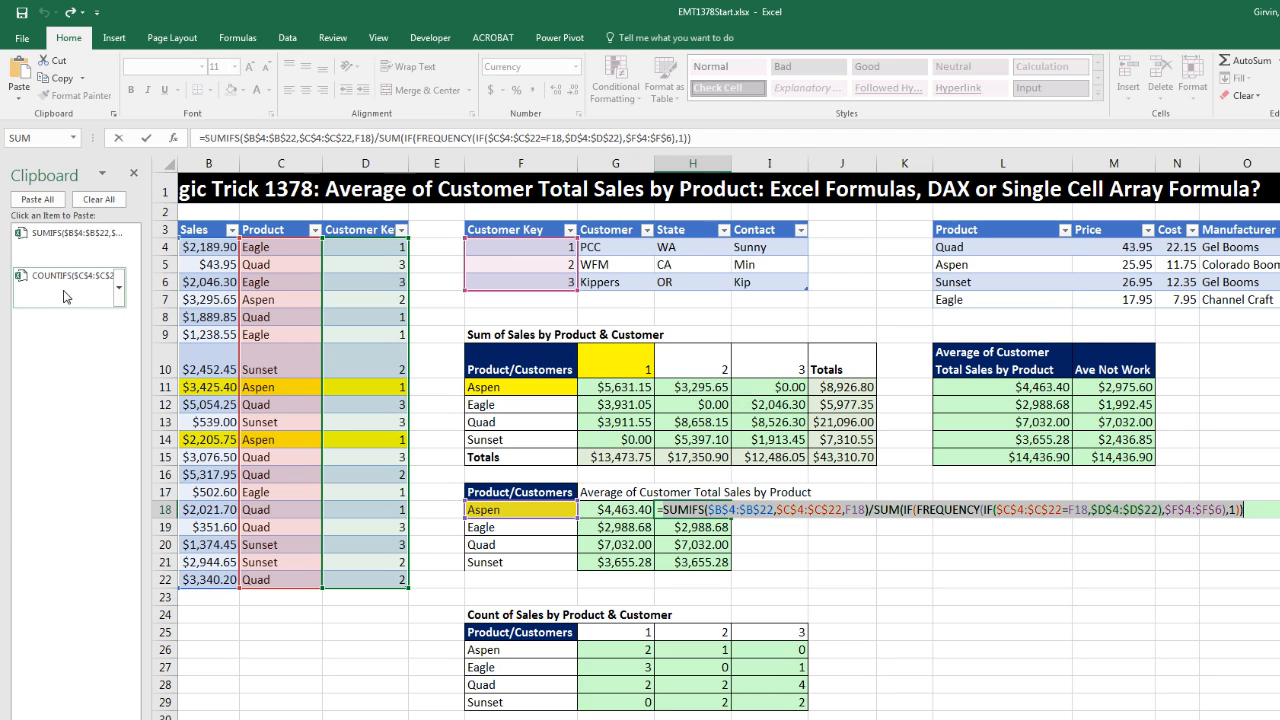
key("ctrl+shift+Return")
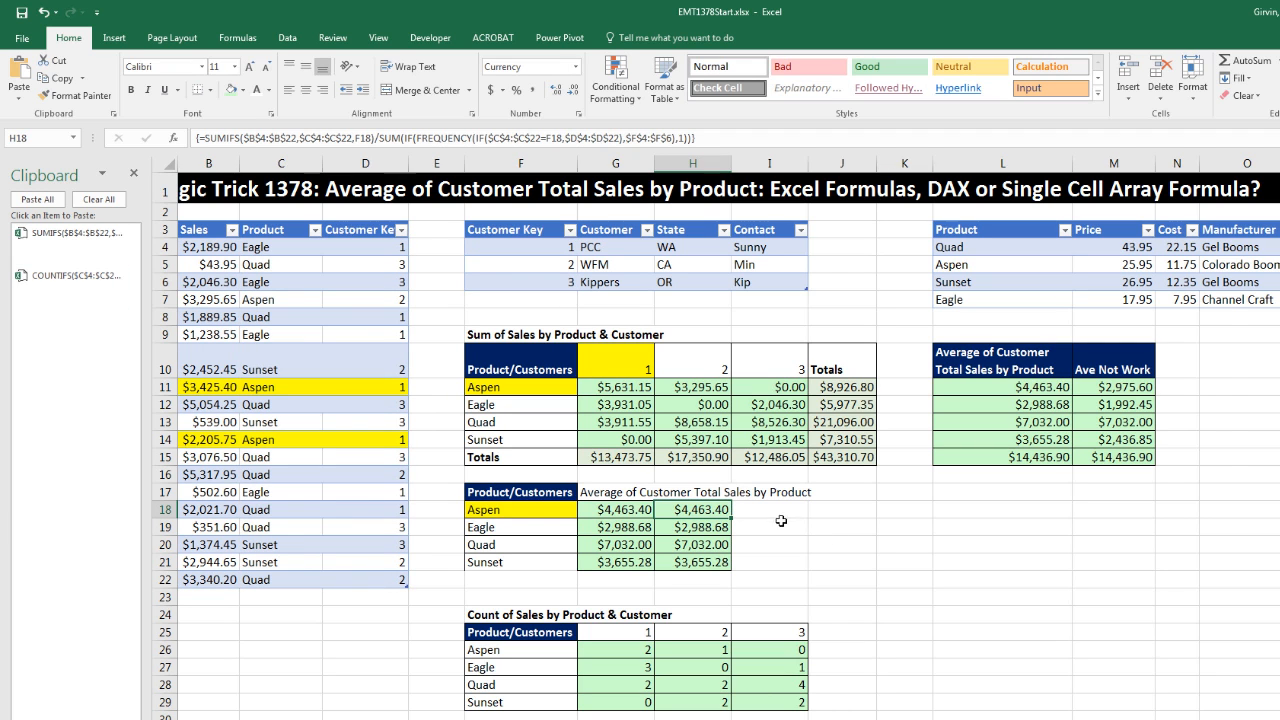
Step: Start a formula in I18 with an equal sign and paste the collected SUMIFS/SUM(IF(FREQUENCY)) text after it
left_click(761, 512)
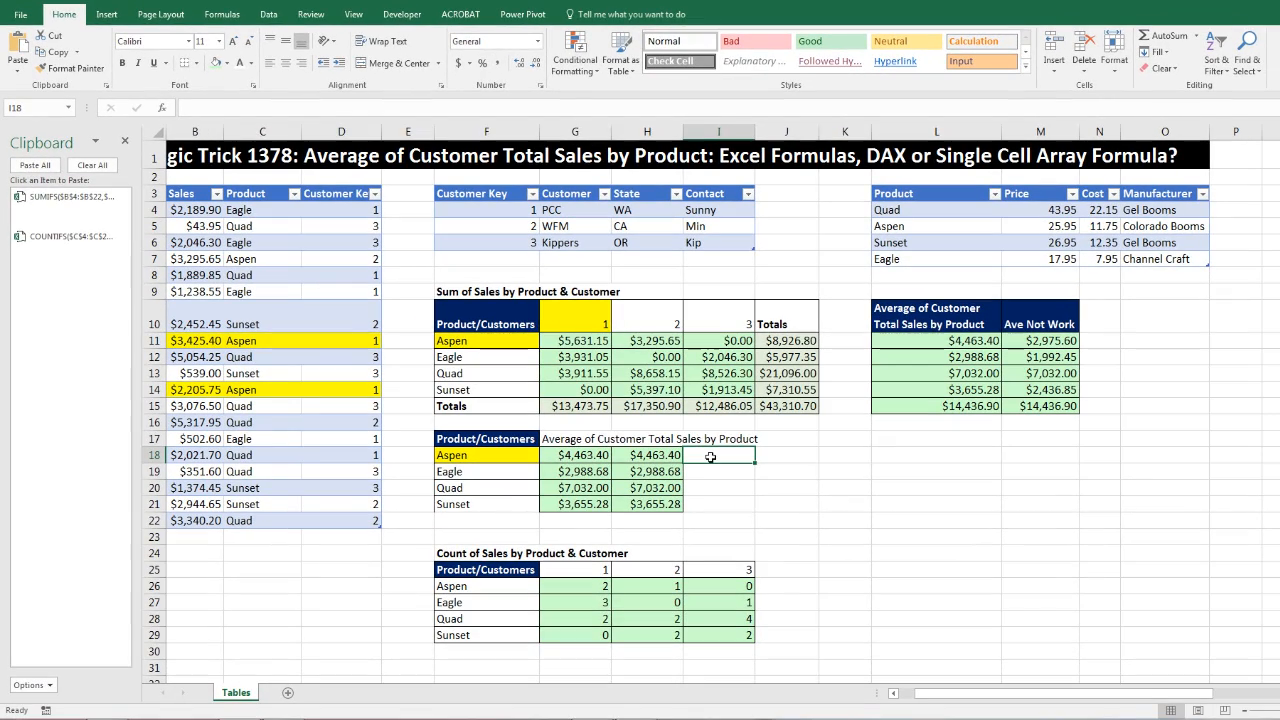
type("=")
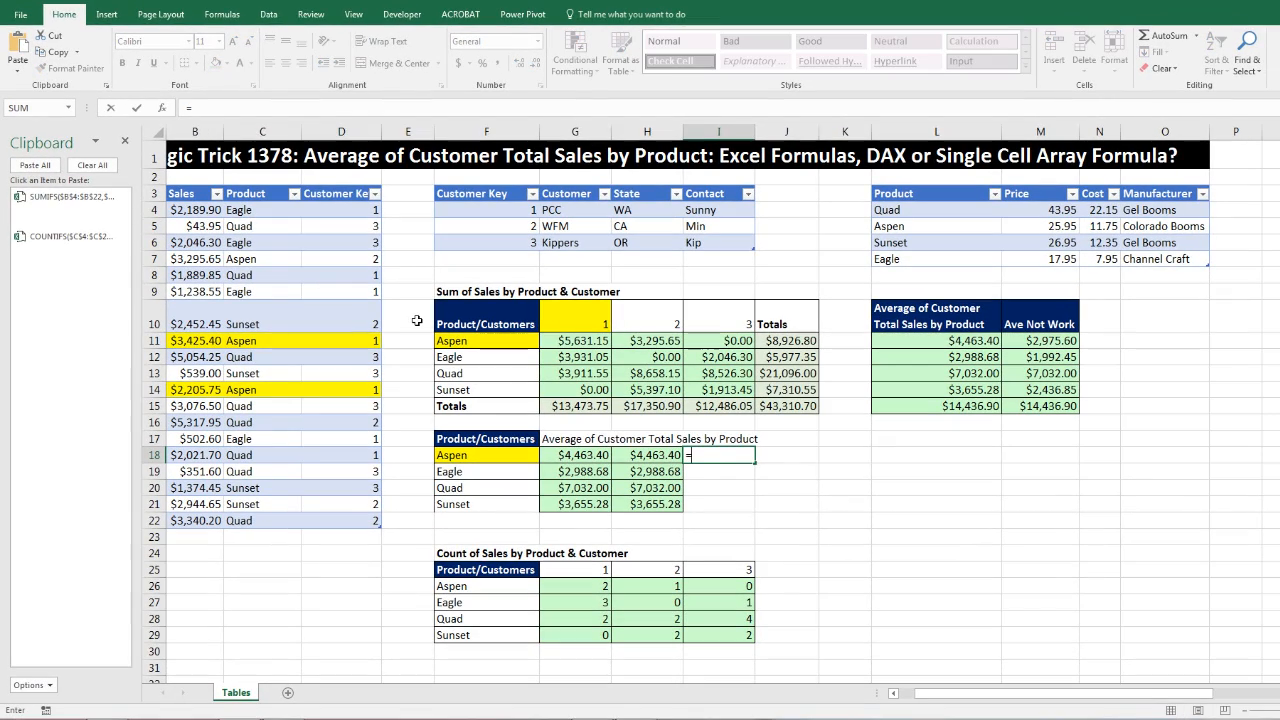
left_click(78, 213)
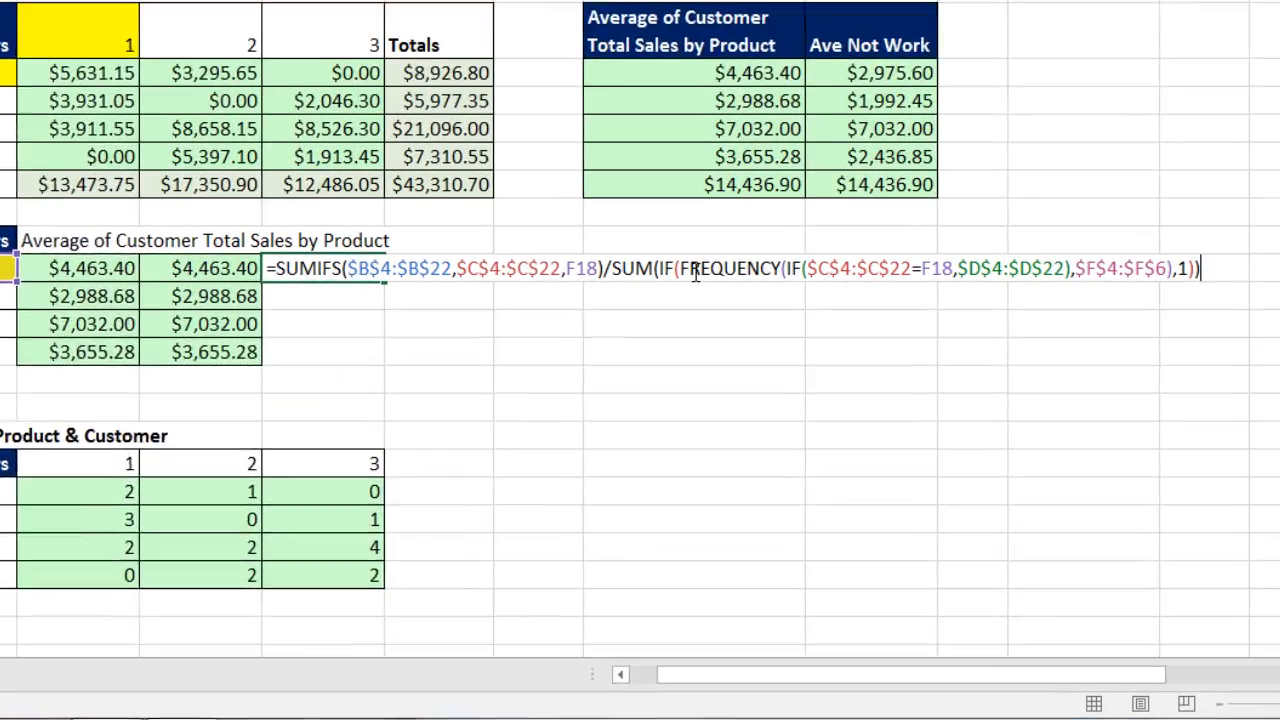
Step: Evaluate the FREQUENCY logical test of the IF in the I18 formula and restore its formula text
left_click(695, 270)
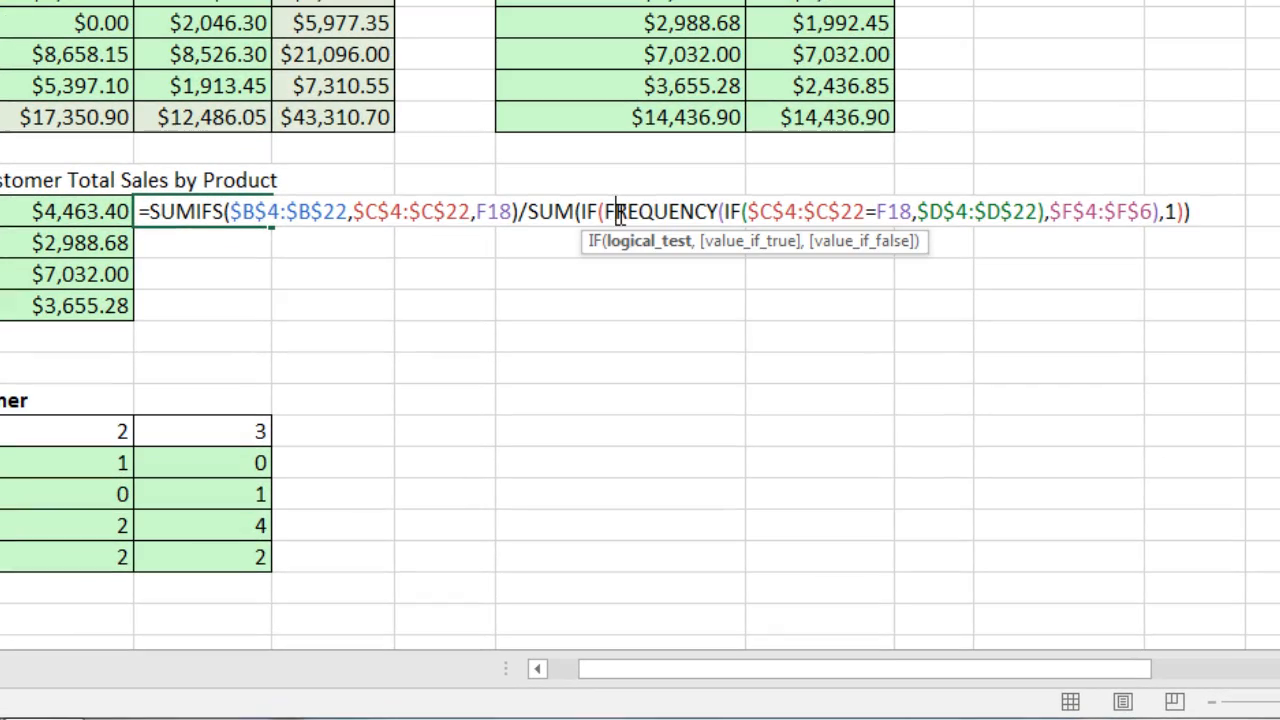
left_click(711, 303)
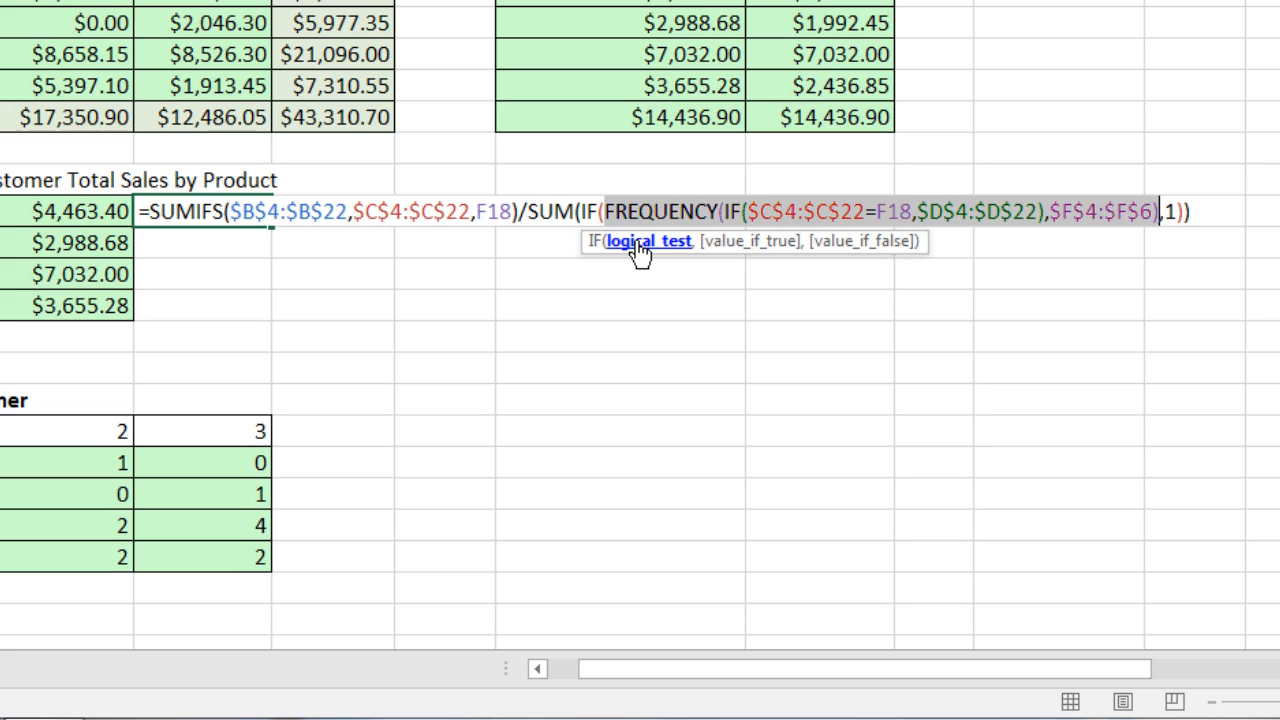
key("F9")
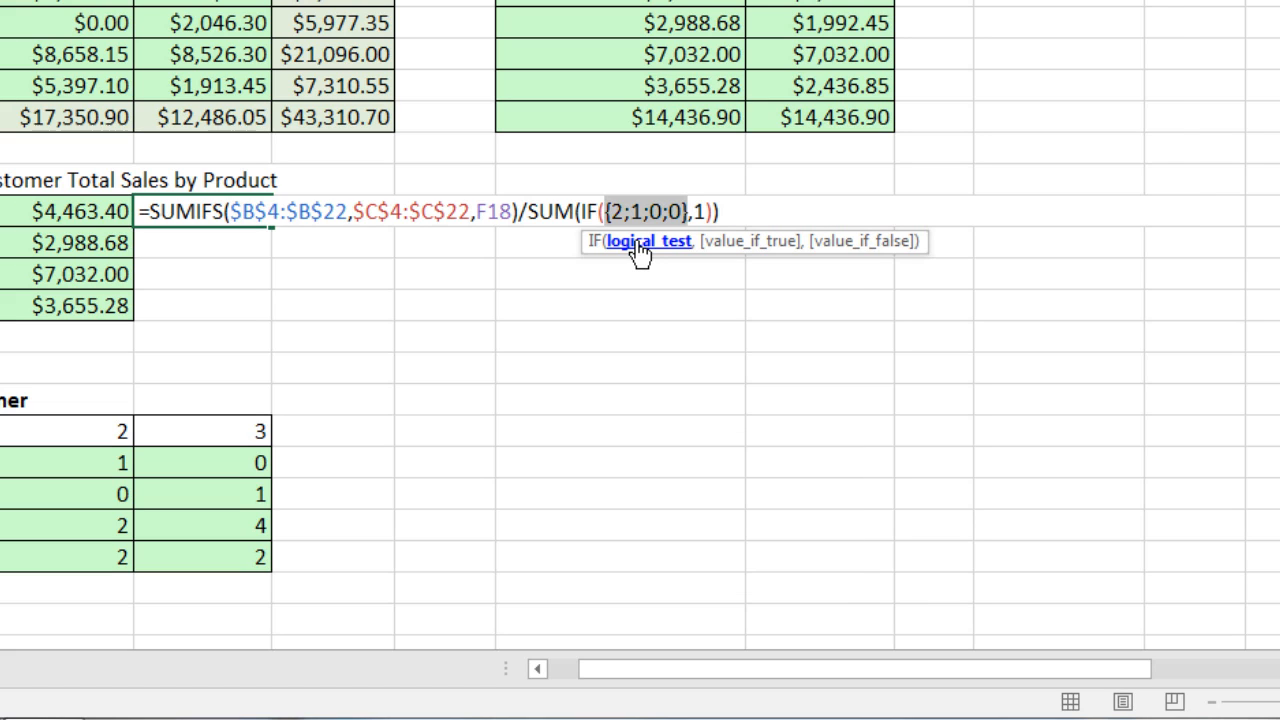
key("ctrl+z")
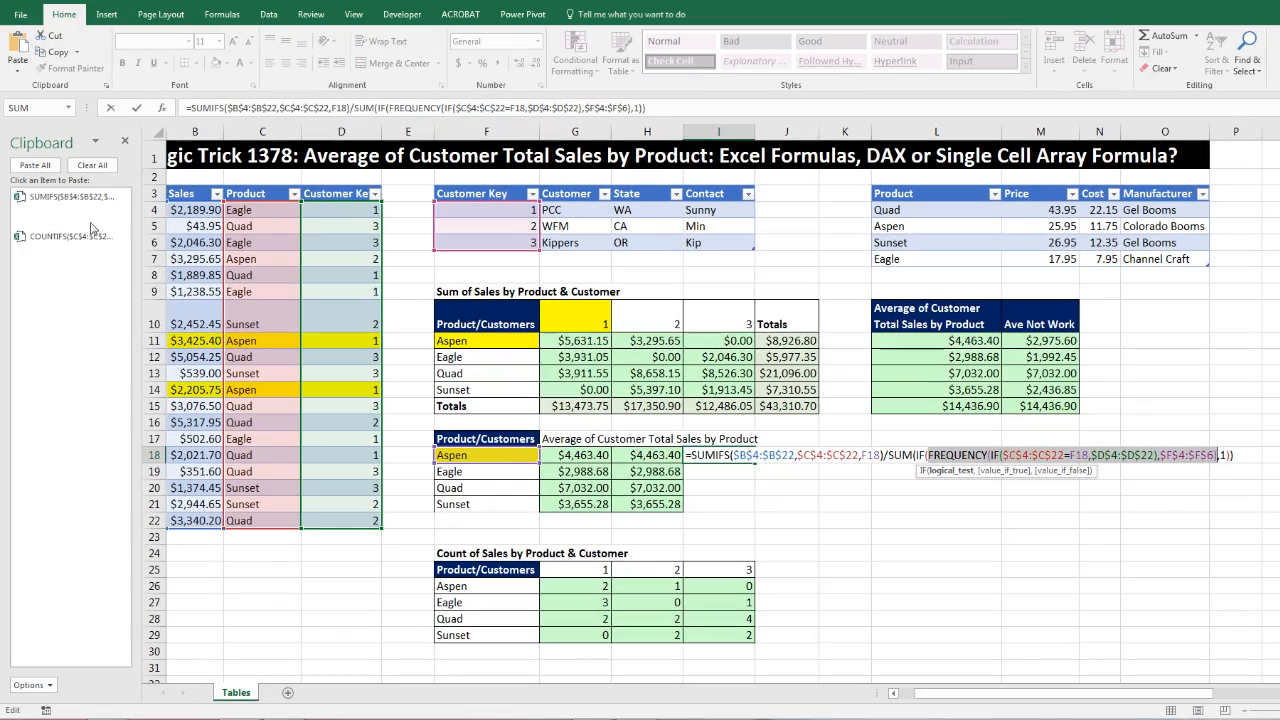
Step: Replace the FREQUENCY logical test with the collected COUNTIFS expression, evaluate it in place, and restore its formula text
left_click(58, 254)
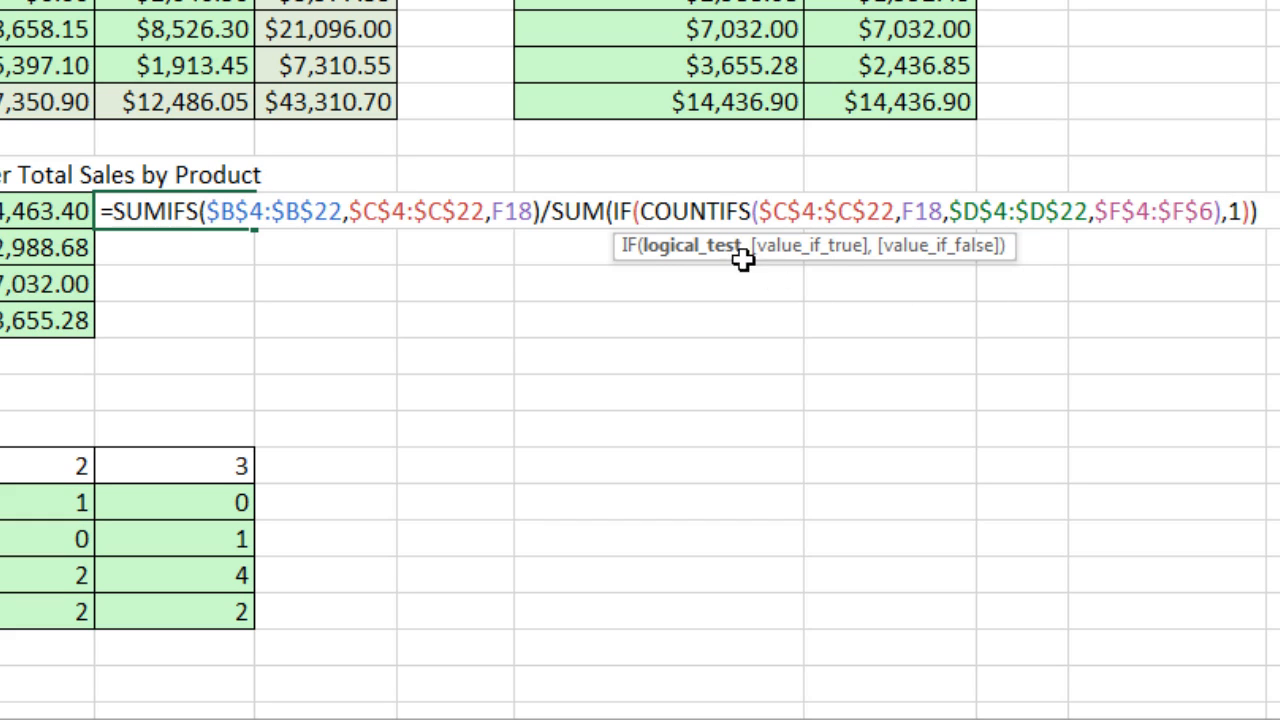
left_click(695, 263)
key("F9")
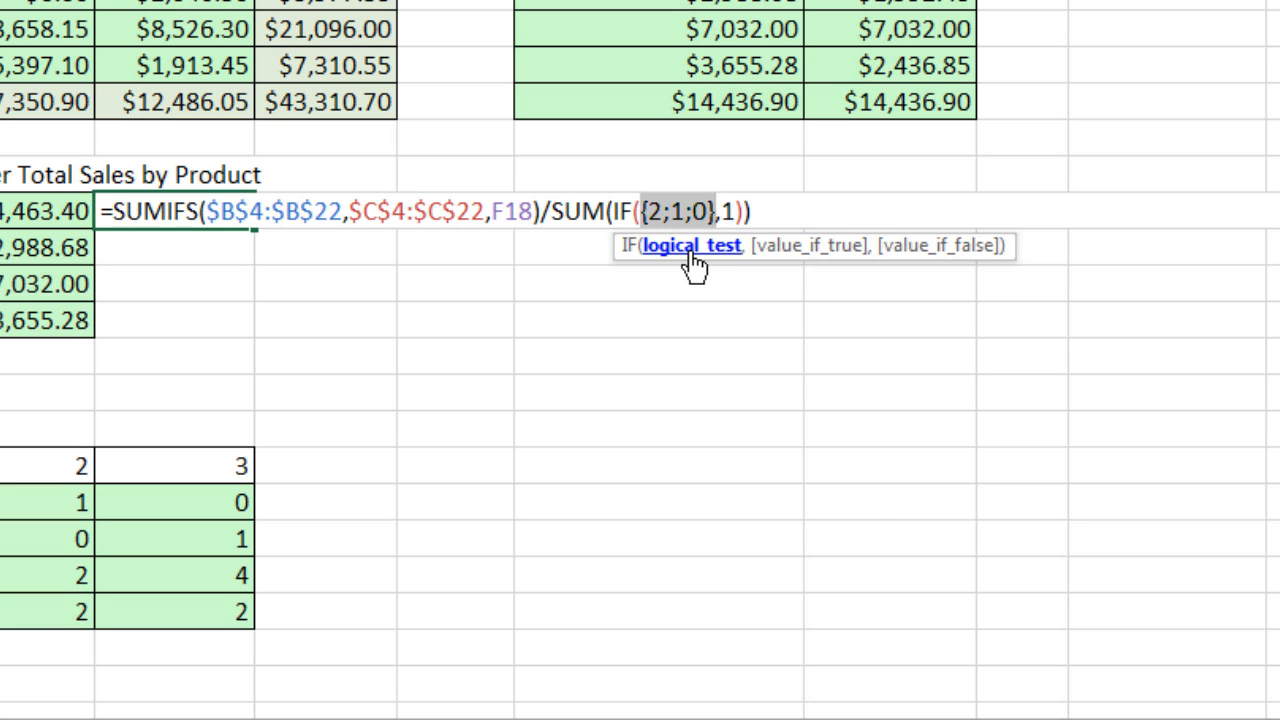
key("ctrl+z")
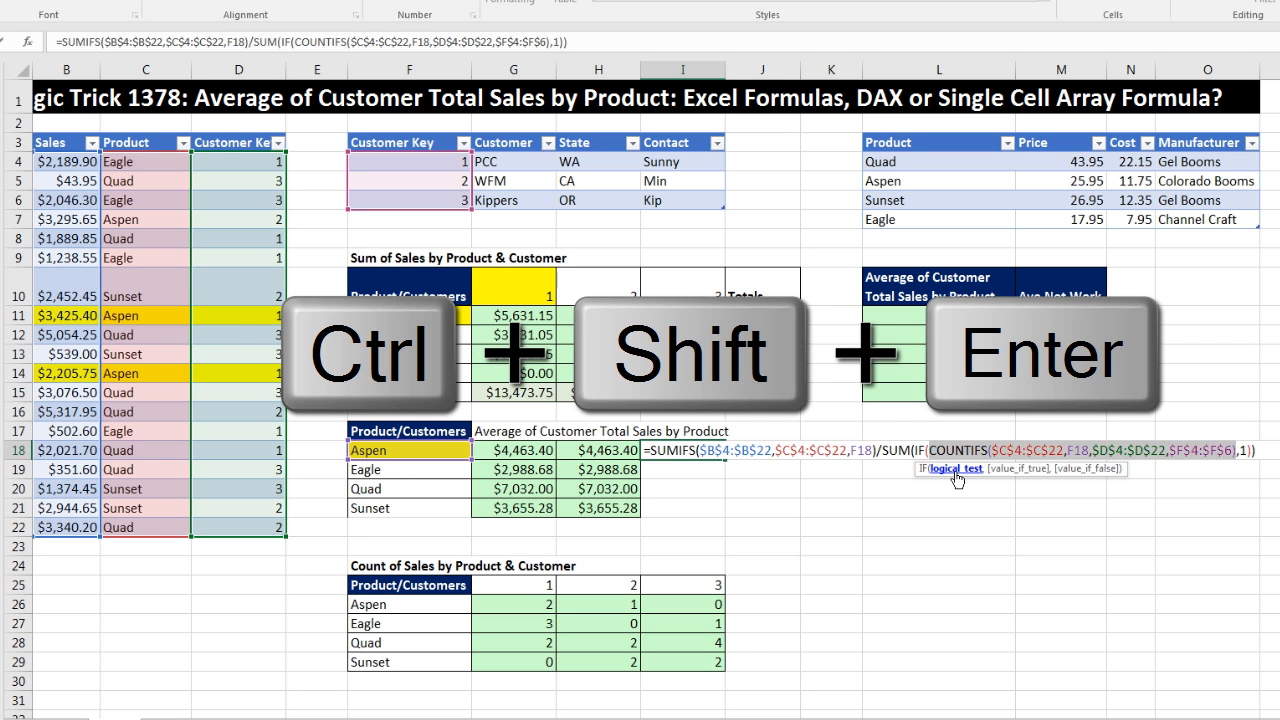
Step: Enter the I18 formula as an array formula and fill it down through I21
key("ctrl+shift+Return")
left_click_drag(726, 460, 726, 517)
Step: Copy the cell formatting of H18:H21 onto I18:I21 with Format Painter
left_click(614, 470)
left_click_drag(614, 470, 614, 508)
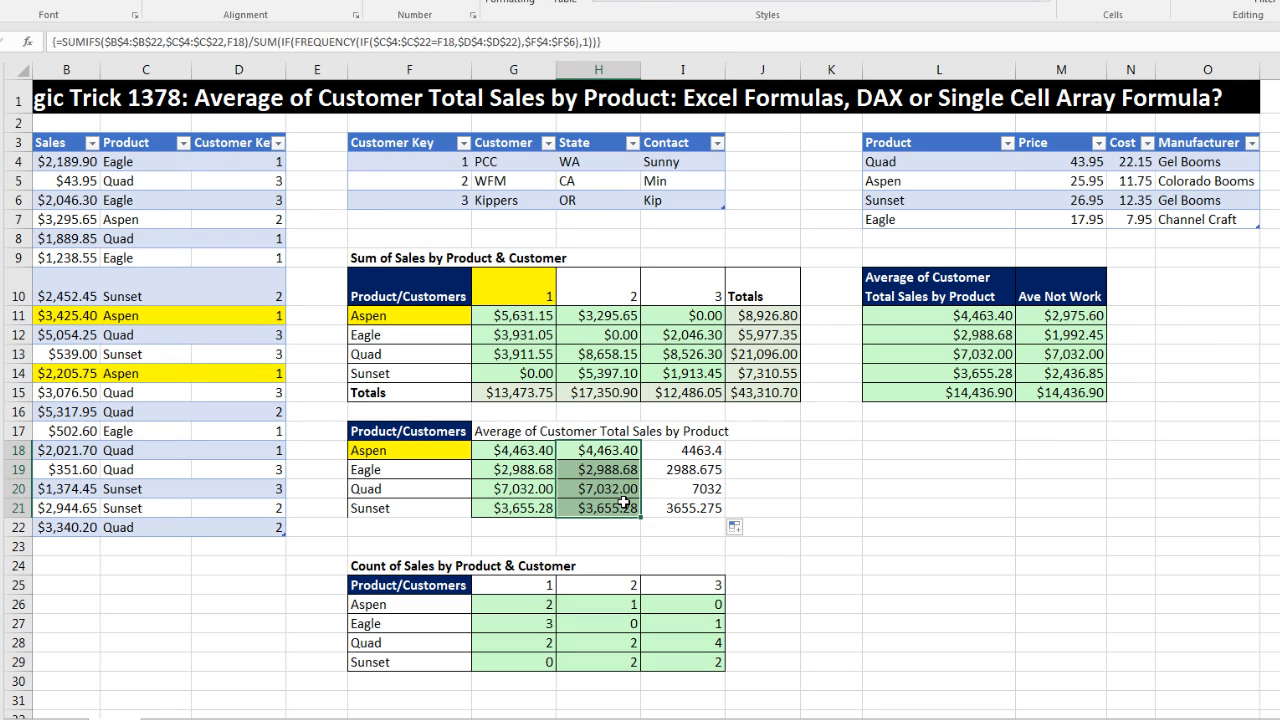
right_click(626, 510)
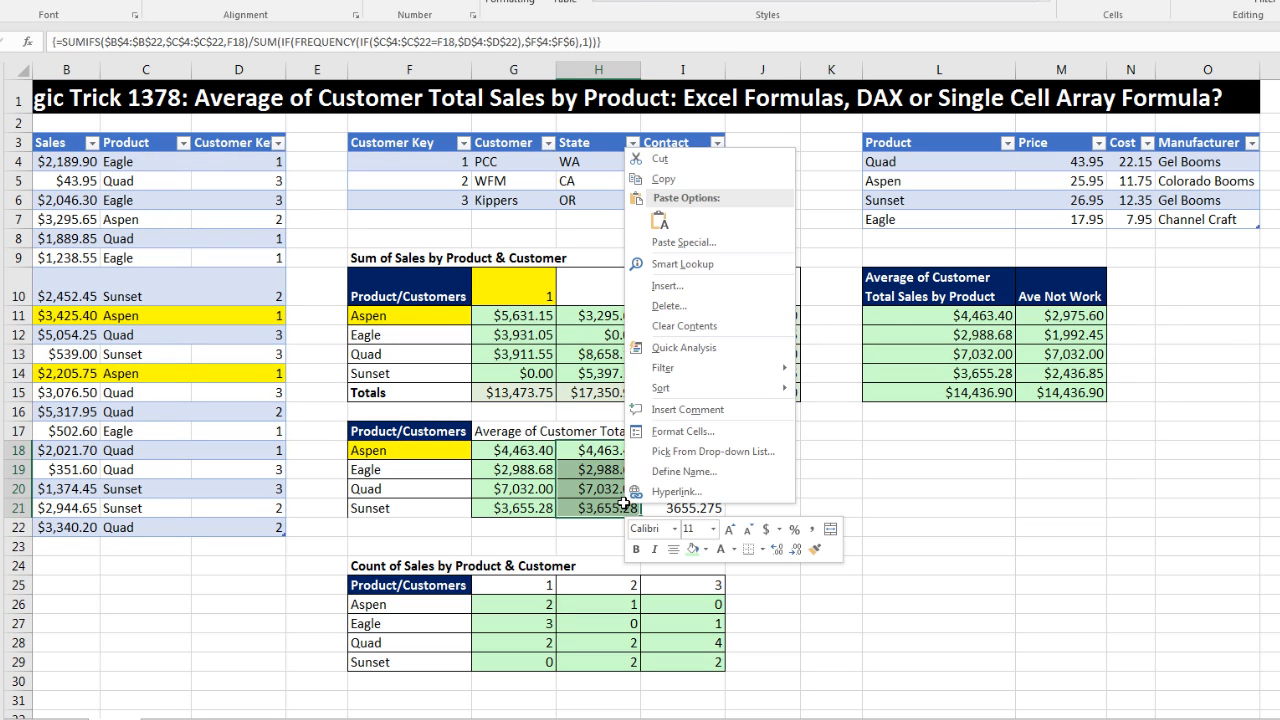
left_click(816, 551)
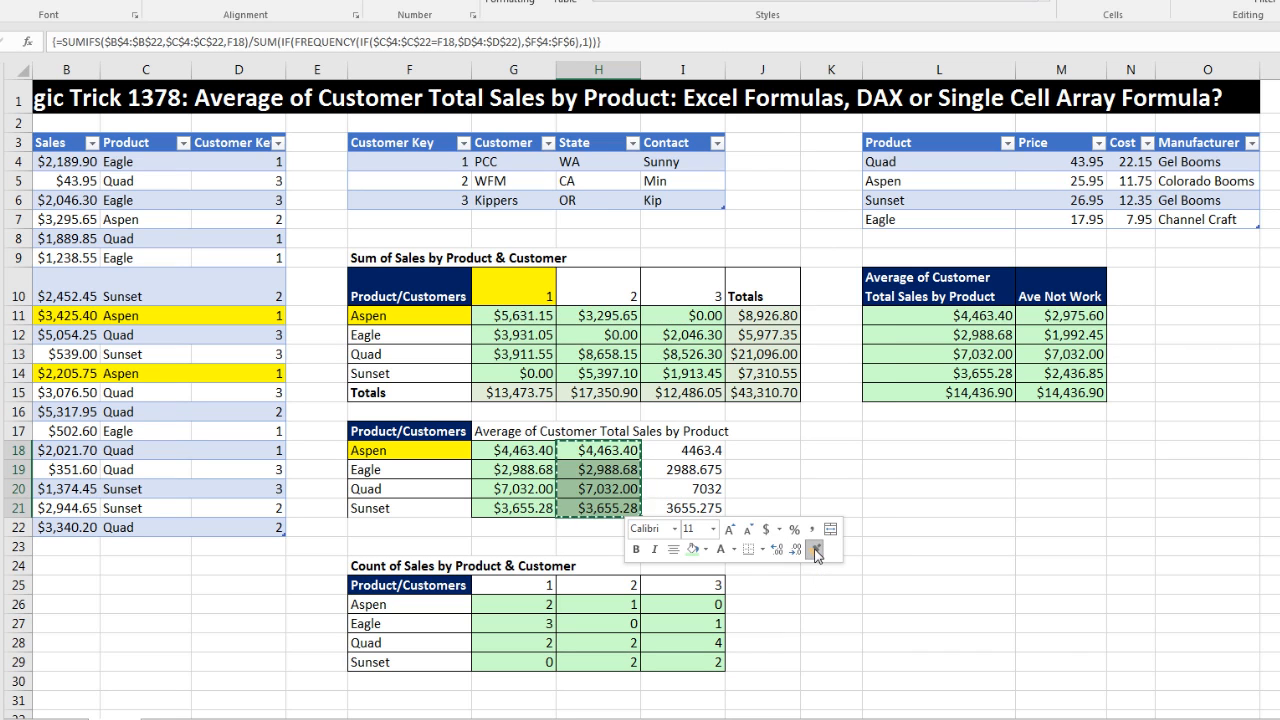
left_click(686, 455)
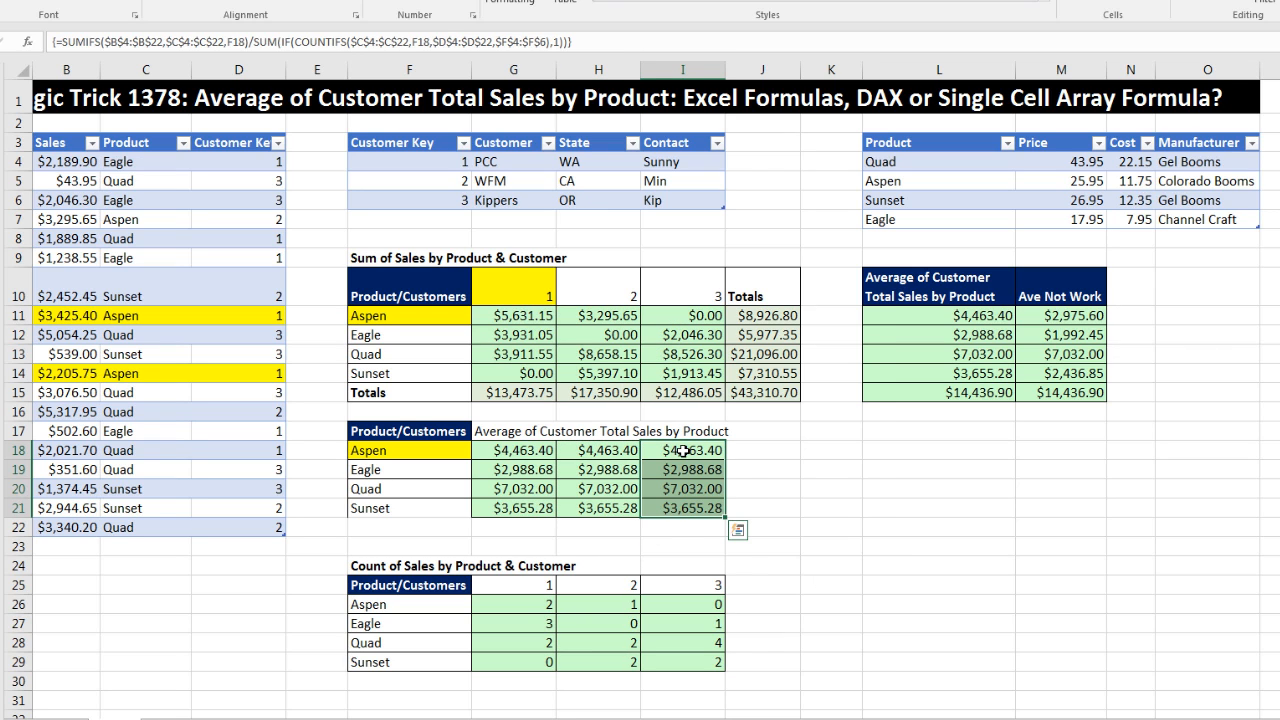
Step: Switch to the EMT1378-TimeArrayFormulas.xlsm workbook to examine the timing comparison of the three array formulas
left_click(492, 452)
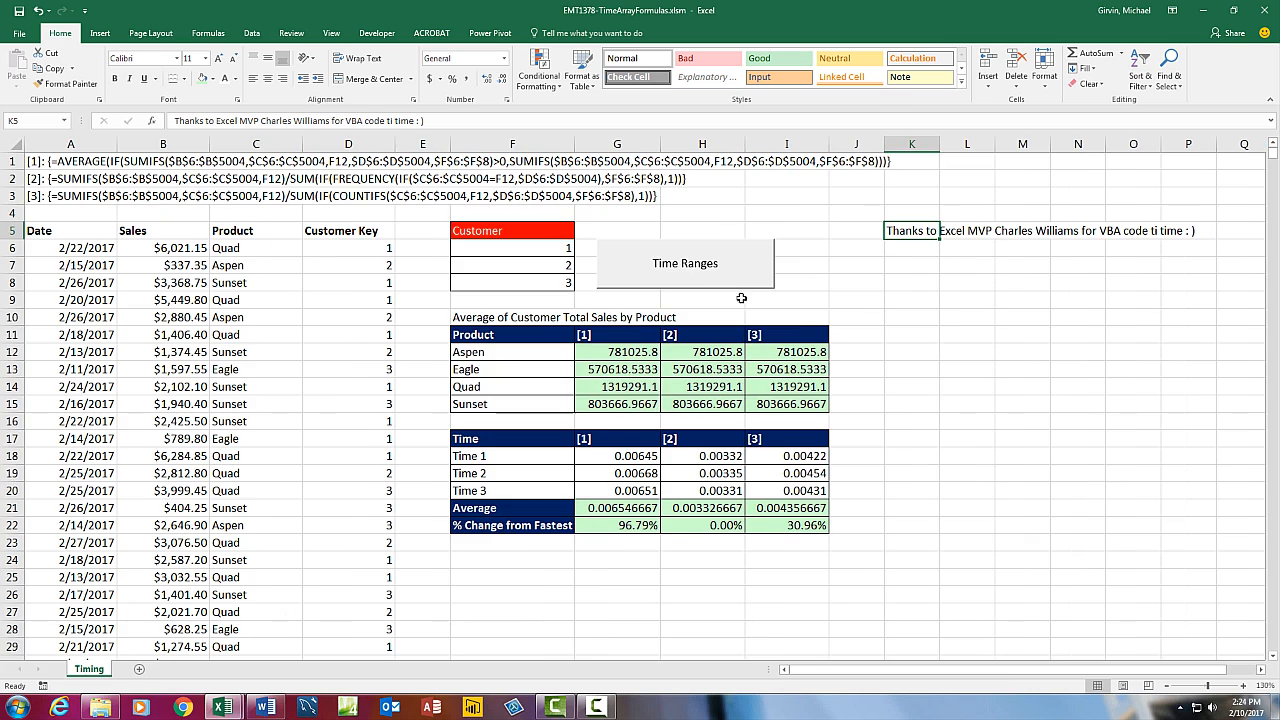
left_click(917, 252)
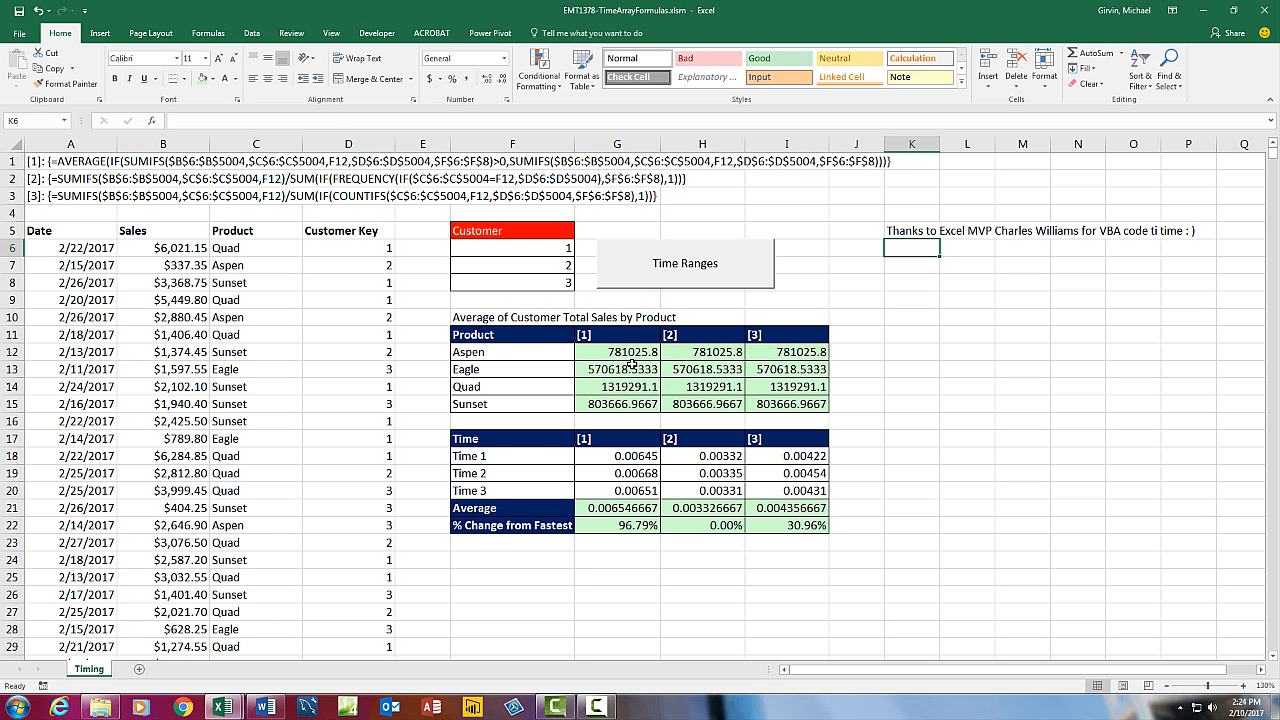
Step: Check how far the sales data extends down the Date column and return to its header
left_click(72, 251)
key("ctrl+Down")
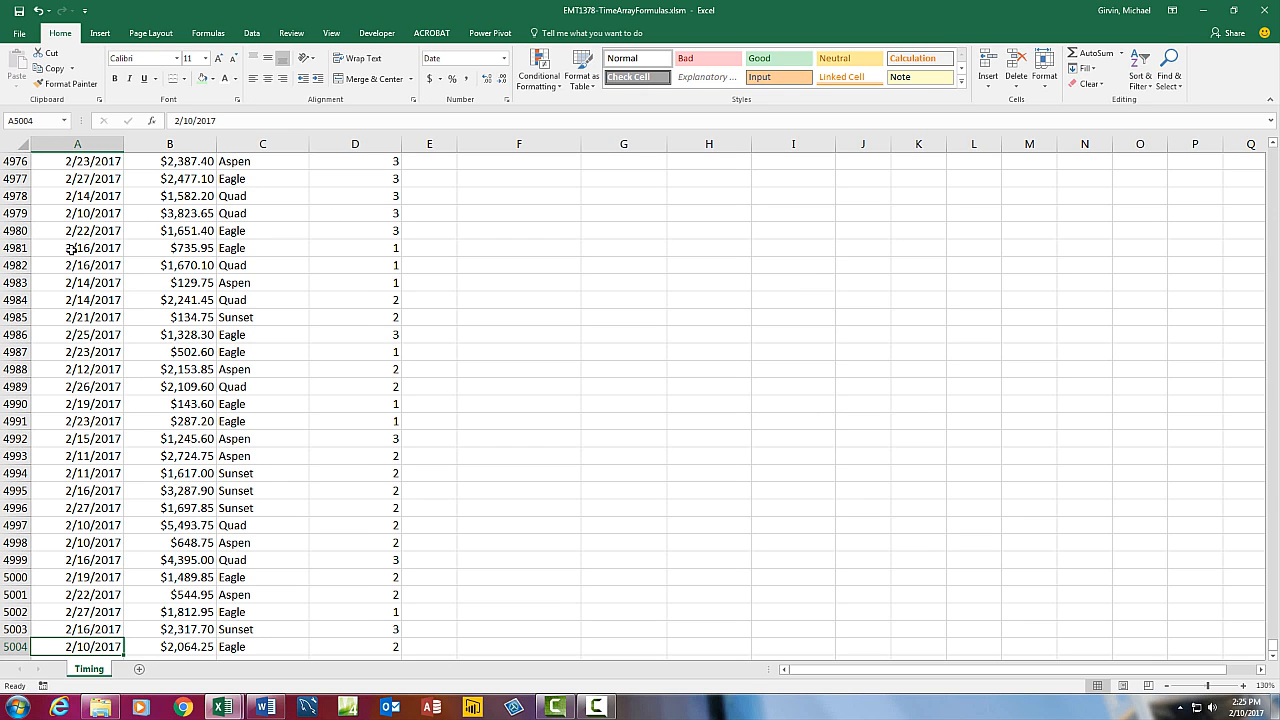
key("ctrl+Up")
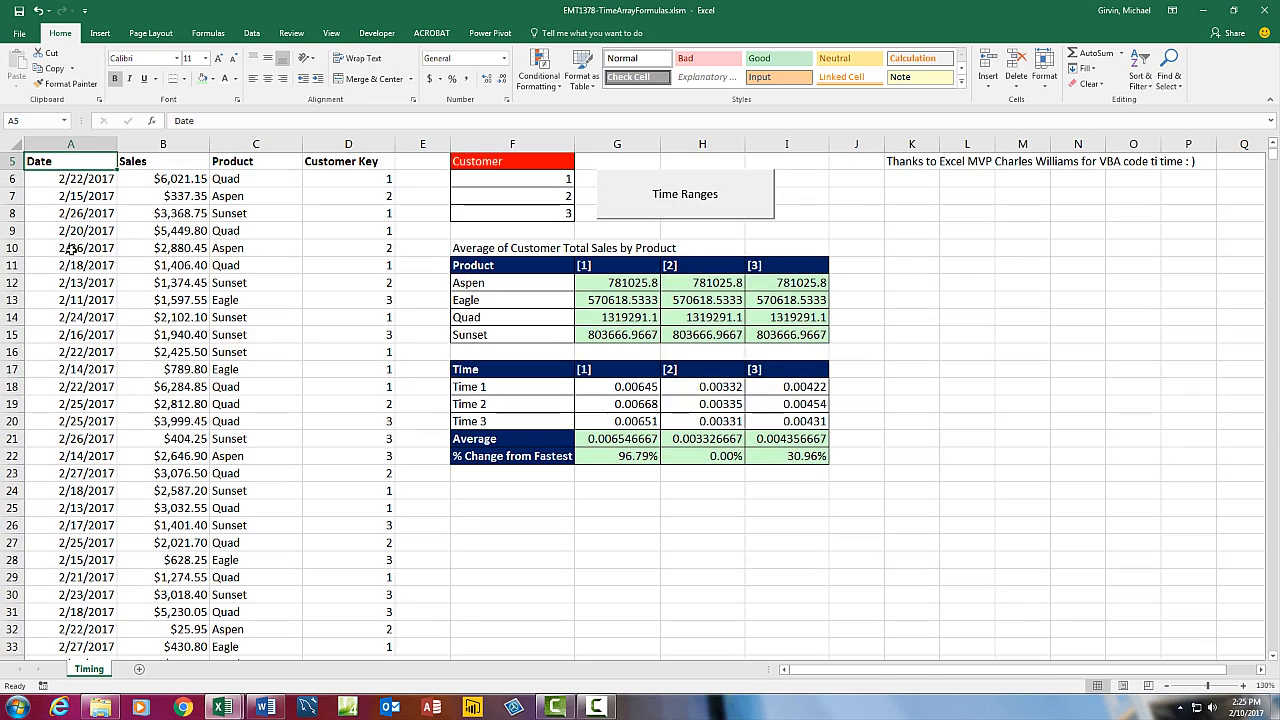
Step: Inspect the three array formulas for Aspen in G12, H12 and I12, leaving each one unchanged
double_click(603, 353)
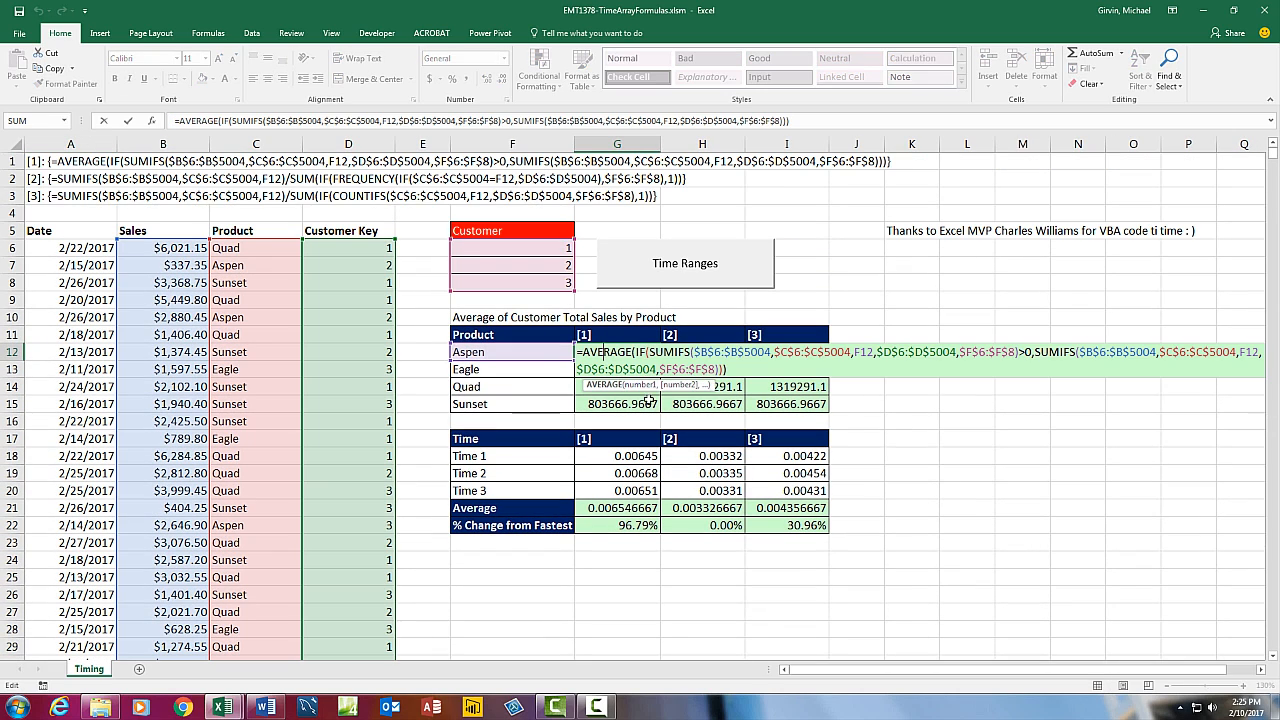
key("Escape")
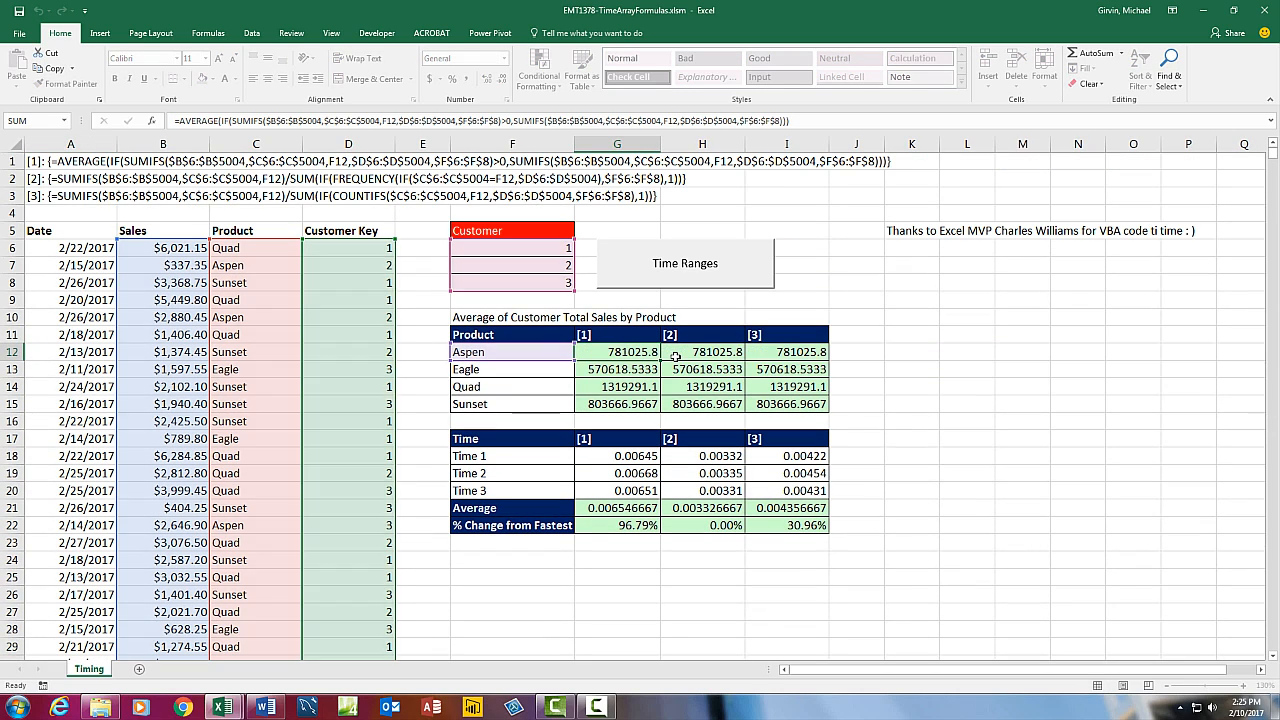
left_click(668, 357)
key("F2")
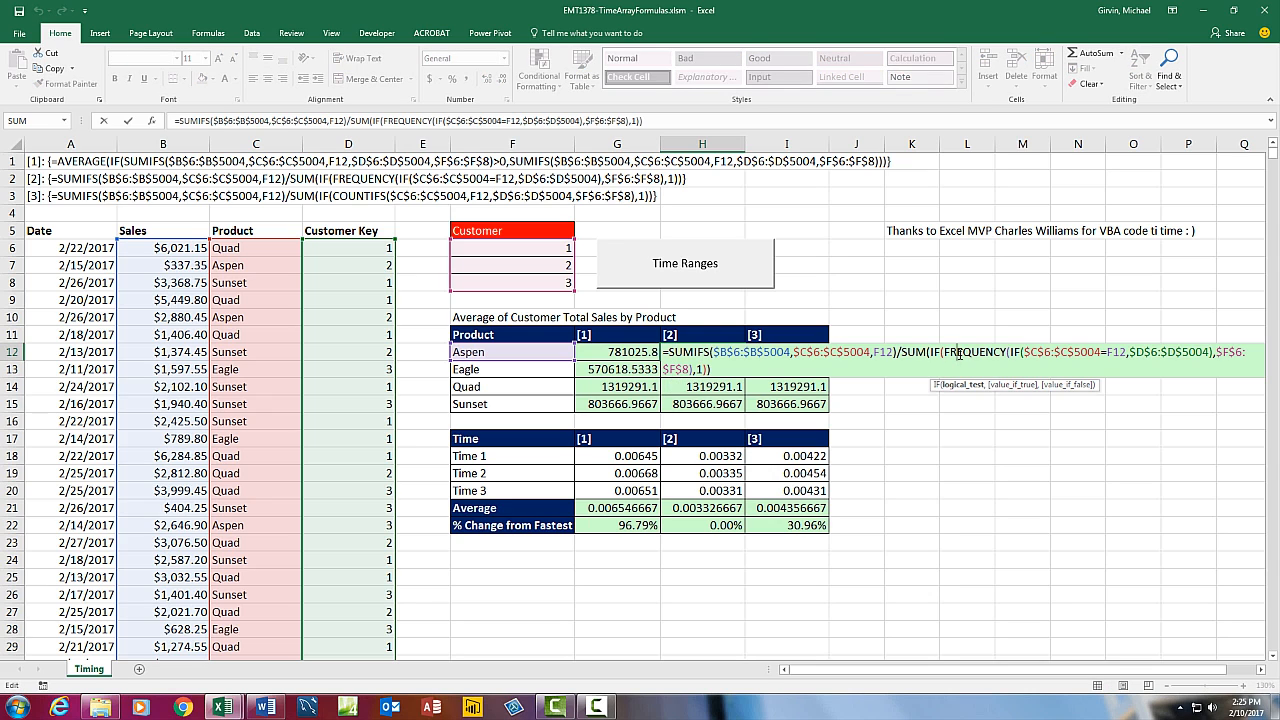
key("Escape")
left_click(793, 352)
key("F2")
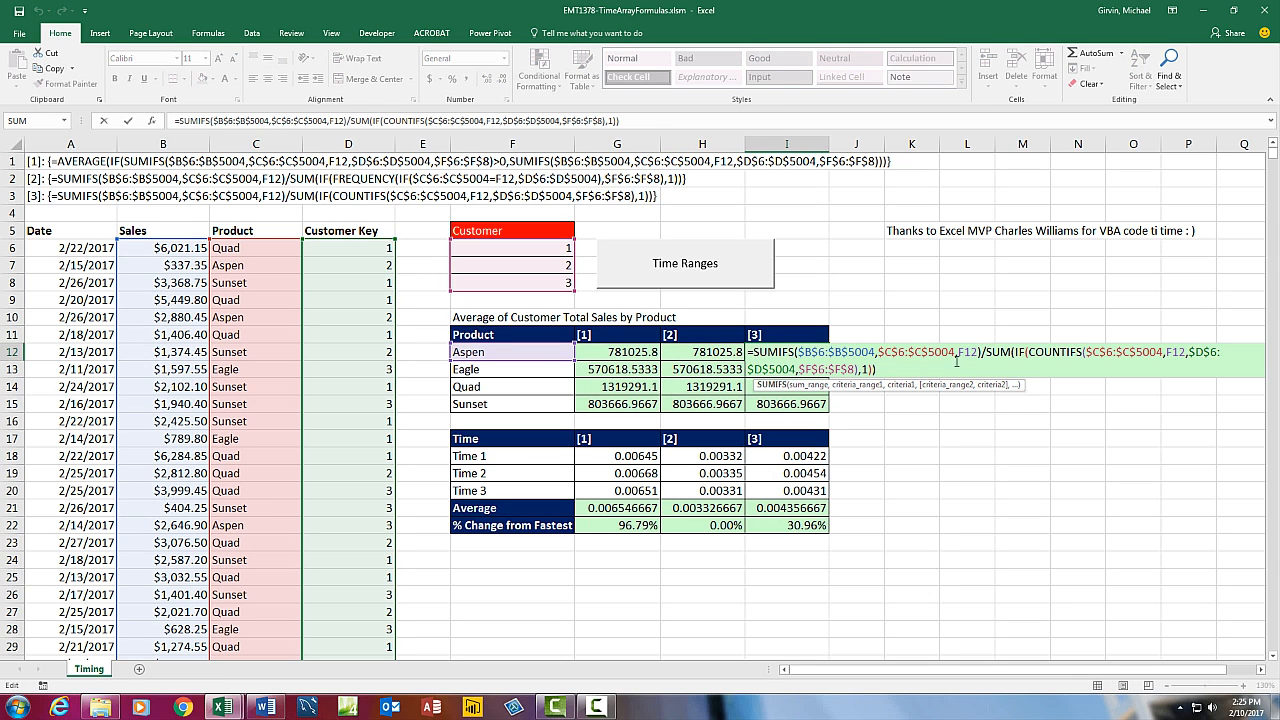
left_click(1048, 352)
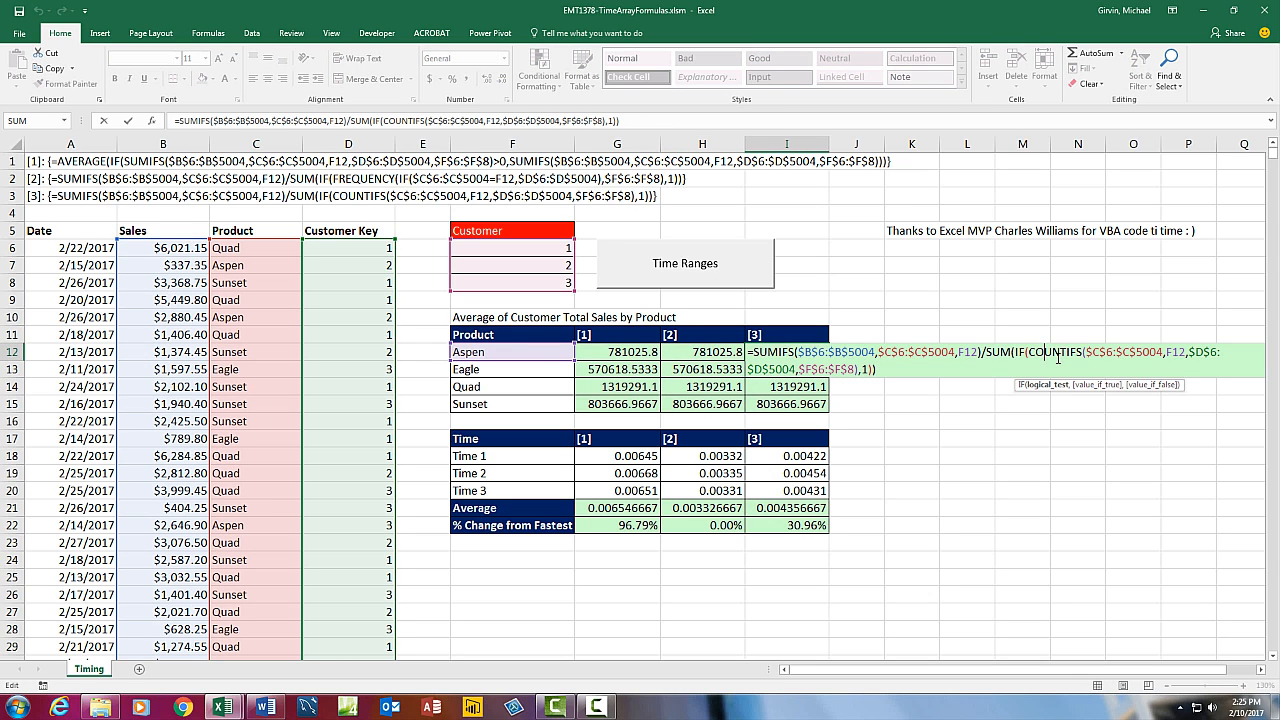
key("Escape")
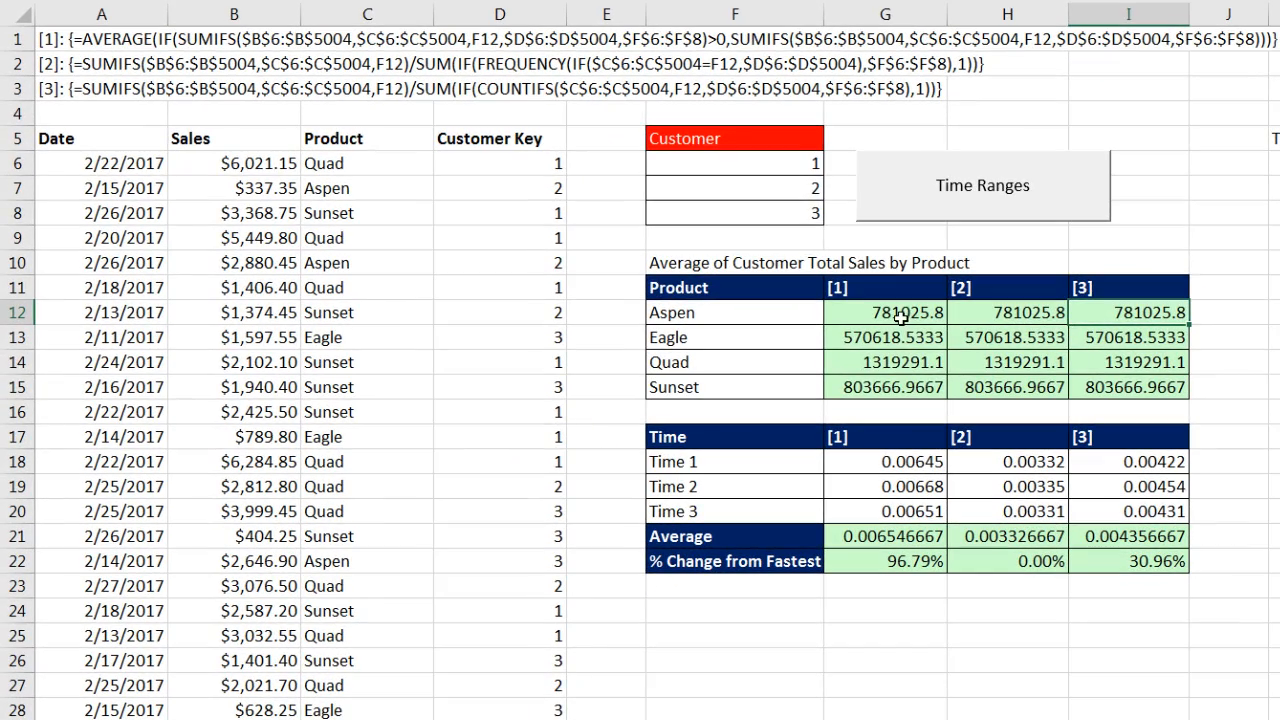
Step: Examine the three timing runs, their averages and the % Change from Fastest for each of the three formulas
left_click_drag(900, 316, 878, 392)
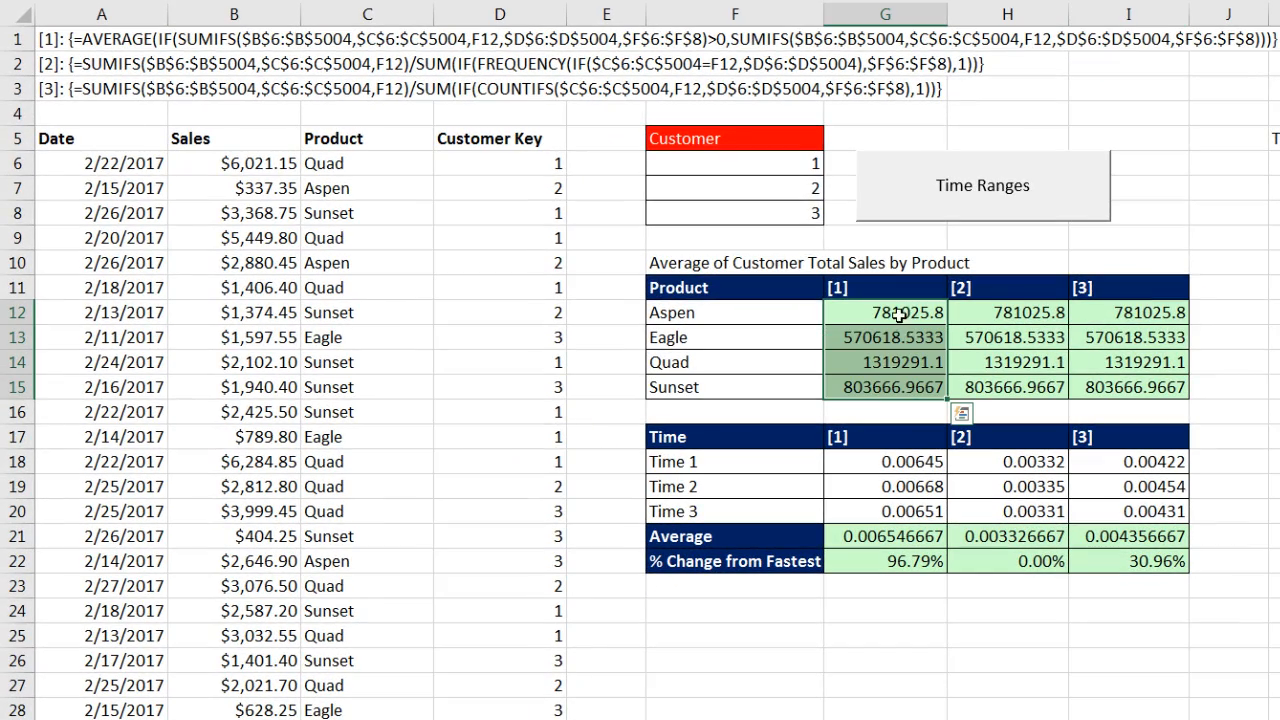
left_click(900, 463)
left_click(887, 489)
left_click(893, 510)
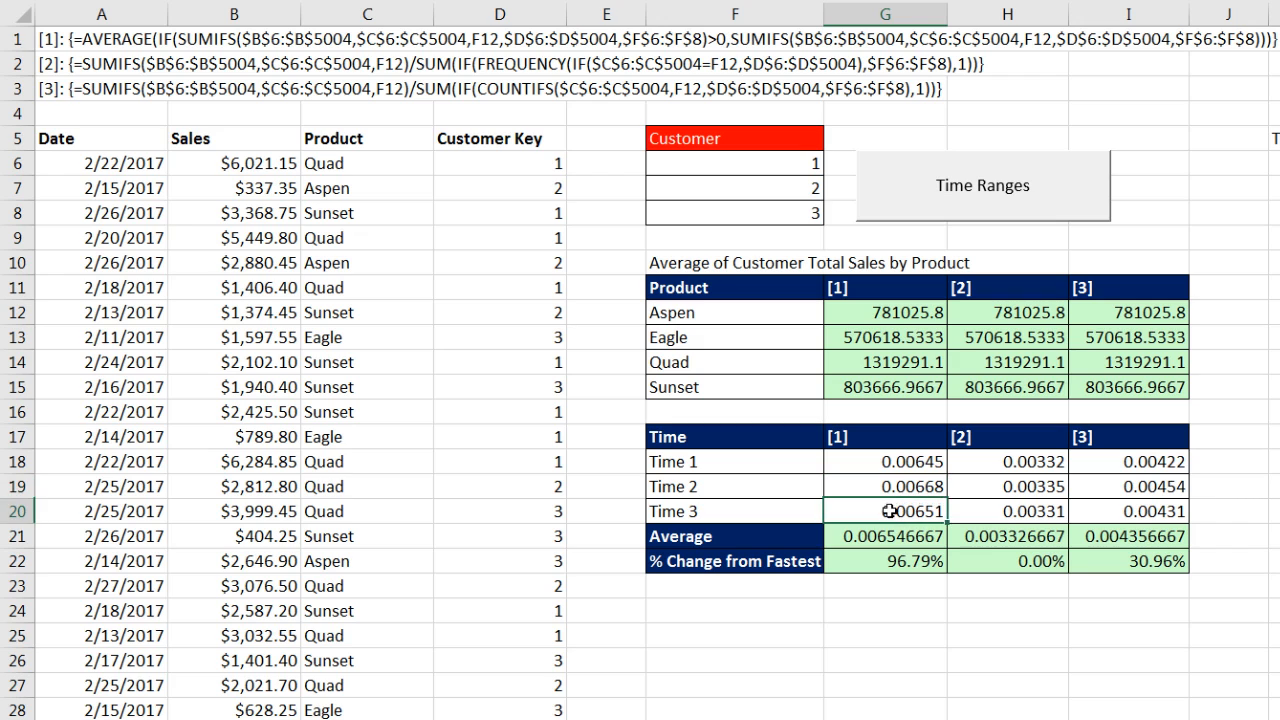
left_click(894, 536)
left_click_drag(1012, 468, 1015, 508)
left_click_drag(1118, 468, 1130, 510)
left_click(904, 536)
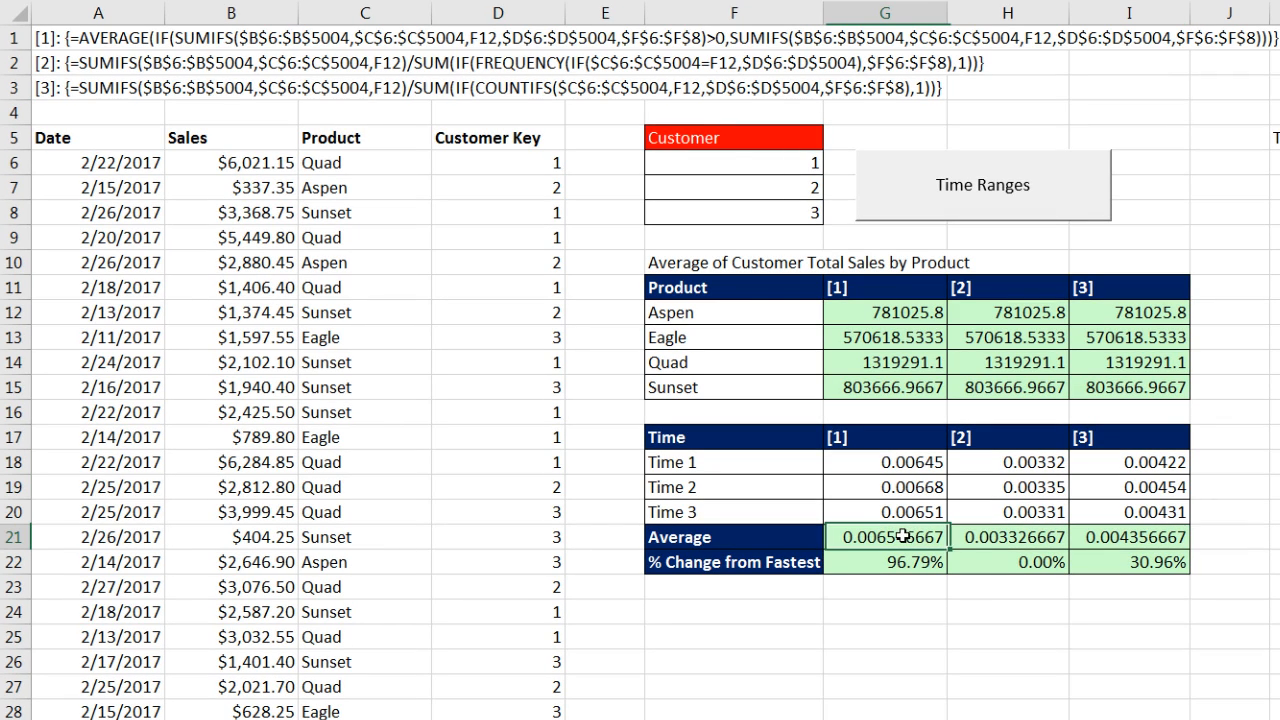
left_click(984, 537)
left_click(1128, 537)
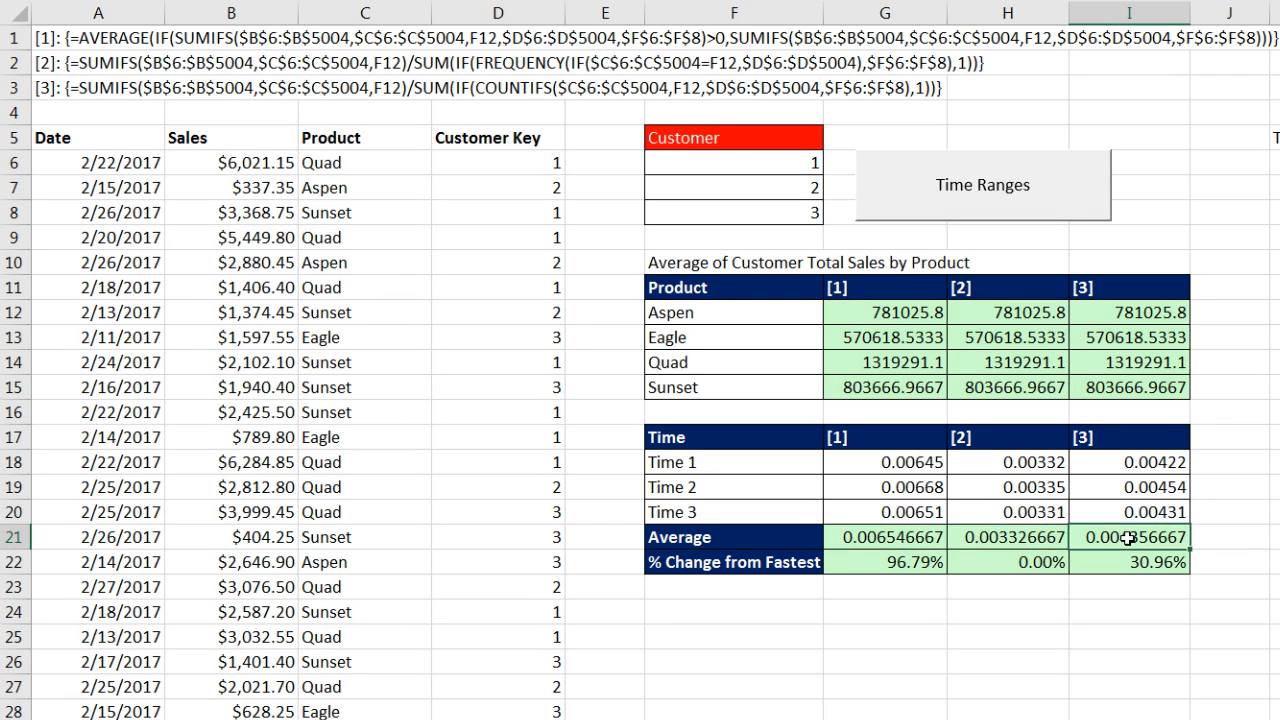
left_click(866, 563)
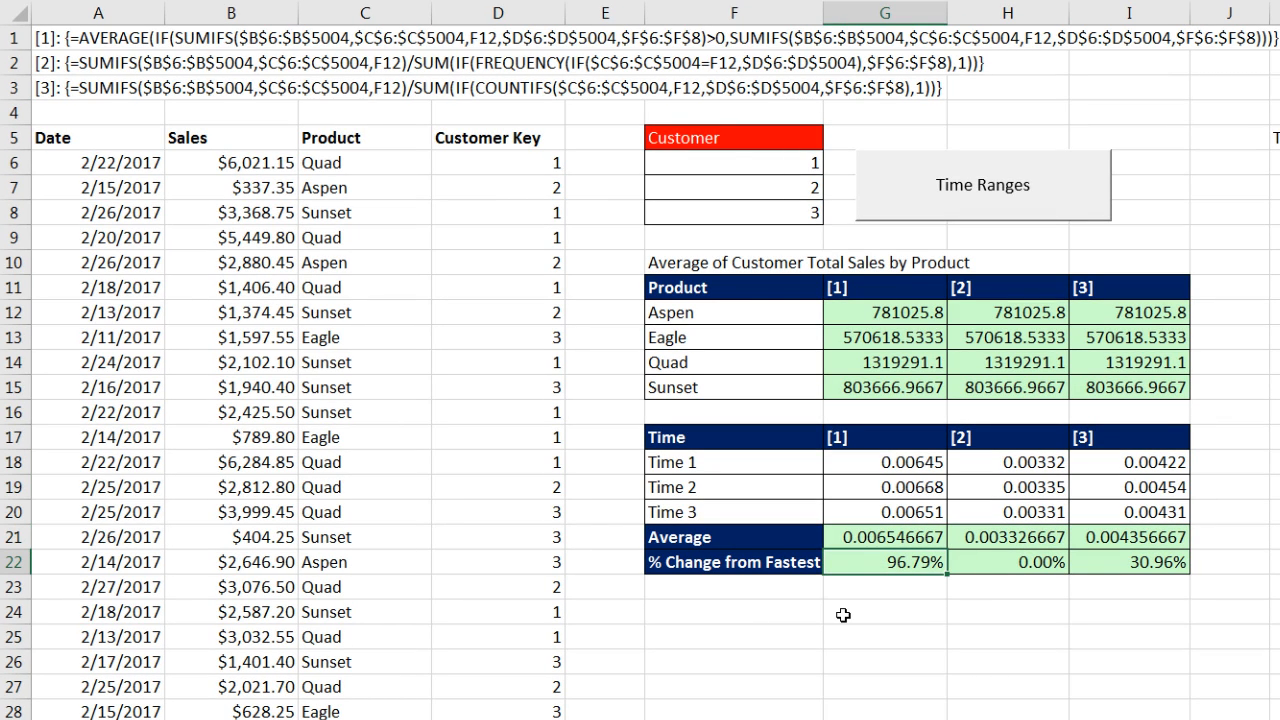
left_click(1010, 563)
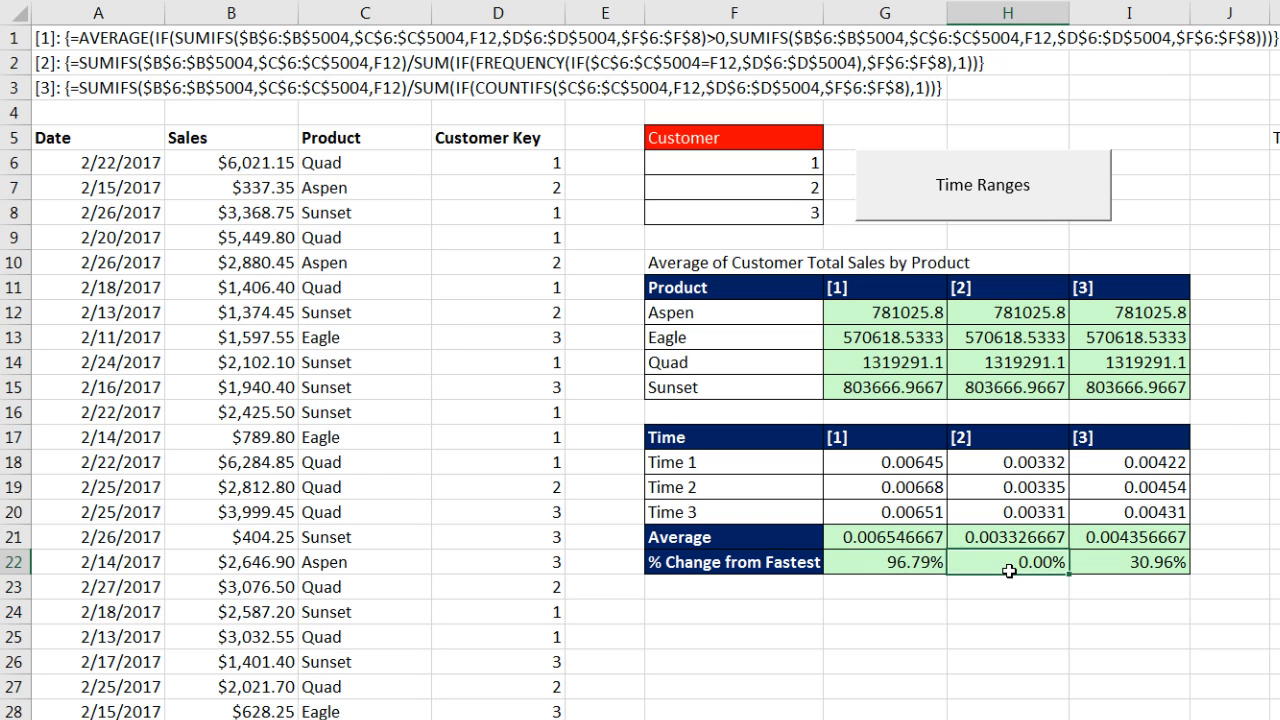
Step: Reopen the array formulas in H12 and G12 to compare them, and re-enter both as array formulas
double_click(992, 313)
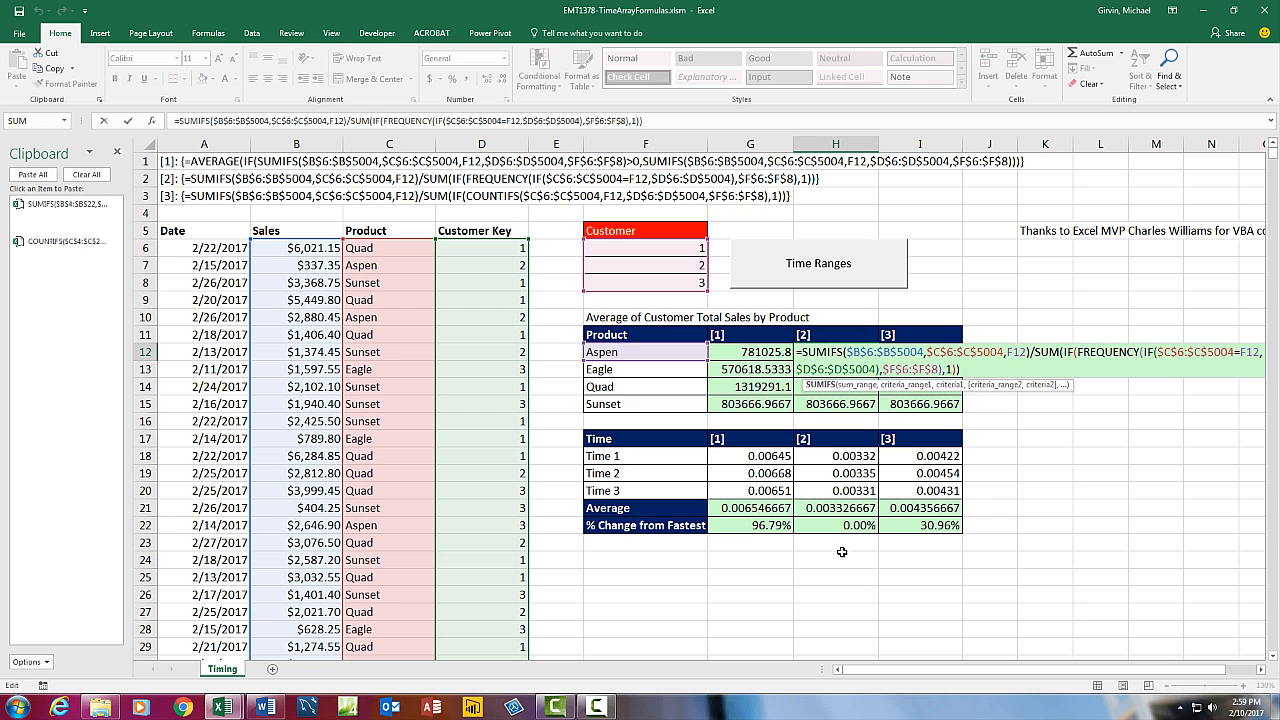
key("ctrl+shift+Return")
left_click(778, 356)
double_click(778, 356)
key("ctrl+shift+Return")
Step: Compare the % Change from Fastest values in row 22 and review the Customer Key and Product columns
left_click(773, 527)
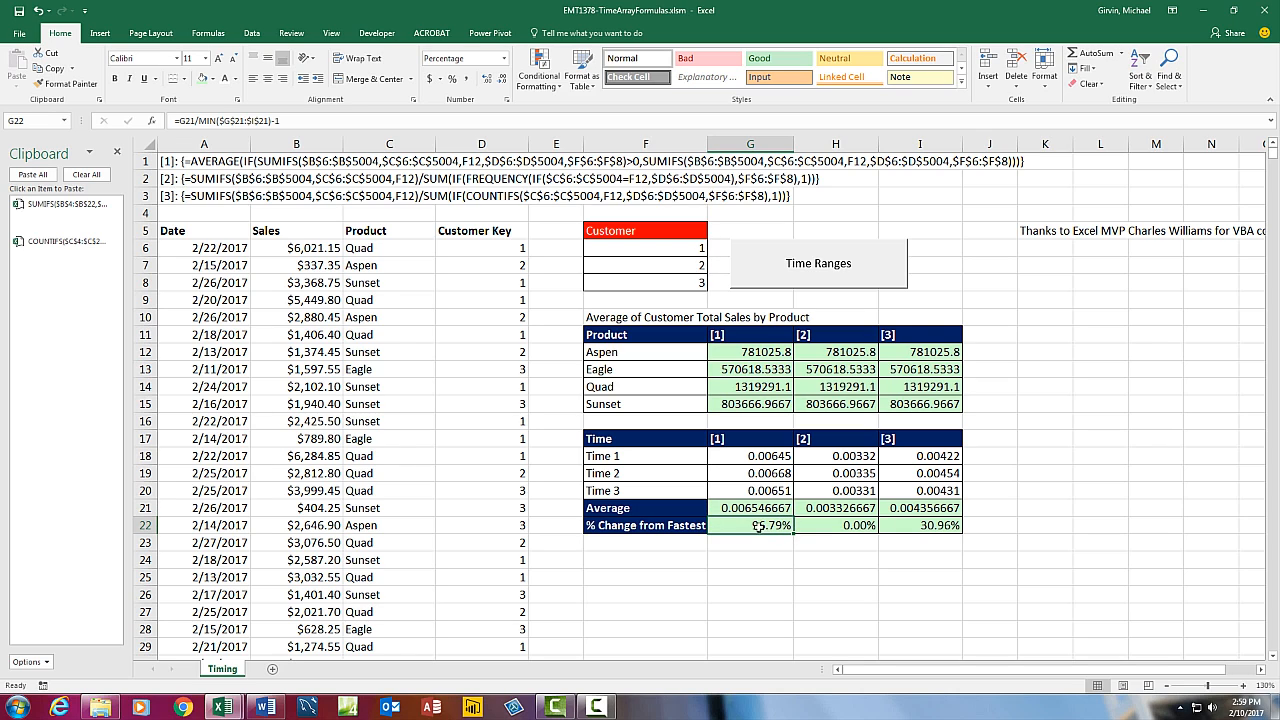
left_click(917, 528)
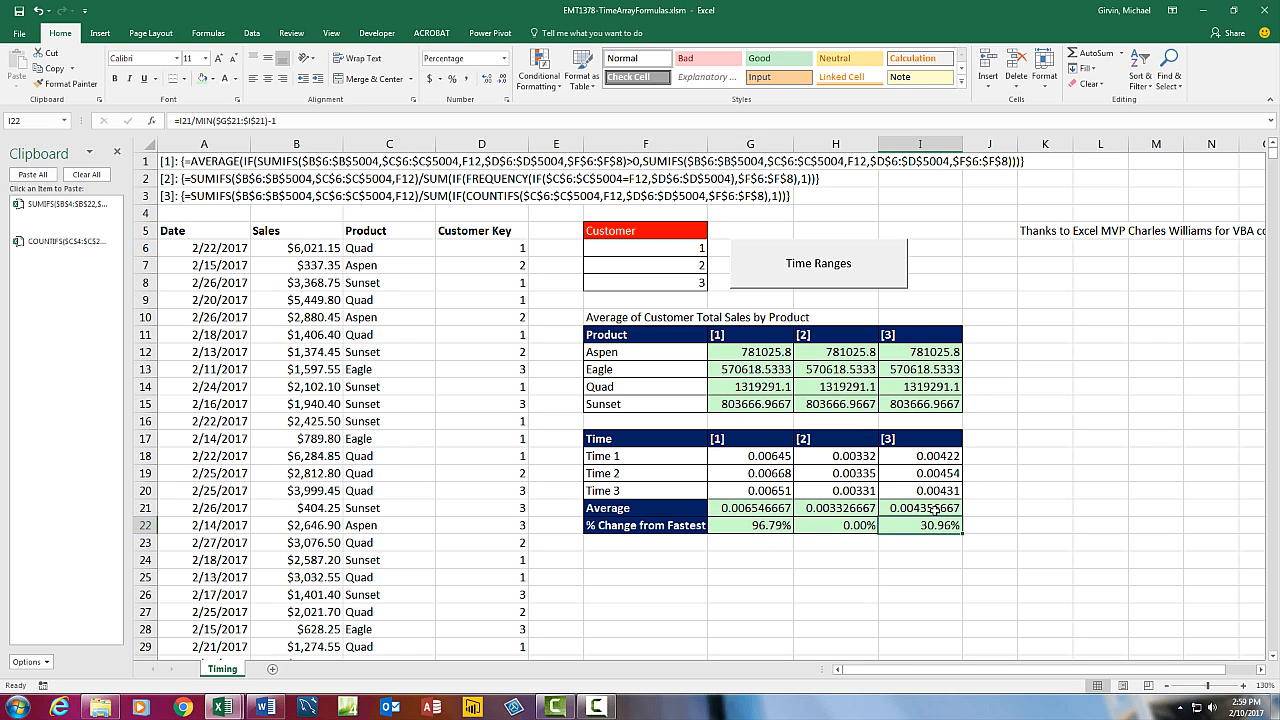
left_click(852, 526)
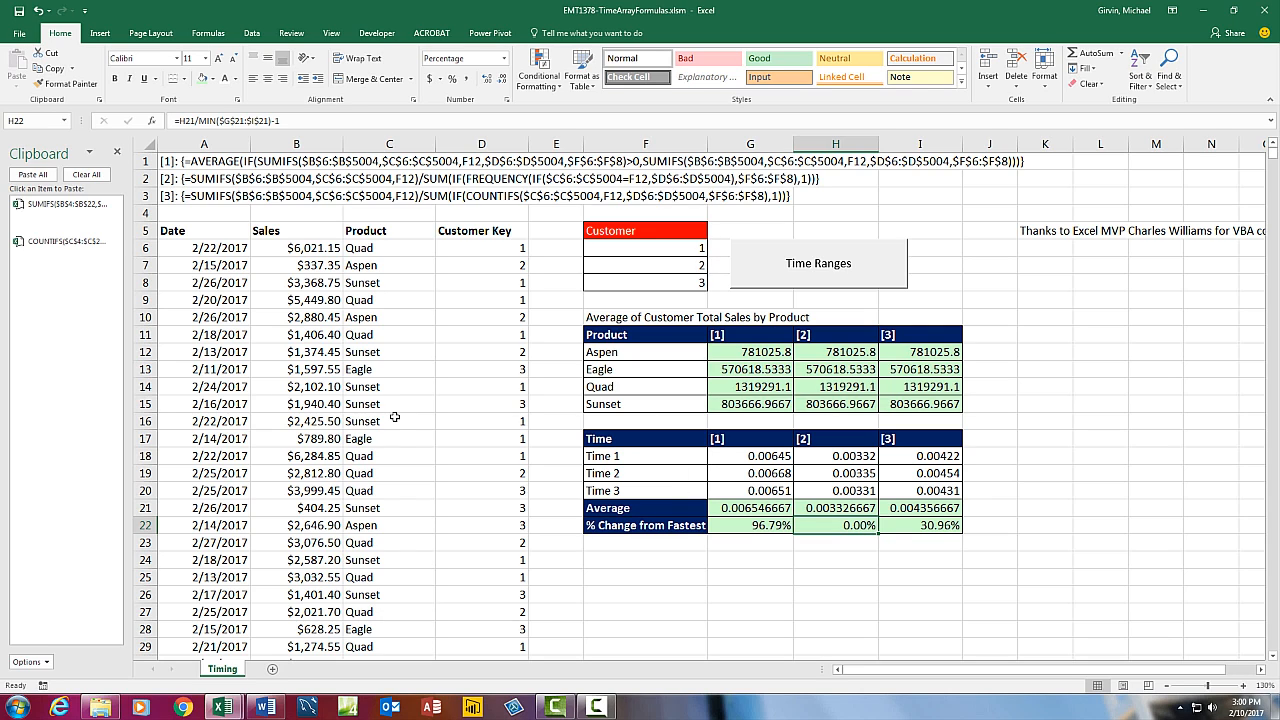
left_click_drag(474, 252, 495, 475)
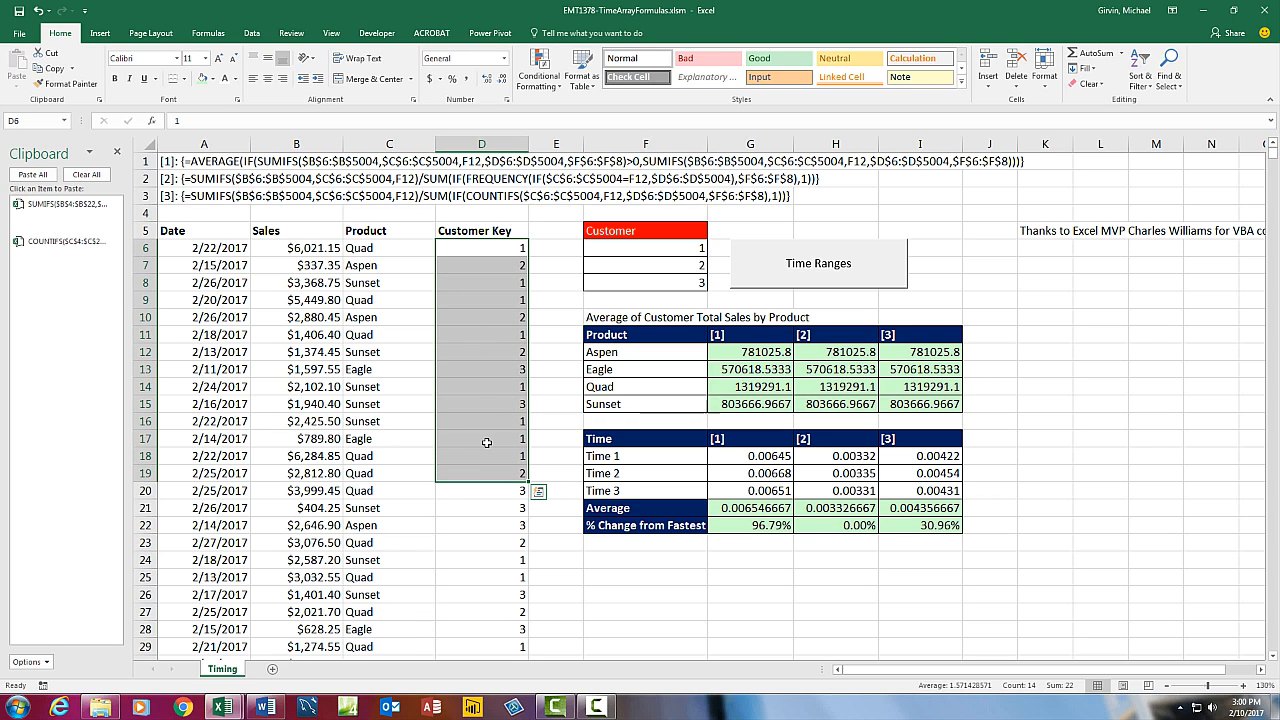
left_click(385, 314)
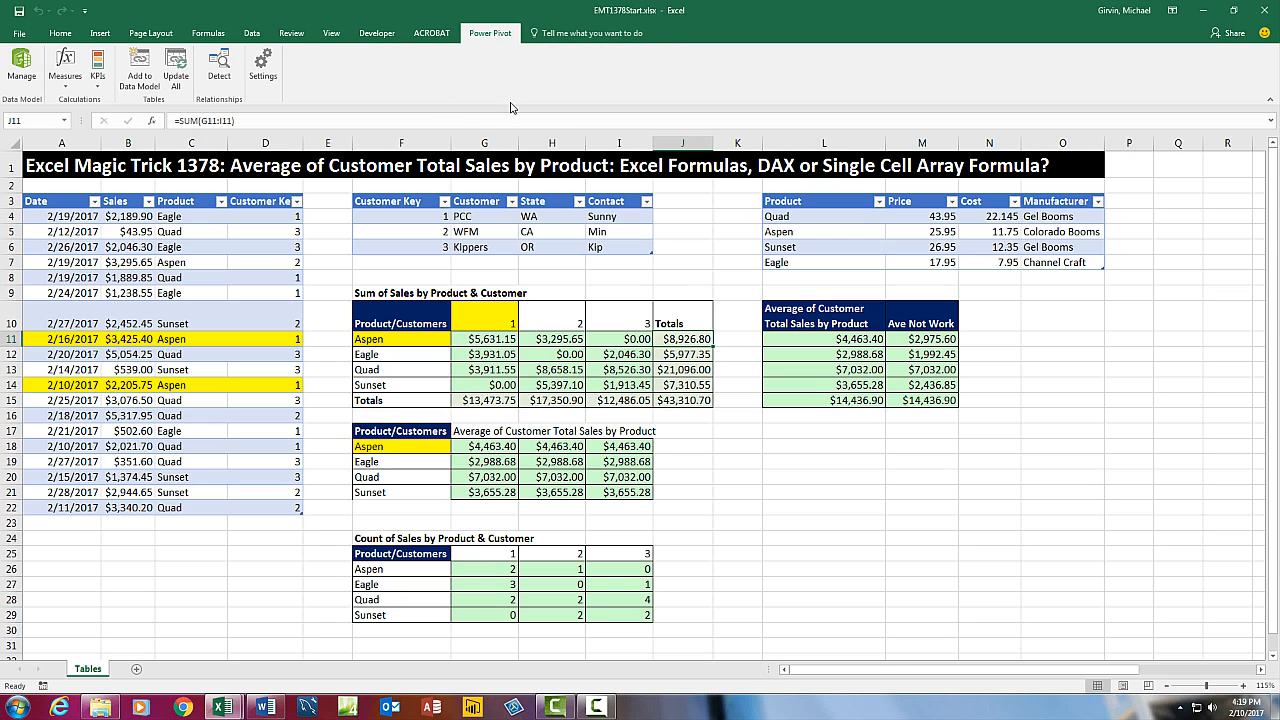
Step: Look over the sales, customer and product tables in the EMT1378Start.xlsx workbook
left_click(472, 707)
left_click(190, 234)
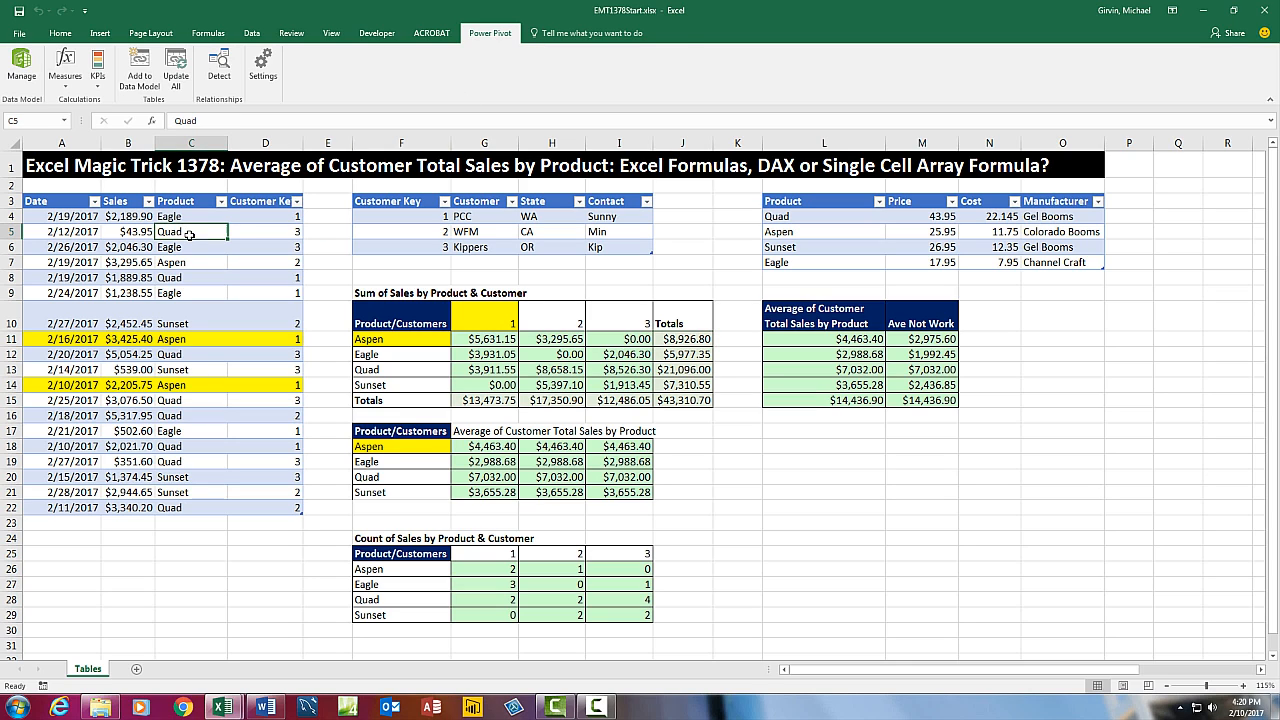
left_click(490, 229)
left_click(819, 232)
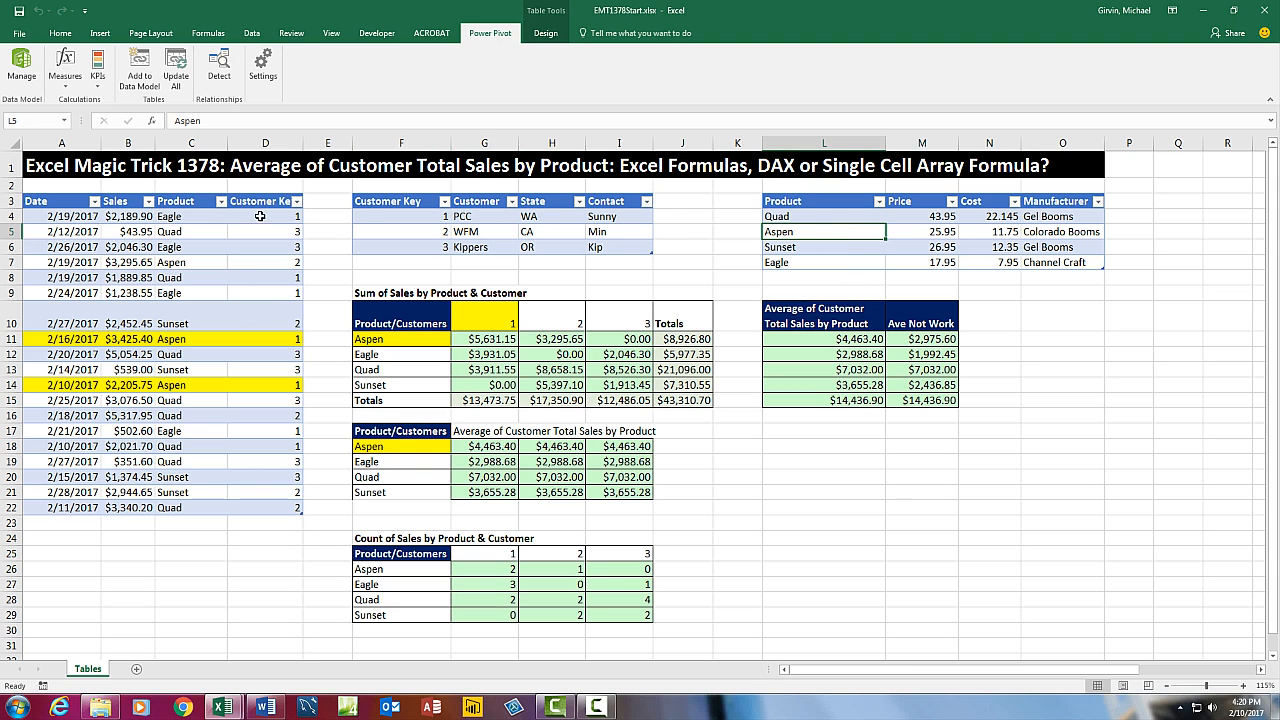
Step: Add the product table starting at L3 to the Power Pivot Data Model
left_click(184, 217)
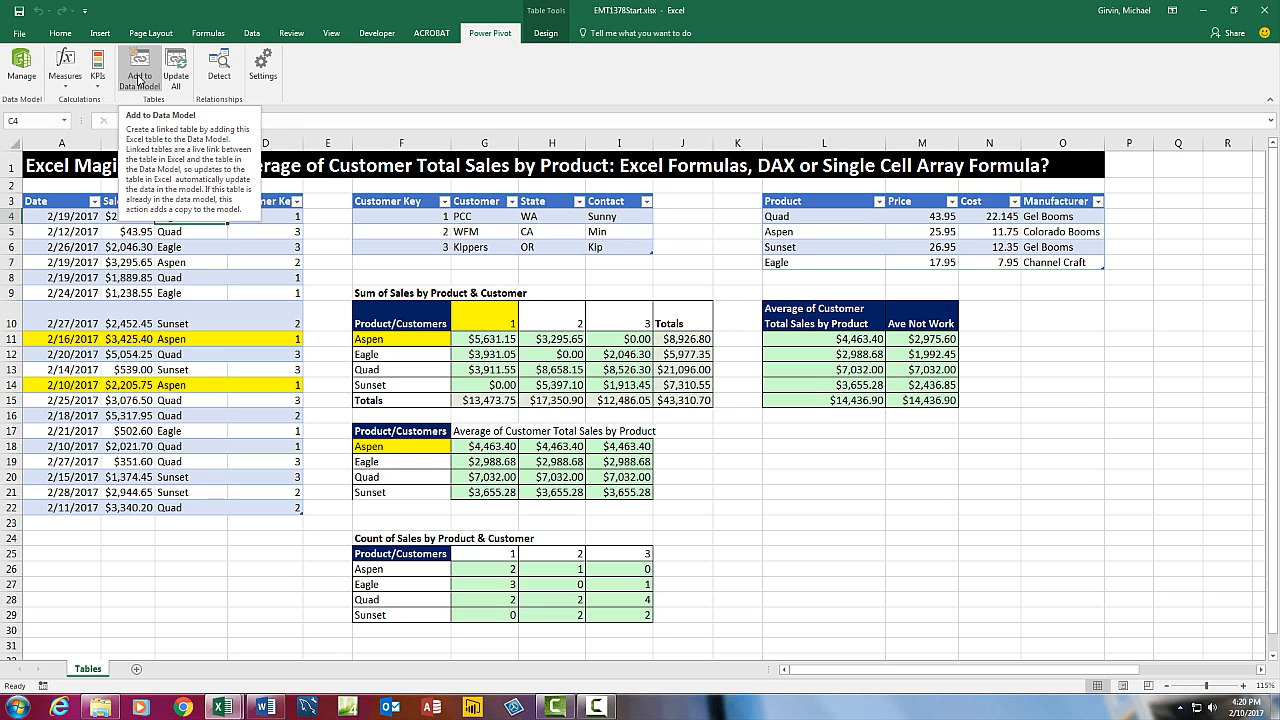
left_click(858, 217)
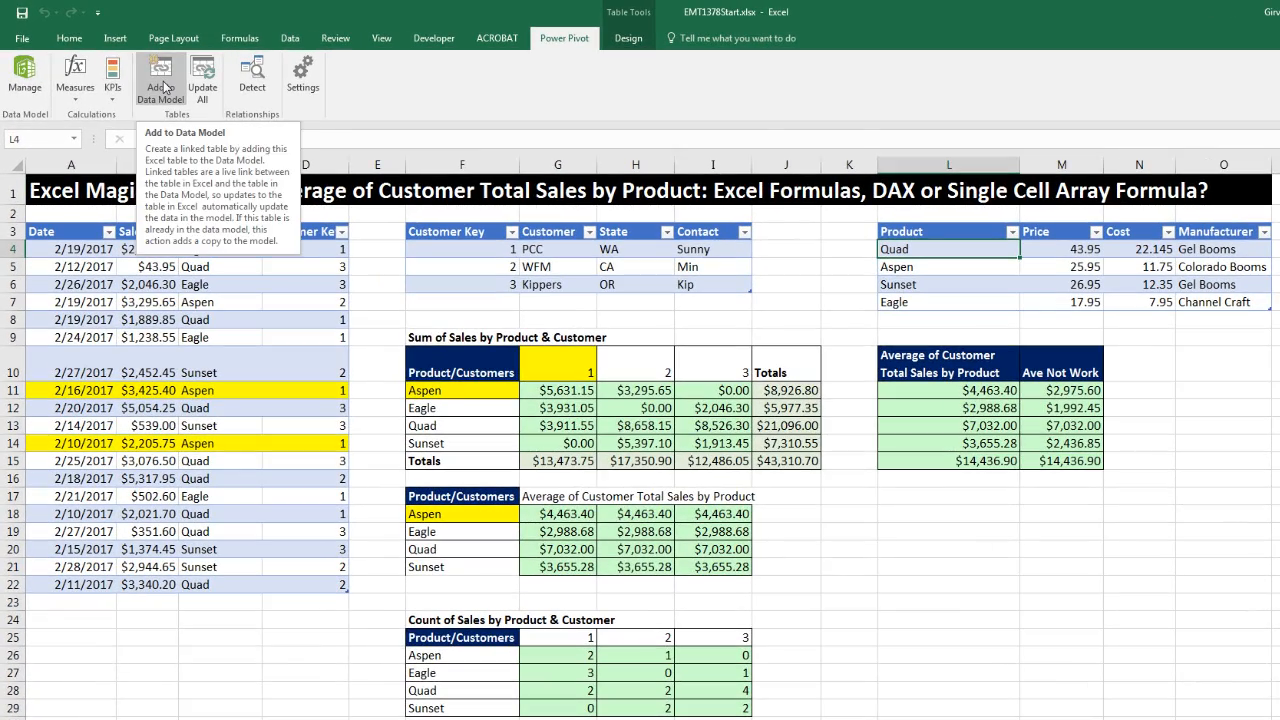
left_click(163, 88)
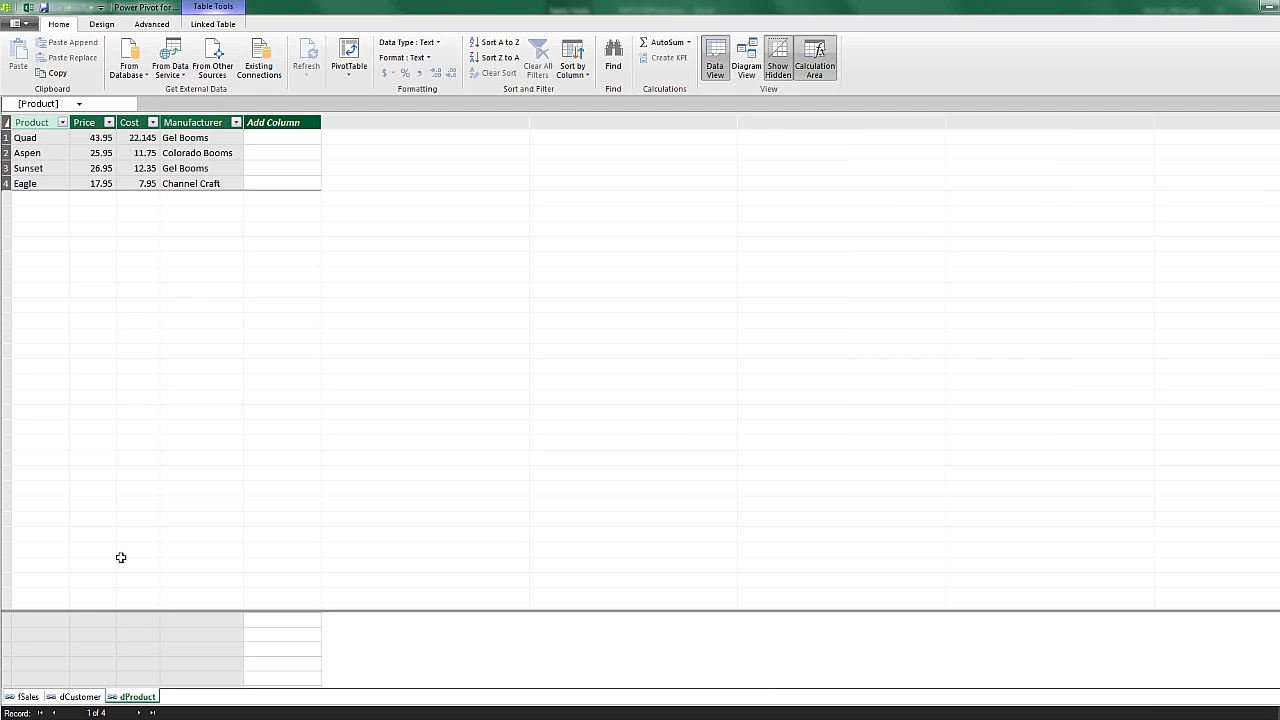
Step: Review the fSales, dCustomer and dProduct tables loaded in the Data Model
left_click(30, 698)
left_click(77, 698)
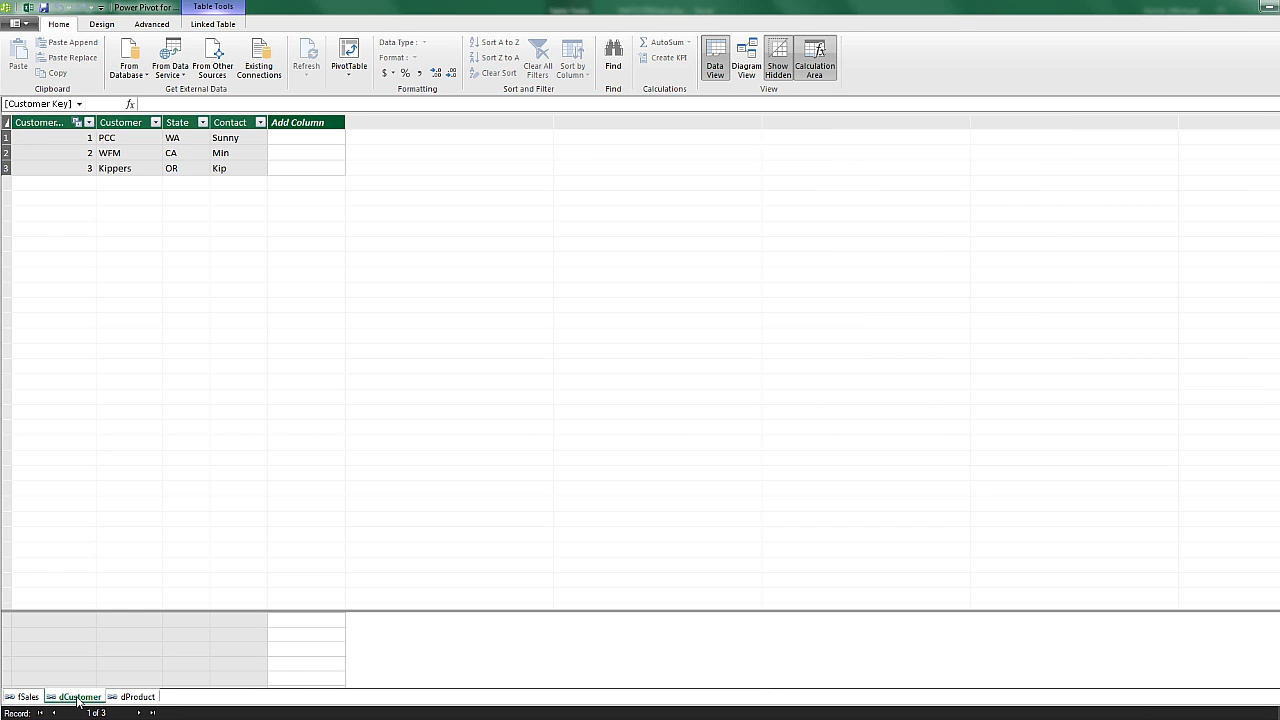
left_click(135, 697)
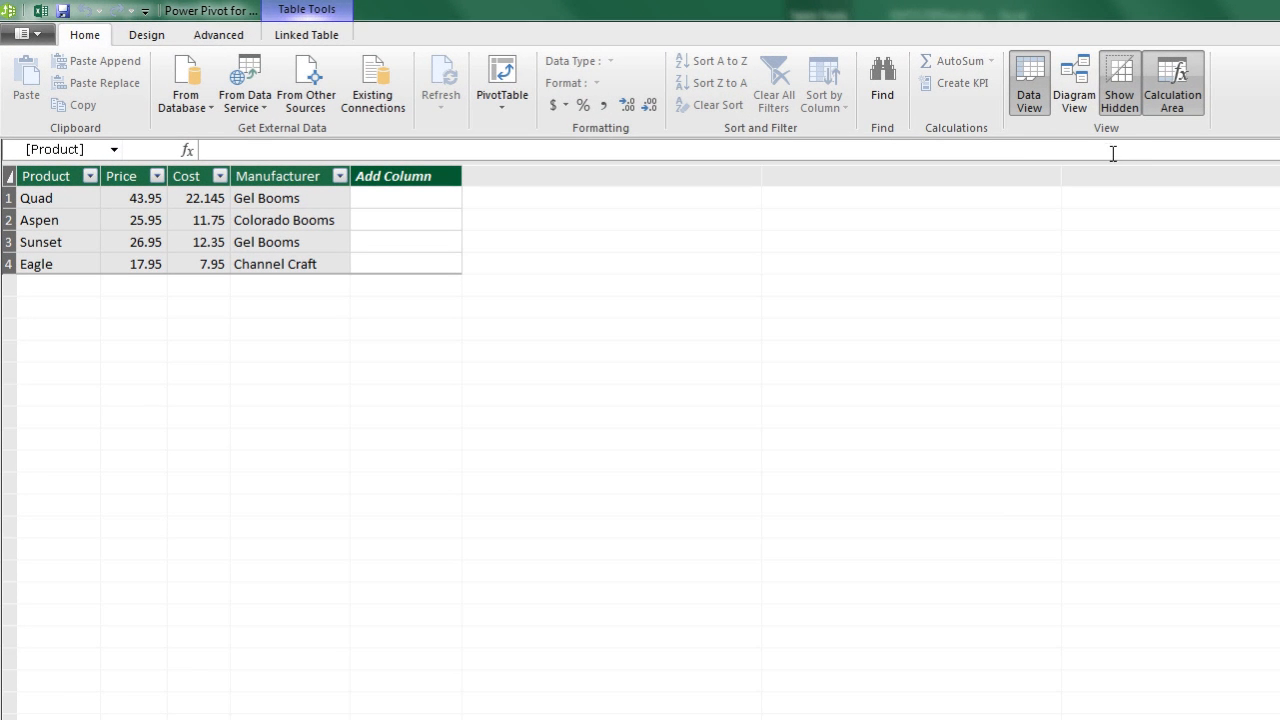
Step: In Diagram View, move dProduct lower beside fSales and relate its Product field to the Product field in fSales
left_click(1087, 104)
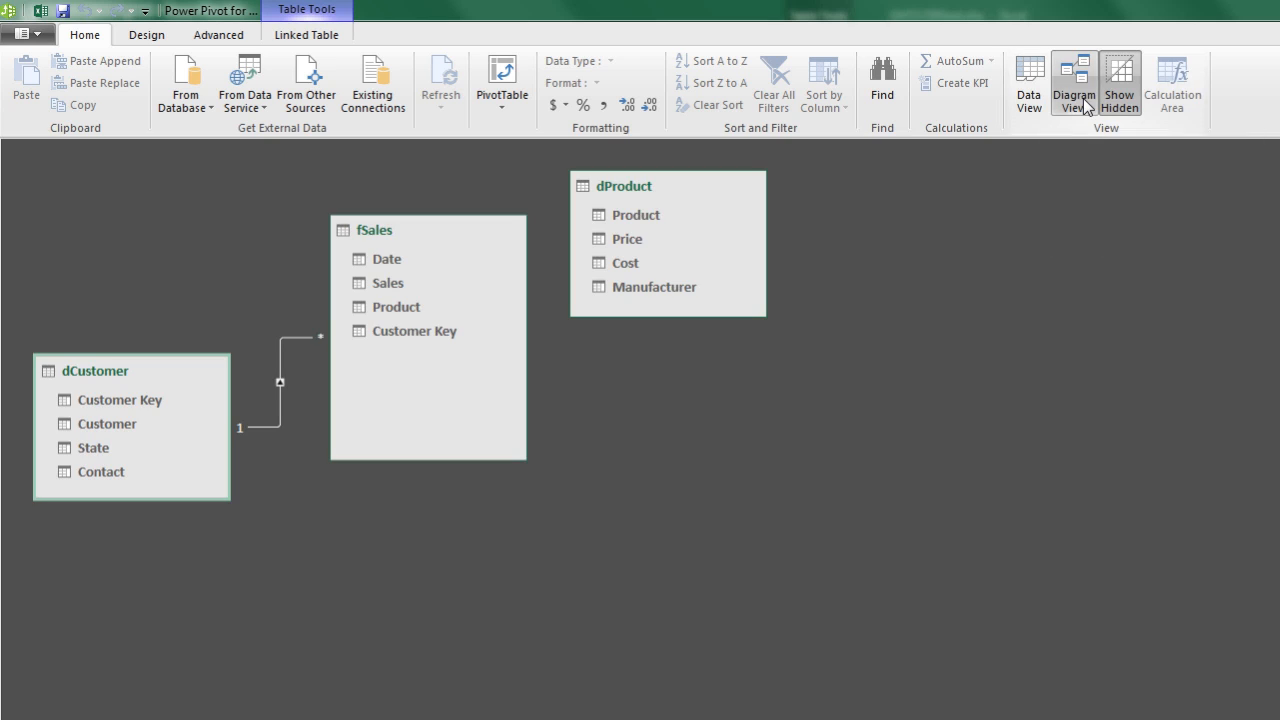
left_click_drag(651, 188, 755, 378)
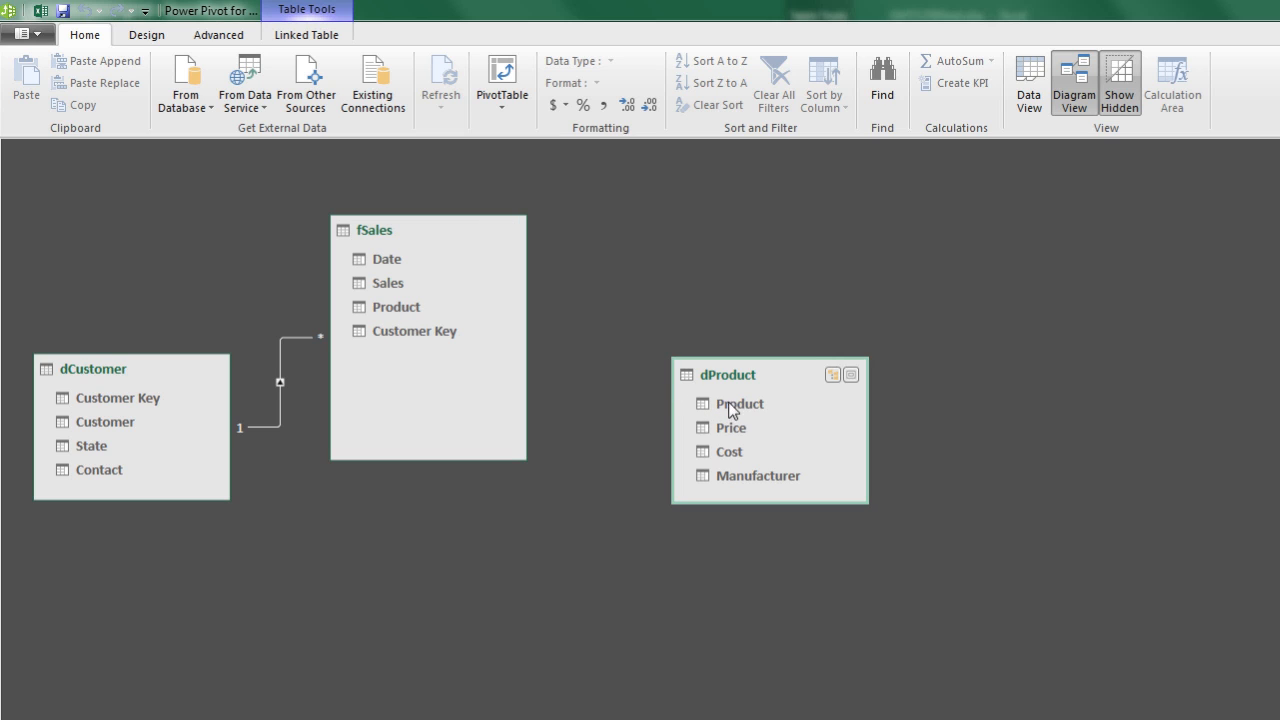
left_click_drag(745, 405, 403, 300)
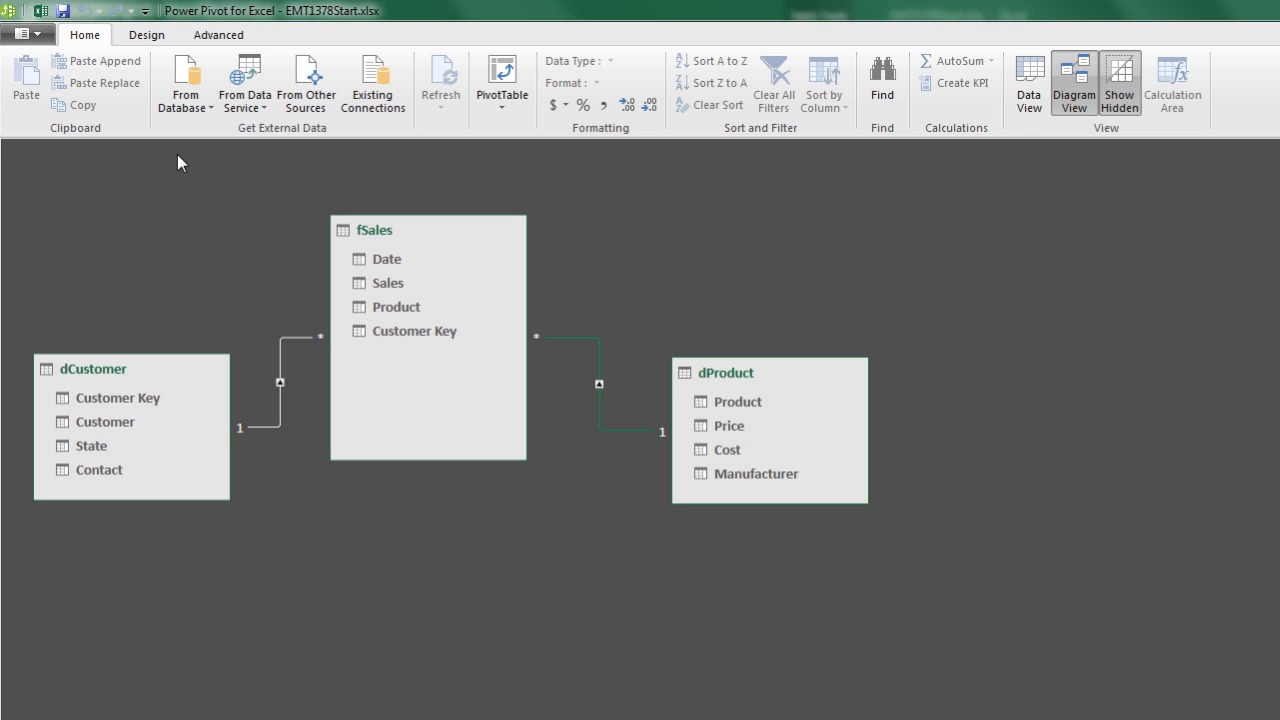
Step: Show the fSales table in Data View, enlarge its calculation area and select a measure cell below the Date column
left_click(1029, 100)
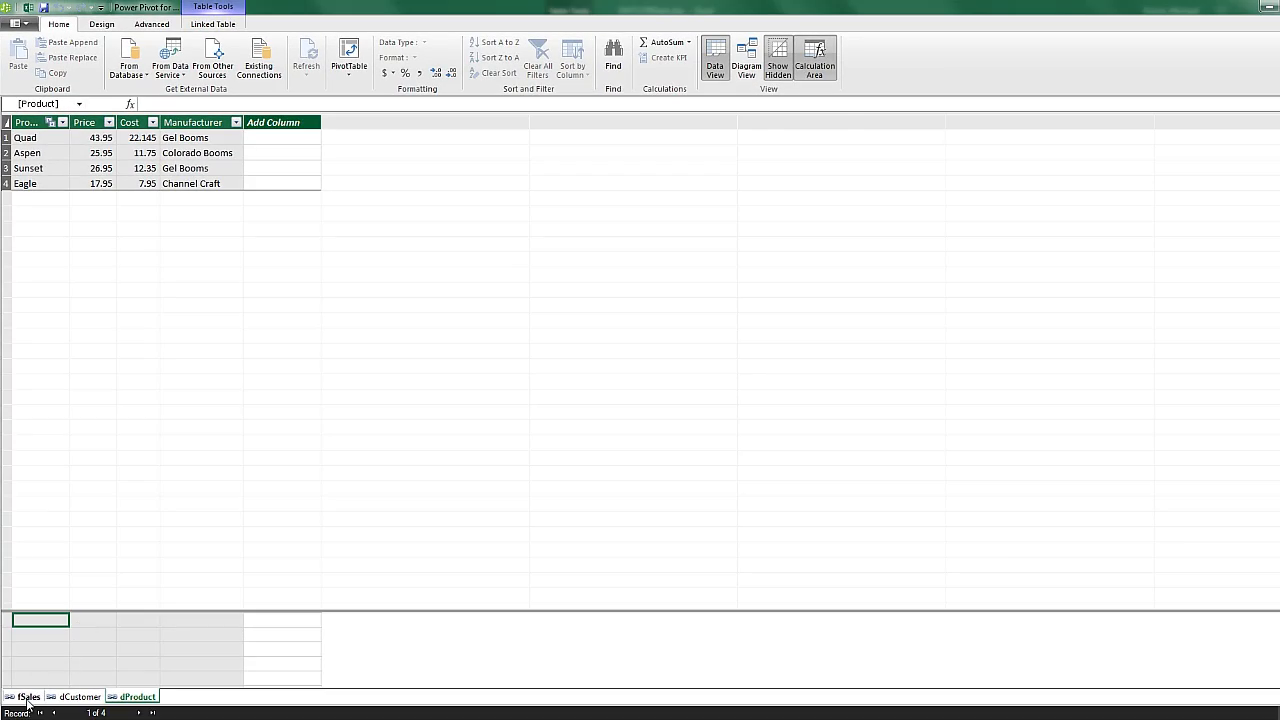
left_click(28, 697)
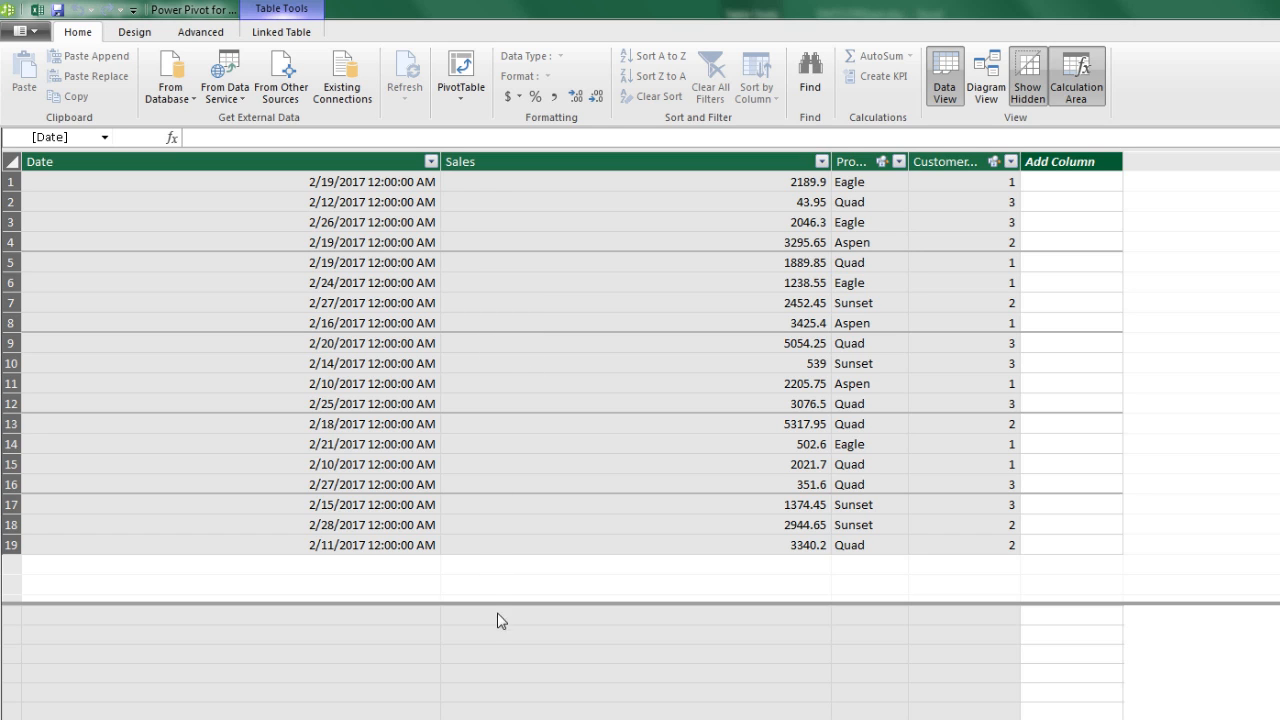
mouse_move(496, 604)
left_mouse_down()
mouse_move(508, 520)
mouse_move(506, 616)
left_mouse_up()
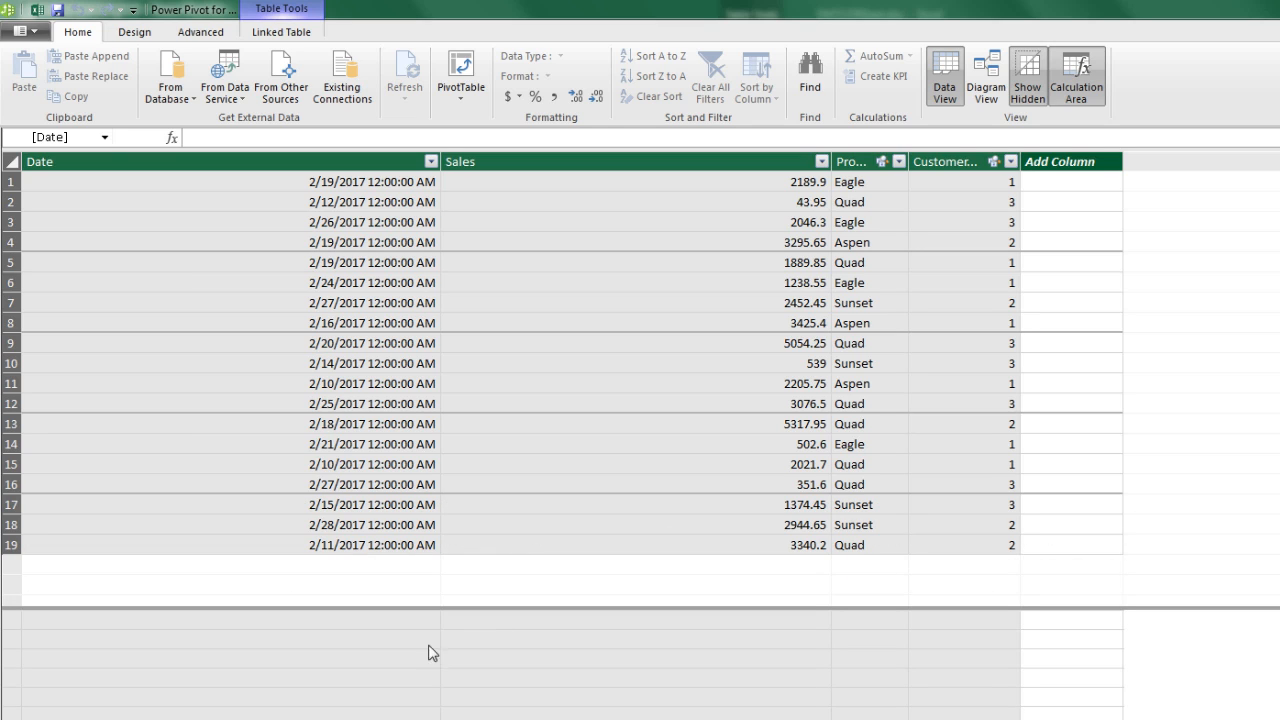
left_click(331, 642)
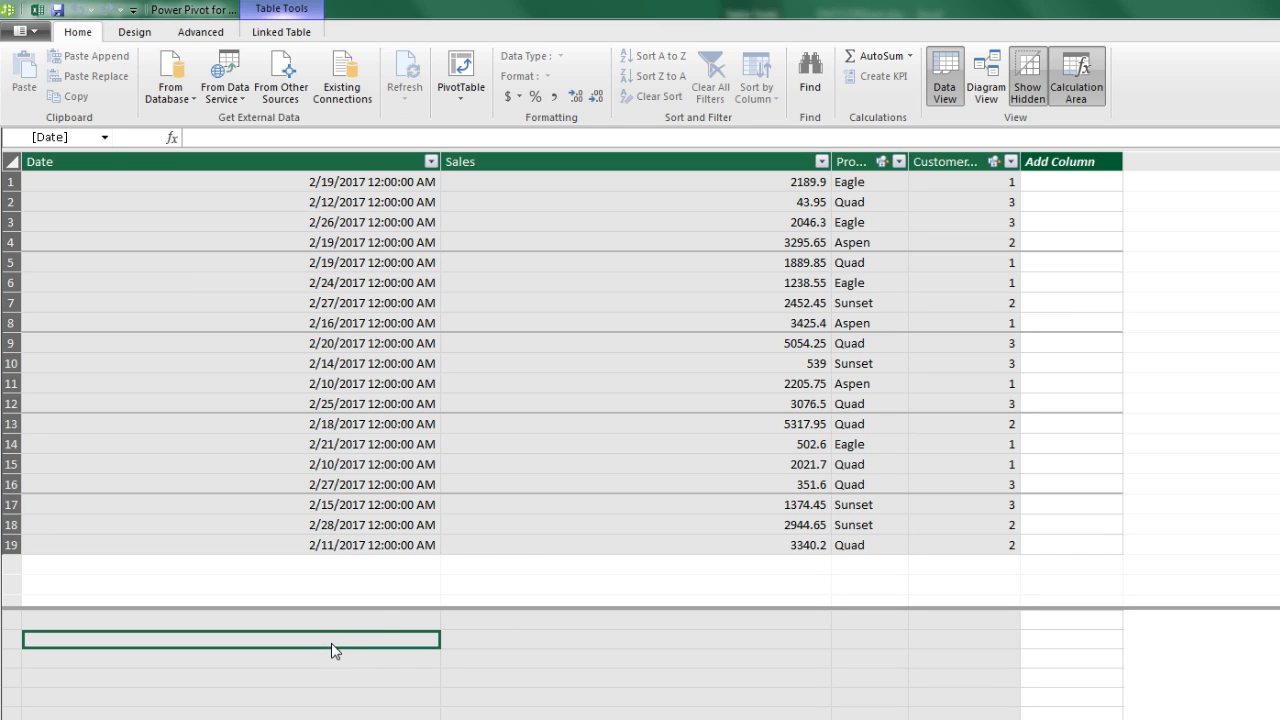
left_click_drag(378, 609, 409, 423)
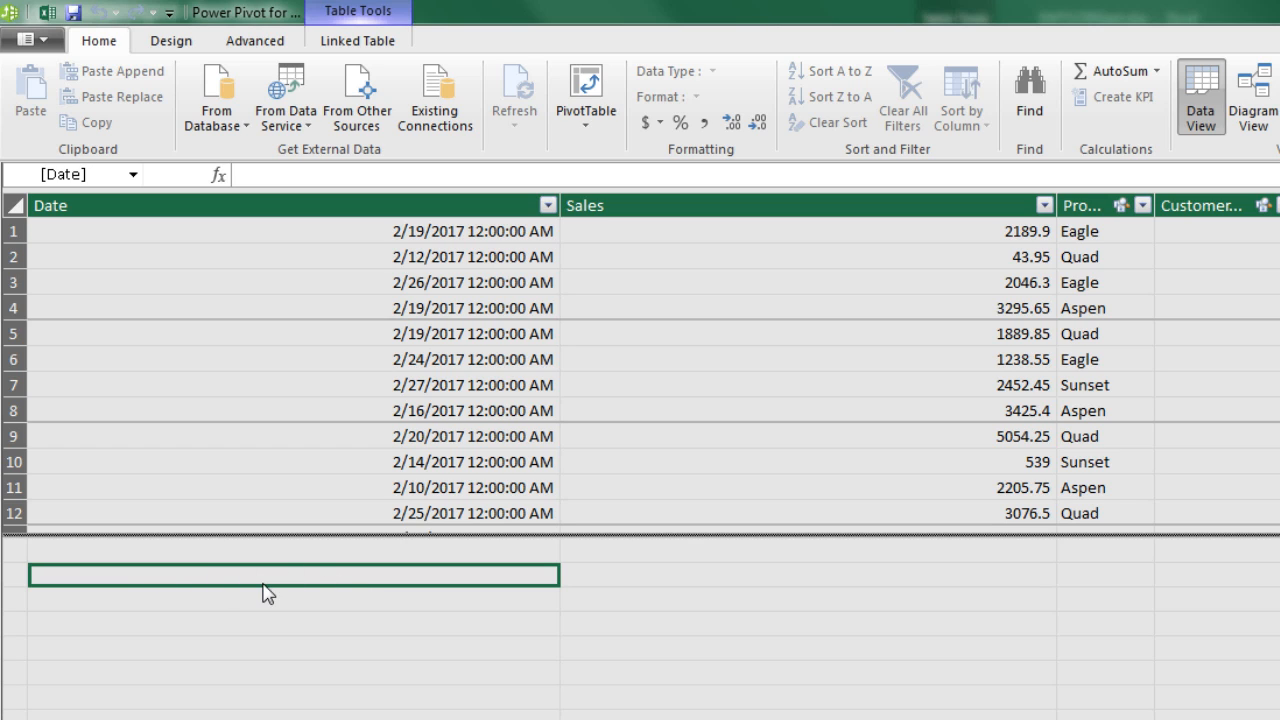
Step: In the selected measure cell, begin the measure "Average of Customer Total Sales SUM DC" with SUM(fSales[Sales])
left_click(297, 173)
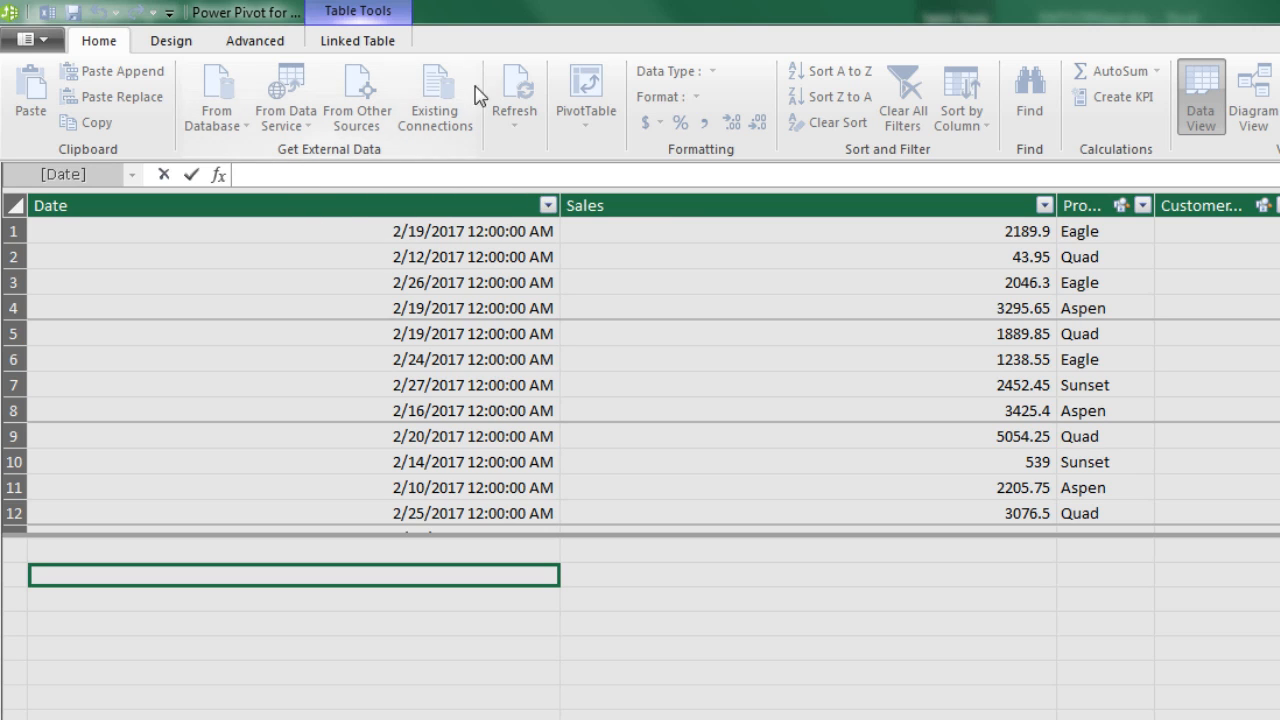
type("Average of Customer Total Sales SUM DC")
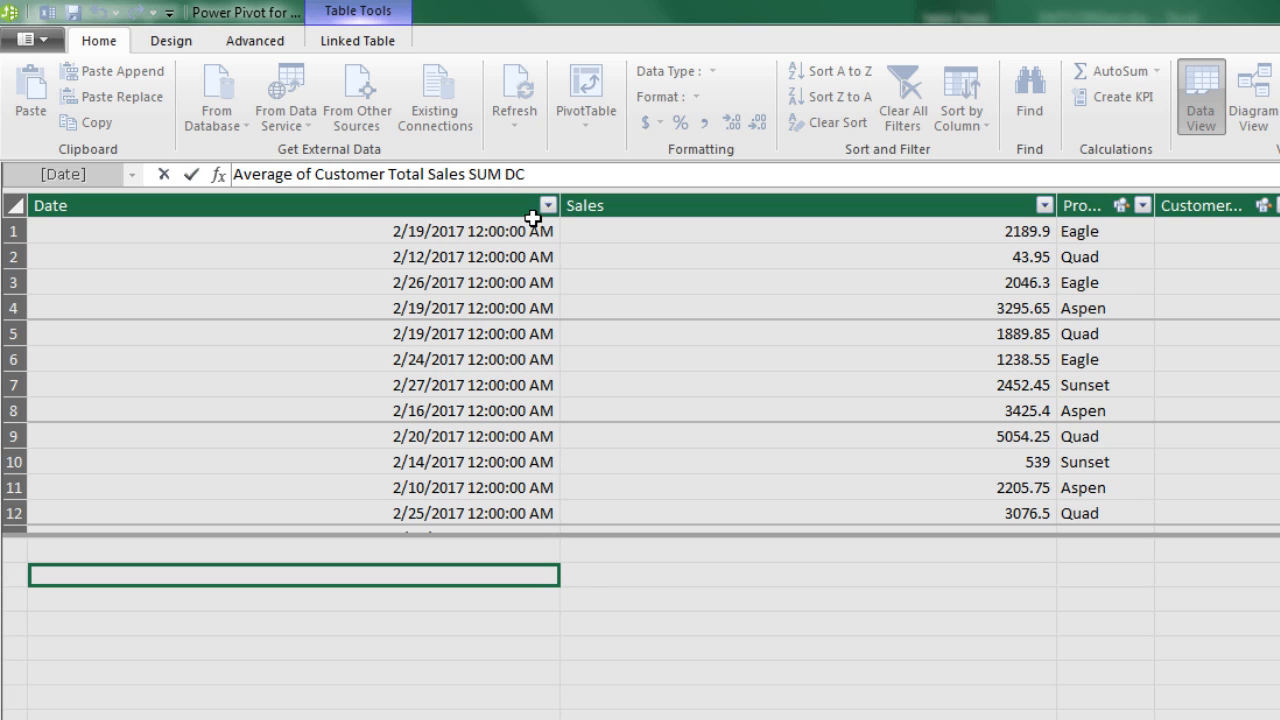
type(":=")
type("sum")
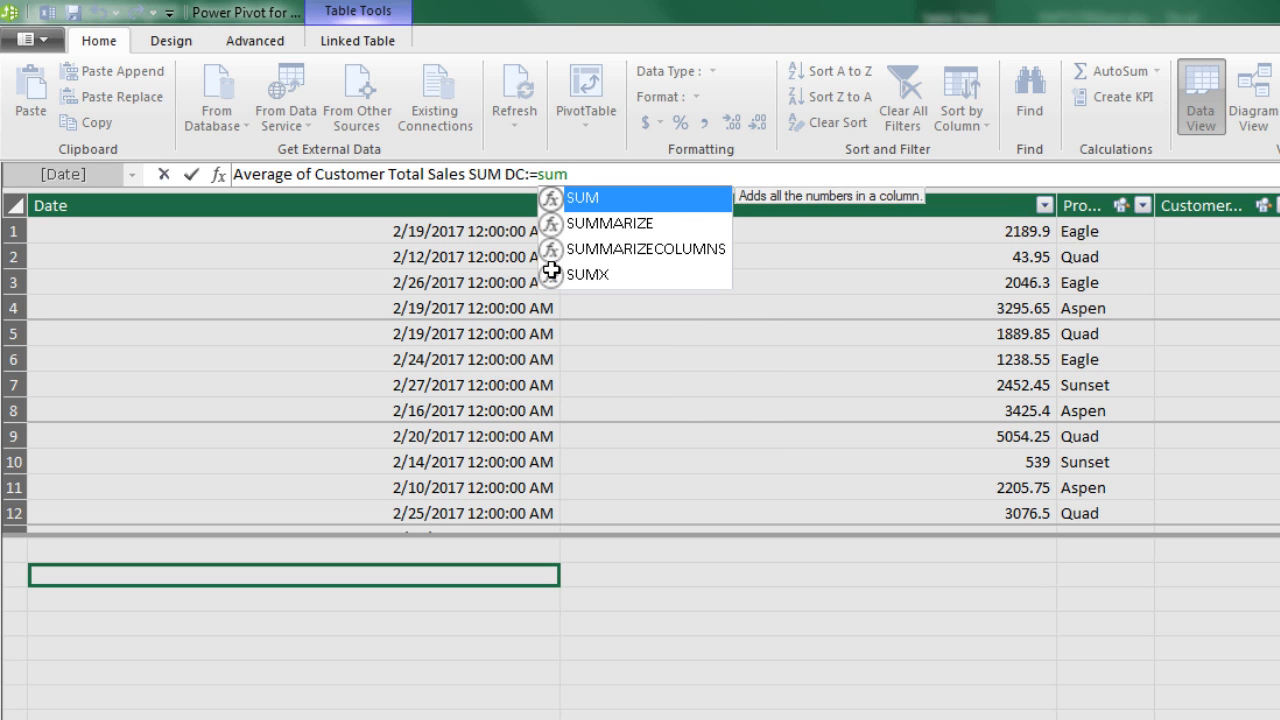
key("Tab")
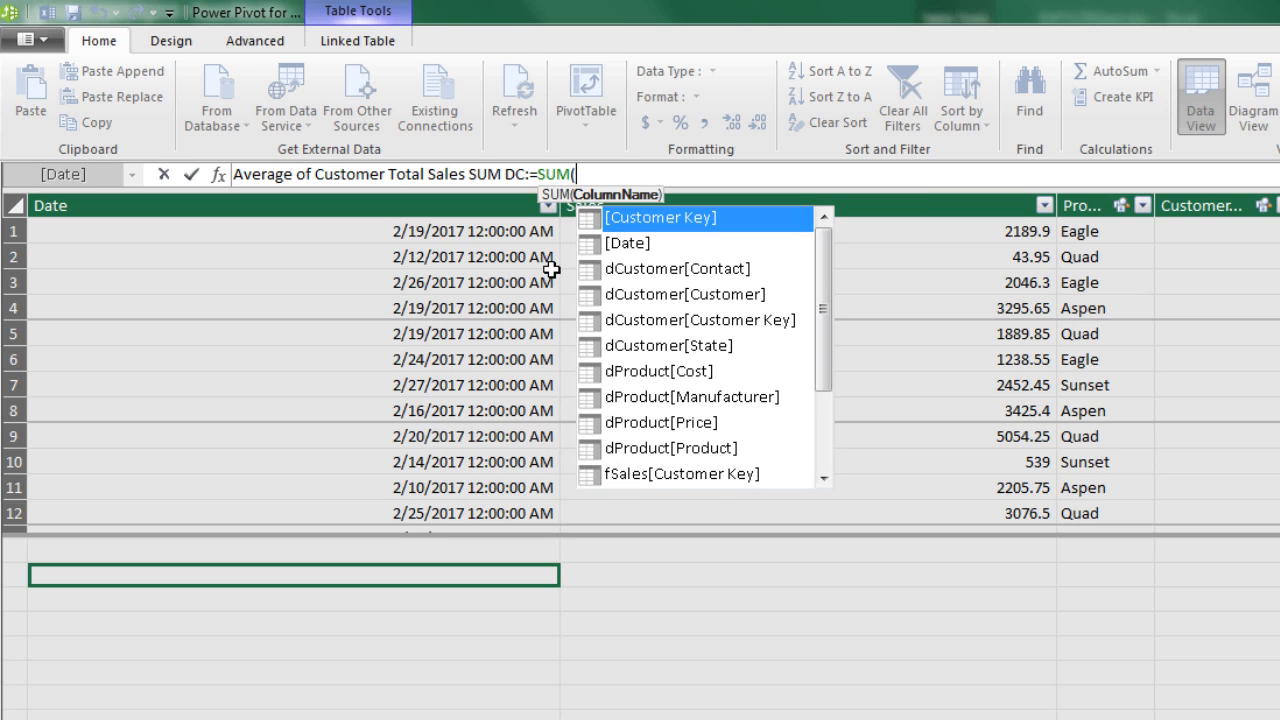
type("fs")
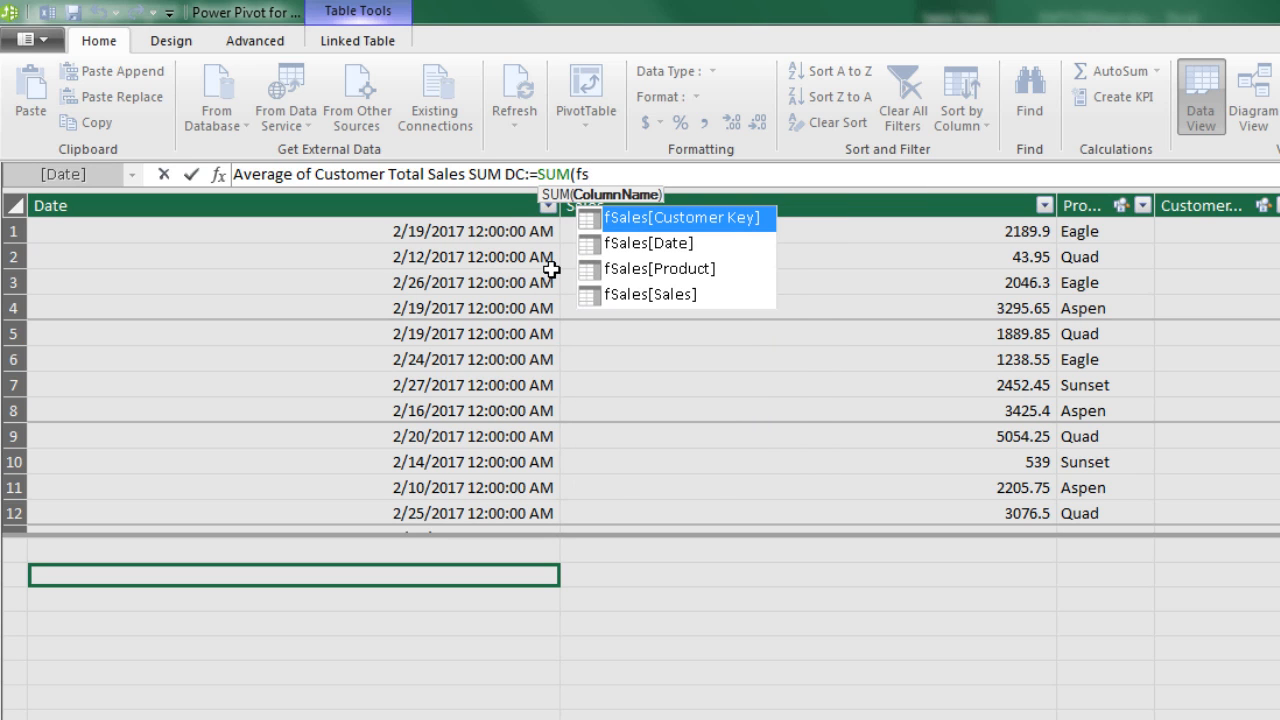
key("Down")
key("Down")
key("Down")
key("Down")
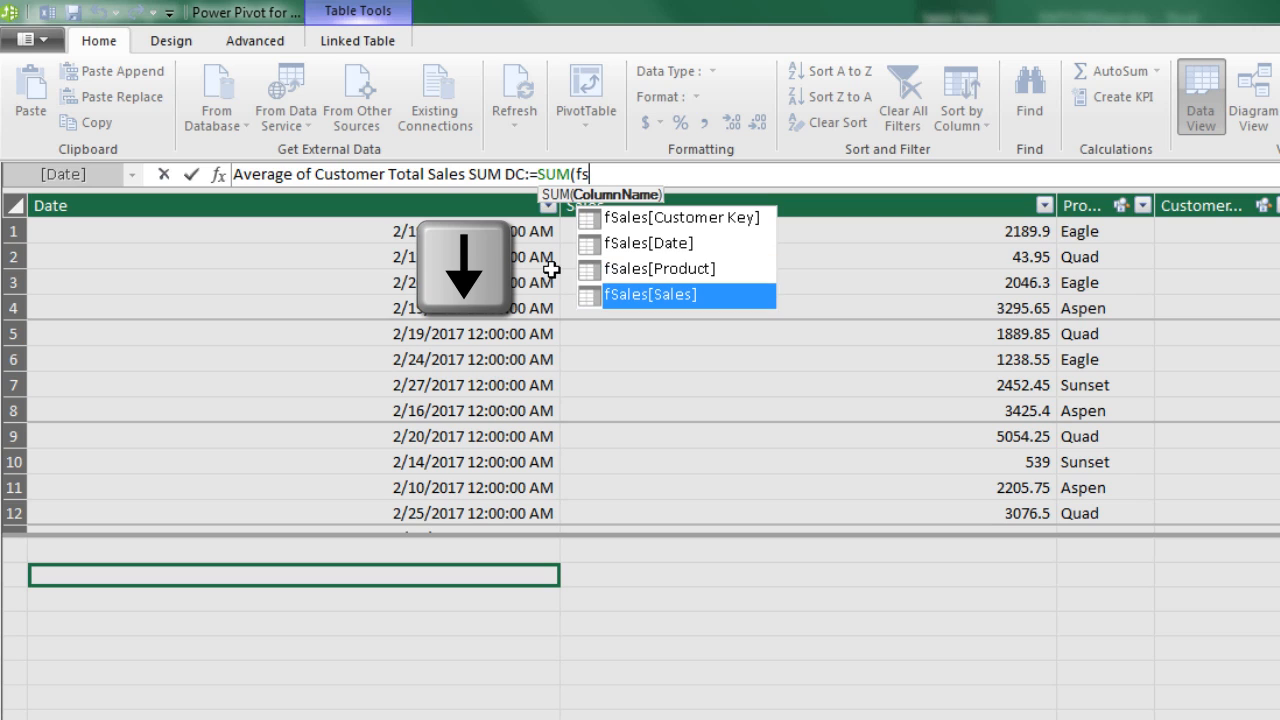
key("Tab")
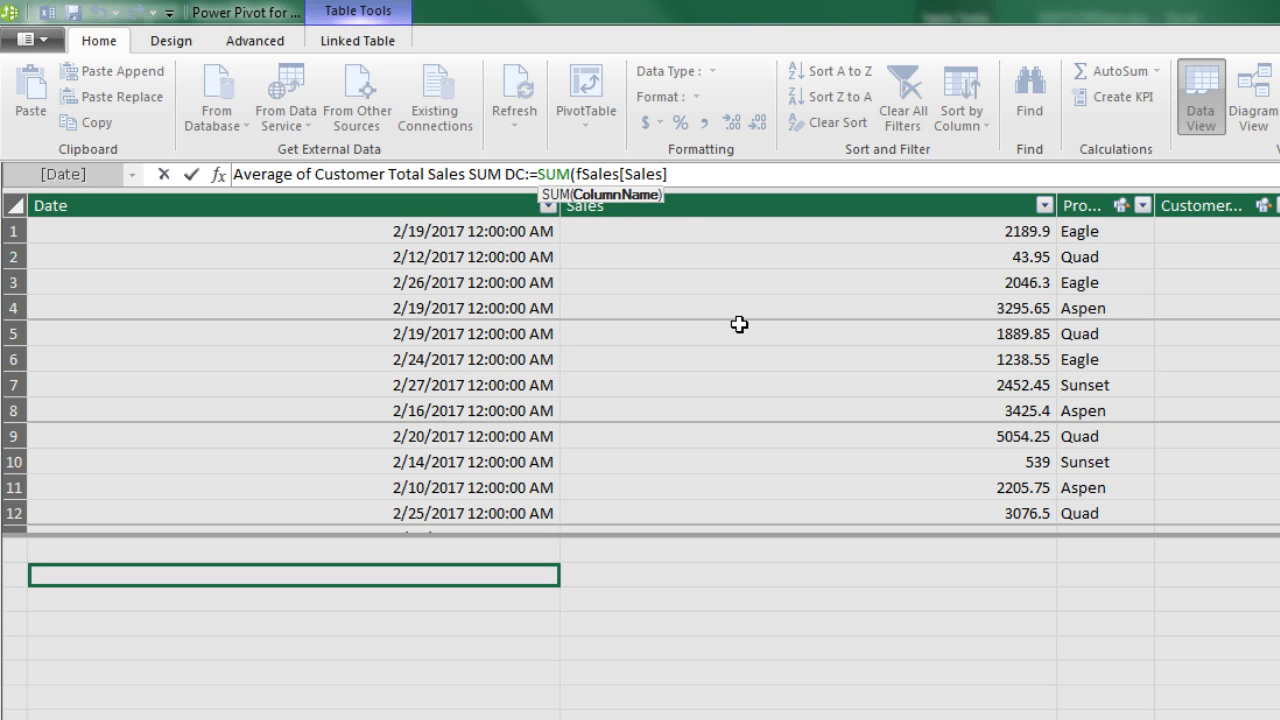
type(")")
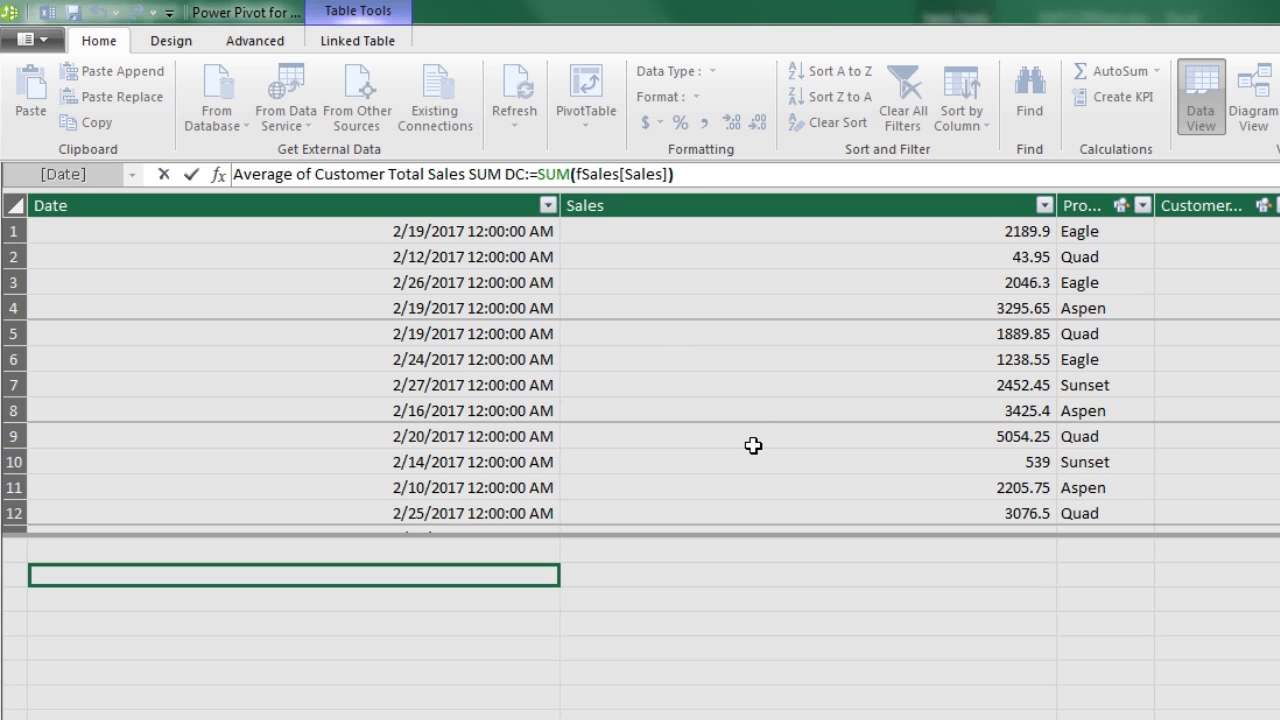
Step: Complete the measure by dividing by DISTINCTCOUNT(fSales[Customer Key]), and format it as $ English (United States) currency
type("/di")
key("Down")
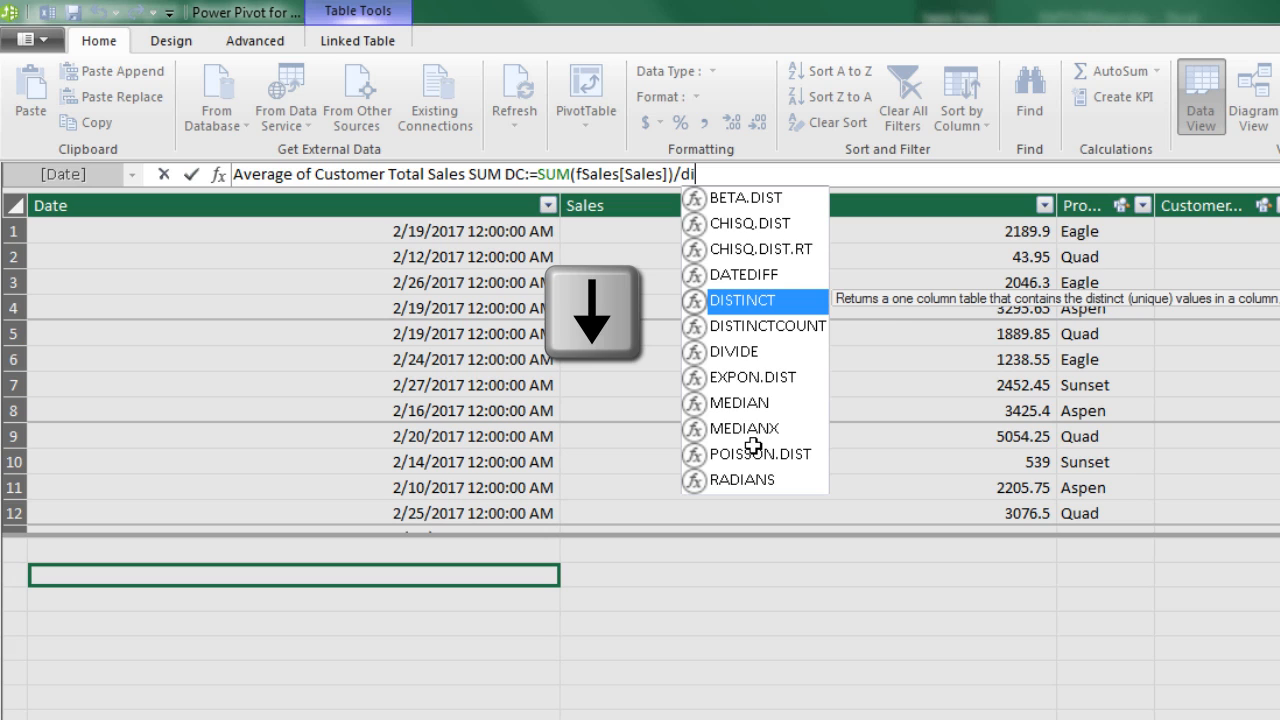
key("Down")
key("Tab")
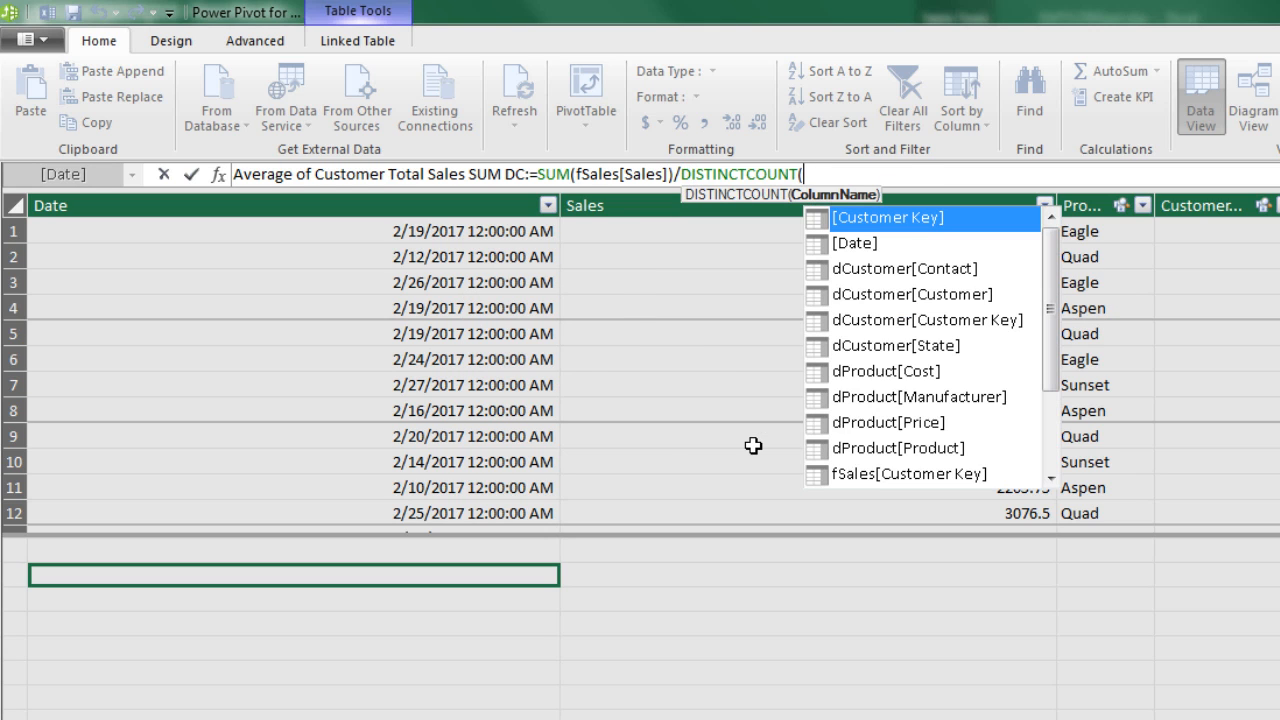
type("fs")
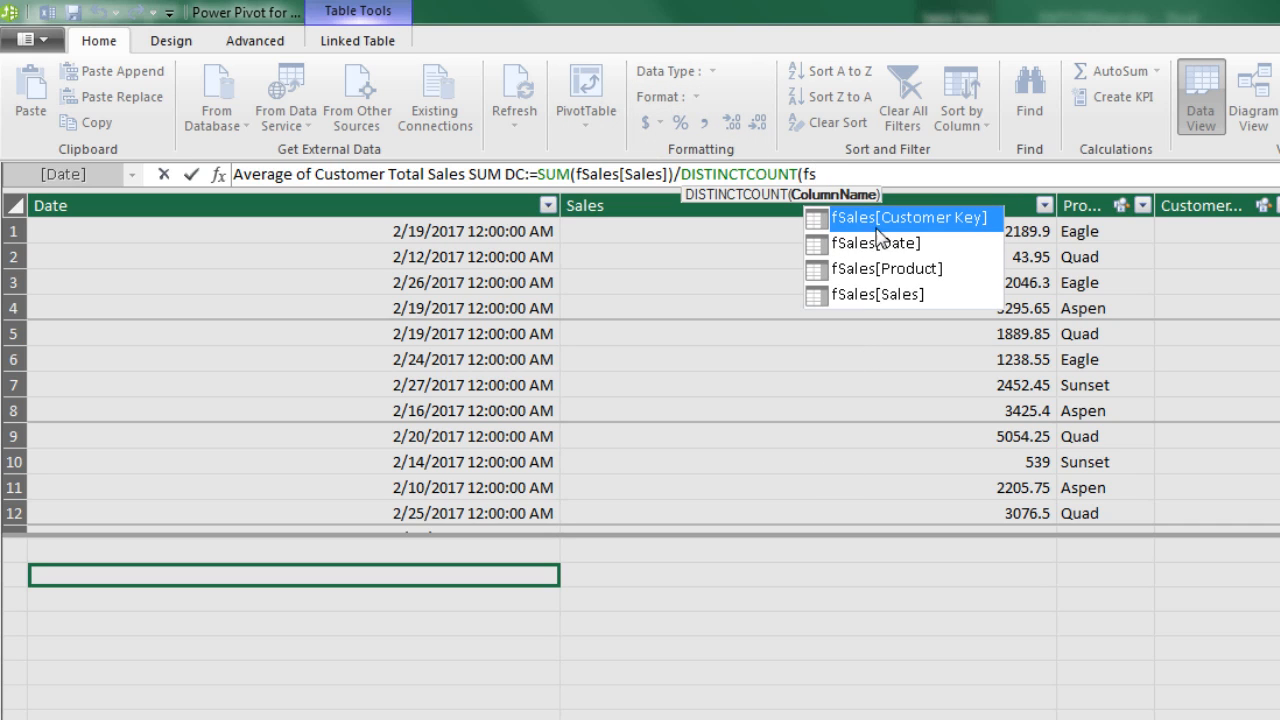
key("Tab")
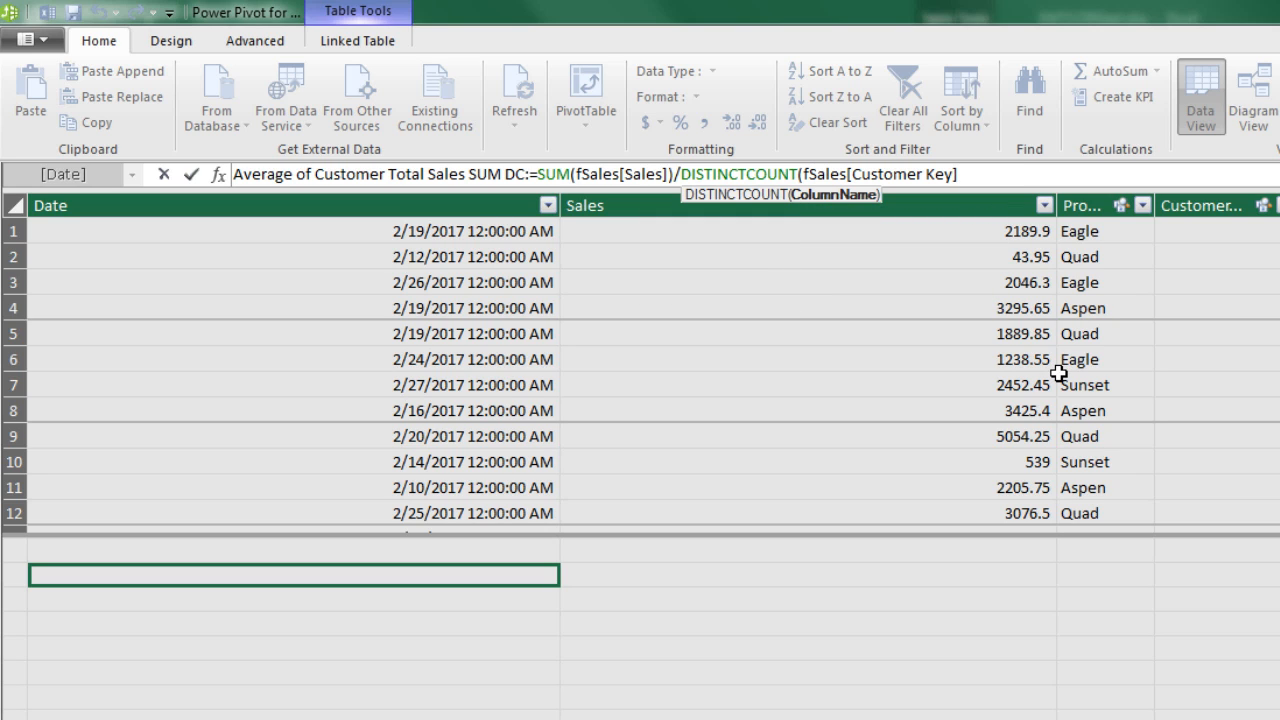
type(")")
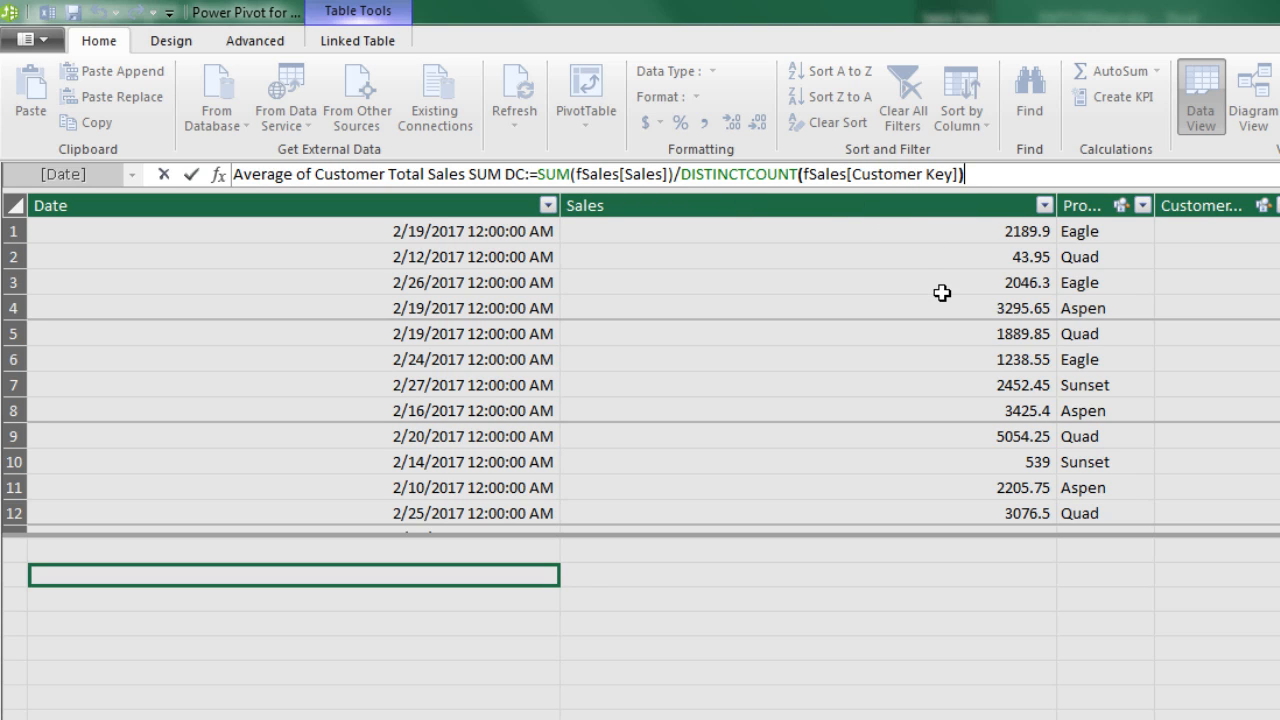
key("Return")
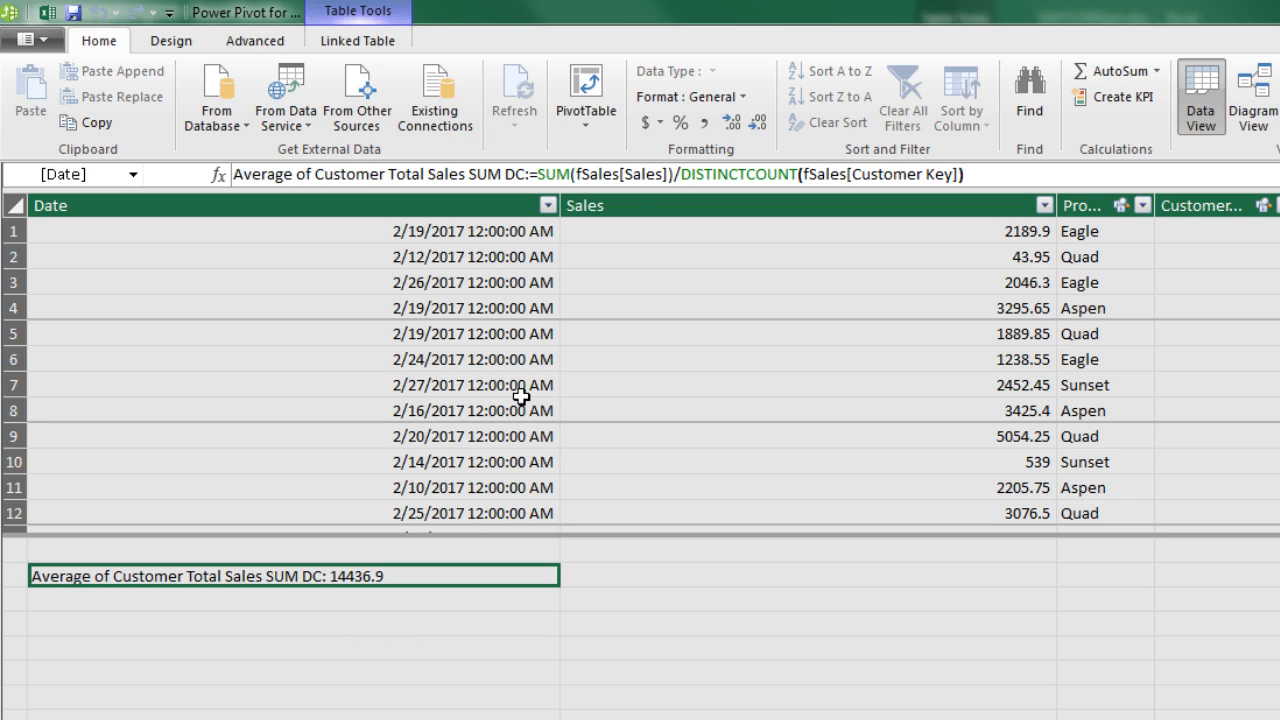
left_click(656, 121)
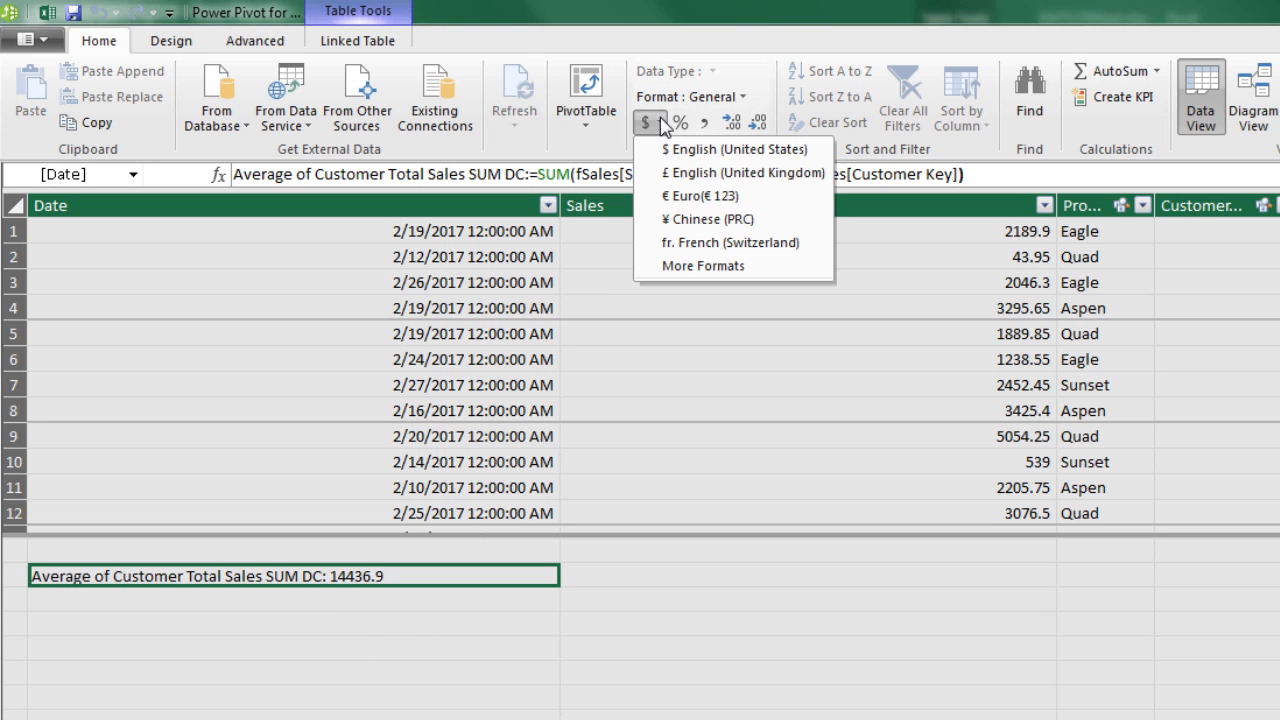
left_click(706, 150)
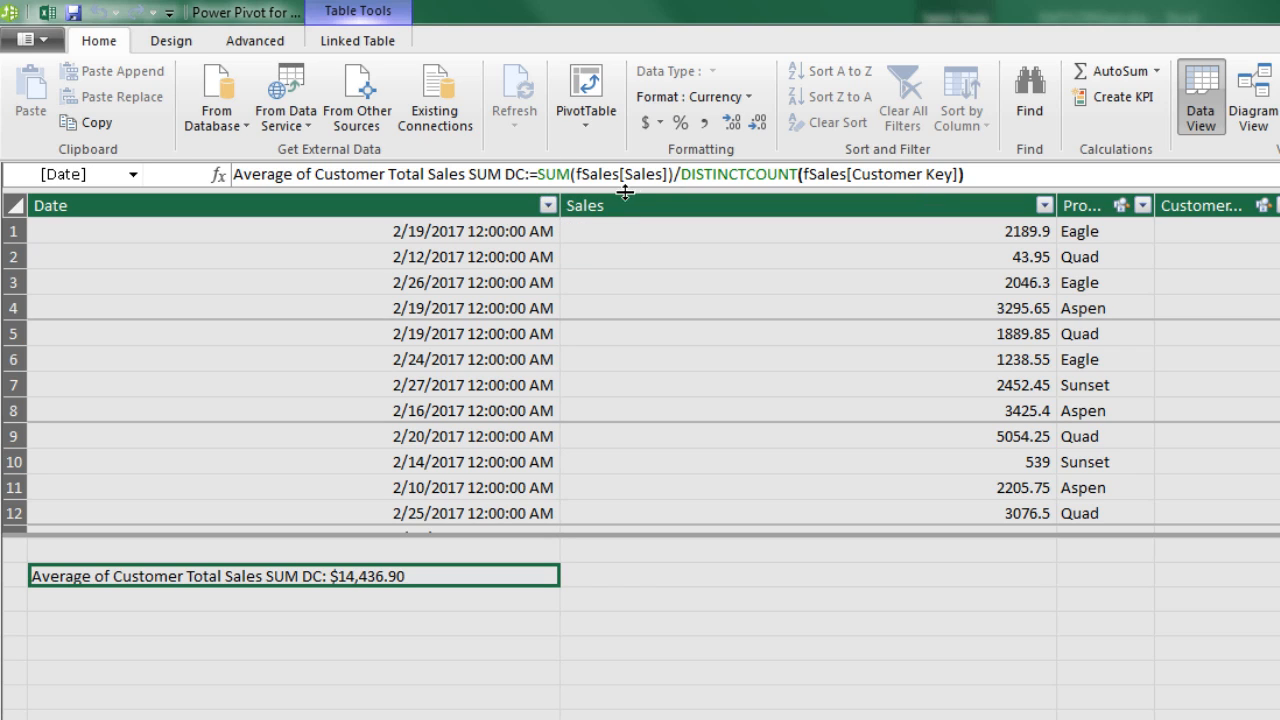
Step: In the cell below the first measure, begin "Average of Customer Total Sales AVEX CAL SUM" with AVERAGEX using dCustomer as its table
left_click(306, 603)
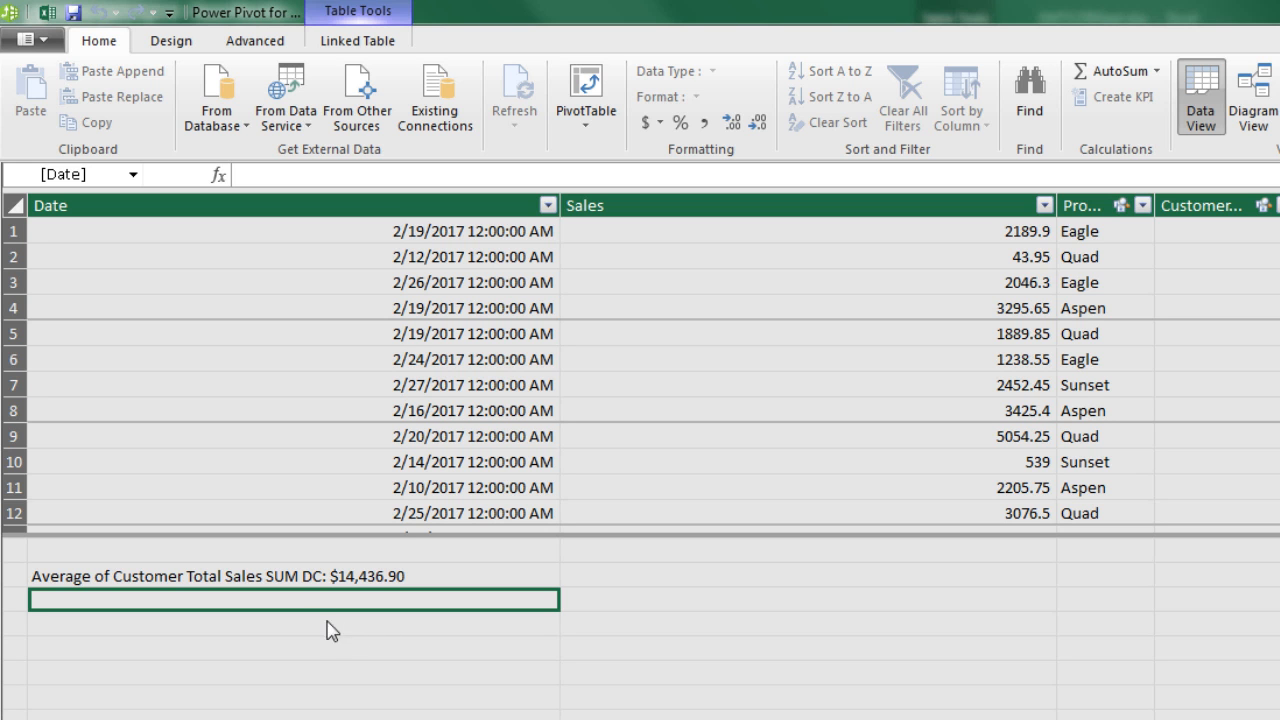
left_click(270, 183)
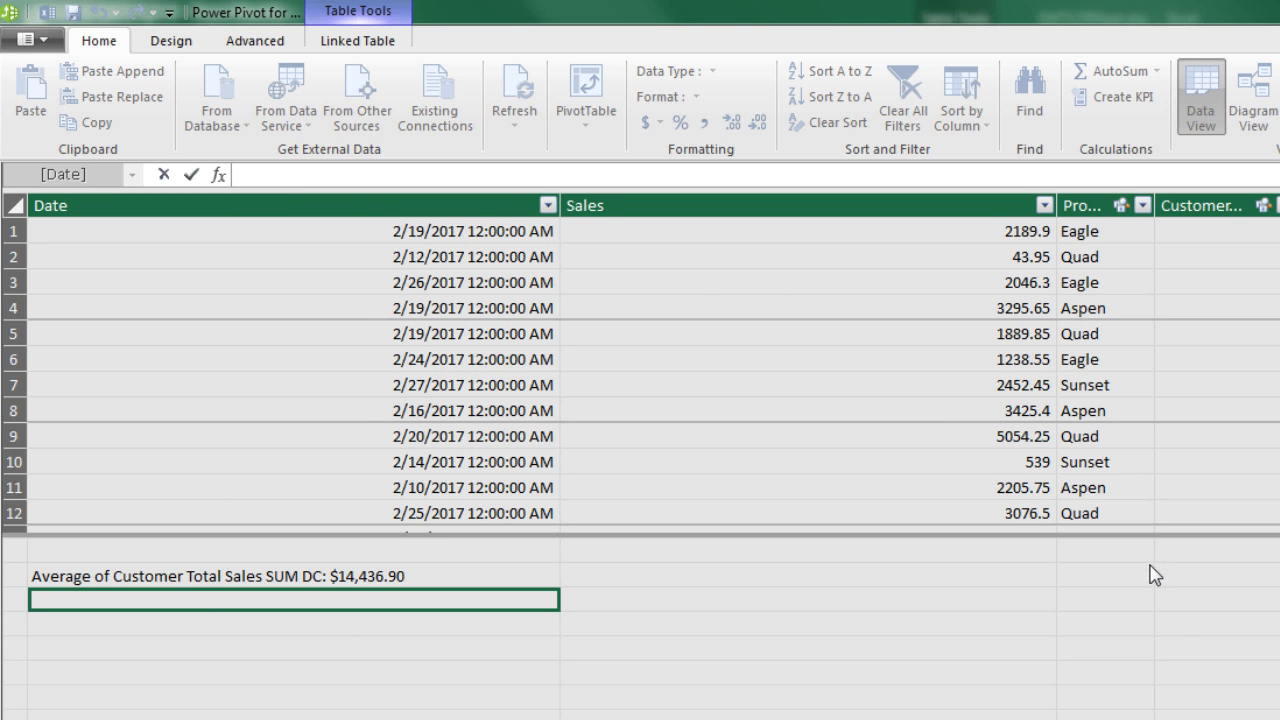
type("Average of Customer Total Sales AVEX CAL SUM")
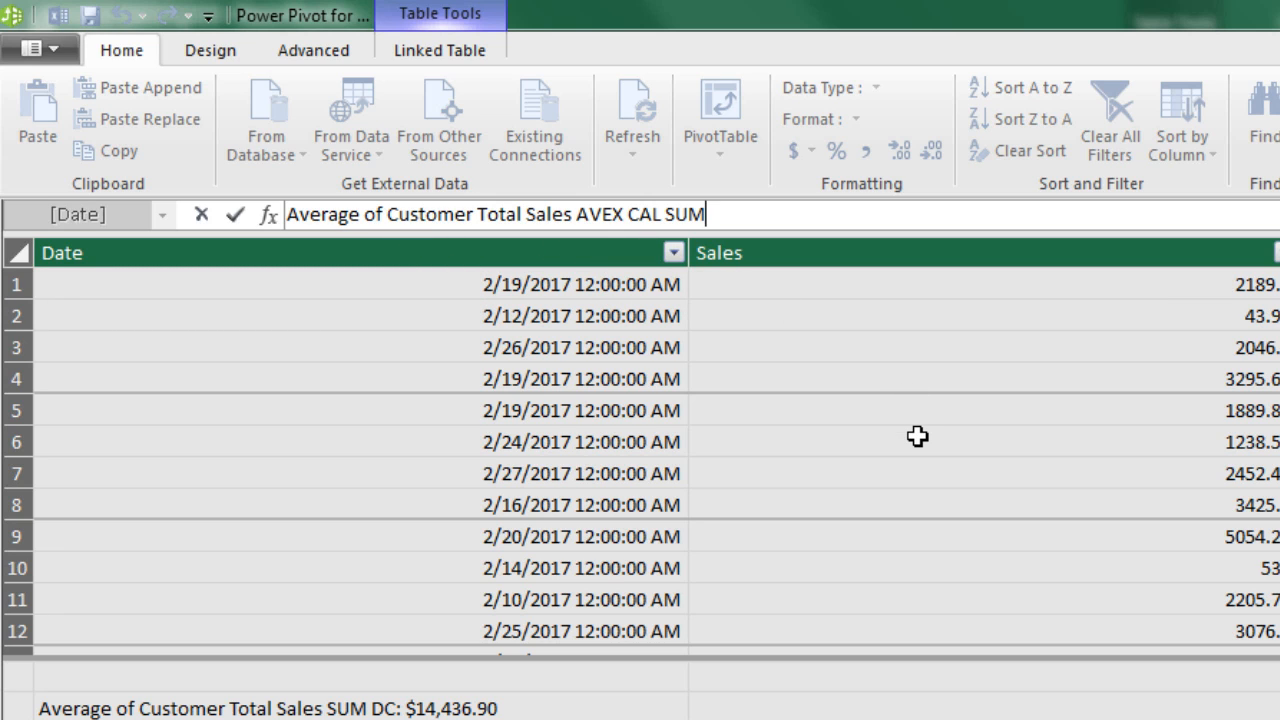
type(":=ave")
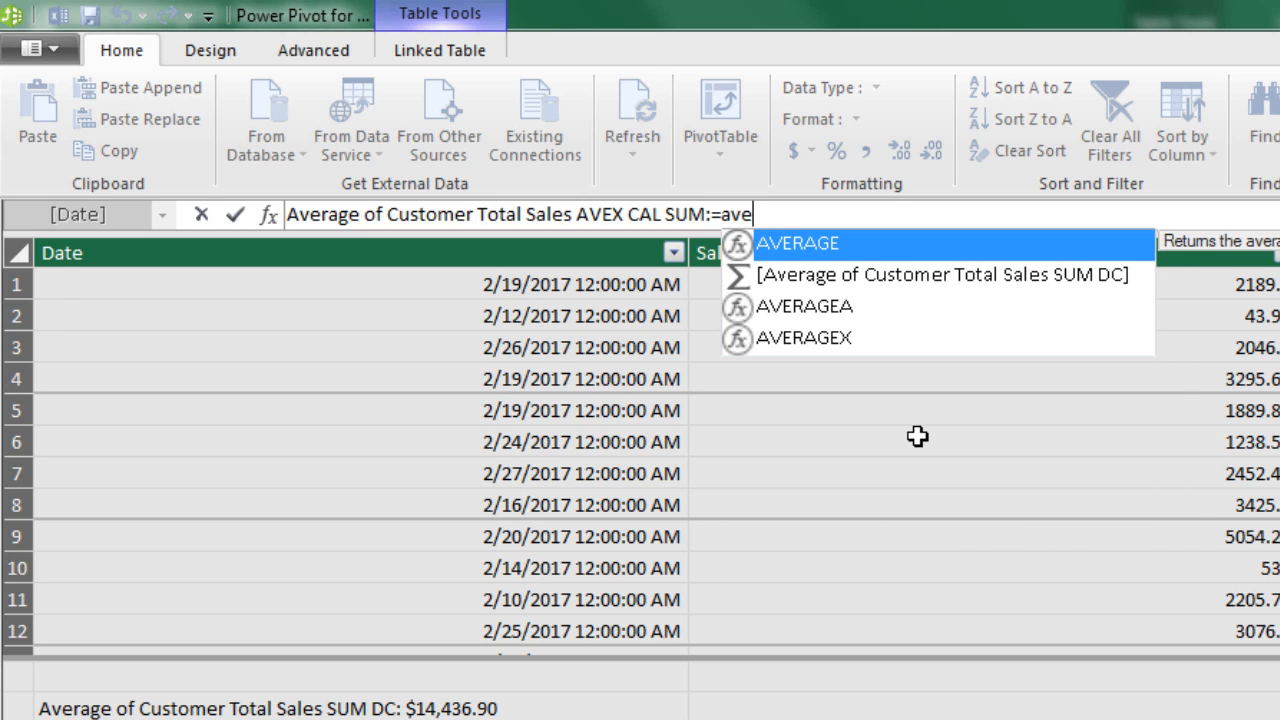
key("Down")
key("Down")
key("Down")
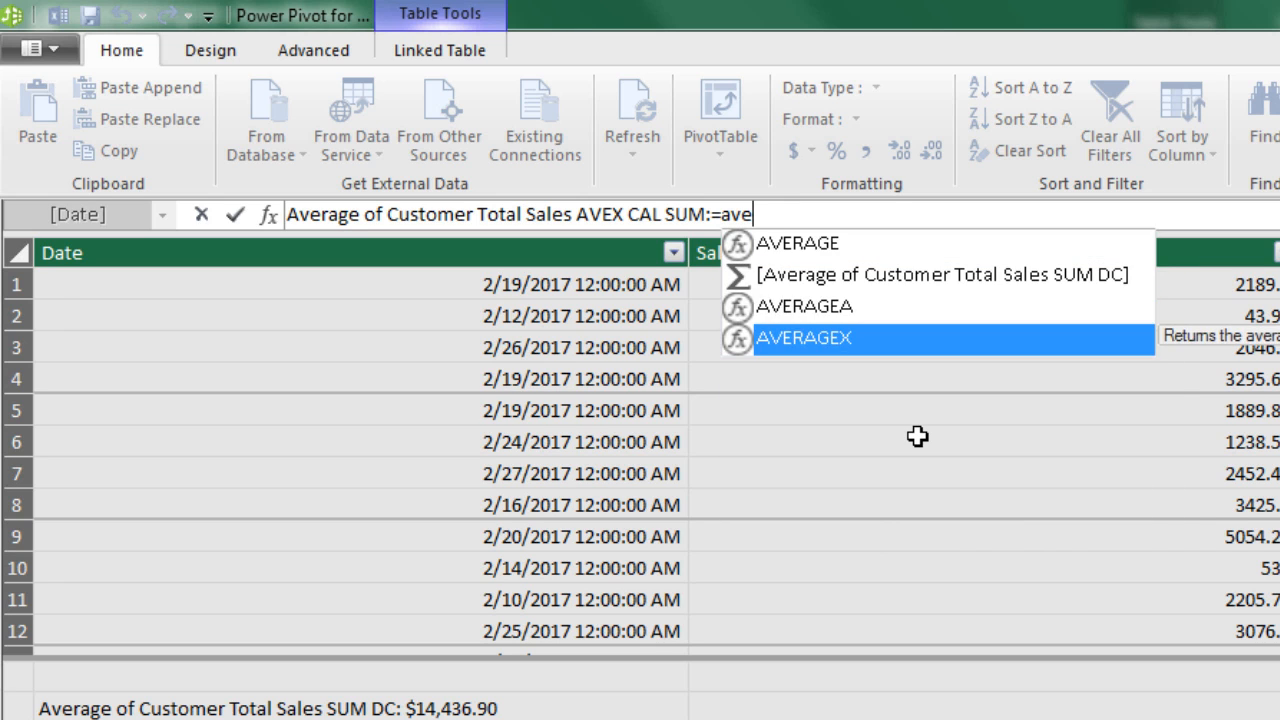
key("Tab")
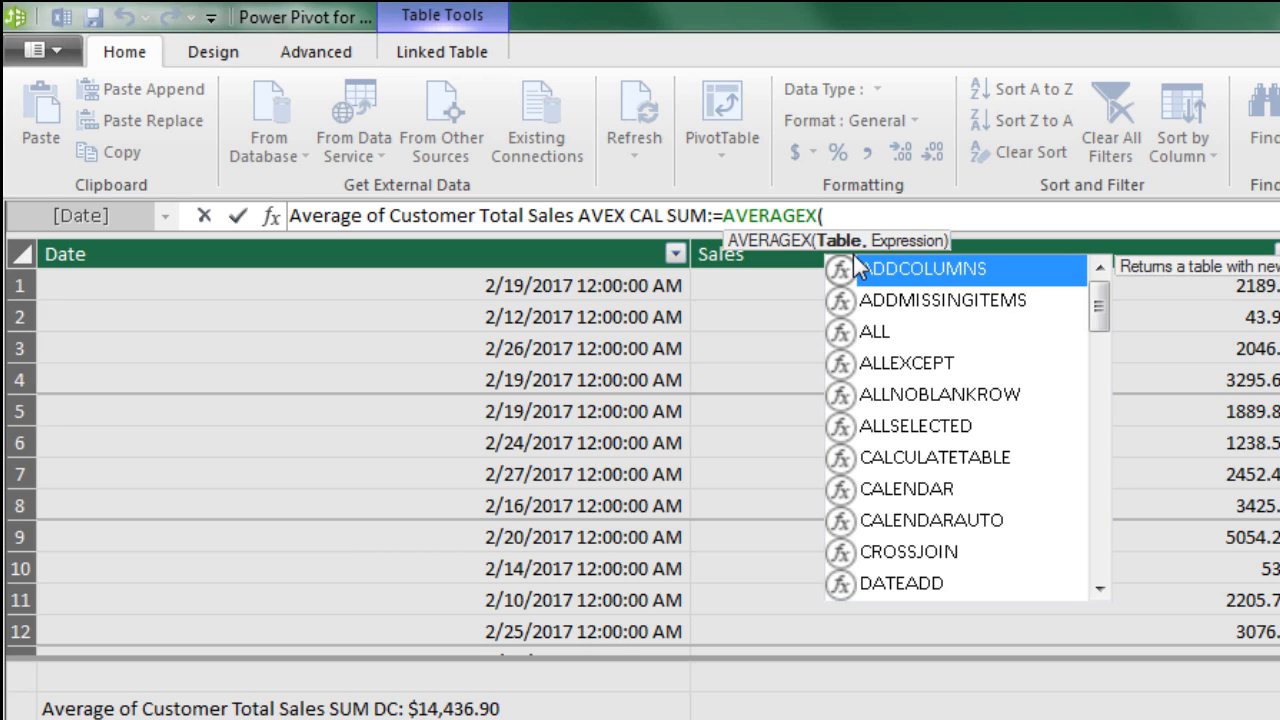
type("dc")
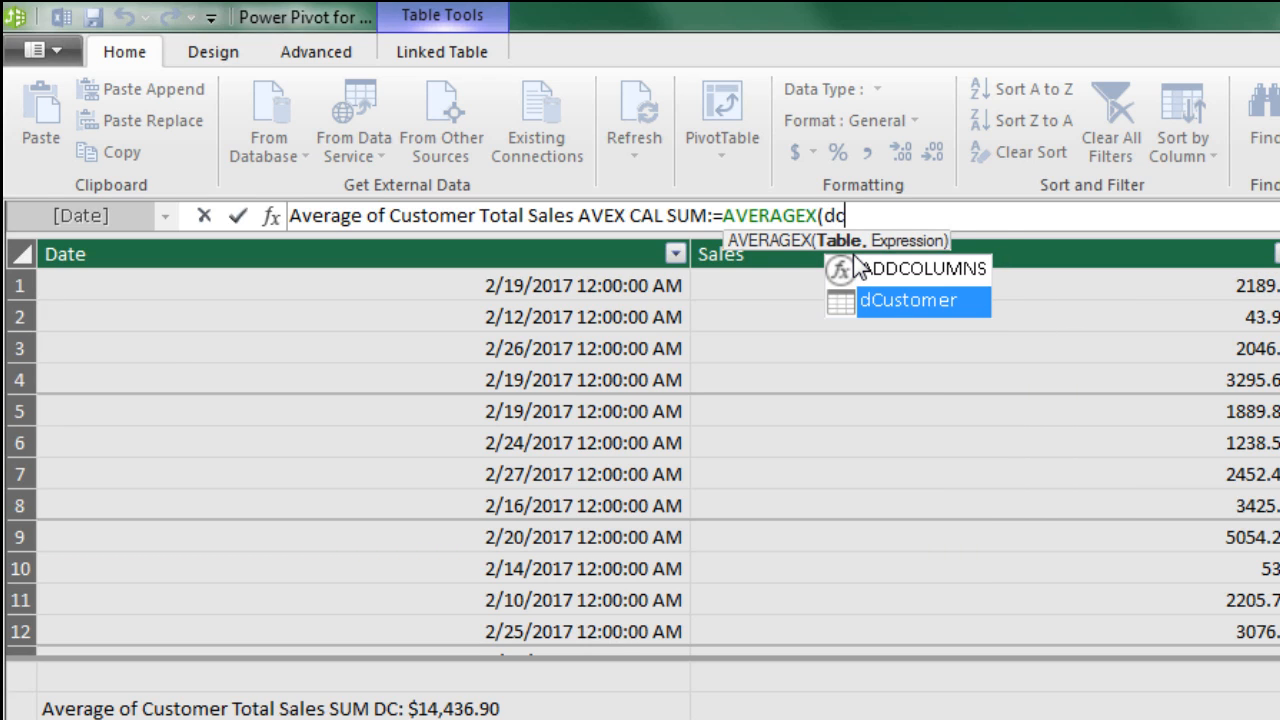
key("Tab")
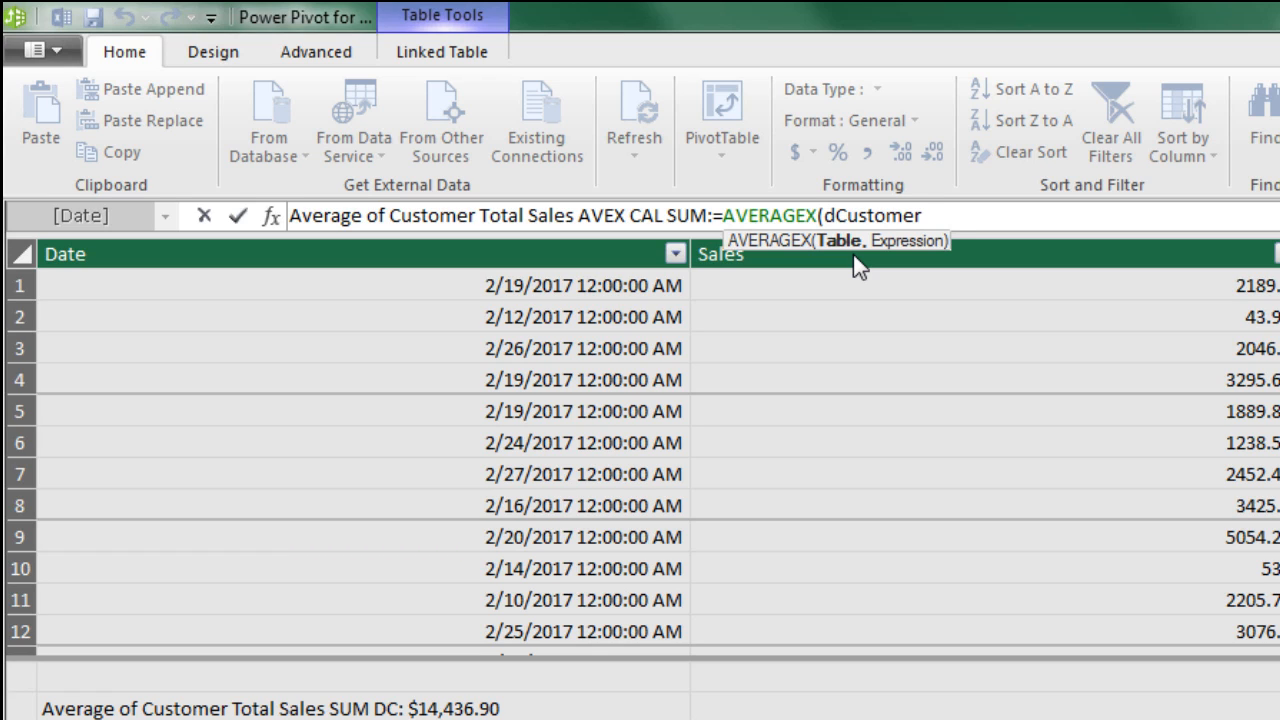
type(",")
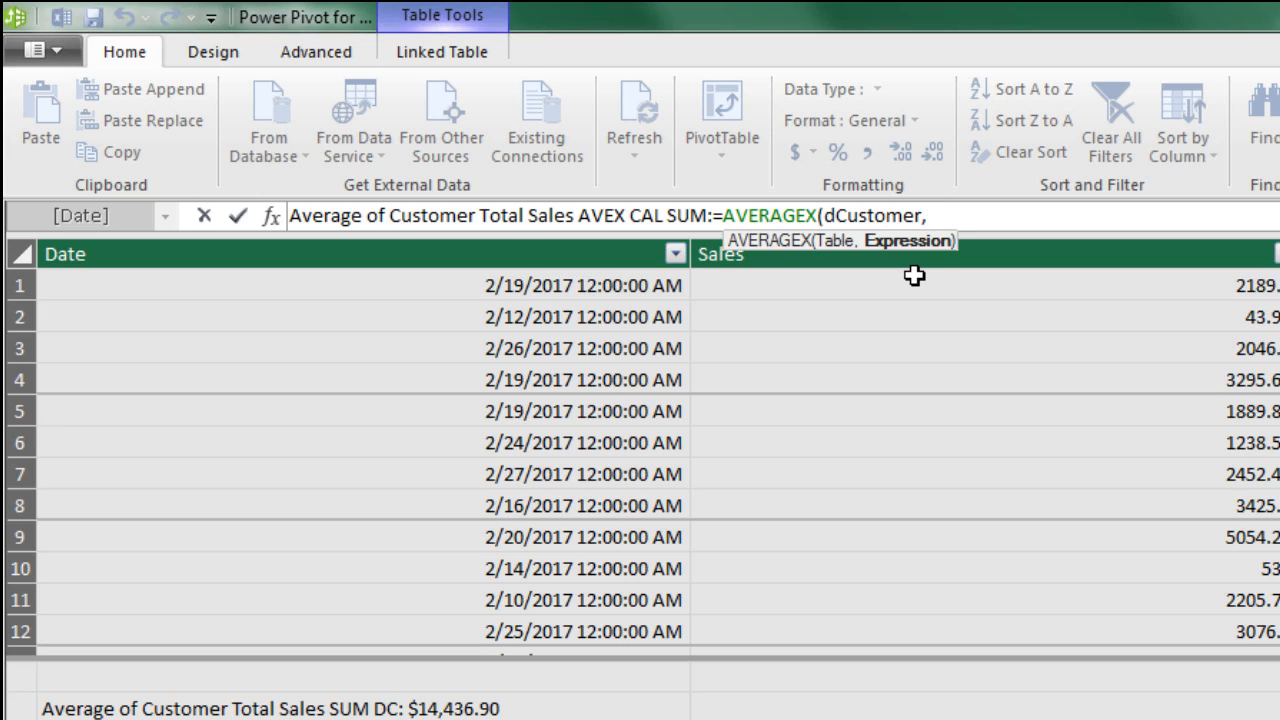
Step: Use SUM(fSales[Sales]) as the AVERAGEX expression, close the formula and enter the measure
type("sum")
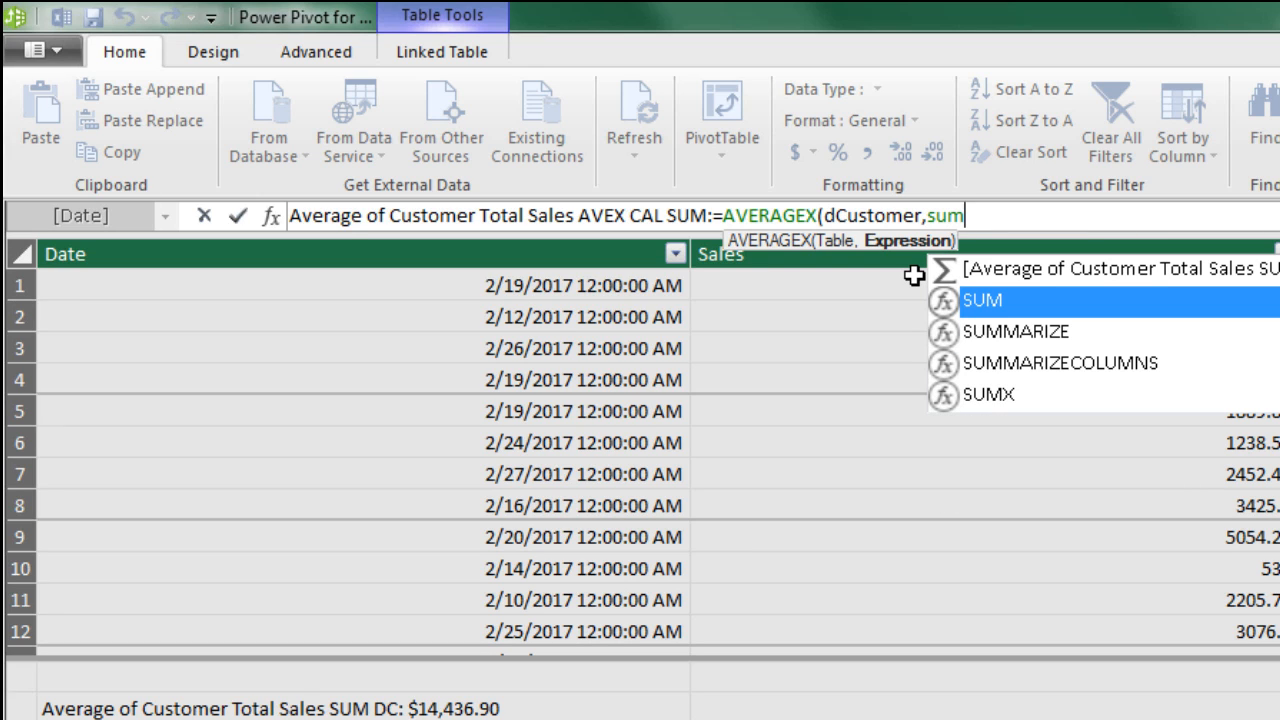
key("Tab")
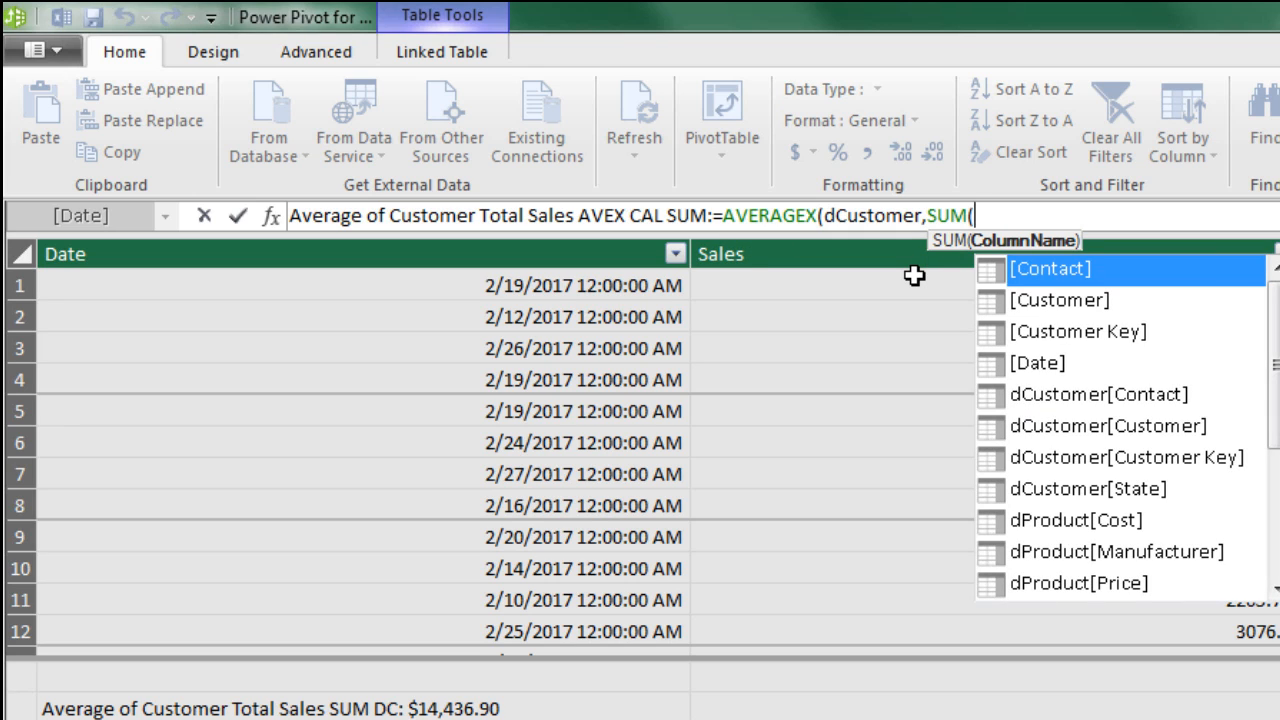
type("fs")
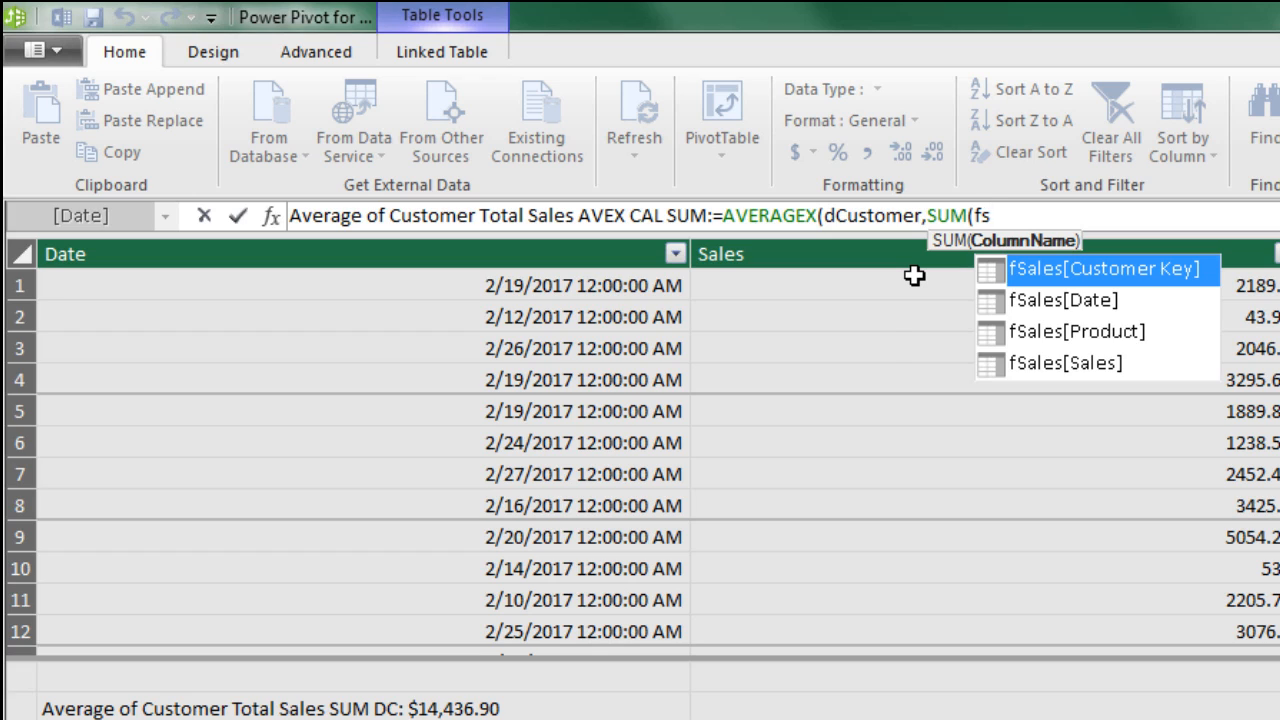
key("Down")
key("Down")
key("Down")
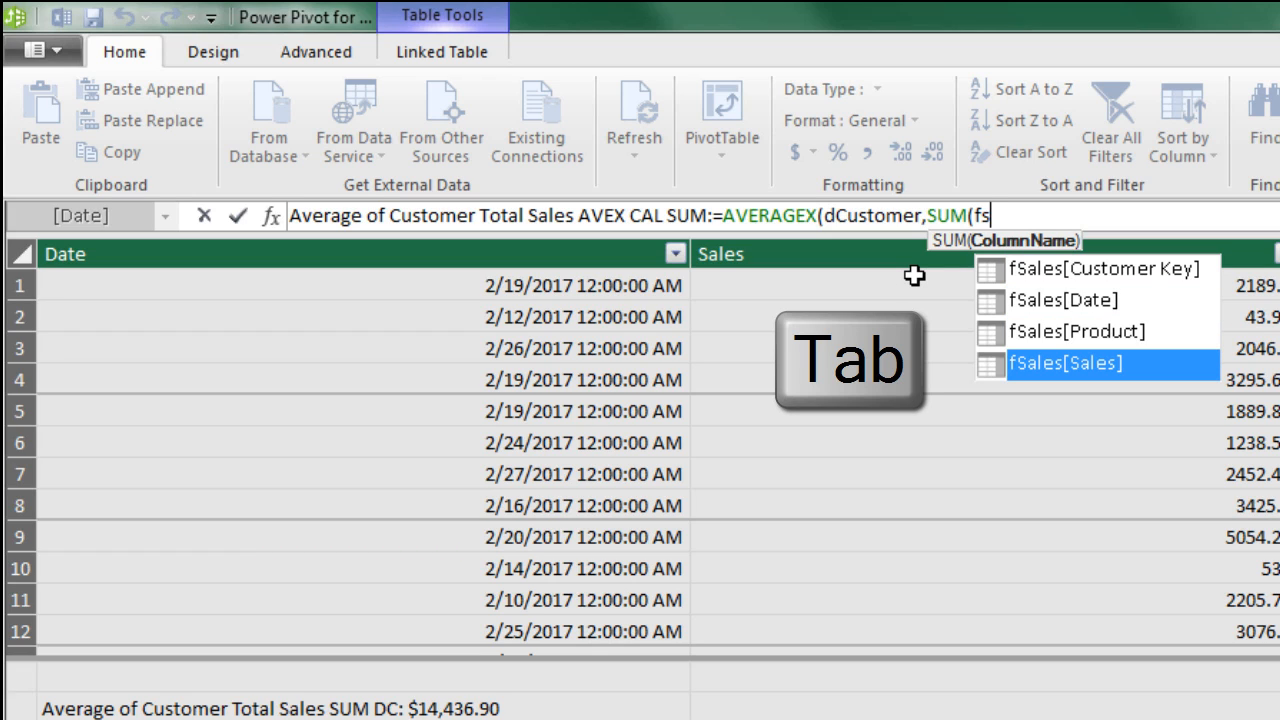
key("Tab")
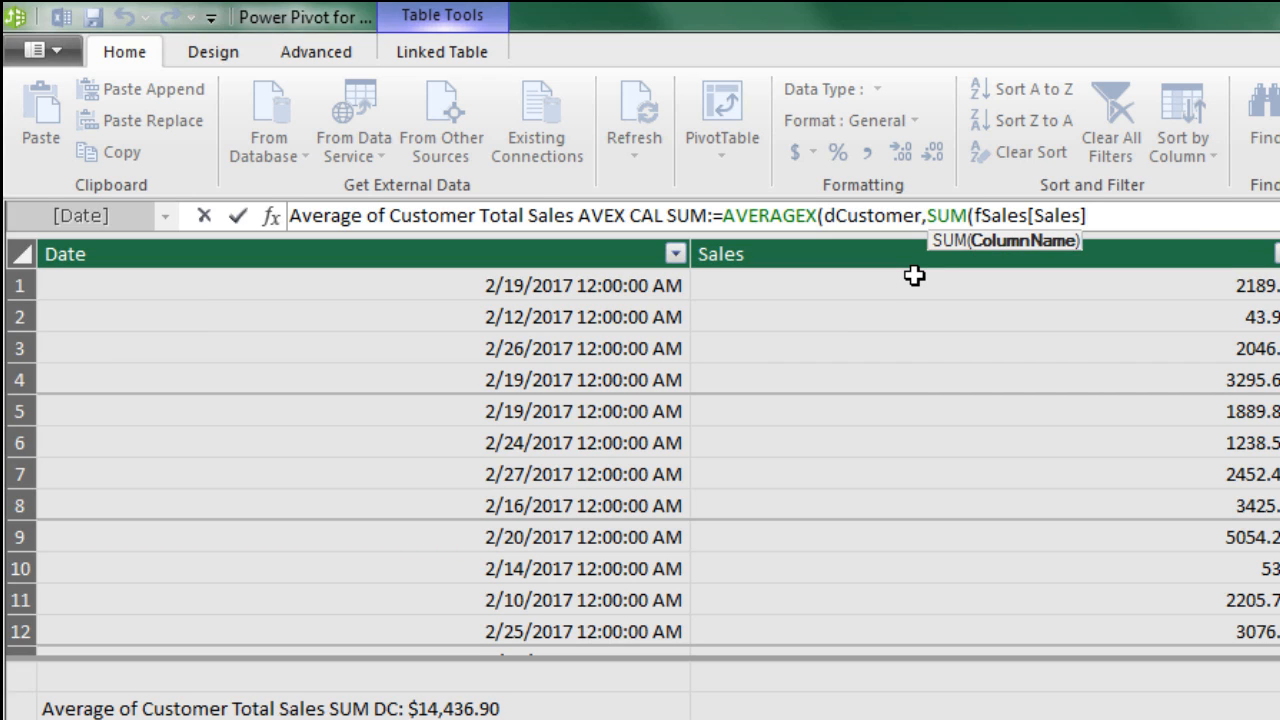
type(")")
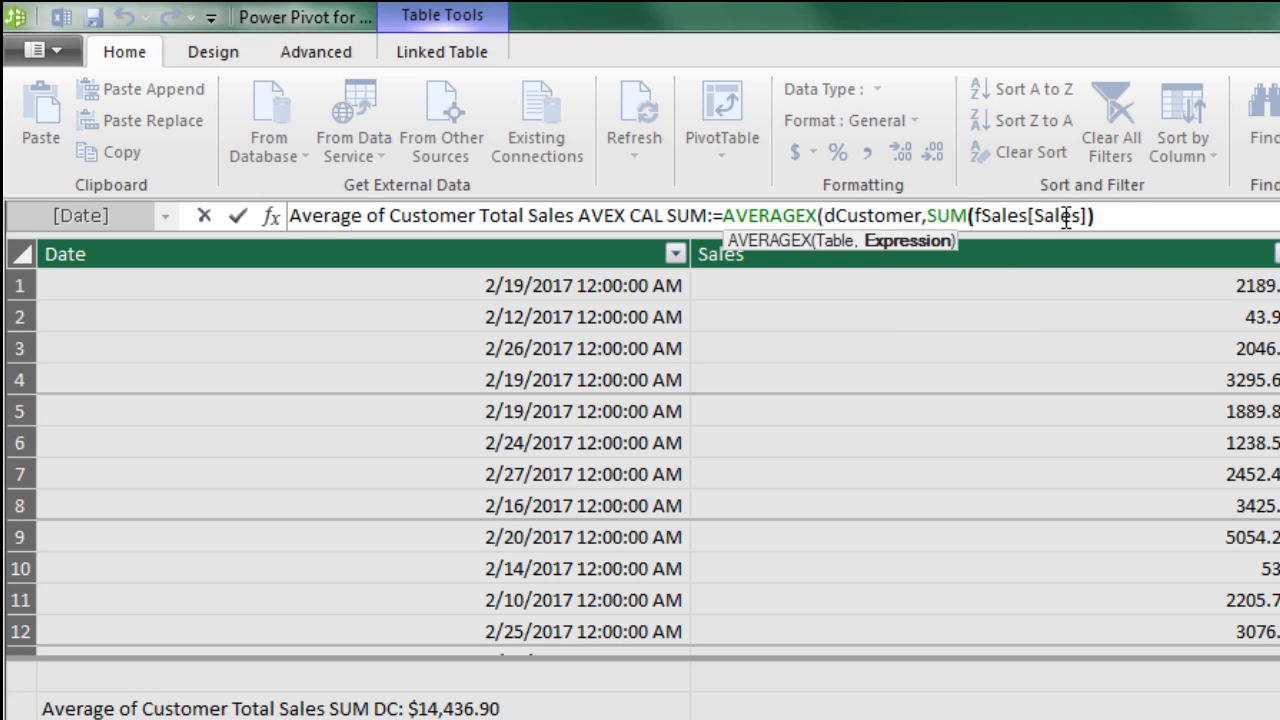
type(")")
key("Return")
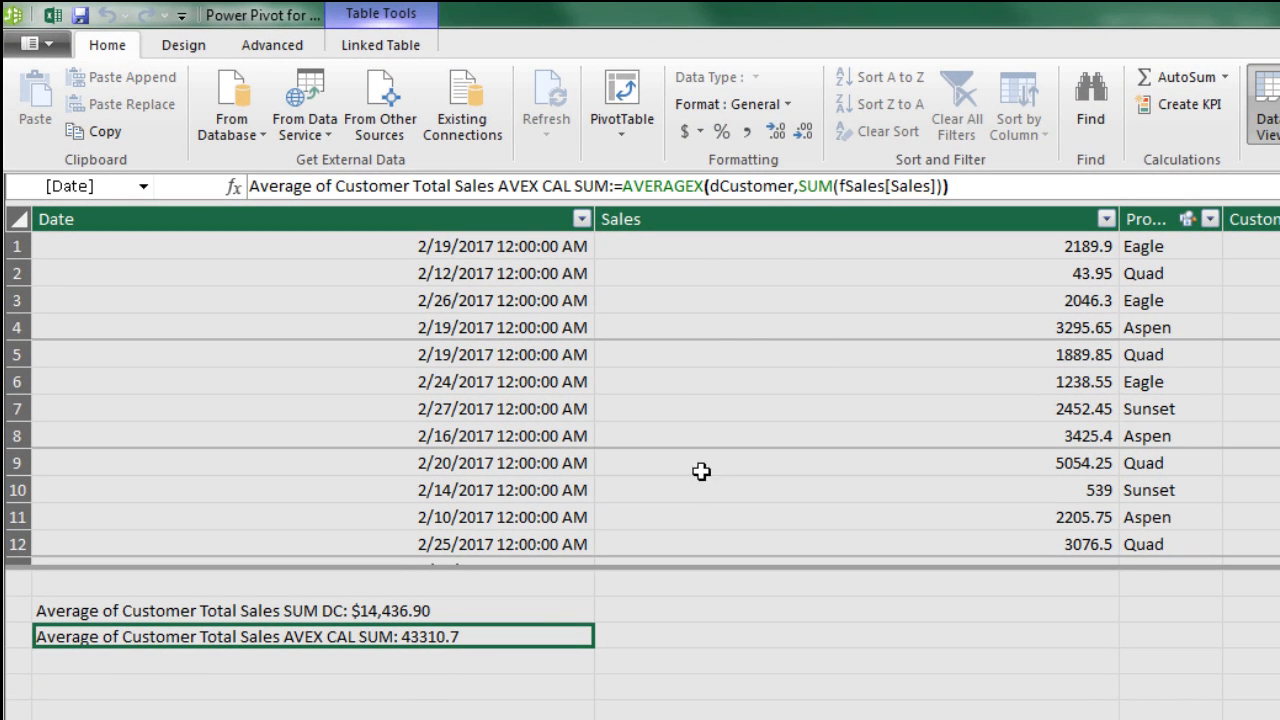
Step: Wrap SUM(fSales[Sales]) in CALCULATE within the AVERAGEX measure, enter it, and format the measure as $ English (United States) currency
left_click(826, 189)
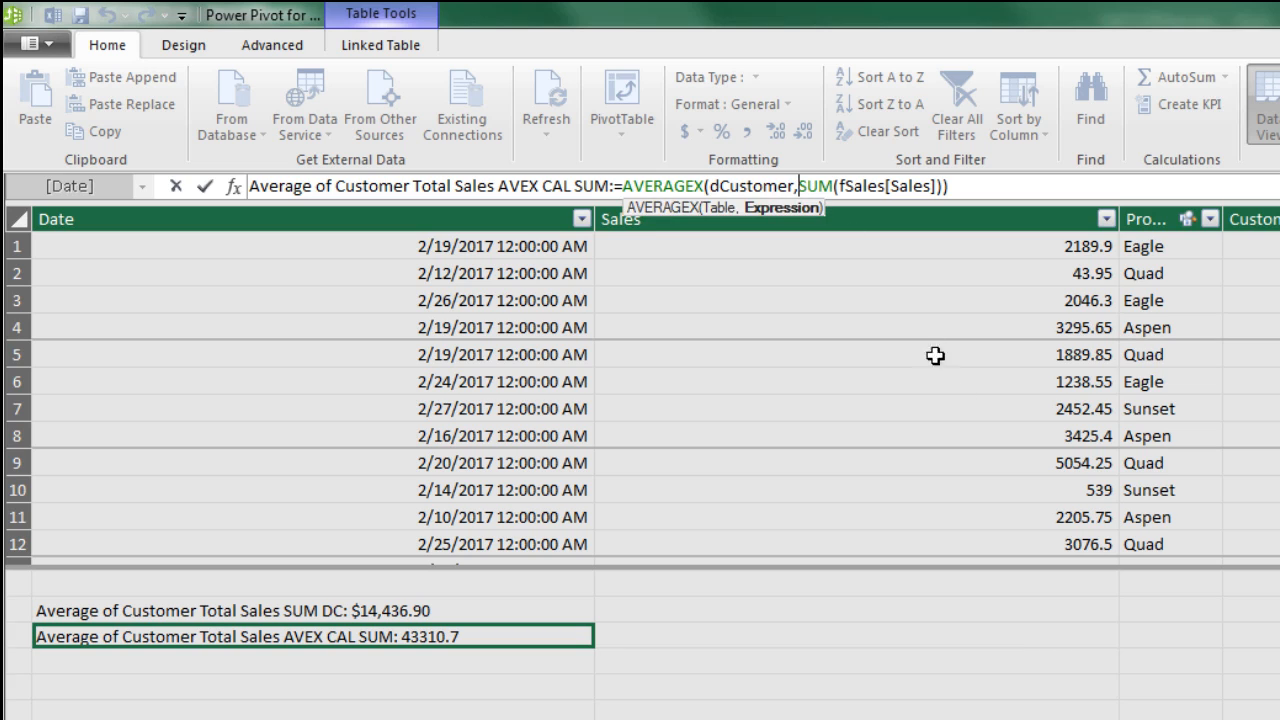
type("cal")
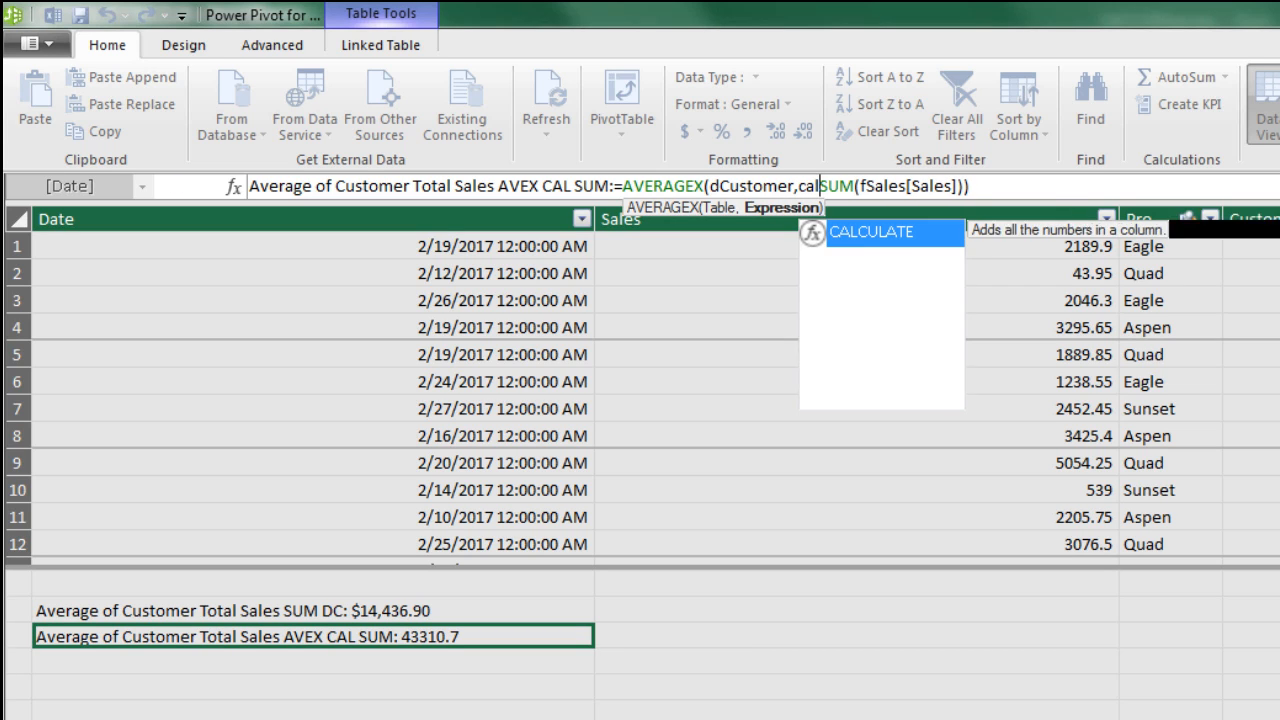
key("Tab")
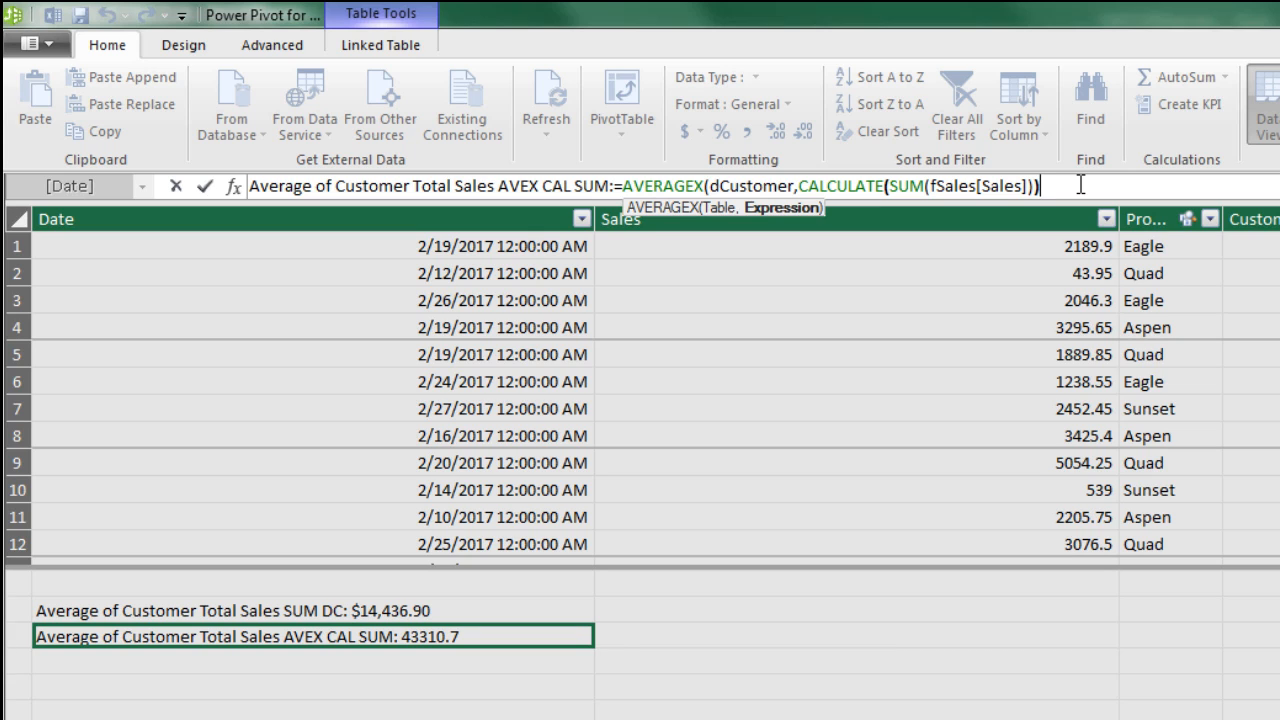
type(")")
key("Return")
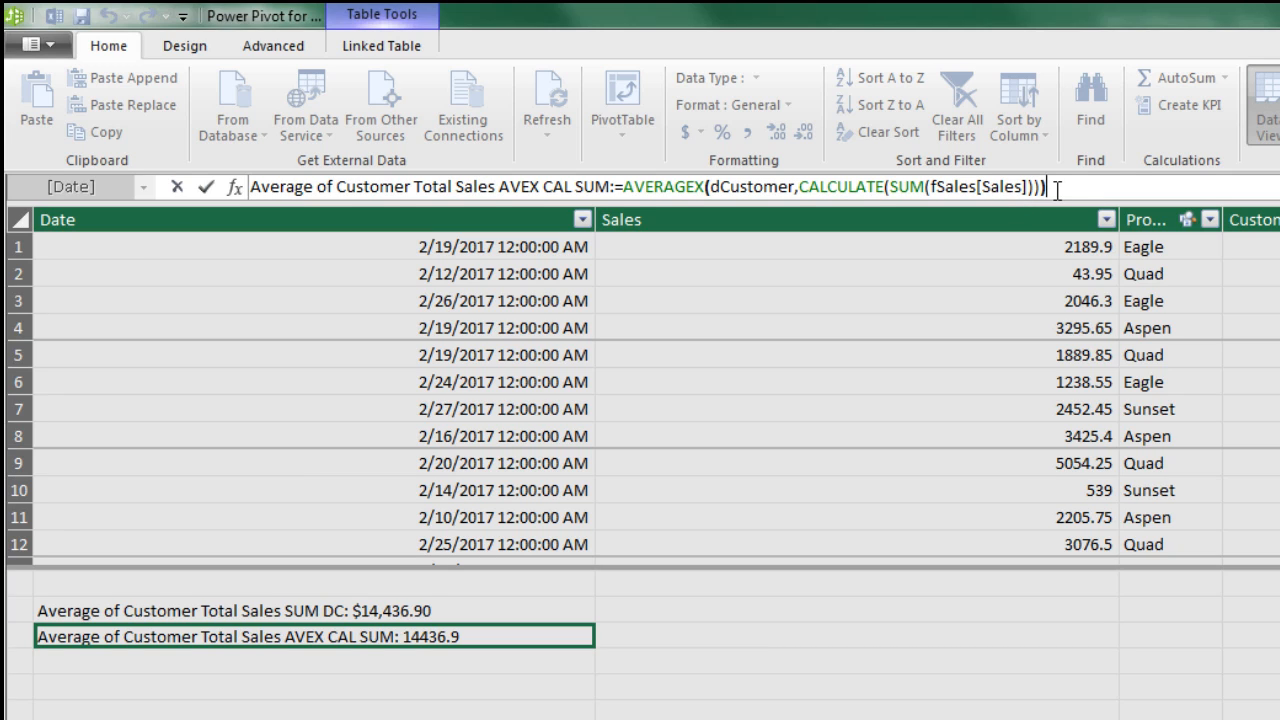
key("Return")
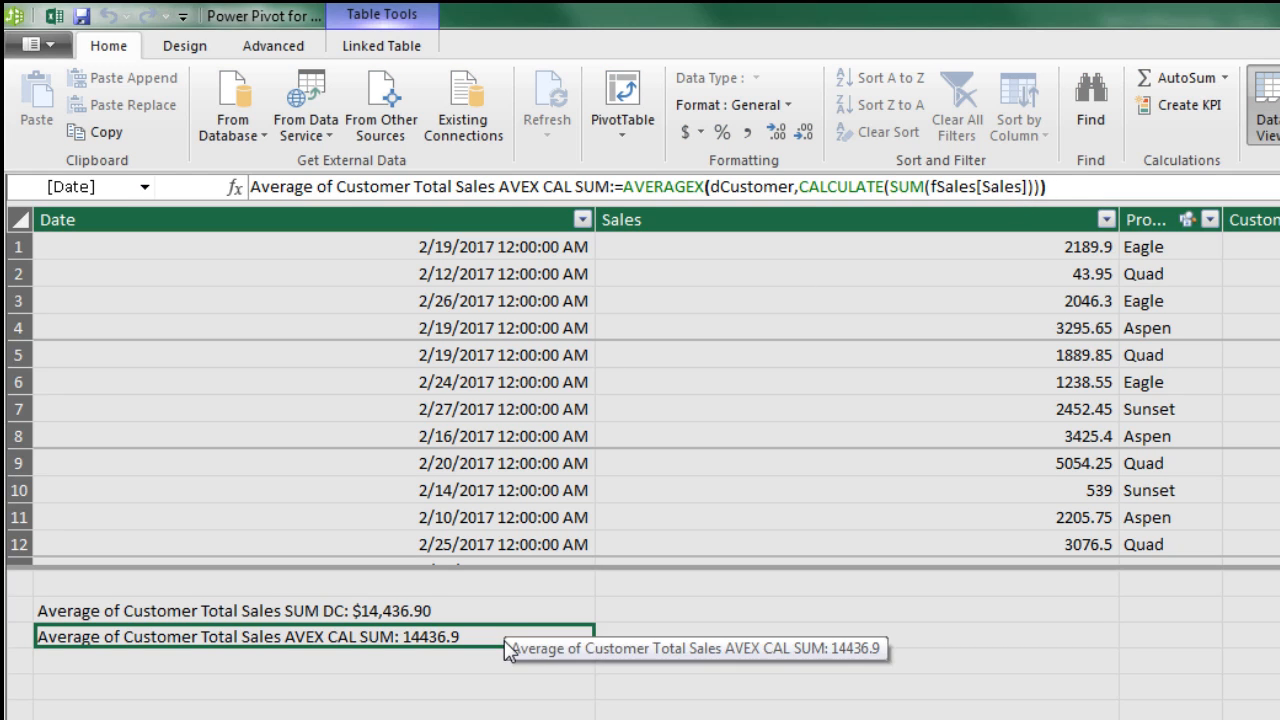
left_click(700, 134)
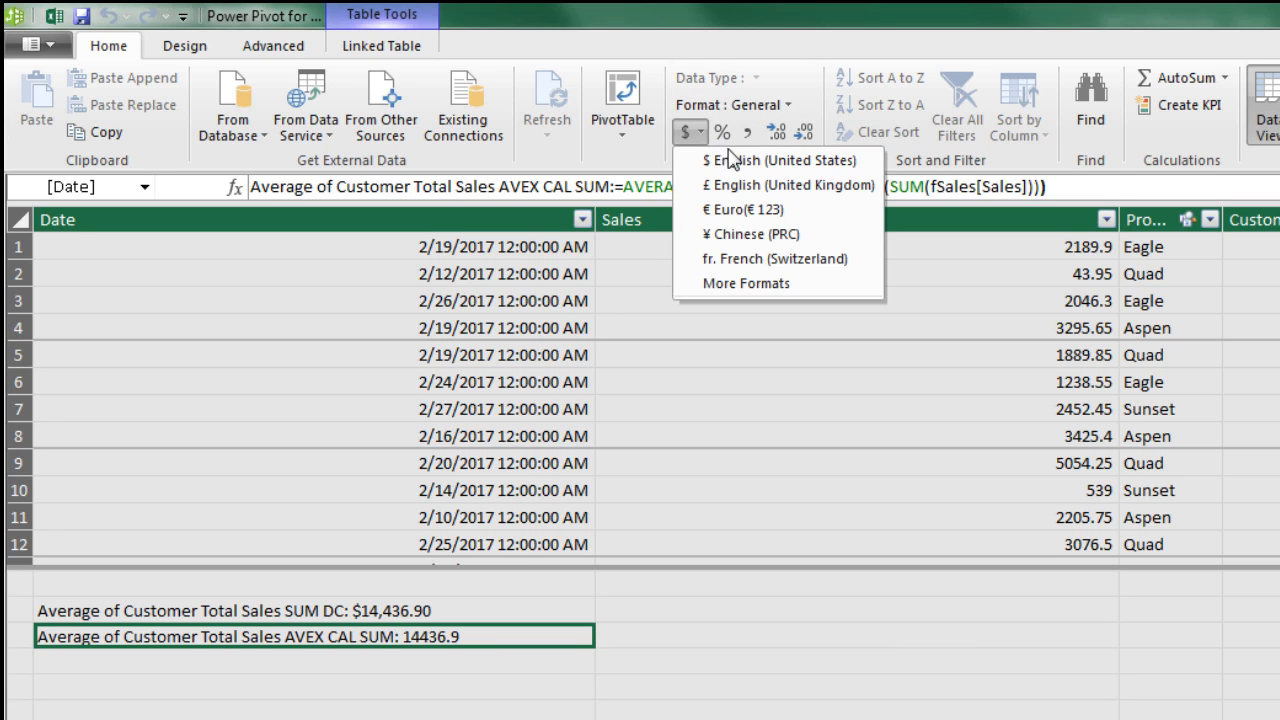
left_click(728, 160)
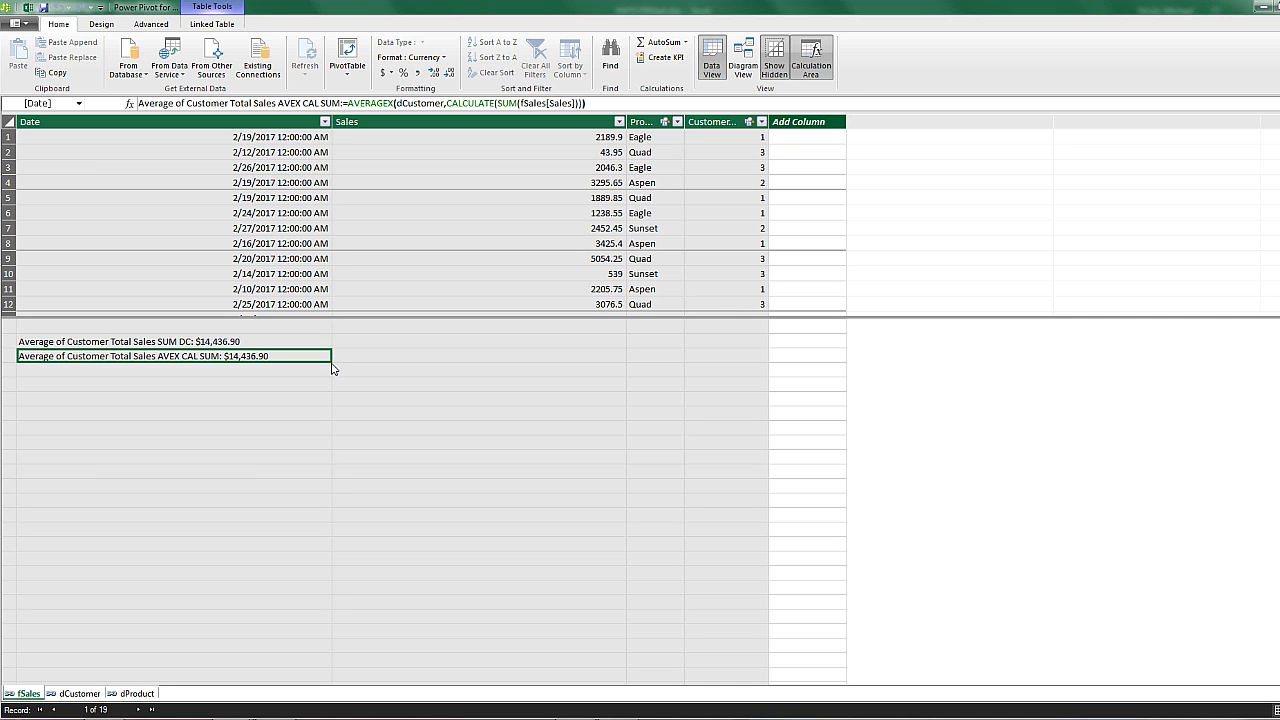
Step: Switch to the Excel workbook and insert a PivotTable based on the workbook's Data Model at cell L18 of the Tables sheet
key("alt+Tab")
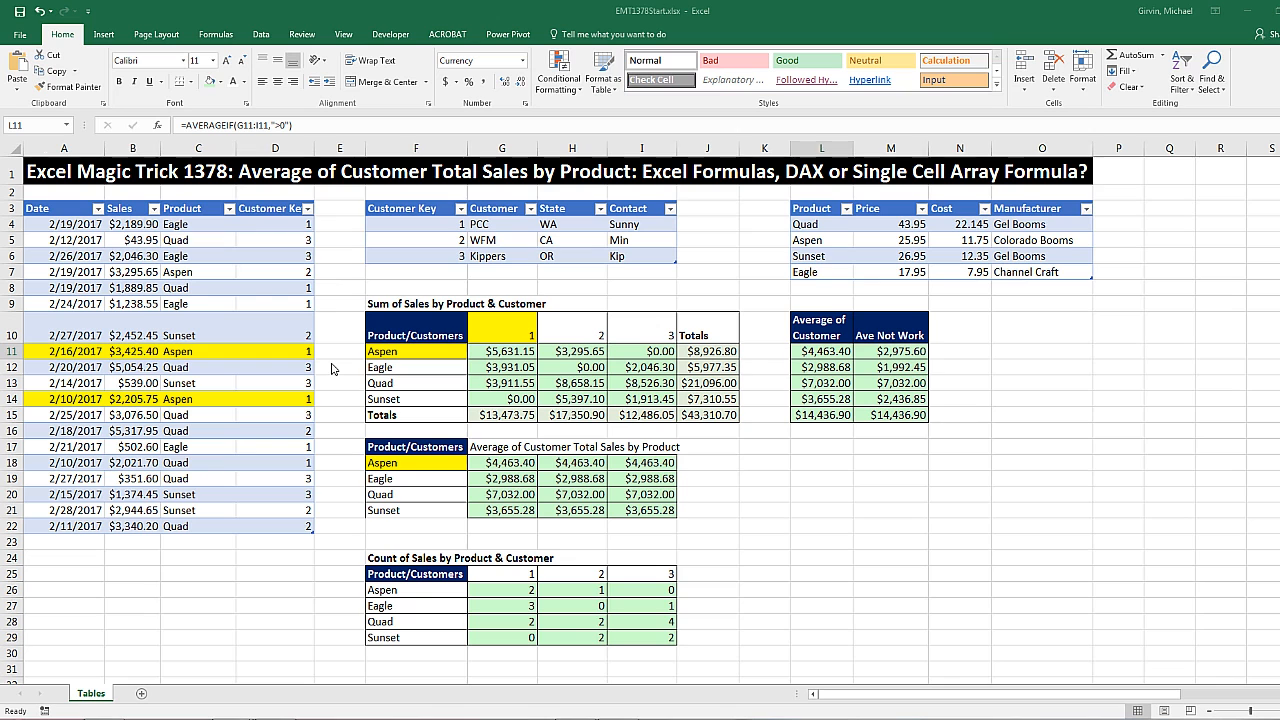
left_click(805, 458)
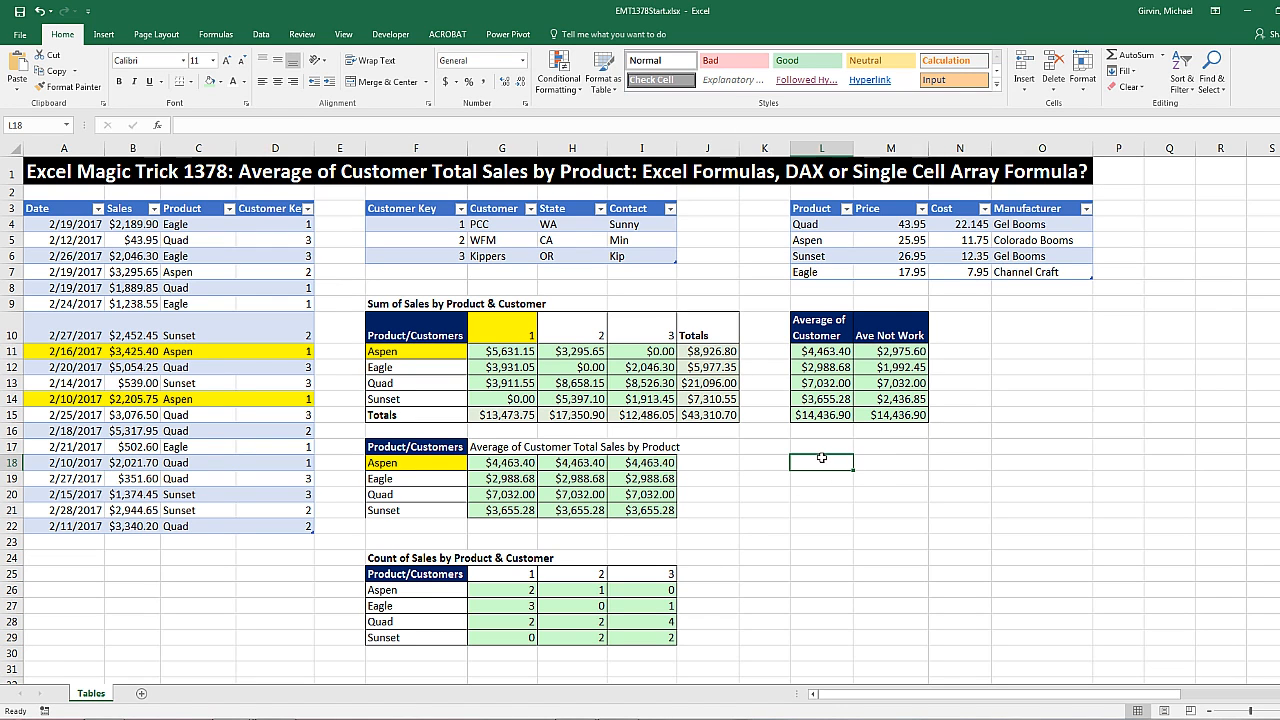
left_click(104, 34)
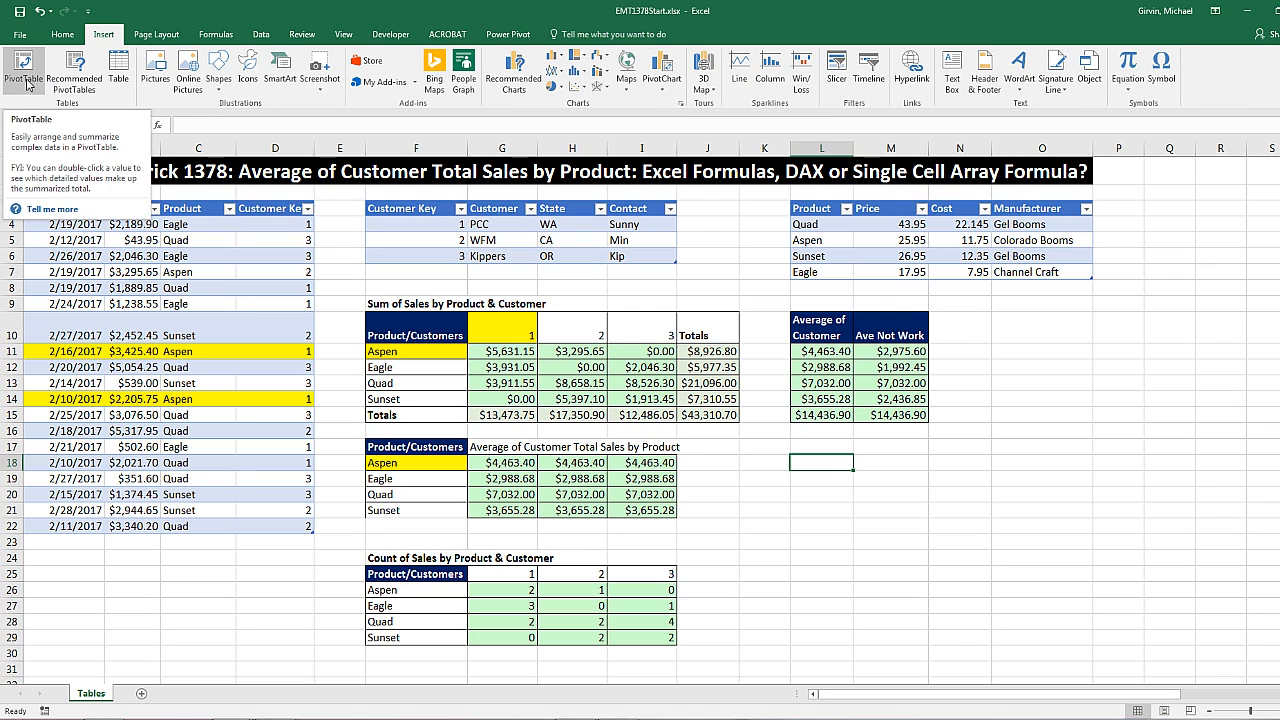
key("alt")
key("n")
key("v")
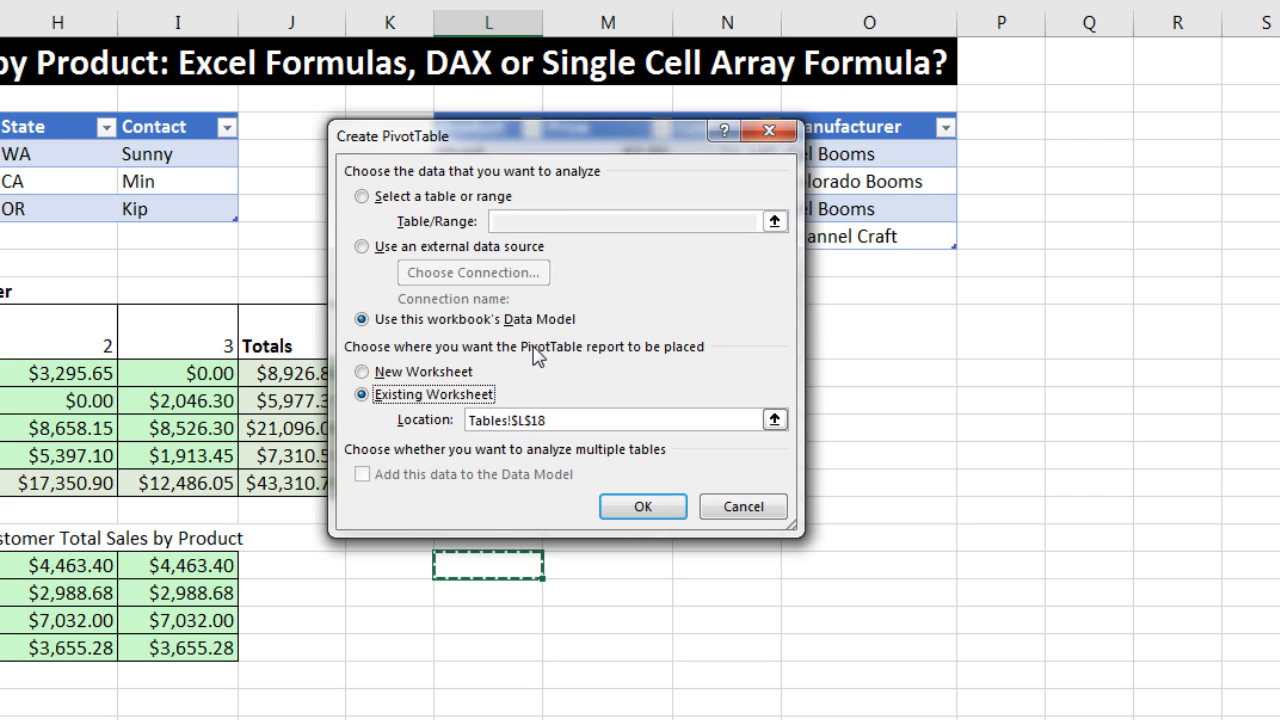
left_click(645, 506)
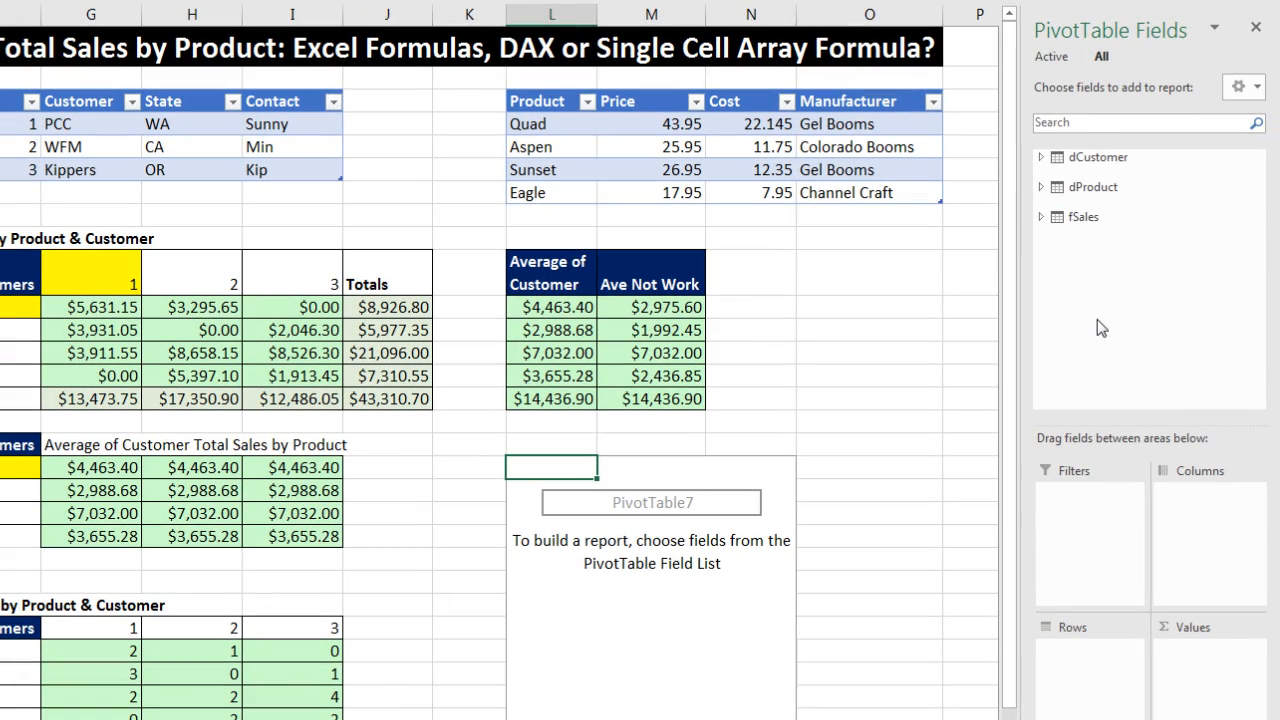
Step: Build the PivotTable with Product from dProduct as rows and both fSales measures, SUM DC and AVEX CAL SUM, as values
left_click(1042, 188)
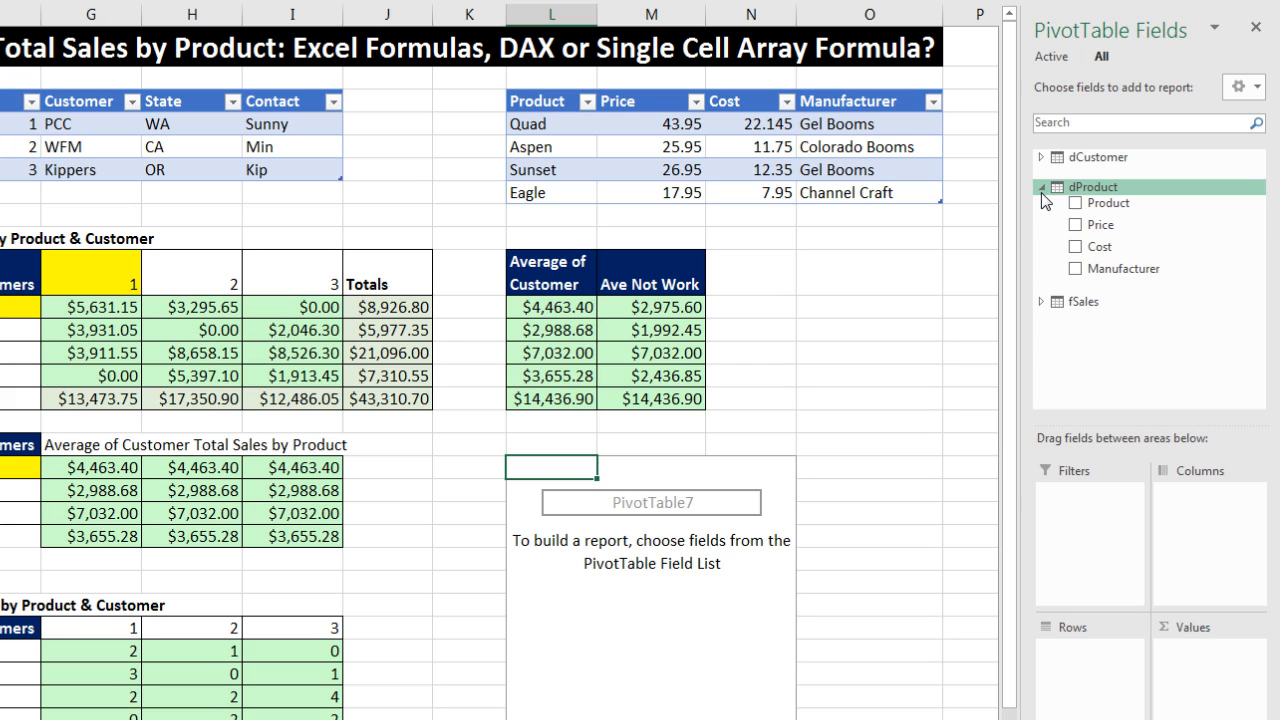
left_click_drag(1090, 212, 1070, 676)
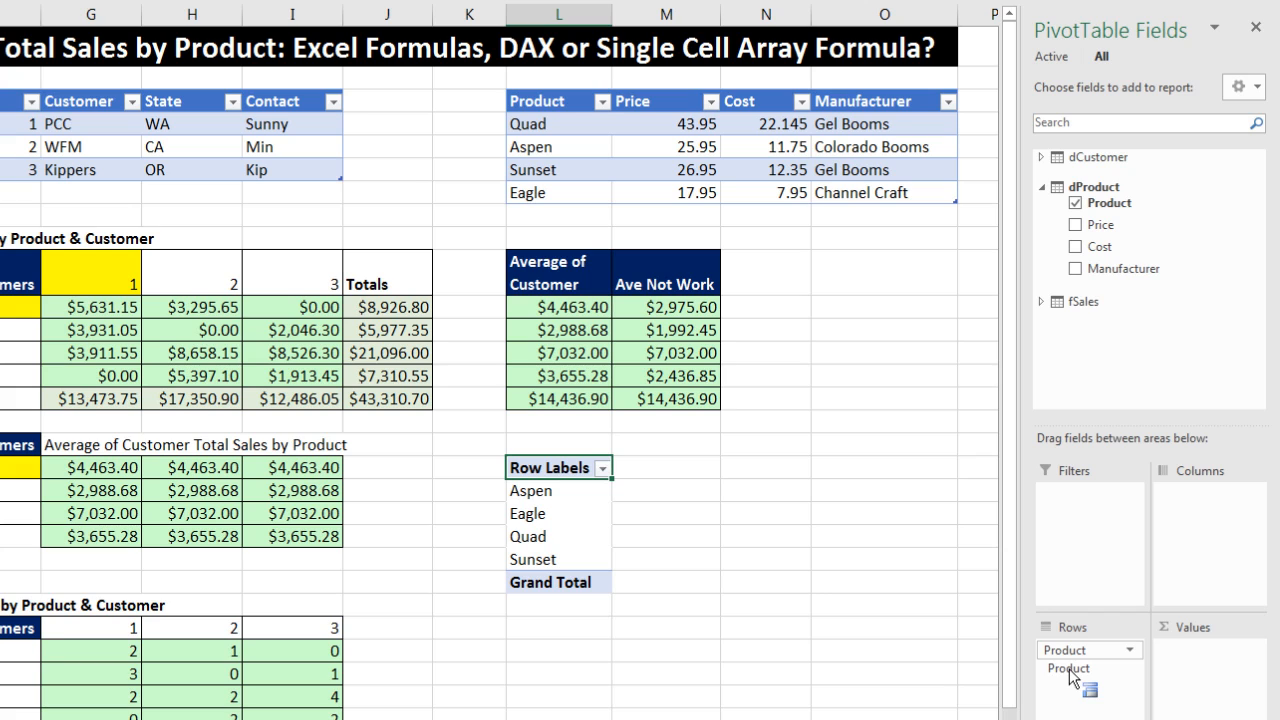
left_click(1040, 299)
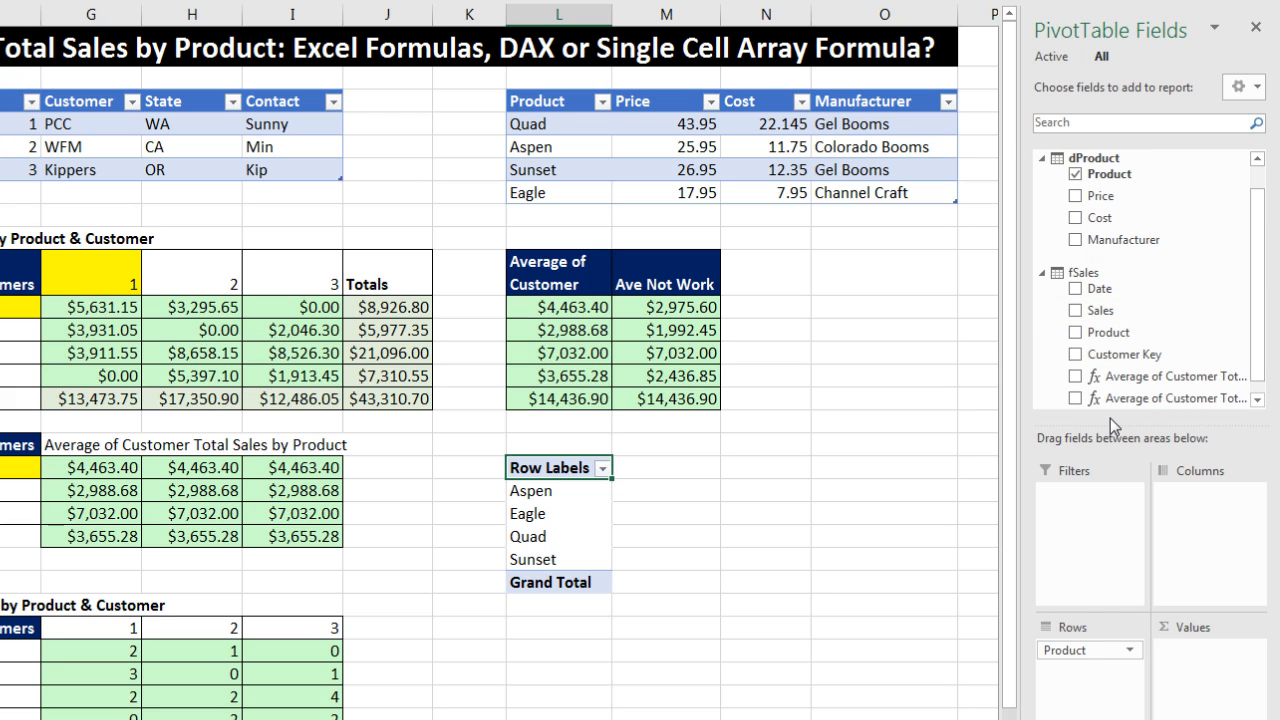
left_click_drag(1112, 430, 1112, 476)
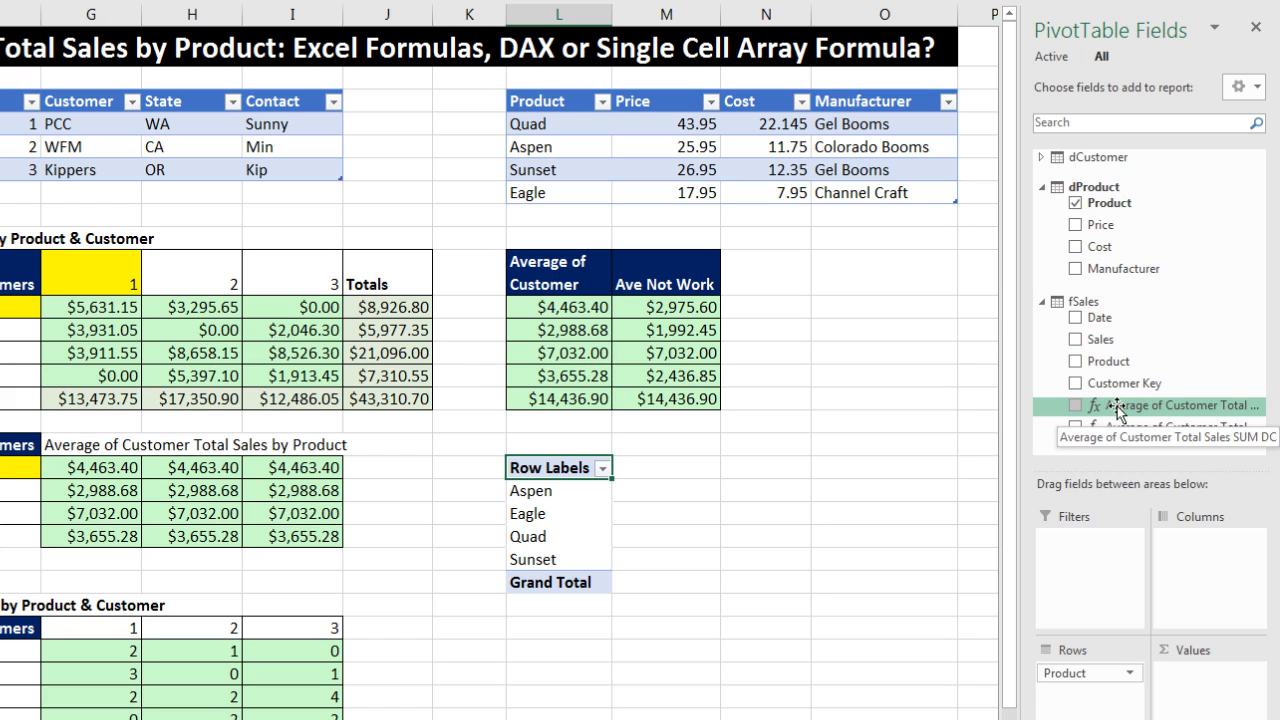
left_click_drag(1112, 410, 1200, 680)
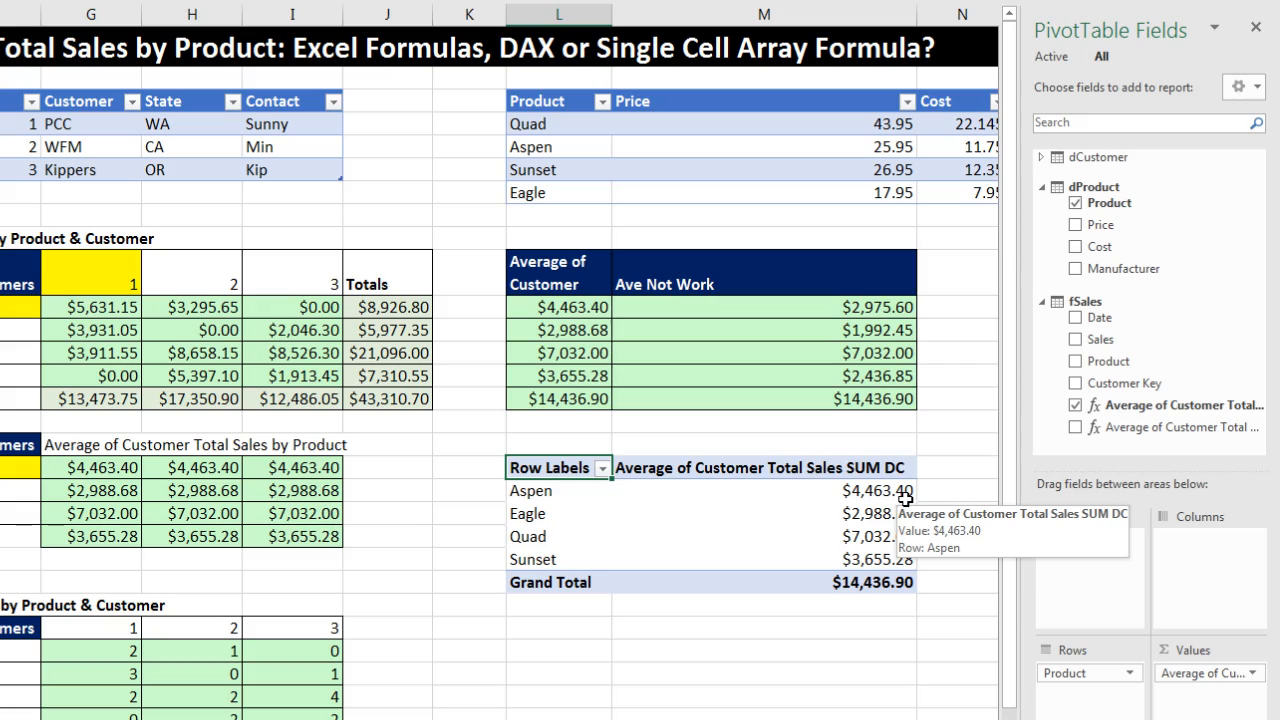
left_click_drag(1100, 428, 1134, 719)
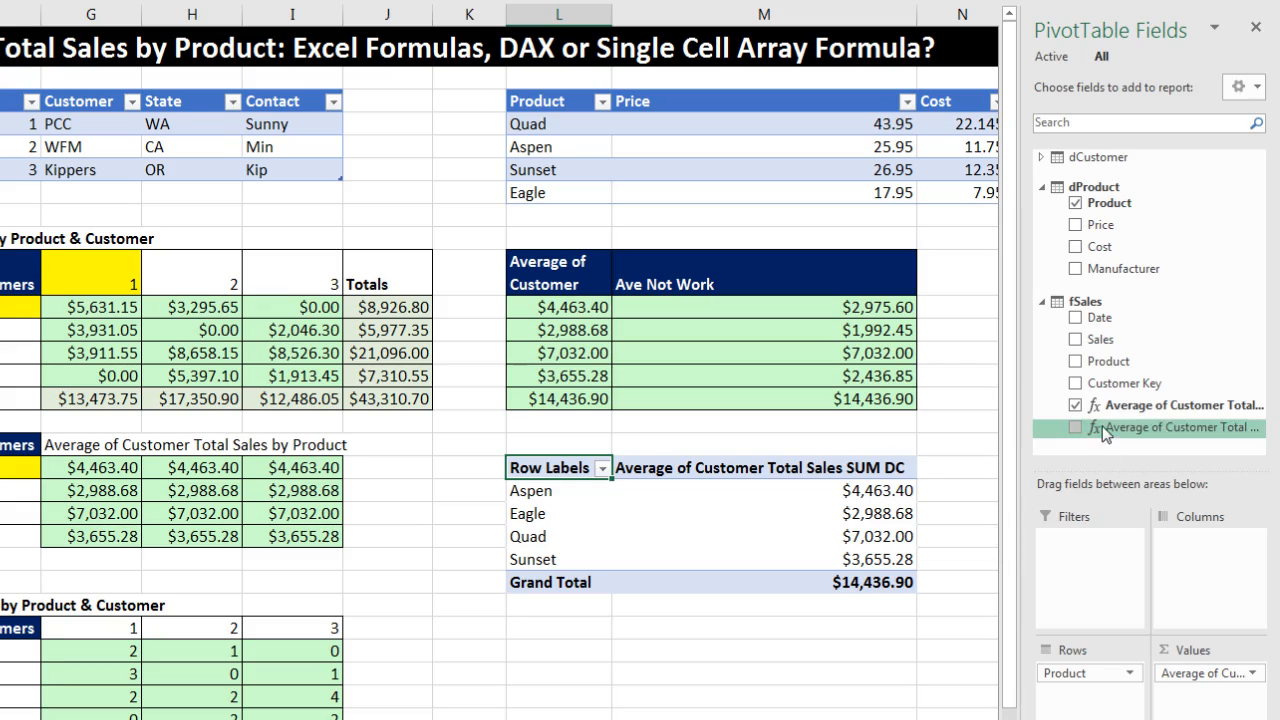
left_click_drag(1148, 665, 1148, 662)
left_click(1024, 709)
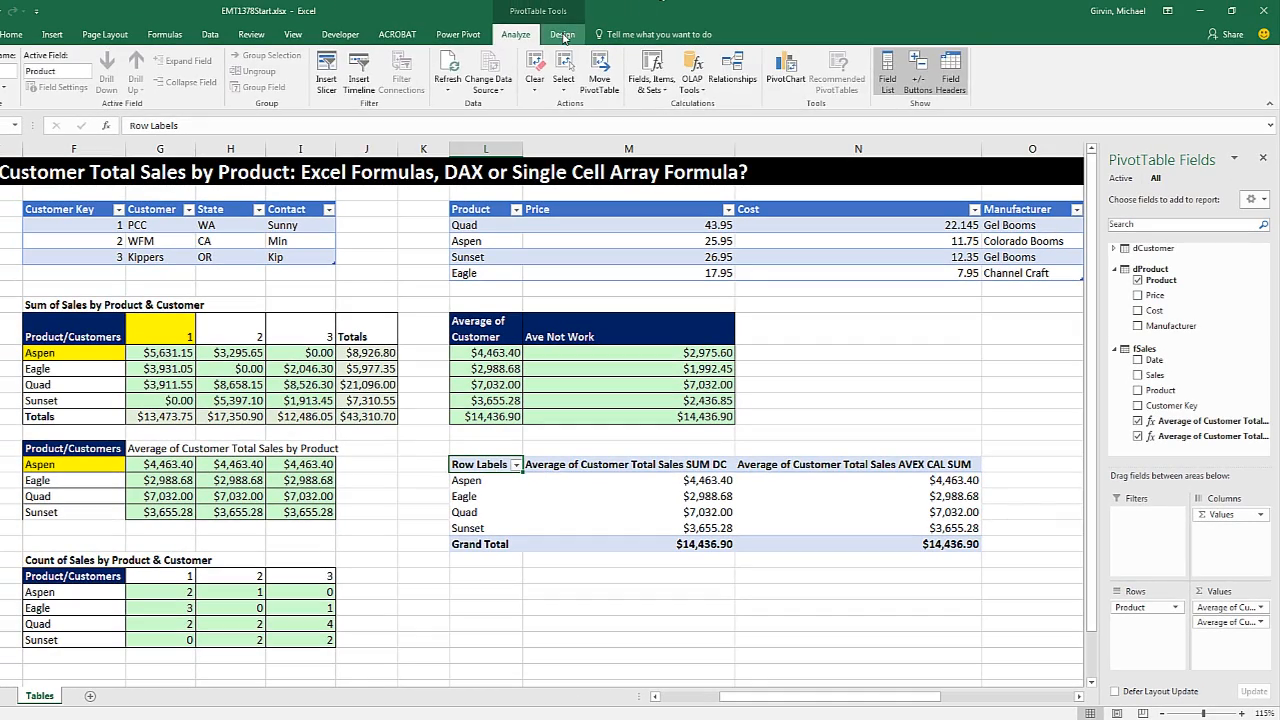
Step: Change the PivotTable's report layout to Tabular Form
left_click(563, 36)
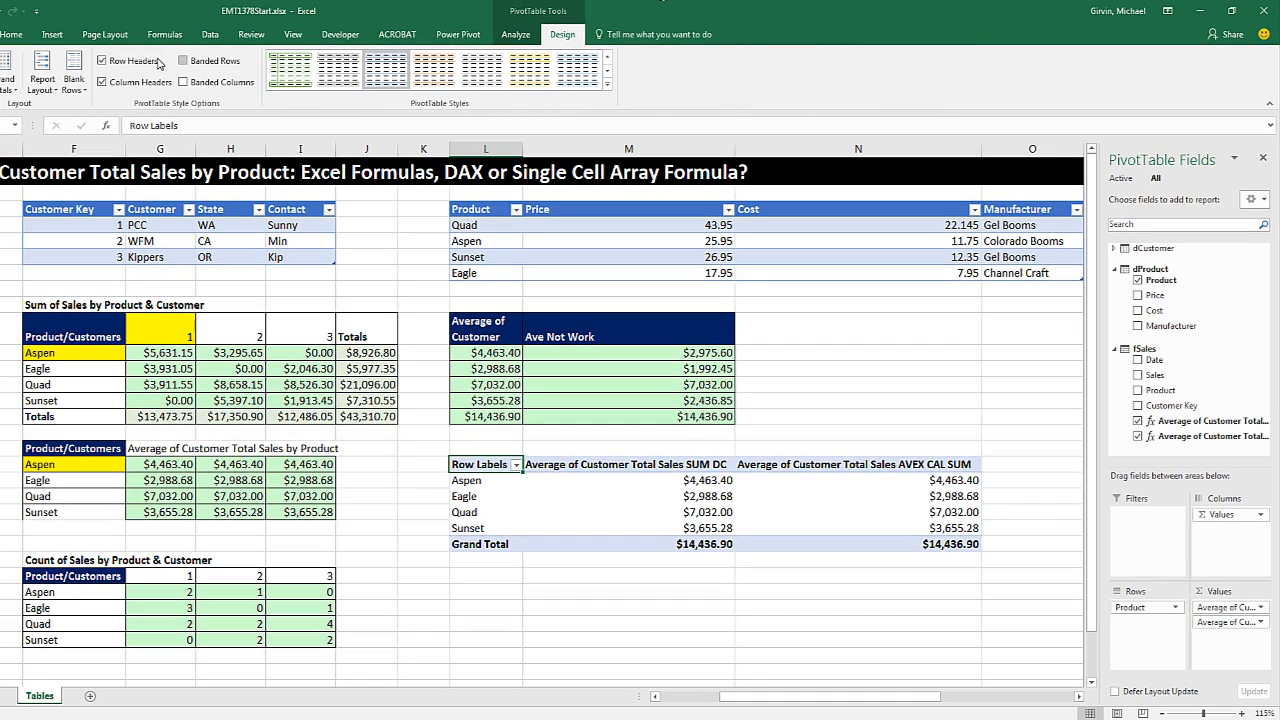
left_click(42, 84)
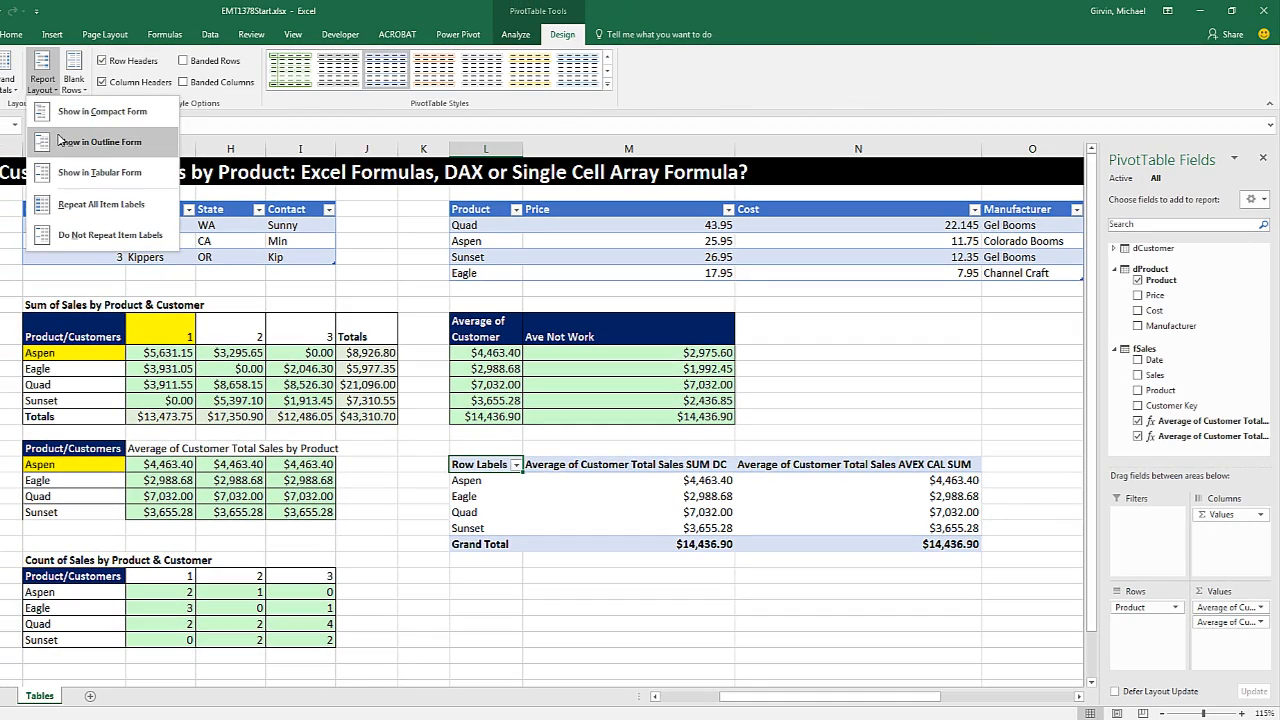
left_click(88, 180)
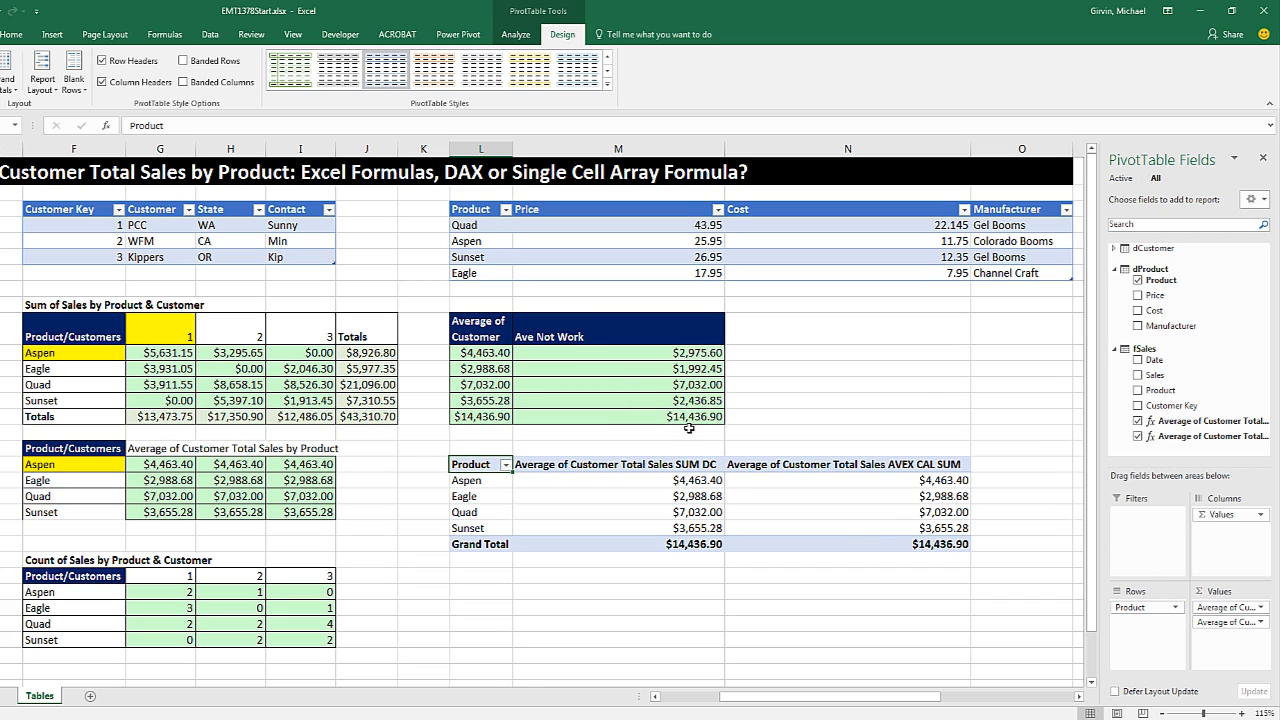
Step: Swap the PivotTable's row field from Product to Manufacturer, and back to Product
left_click(1146, 608)
left_click_drag(1146, 608, 943, 589)
left_click_drag(1166, 325, 1145, 610)
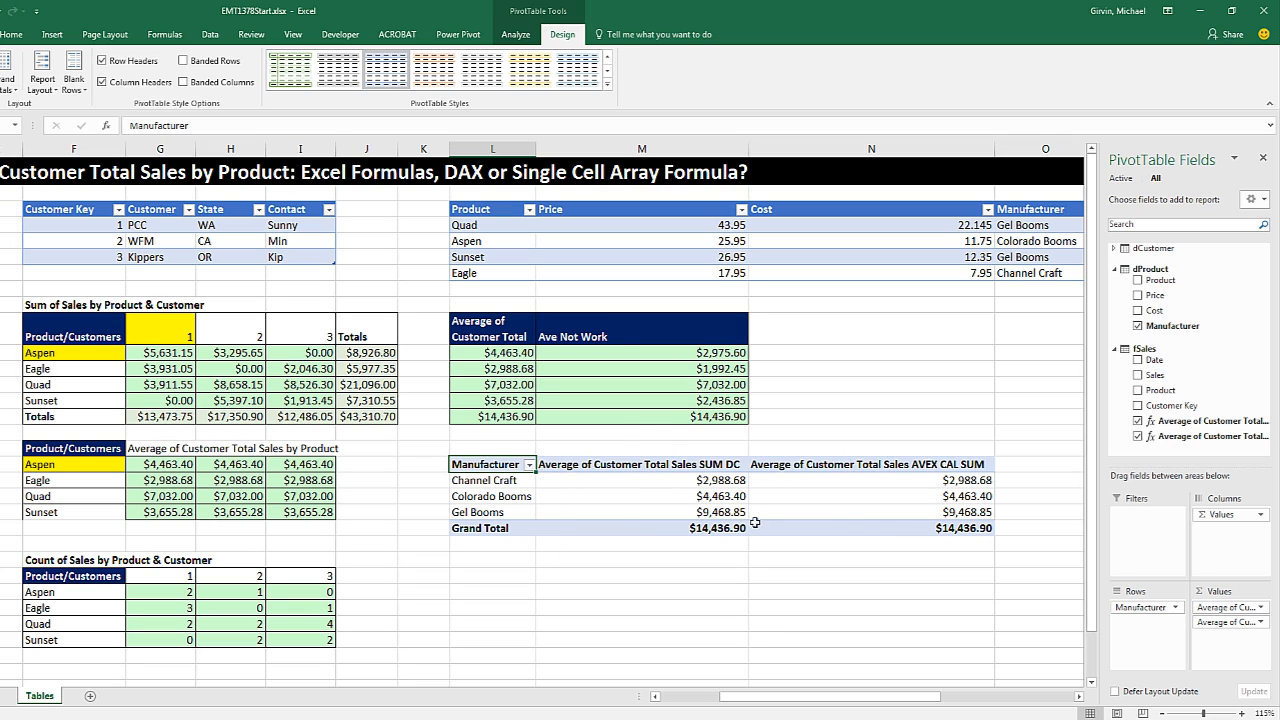
left_click_drag(1142, 607, 1012, 616)
left_click_drag(1158, 280, 1140, 610)
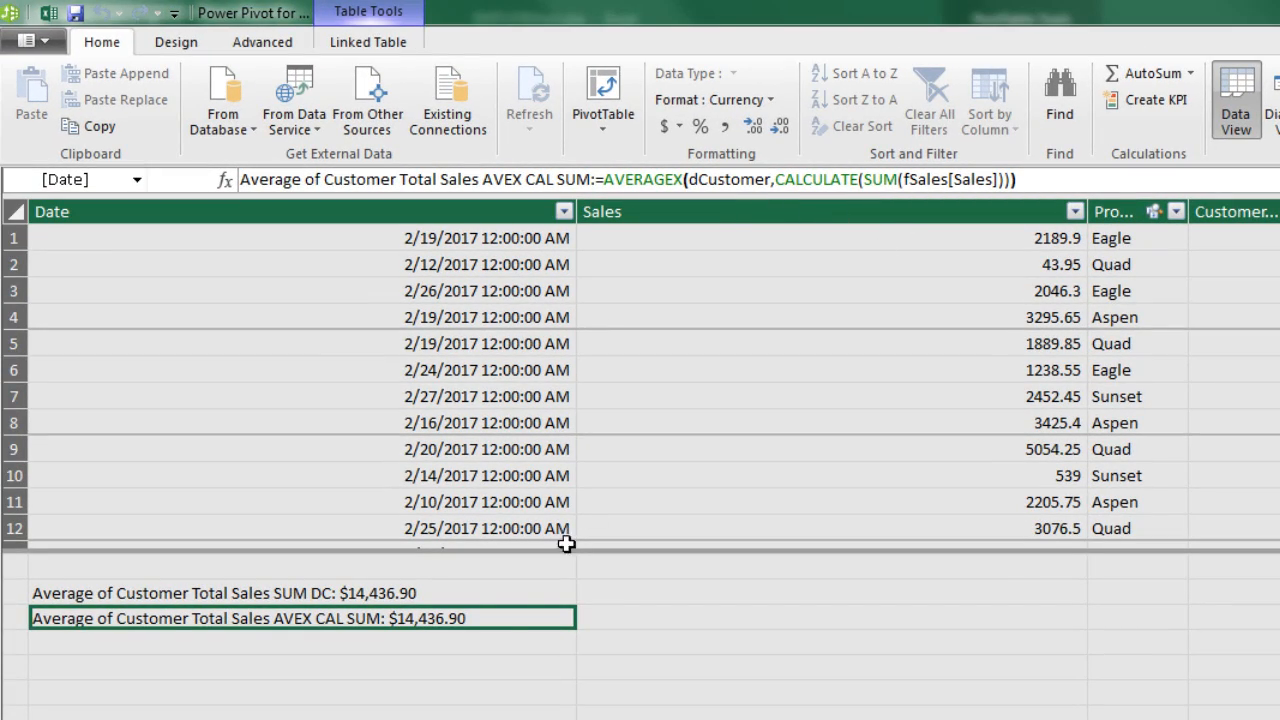
Step: Review the SUM DC measure in Power Pivot and the Aspen average formulas in worksheet cells G18, H18 and I18
left_click(472, 596)
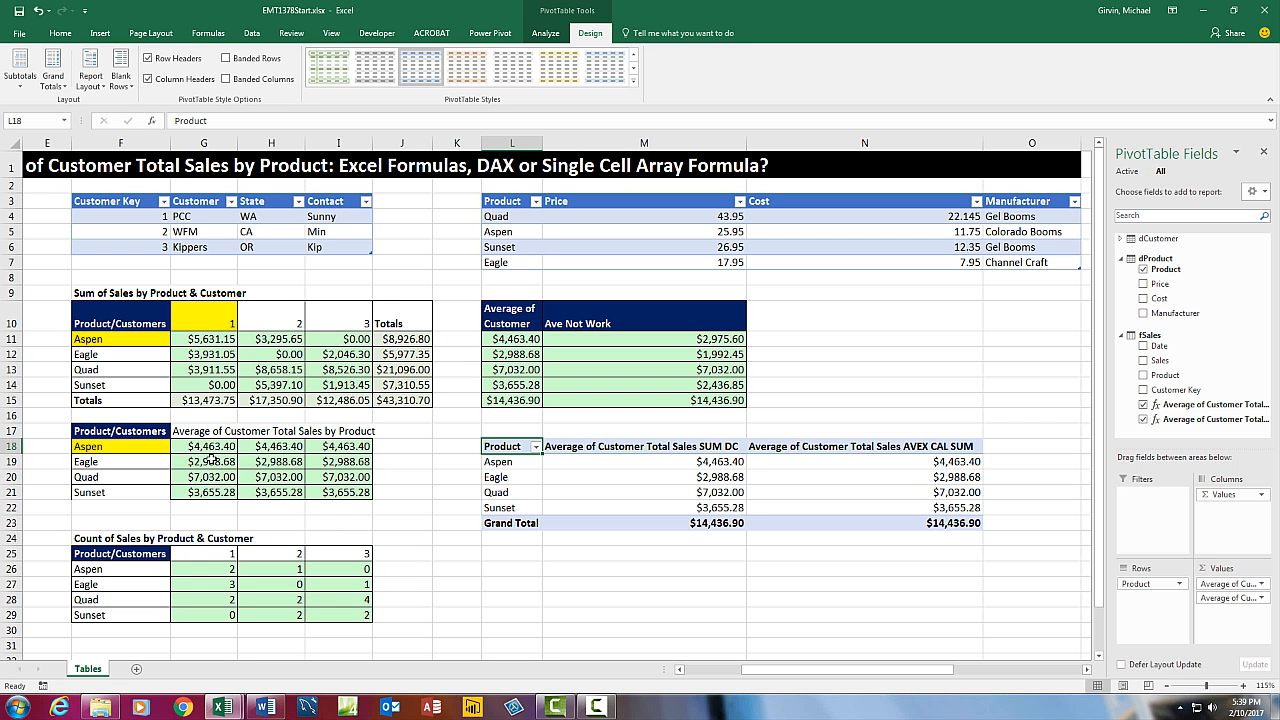
left_click(206, 446)
key("F2")
key("Escape")
left_click(277, 446)
key("F2")
key("Escape")
left_click(334, 446)
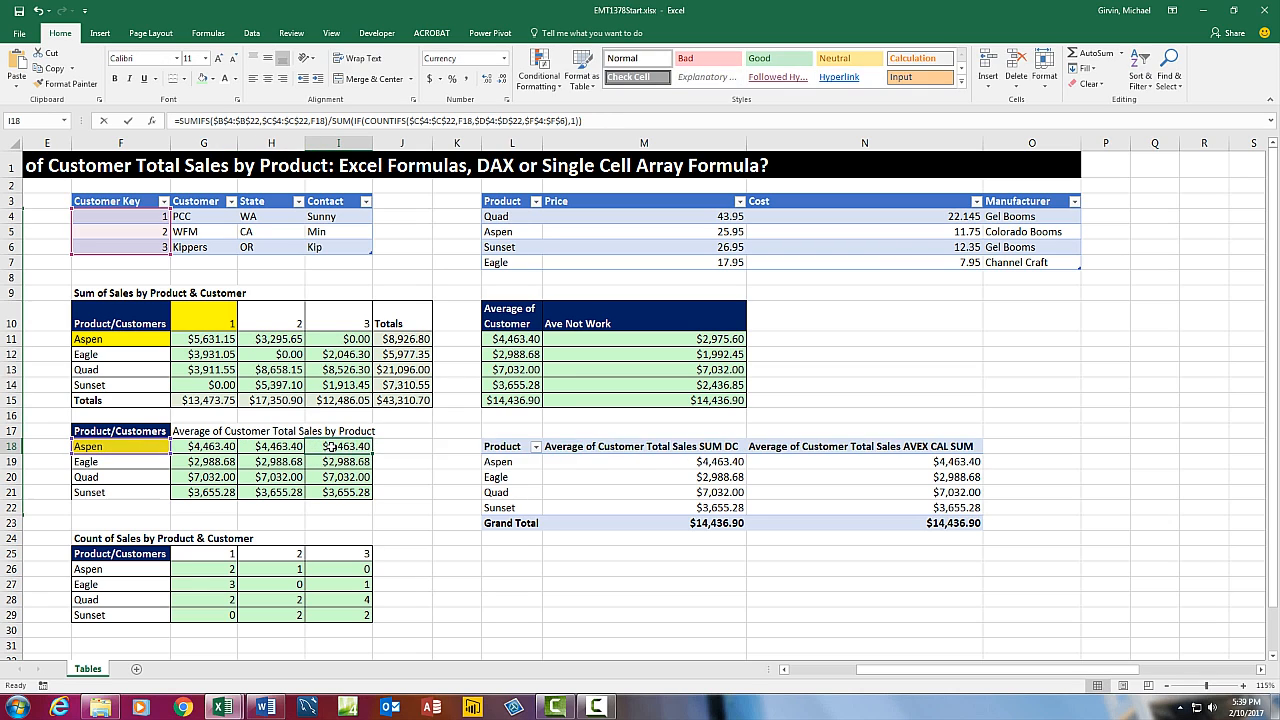
key("F2")
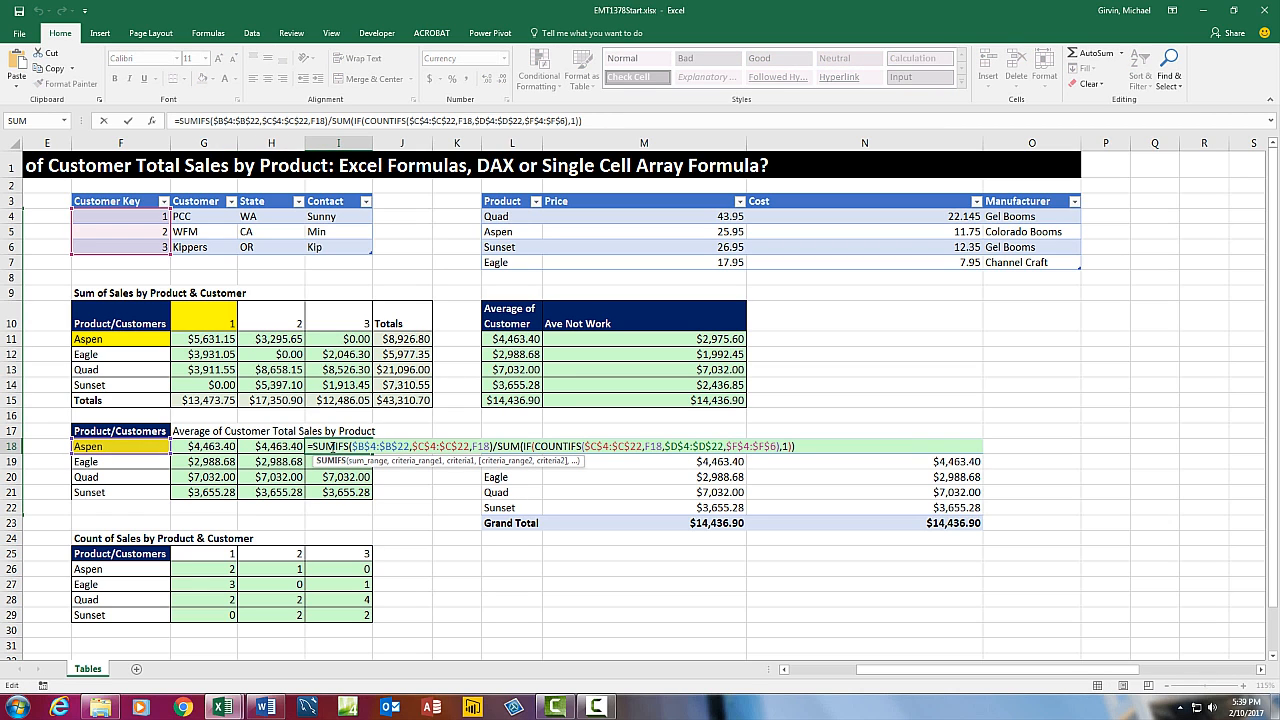
key("ctrl+shift+Return")
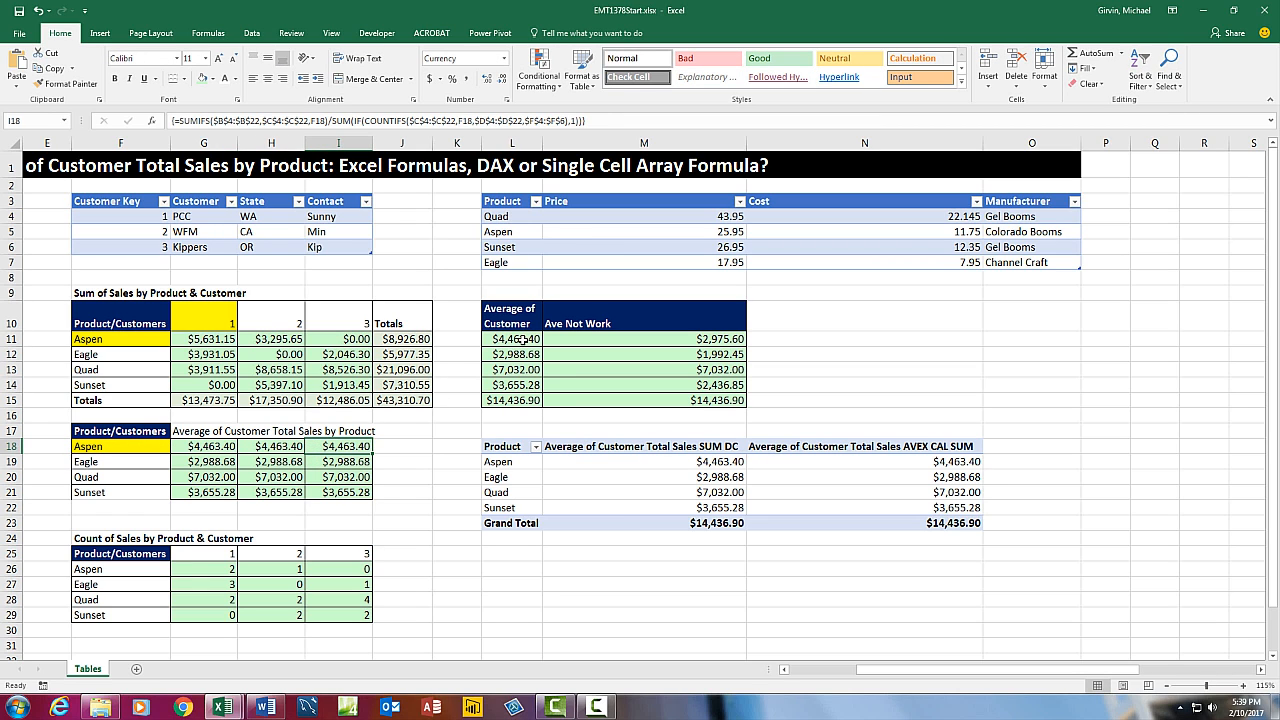
Step: Examine the AVERAGEIF formula in L11 and the SUMIFS formula in G11
left_click(522, 340)
key("F2")
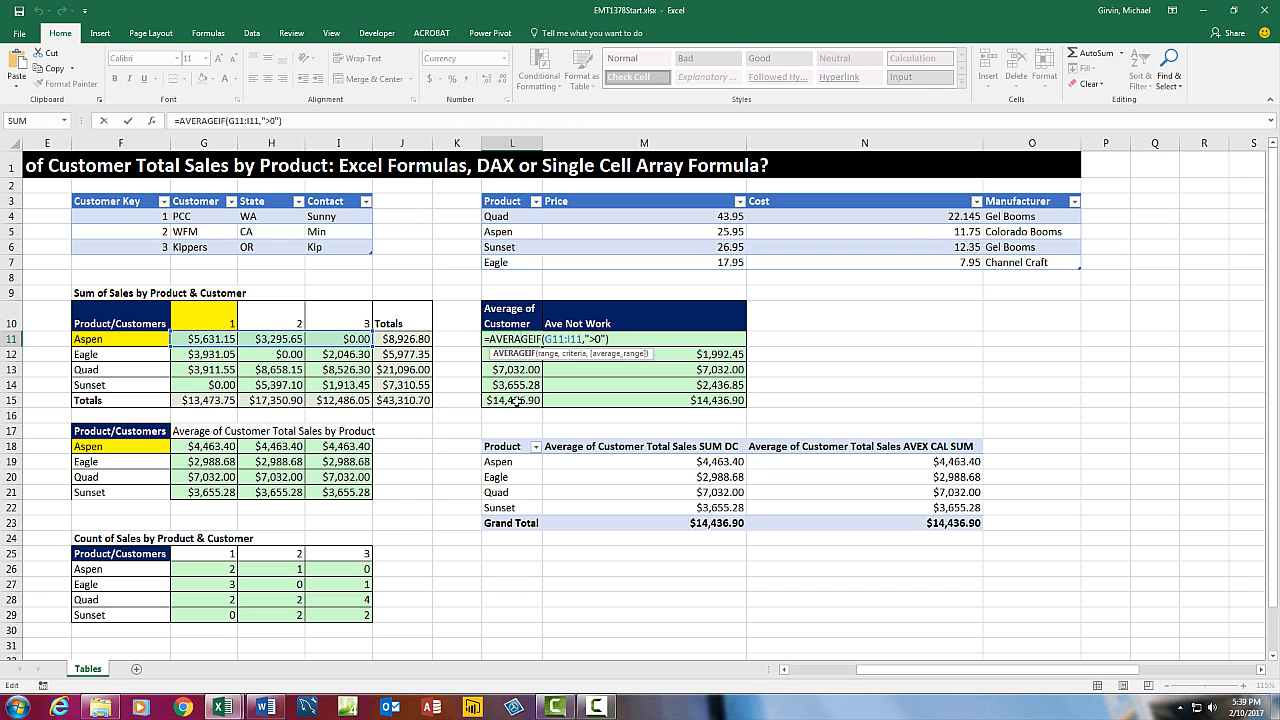
key("Escape")
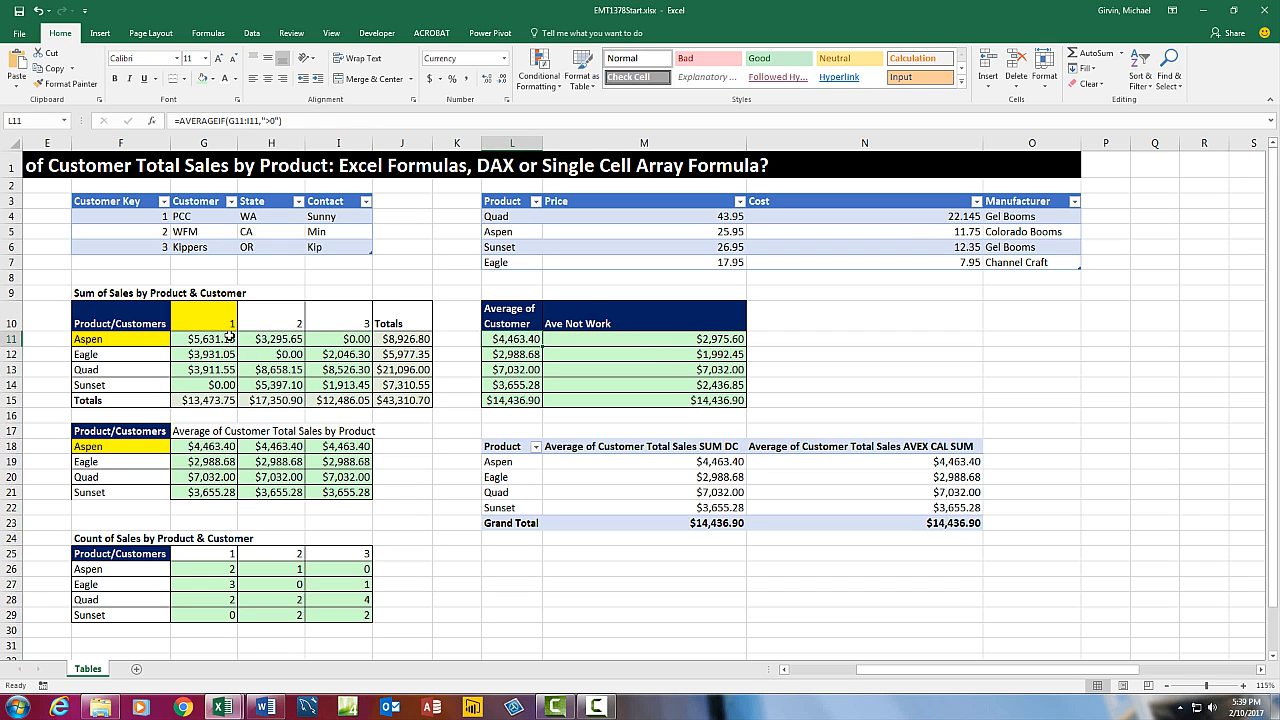
double_click(229, 339)
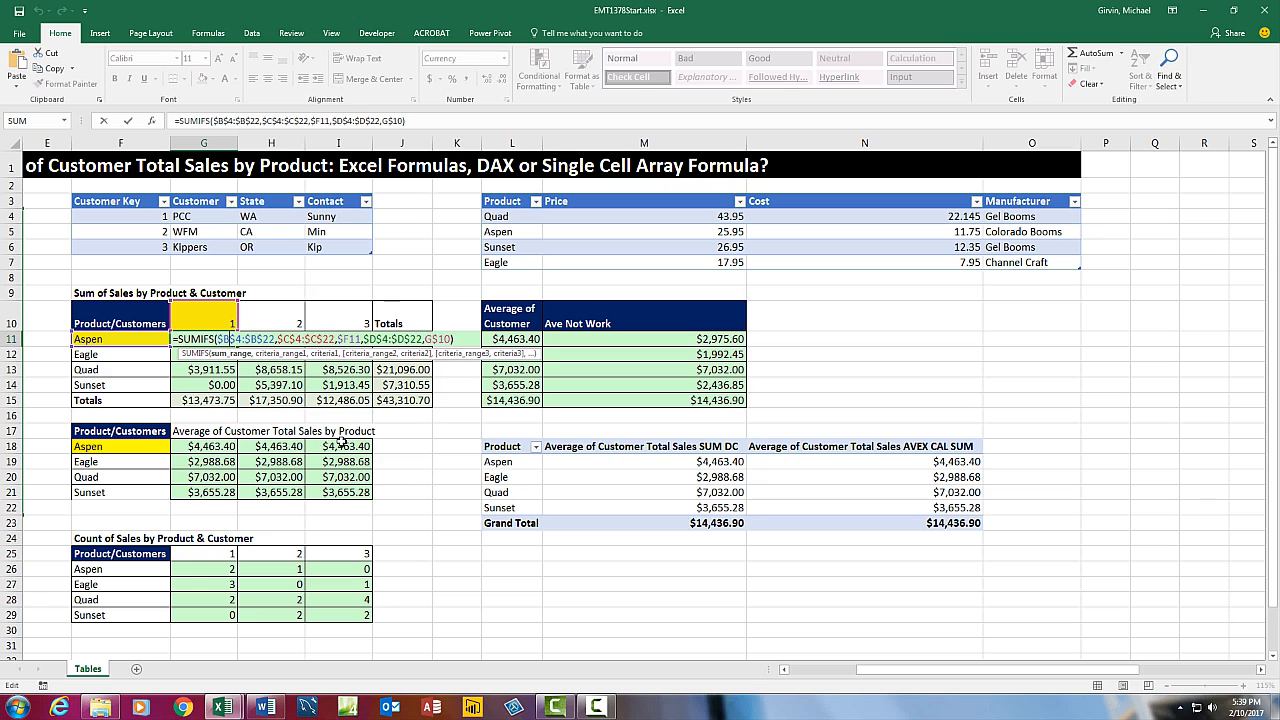